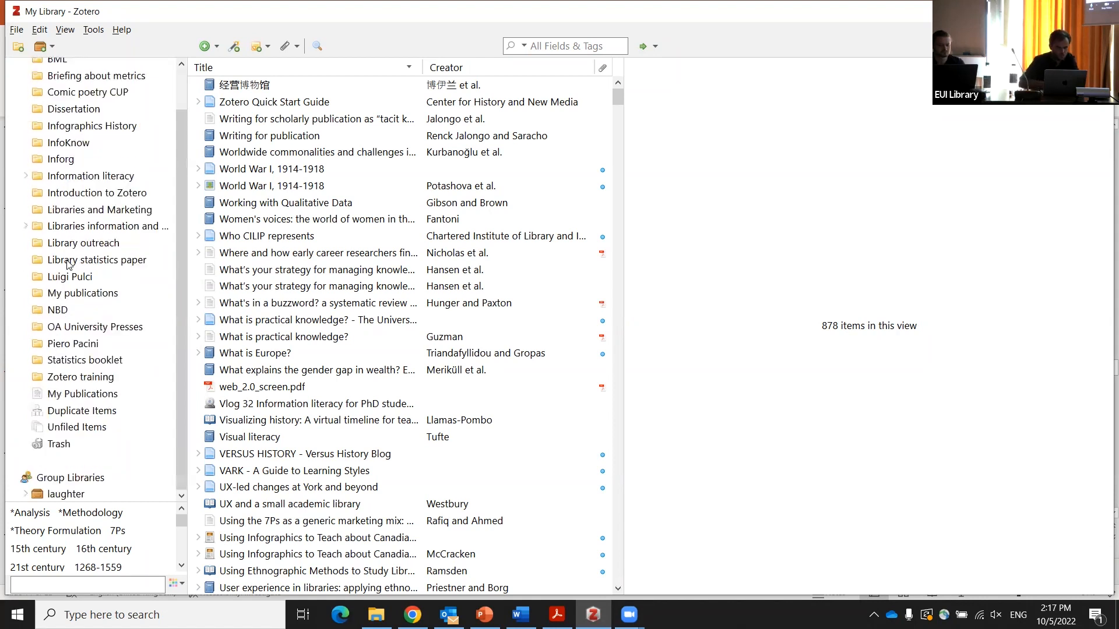
Add a new blank book item to the Zotero training collection
click(83, 378)
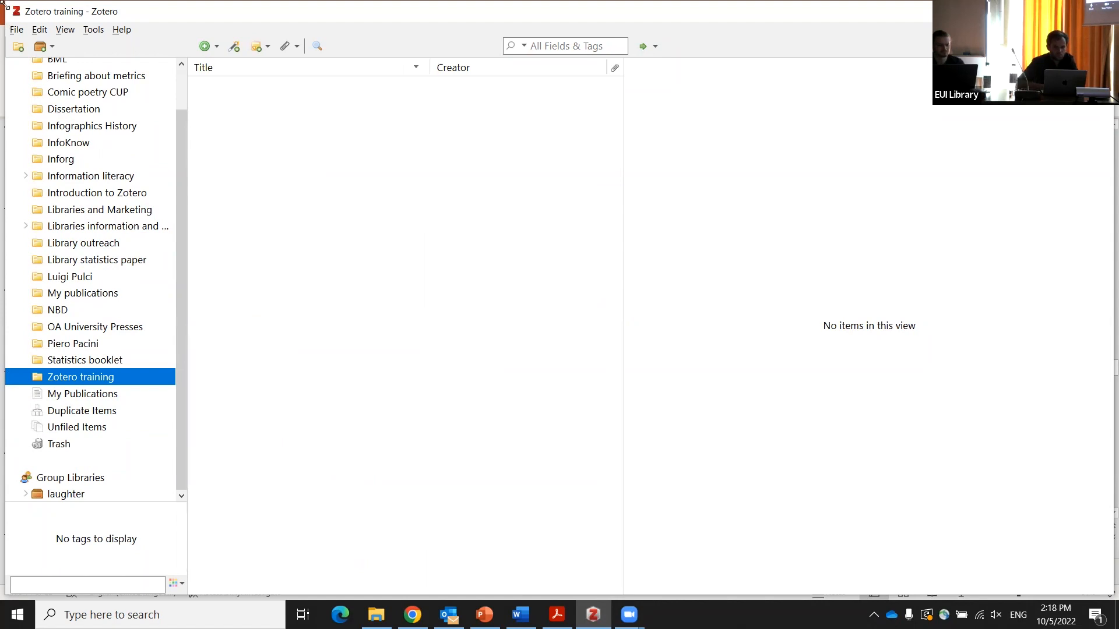
click(205, 47)
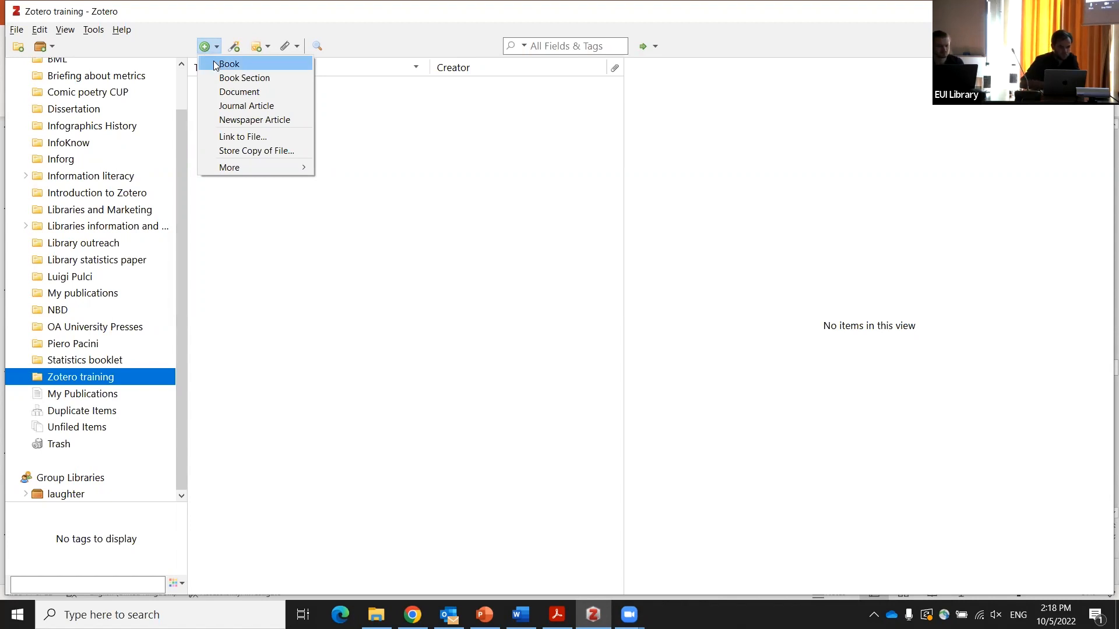
click(215, 65)
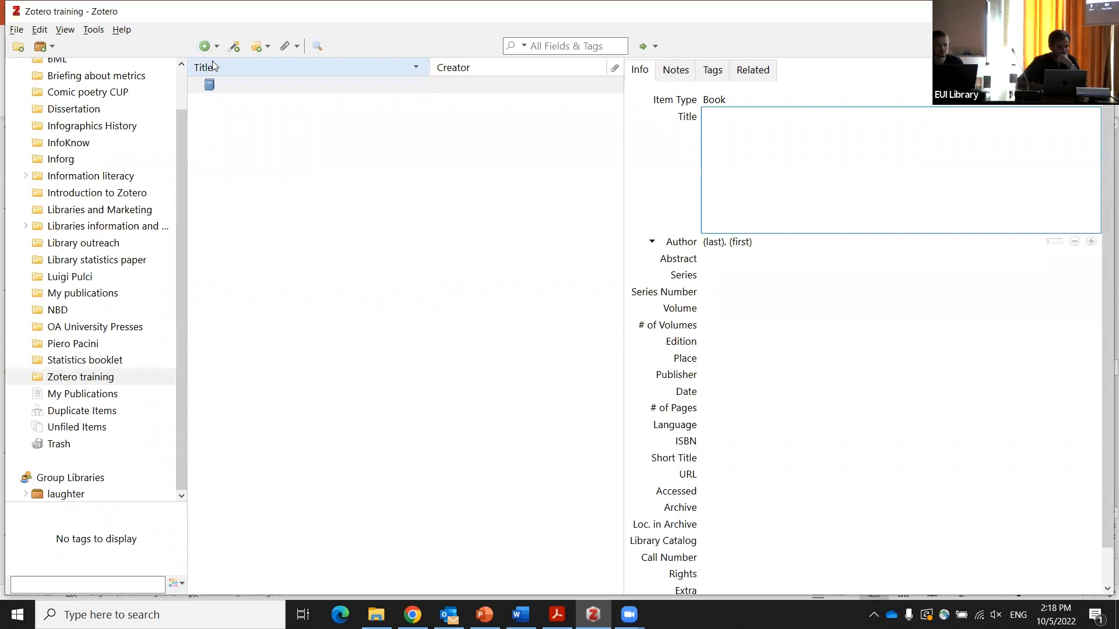
Enter "Histoire et memoire" as the title of the new book
text(Histoire)
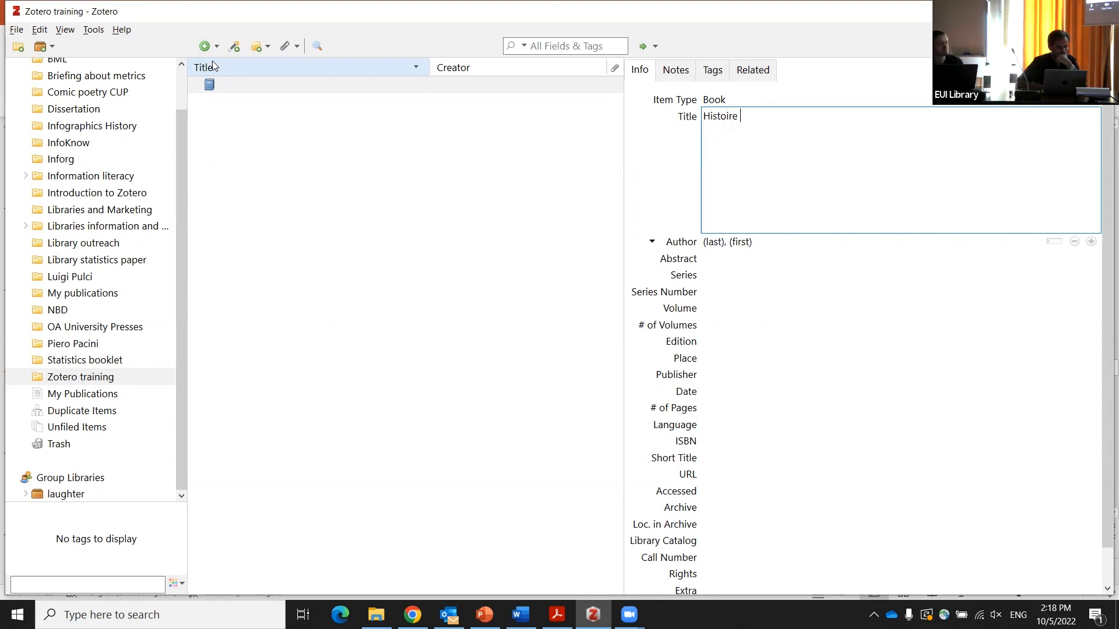
text( et momoire)
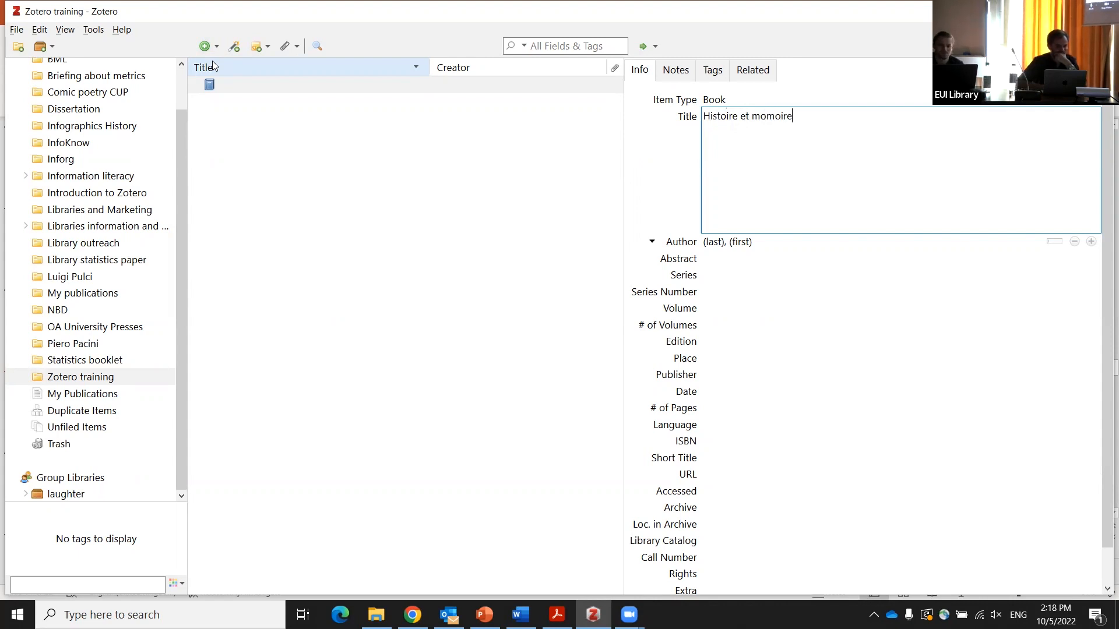
key(BackSpace)
key(BackSpace)
key(BackSpace)
key(BackSpace)
key(BackSpace)
key(BackSpace)
text(emoi)
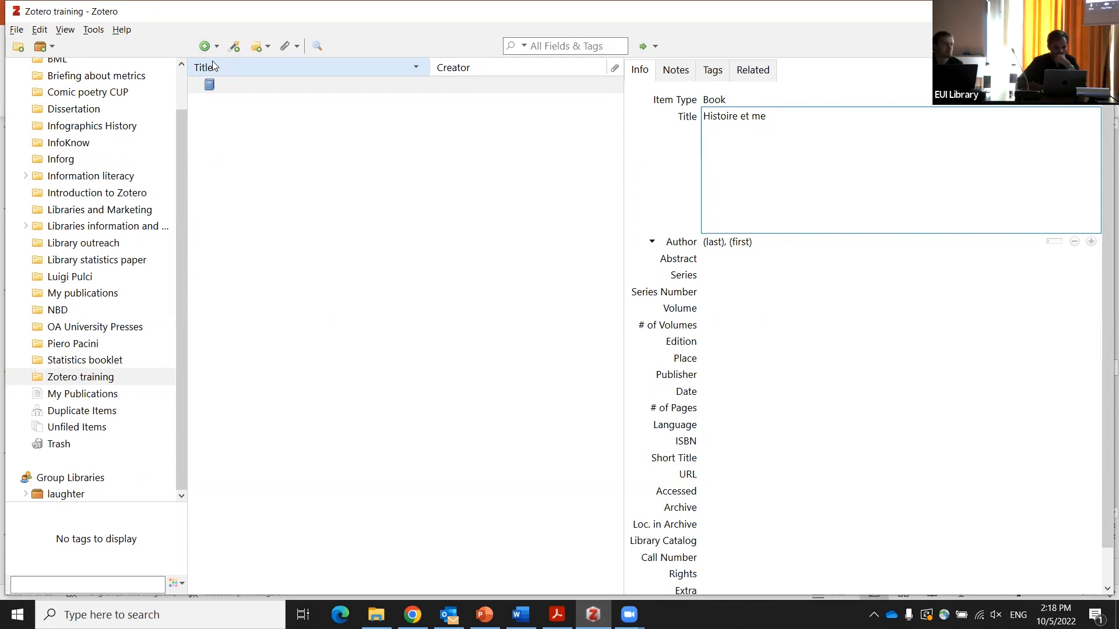
text(re)
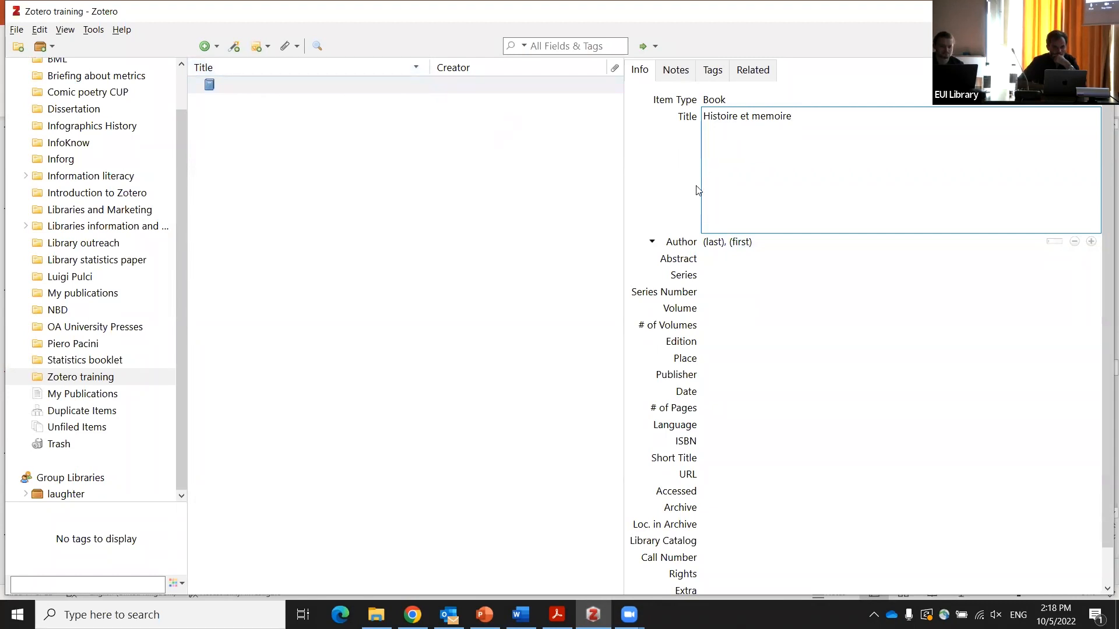
Set the book's author to last name Le Goff and first name Jacques
click(715, 241)
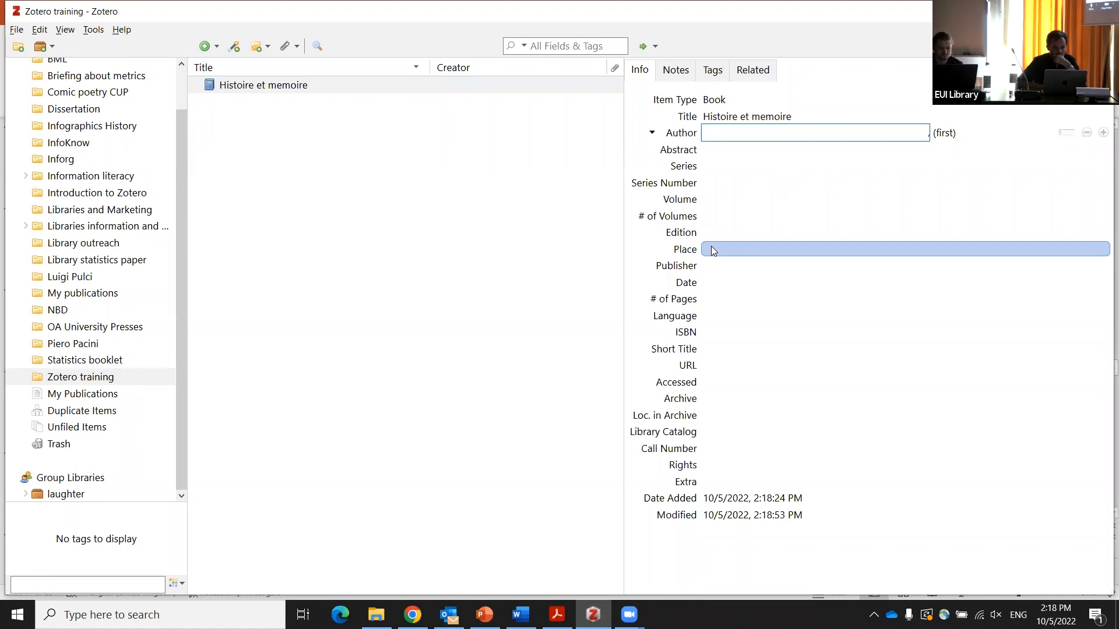
text(Le Goff)
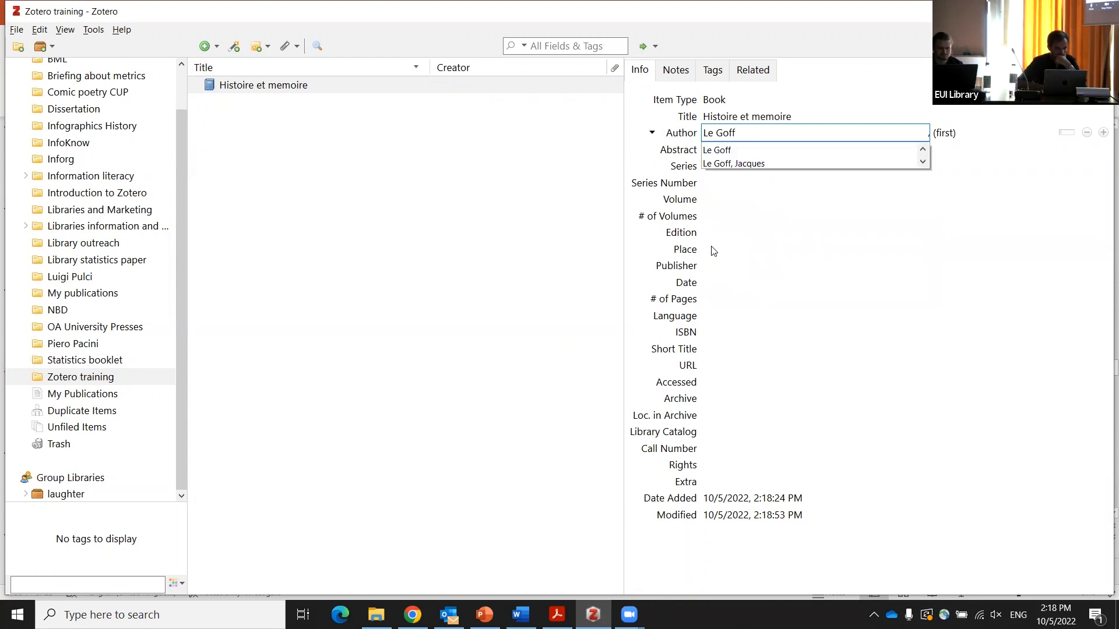
key(Tab)
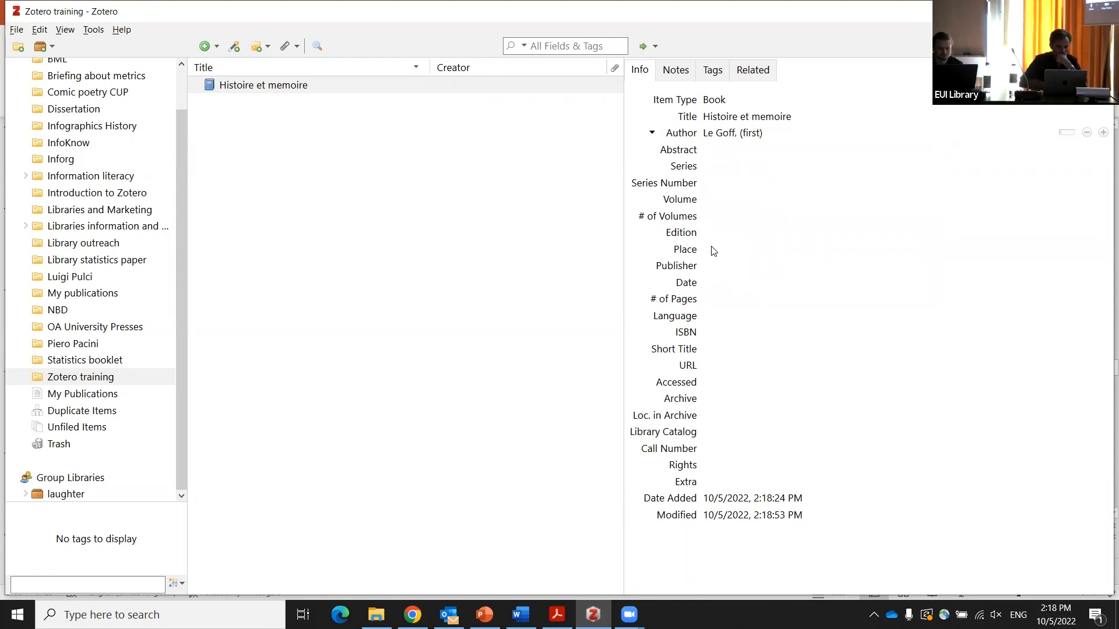
text(Jacques)
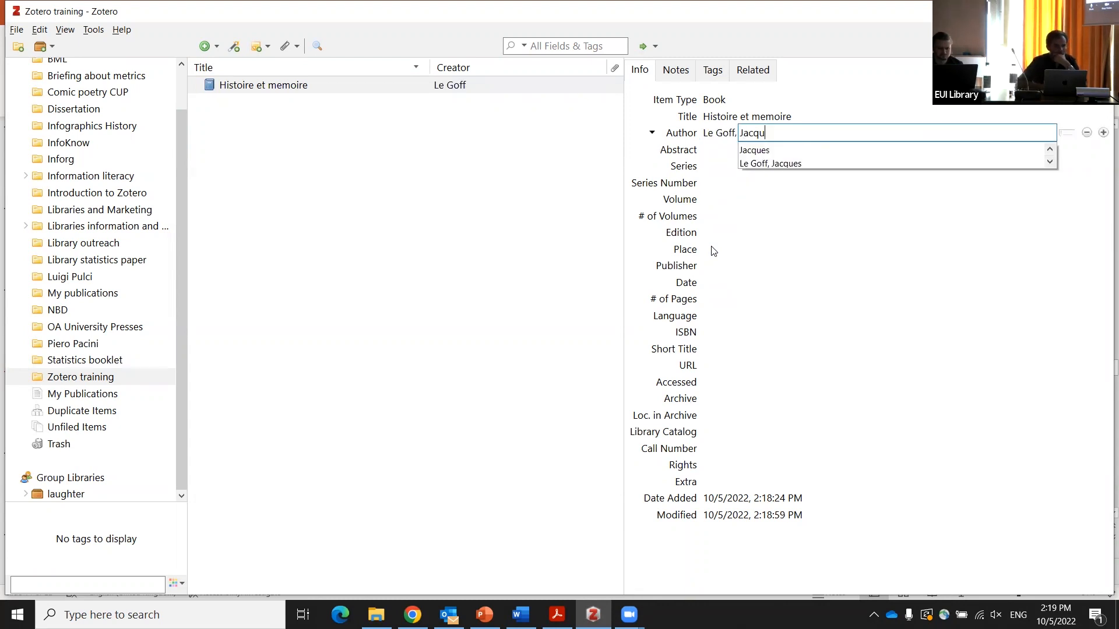
click(761, 150)
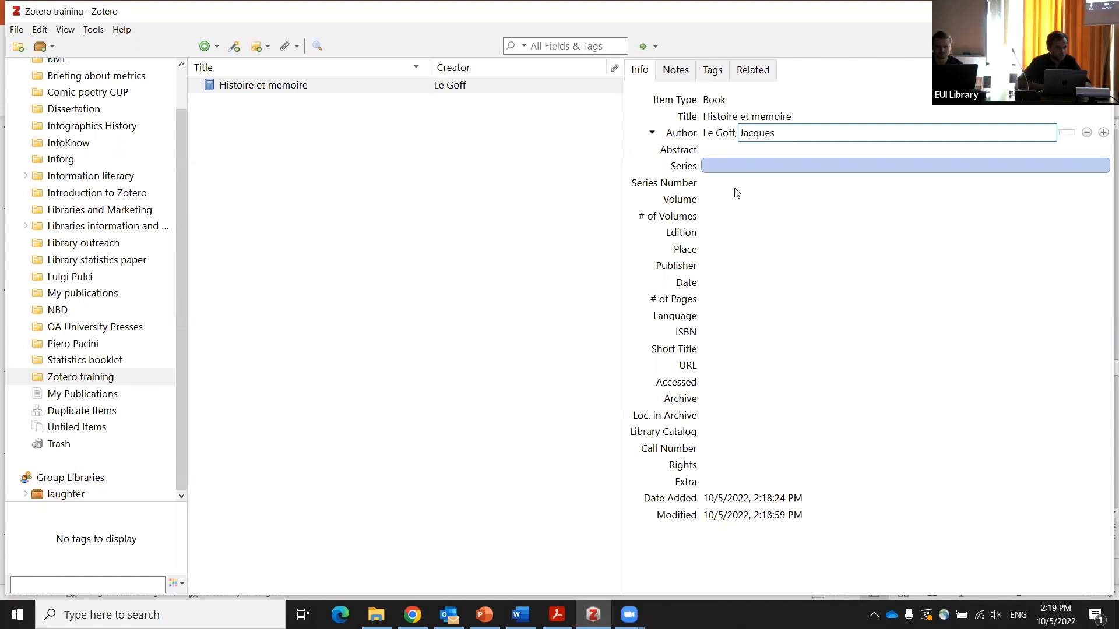
Fill in the book's publication details with place Paris, publisher Gallimard and date 1988
click(716, 248)
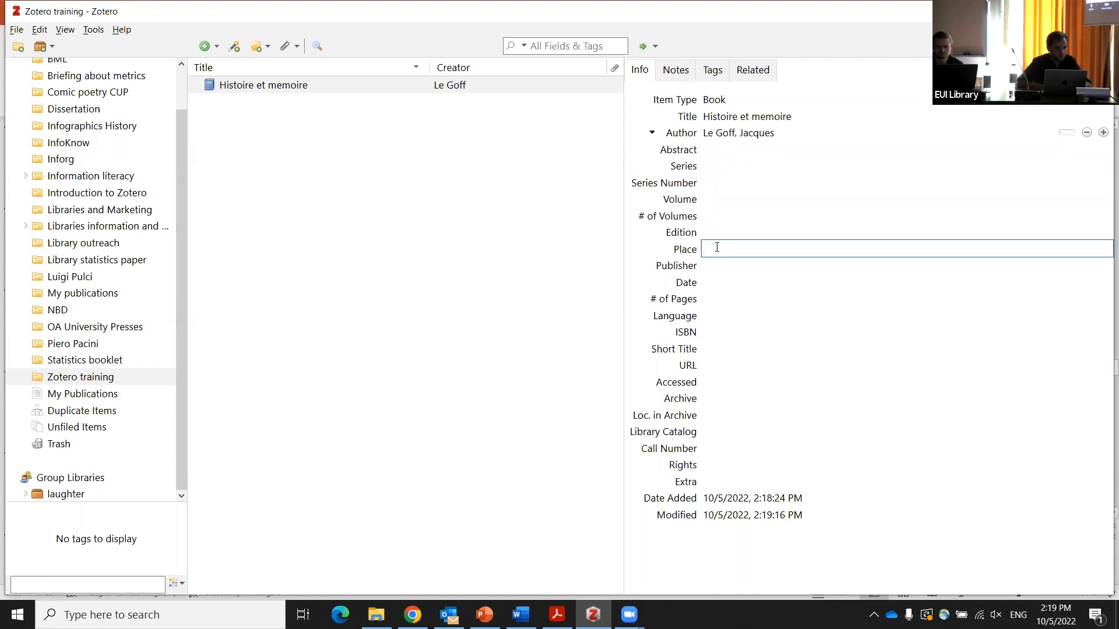
text(Paris)
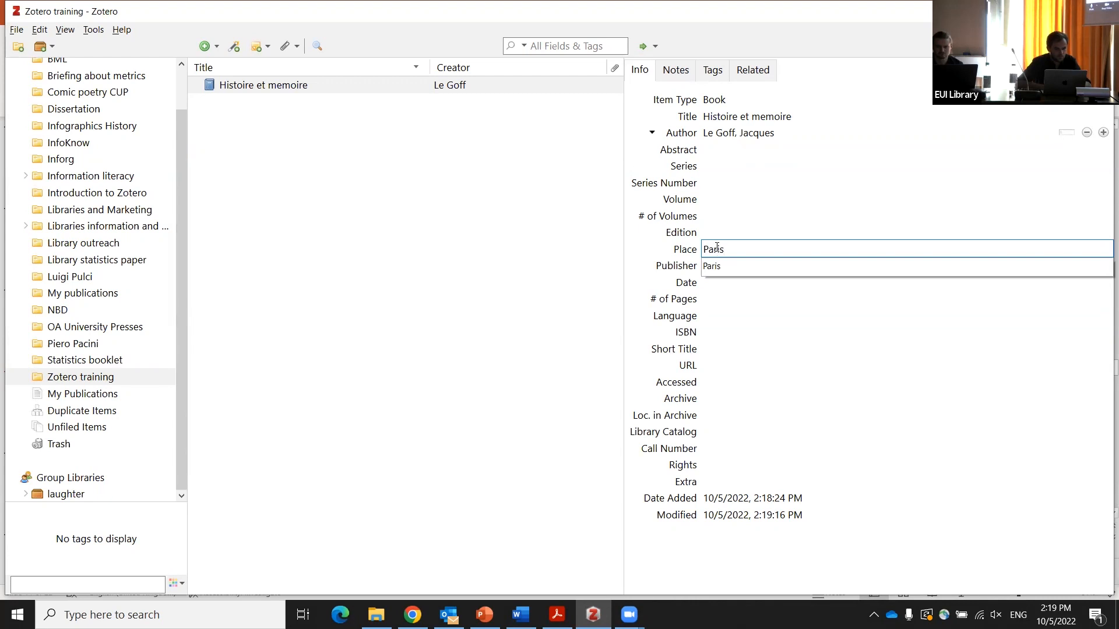
click(719, 267)
click(719, 267)
text(Ga)
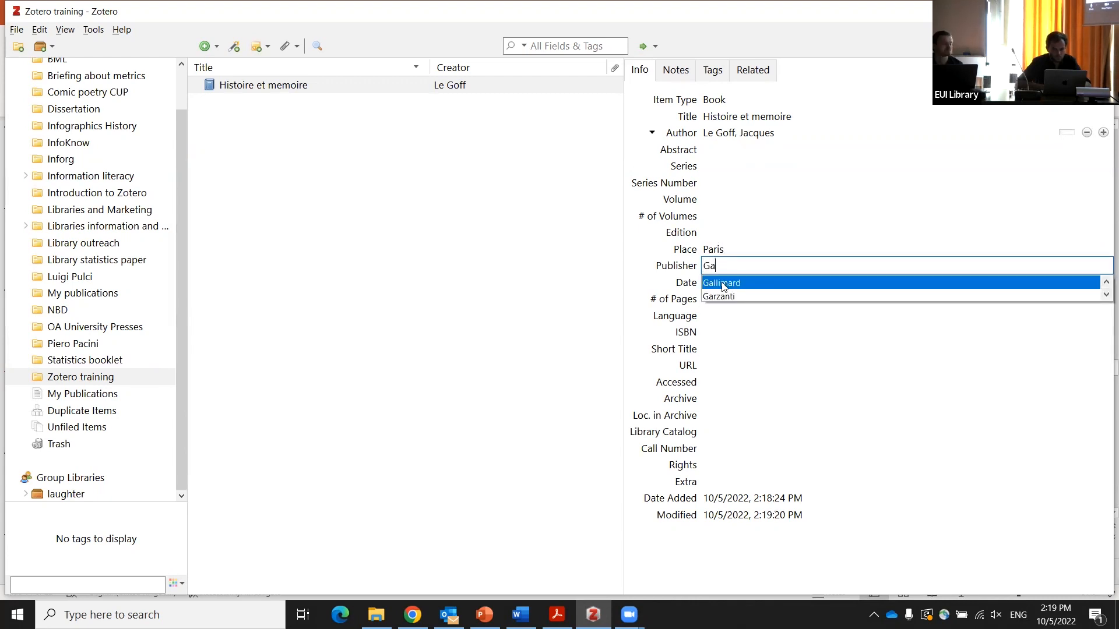
click(724, 284)
click(722, 284)
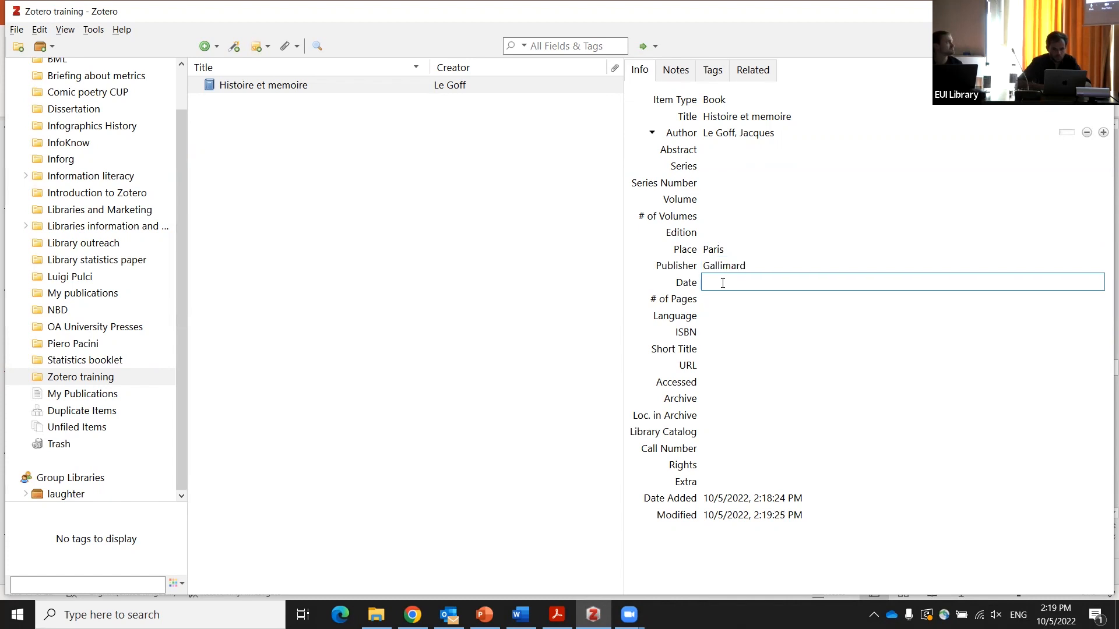
text(1988)
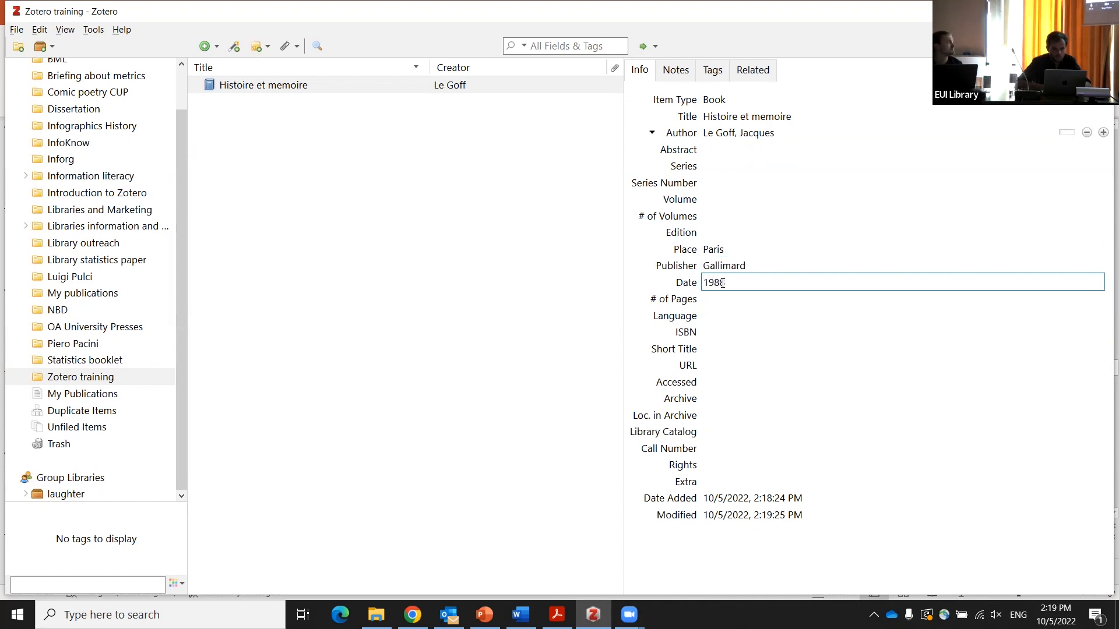
click(583, 336)
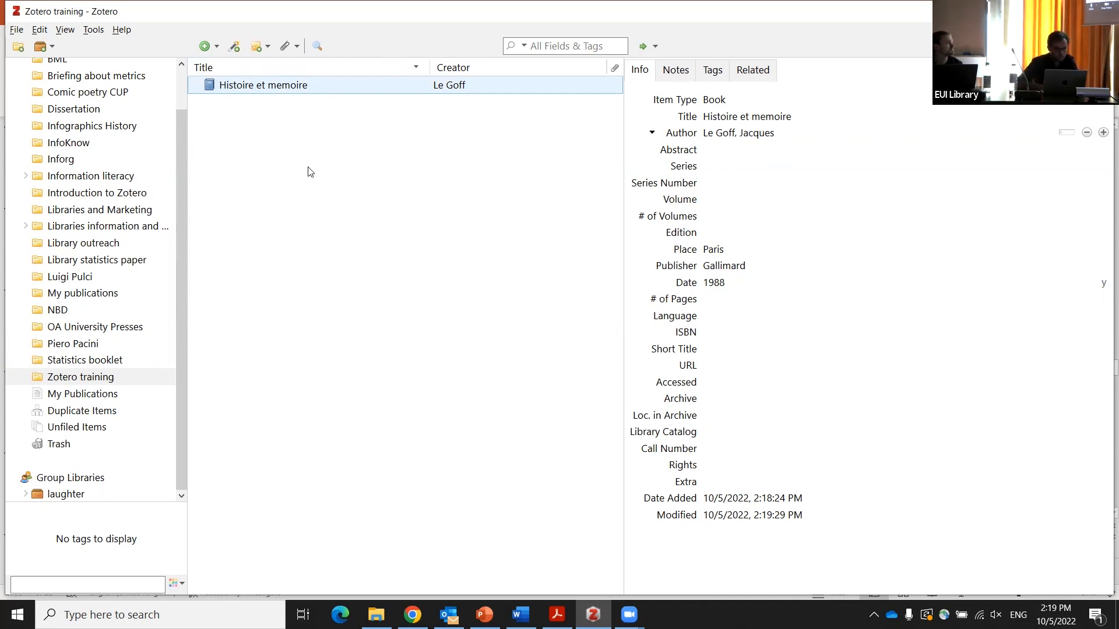
click(218, 47)
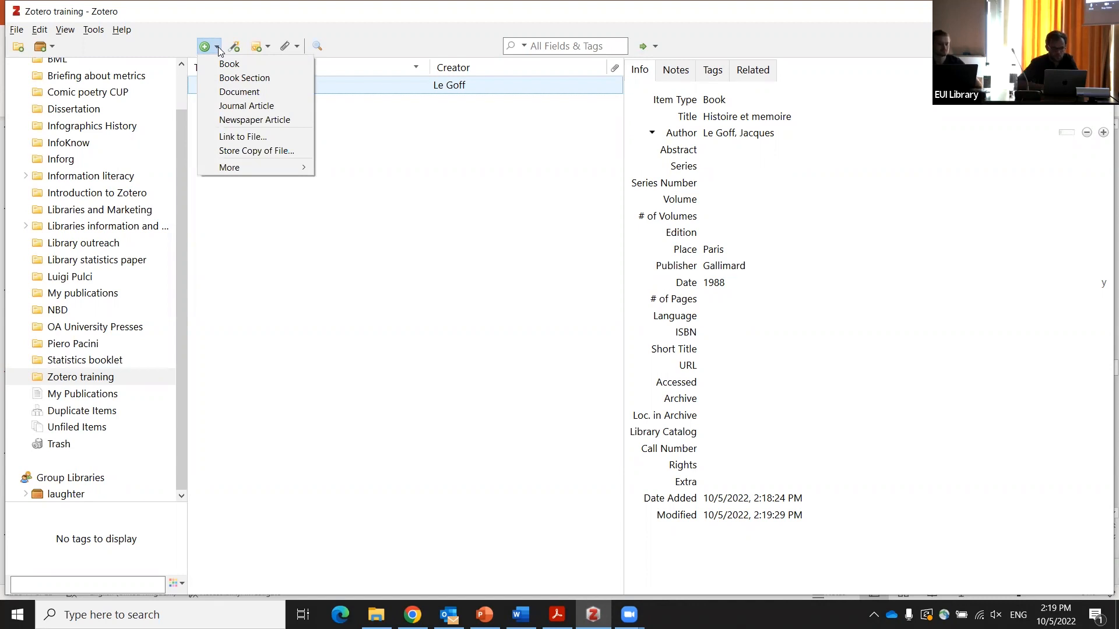
click(244, 138)
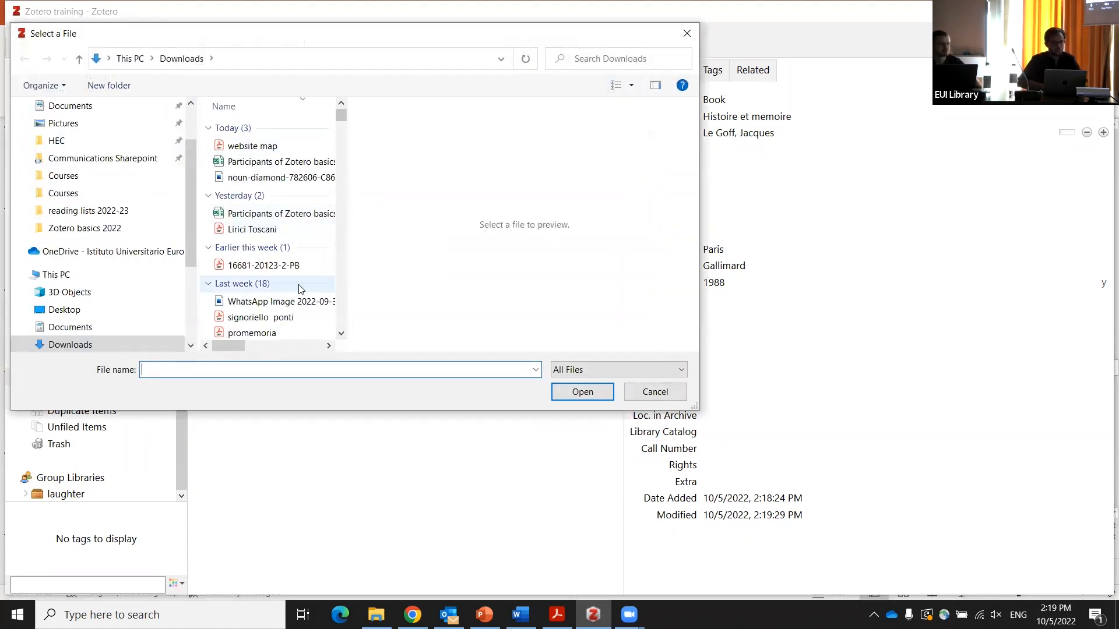
click(284, 270)
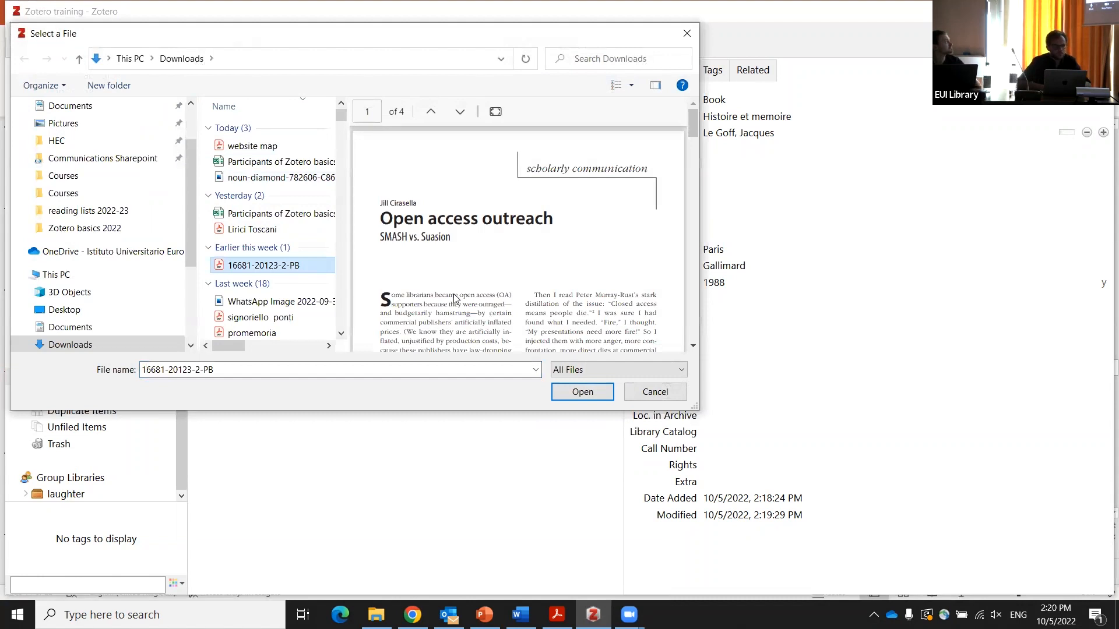
click(564, 394)
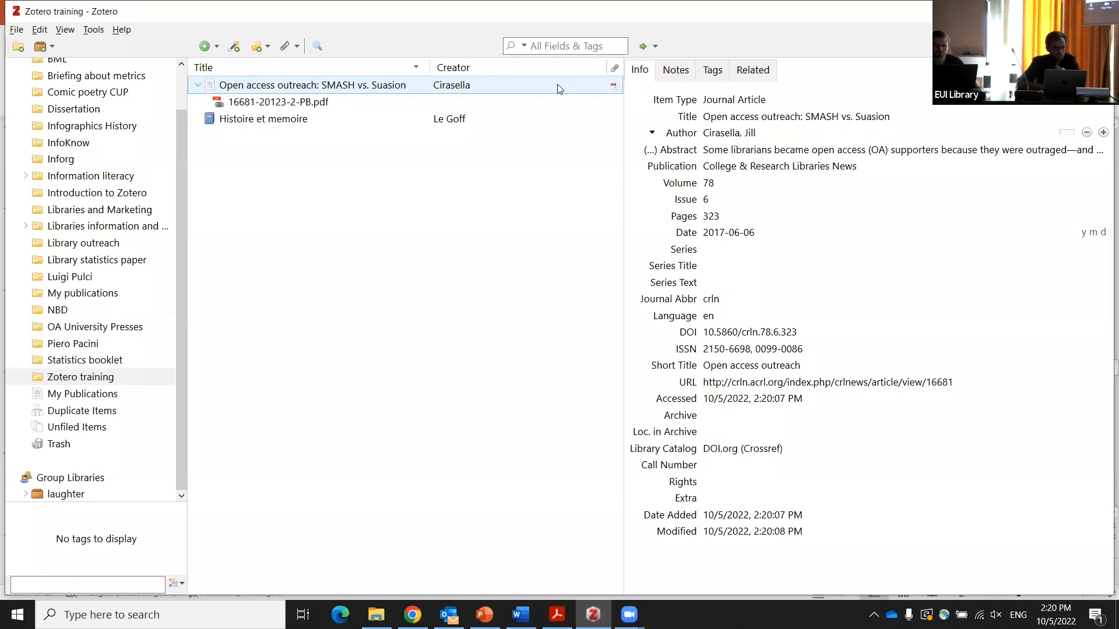
Open the PDF of the "Open access outreach: SMASH vs. Suasion" article to view it, close it and return to Zotero
double_click(481, 85)
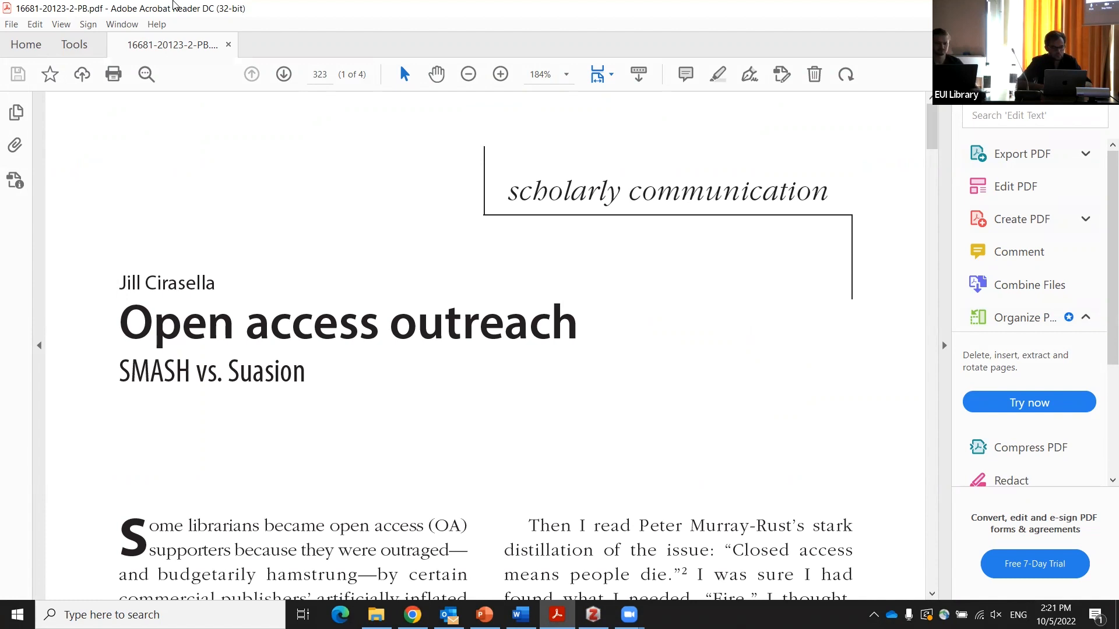
click(227, 44)
click(485, 614)
click(593, 615)
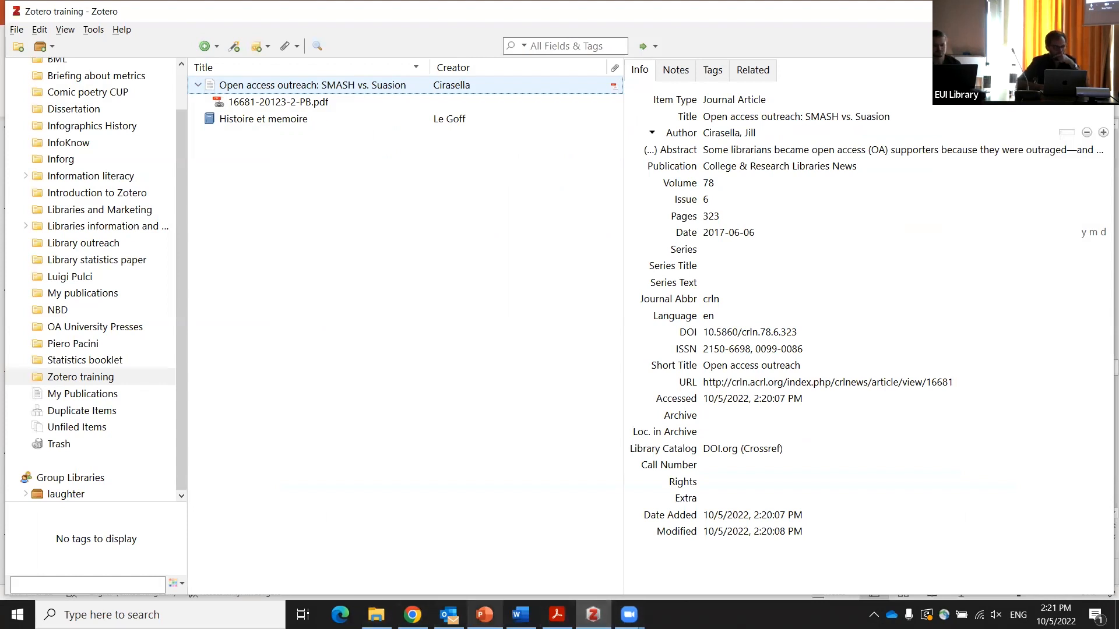
click(485, 615)
click(593, 615)
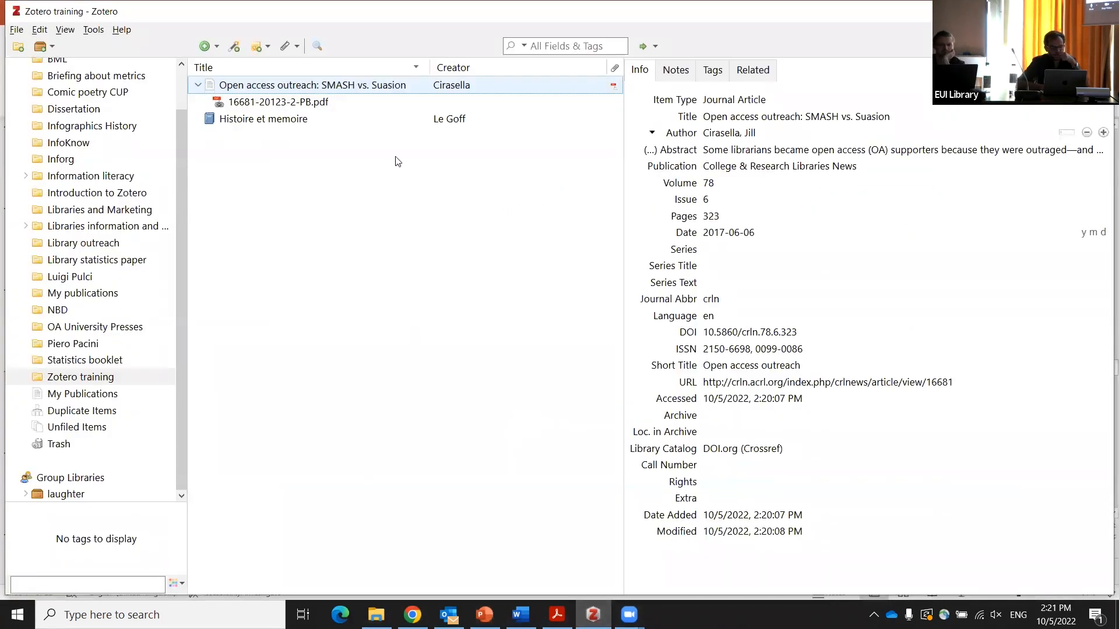
Collapse the Open access outreach entry and look at the "Zotero step 1: import" slide in PowerPoint
click(199, 86)
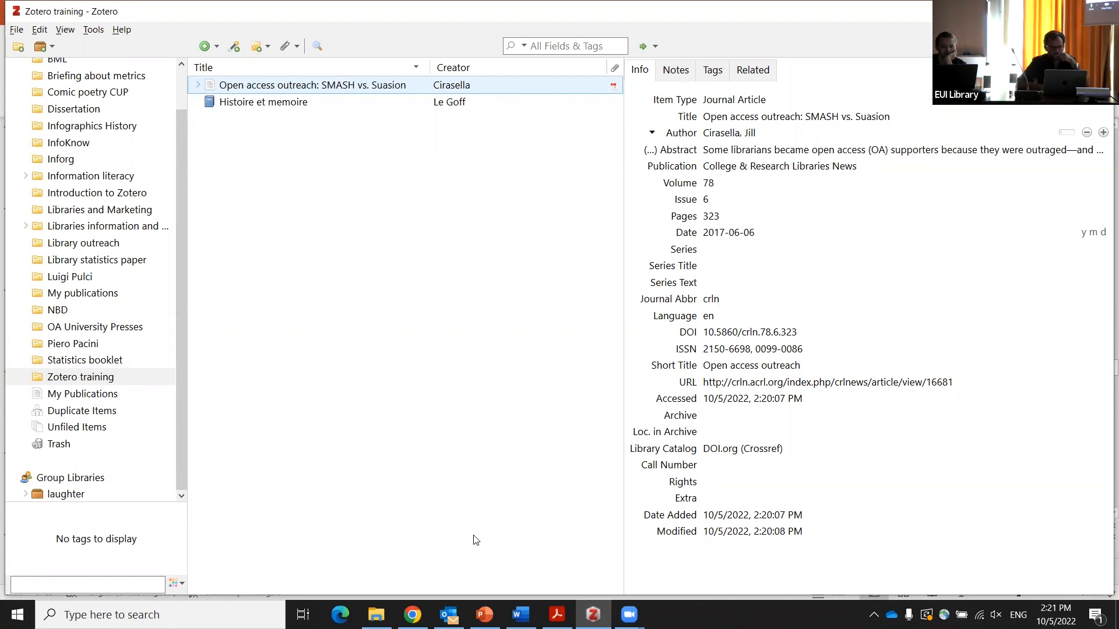
click(484, 615)
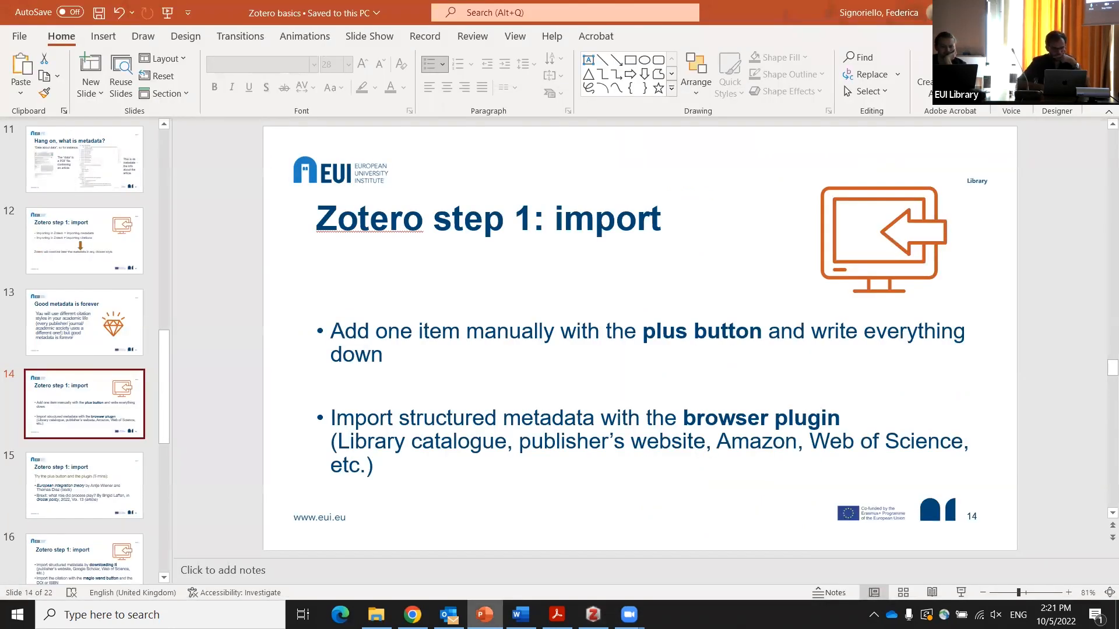
click(485, 615)
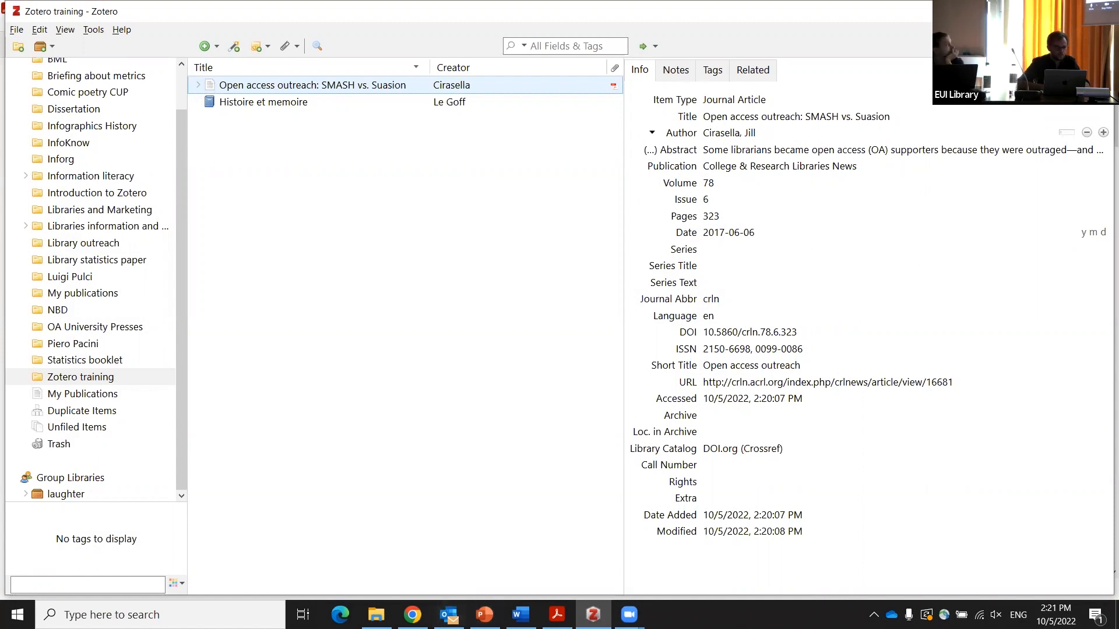
Switch to Chrome and search the EUI Library catalogue for the author's full name
click(412, 615)
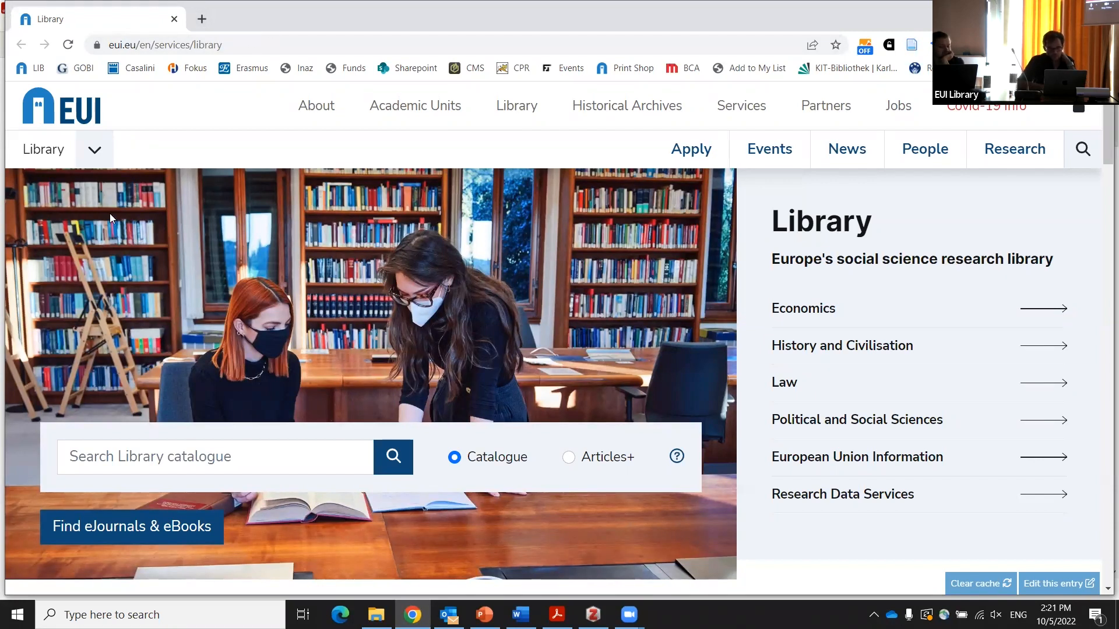
click(155, 456)
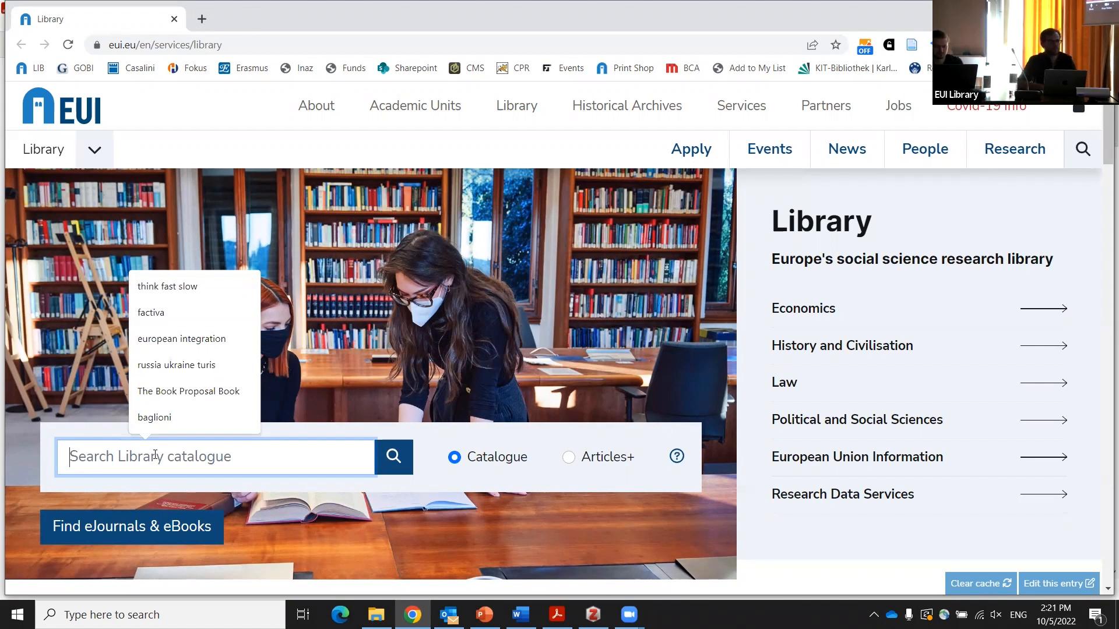
text(cor)
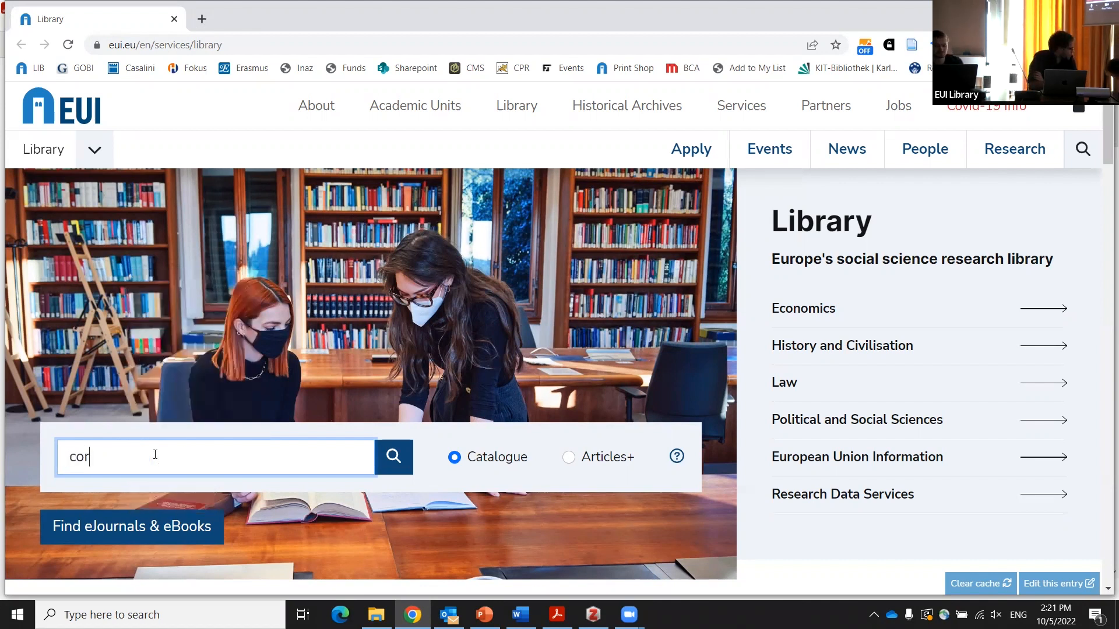
text(inna unger)
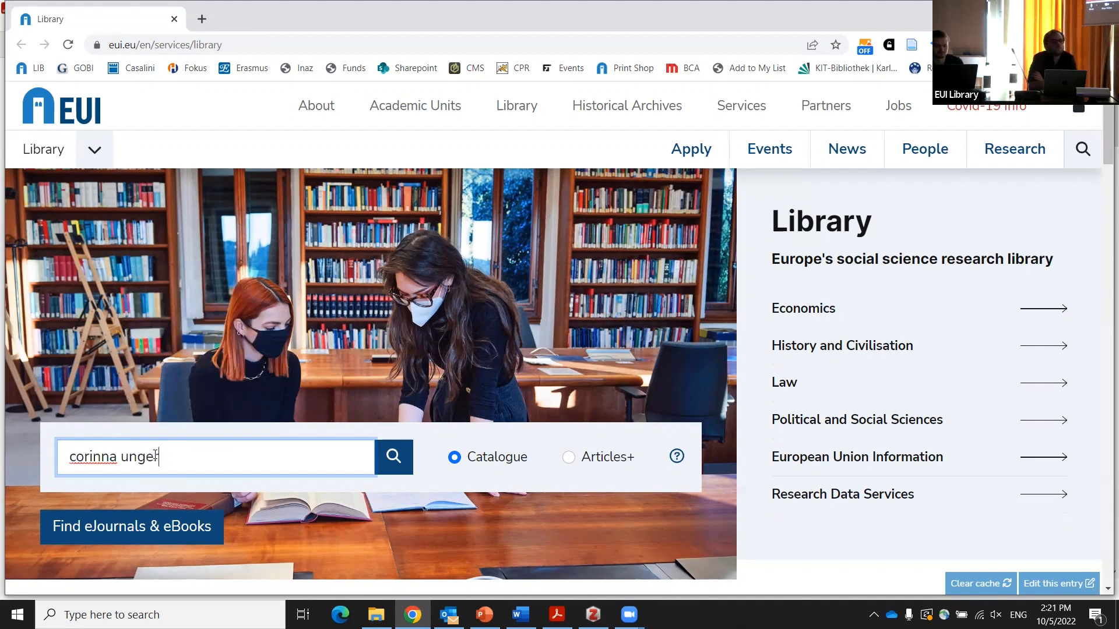
key(Return)
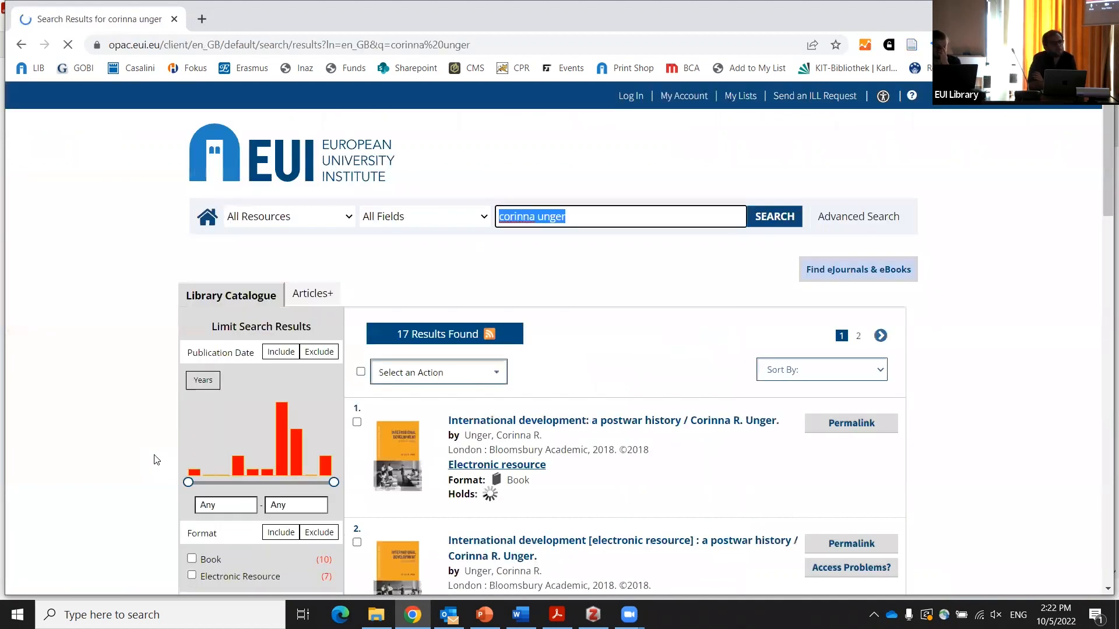
Open the catalogue record of the print book "International development: a postwar history" from the search results
scroll(155, 454, down, 1)
scroll(155, 455, down, 2)
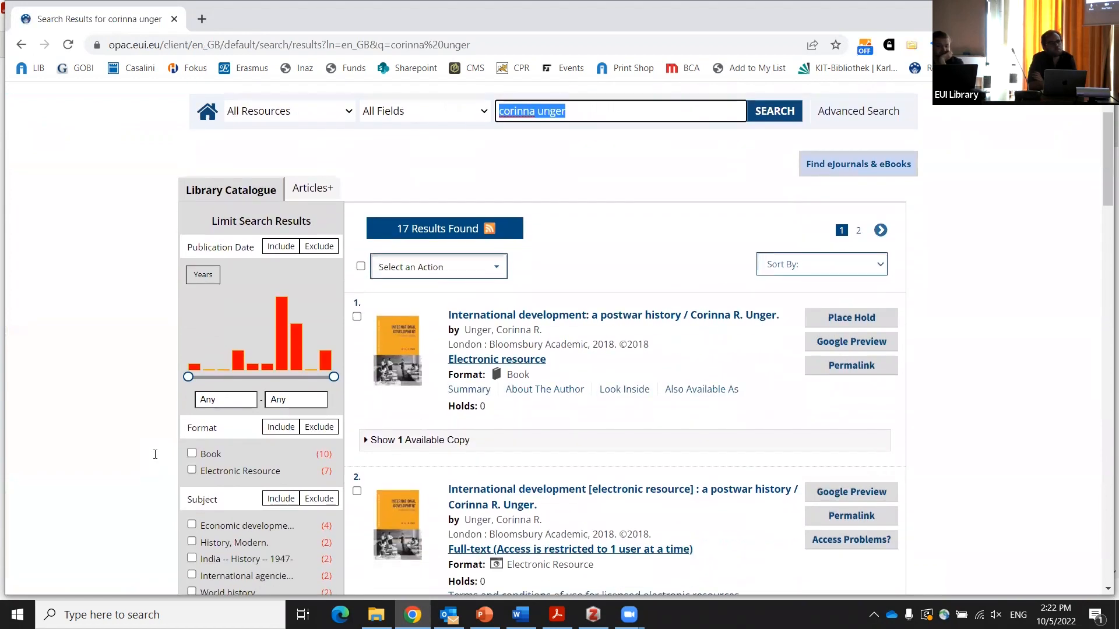
click(586, 240)
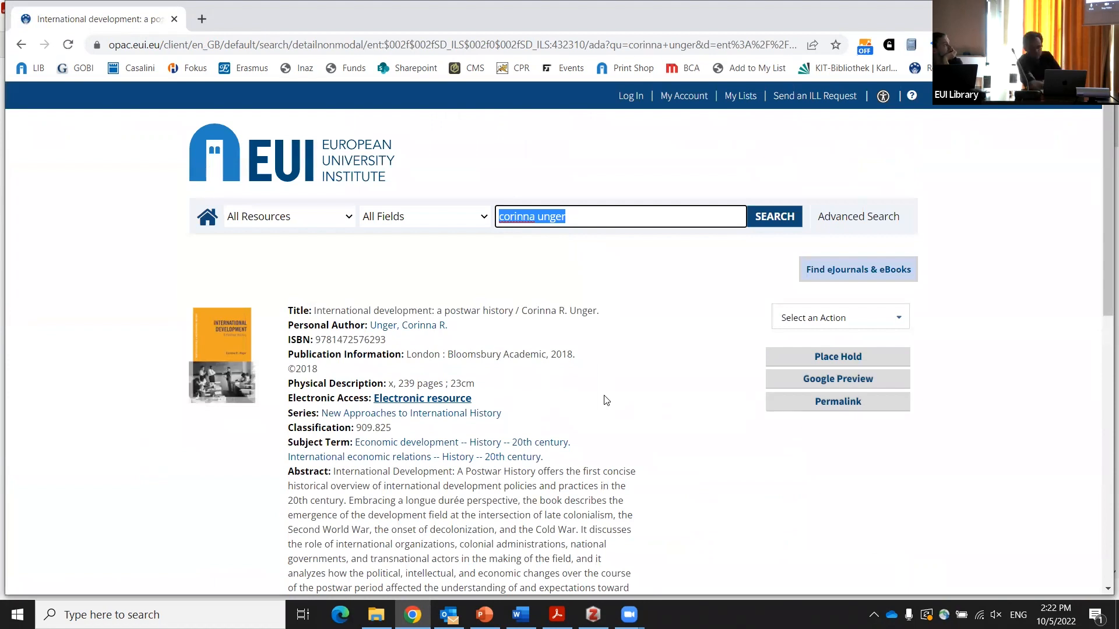
Save the catalogue record of "International development: a postwar history" to the Zotero training collection with the Zotero Connector and switch to Zotero
scroll(606, 401, down, 1)
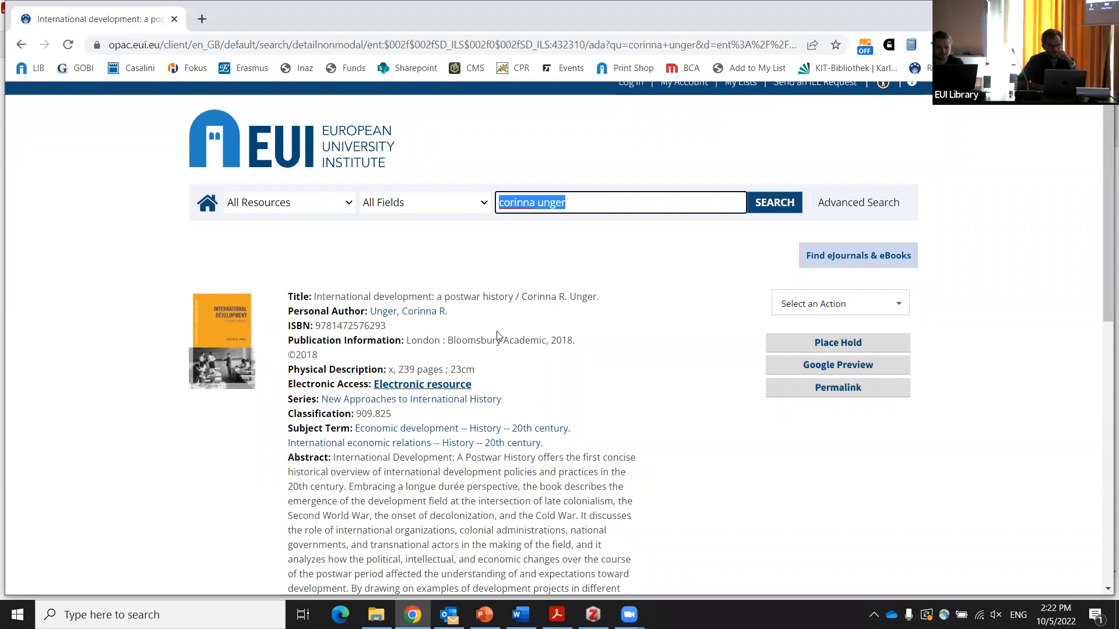
scroll(500, 326, down, 1)
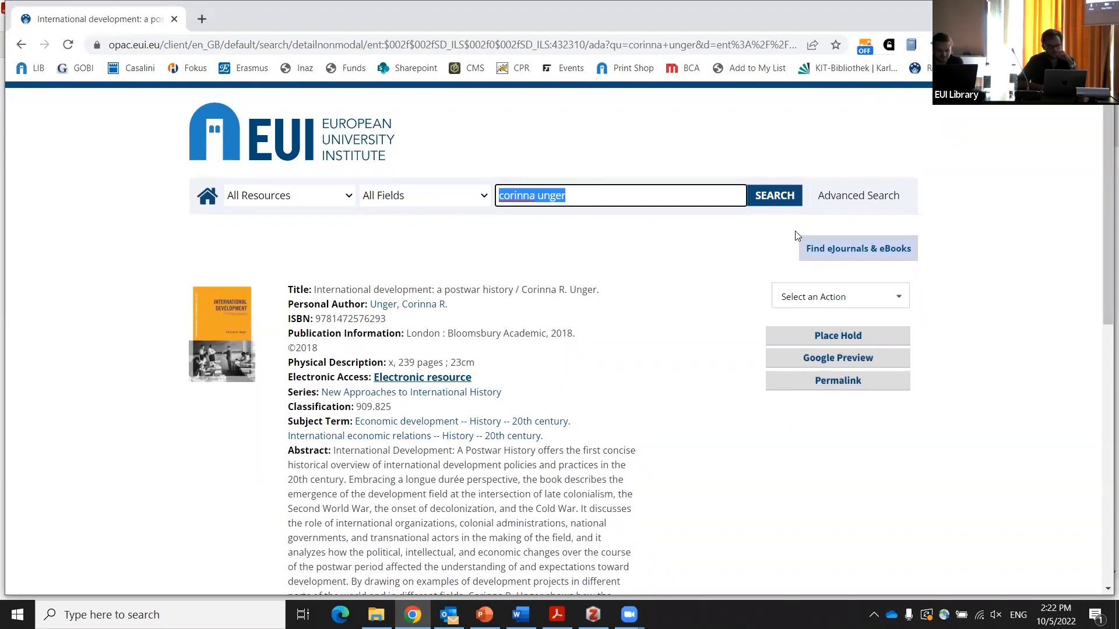
click(911, 46)
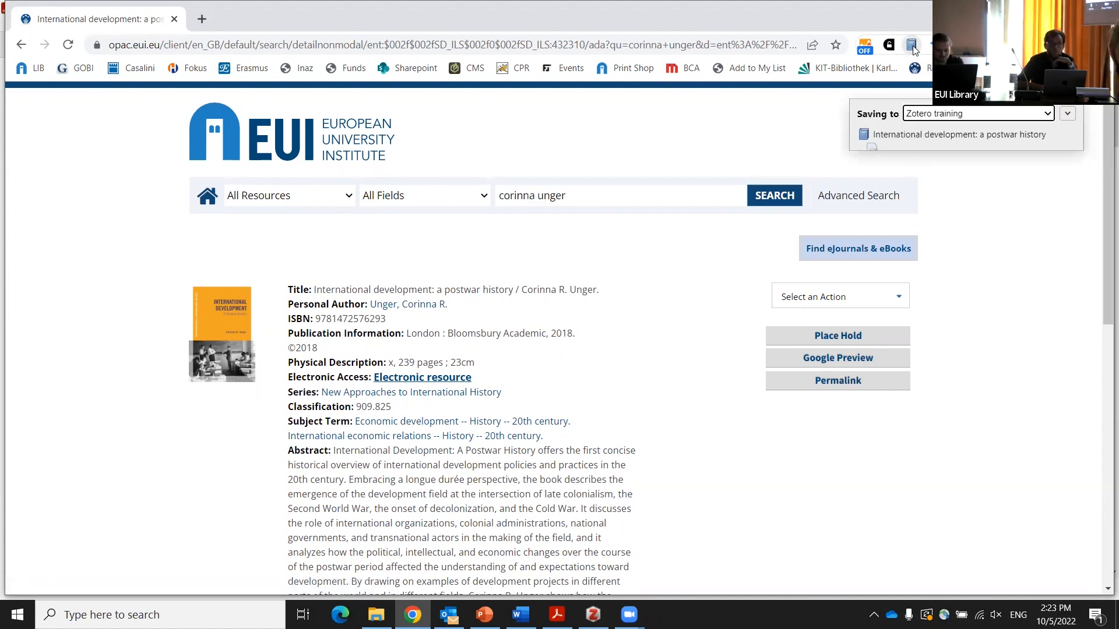
click(984, 114)
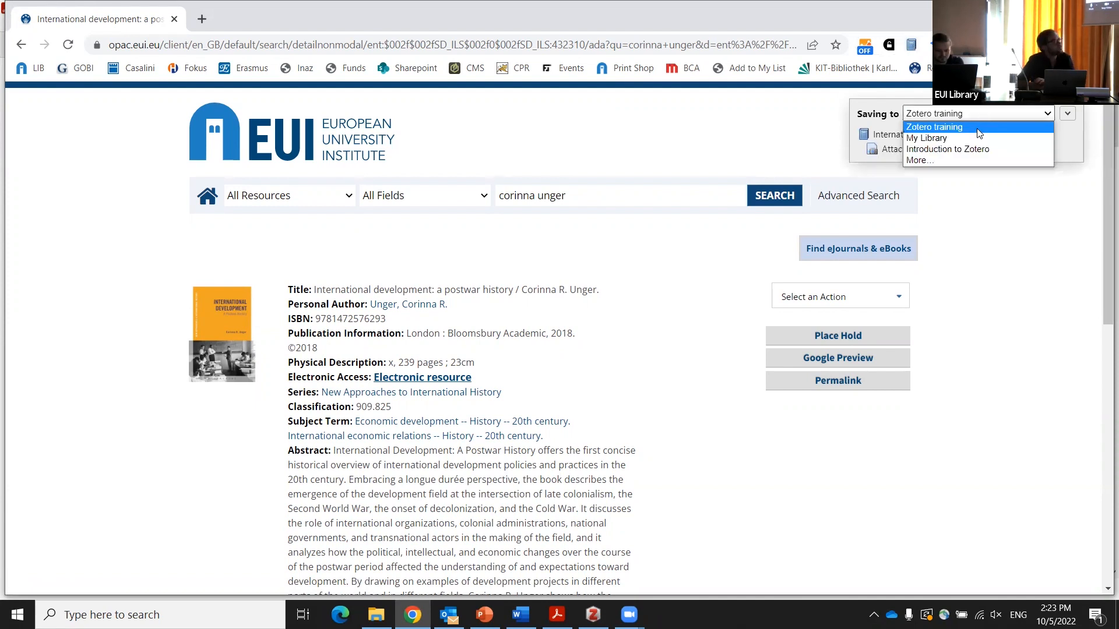
click(979, 127)
click(594, 614)
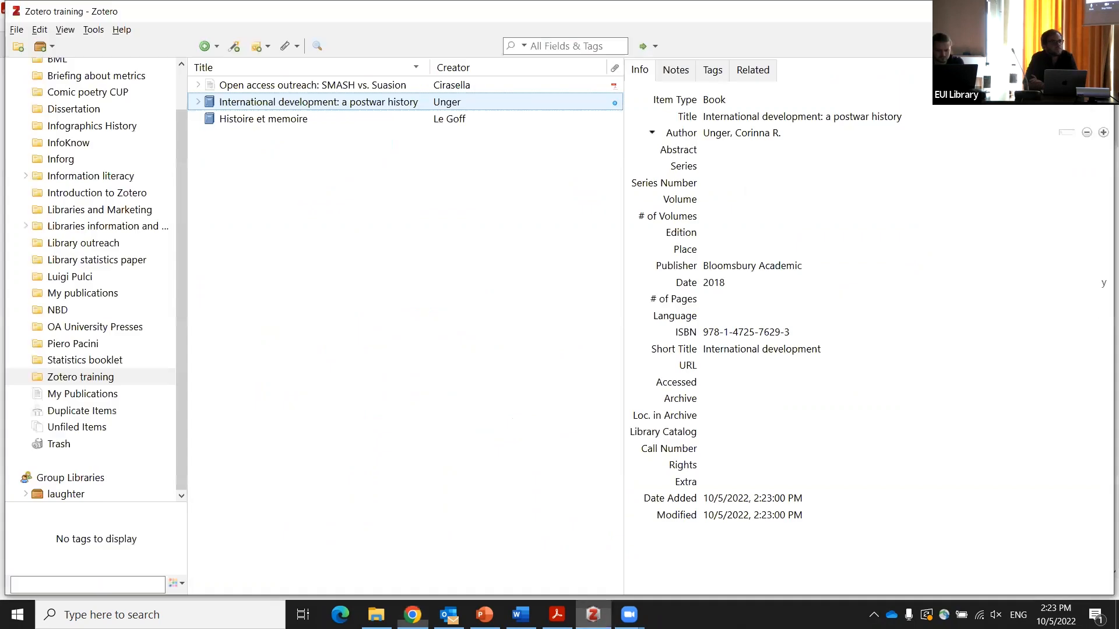
Revisit the book's catalogue record in Chrome, then return to Zotero to examine the imported entry's fields
key(alt+Tab)
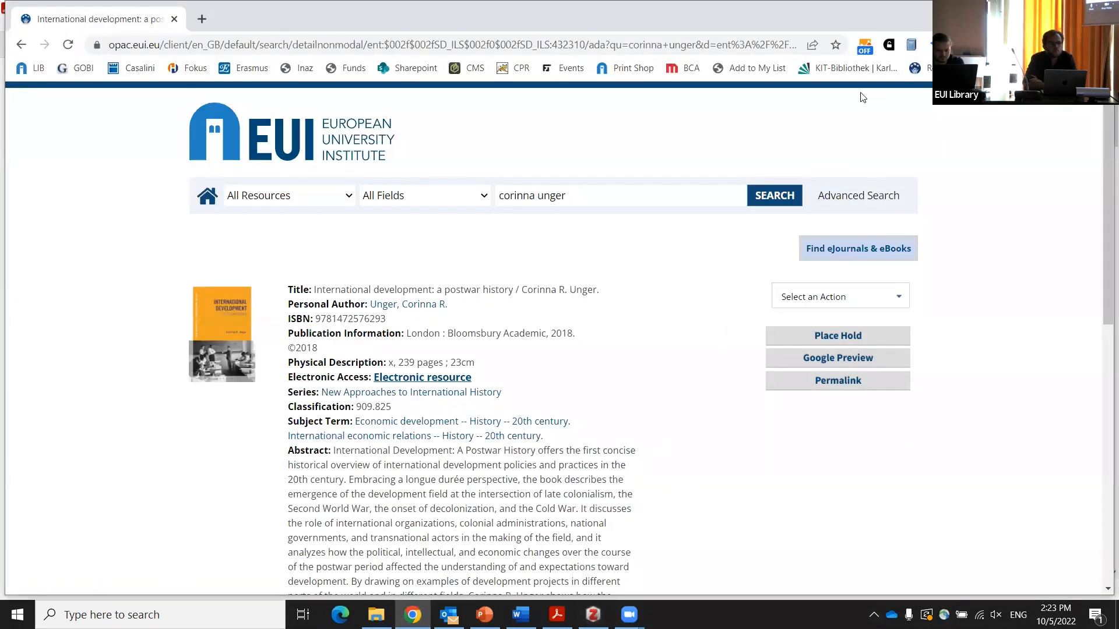
click(913, 44)
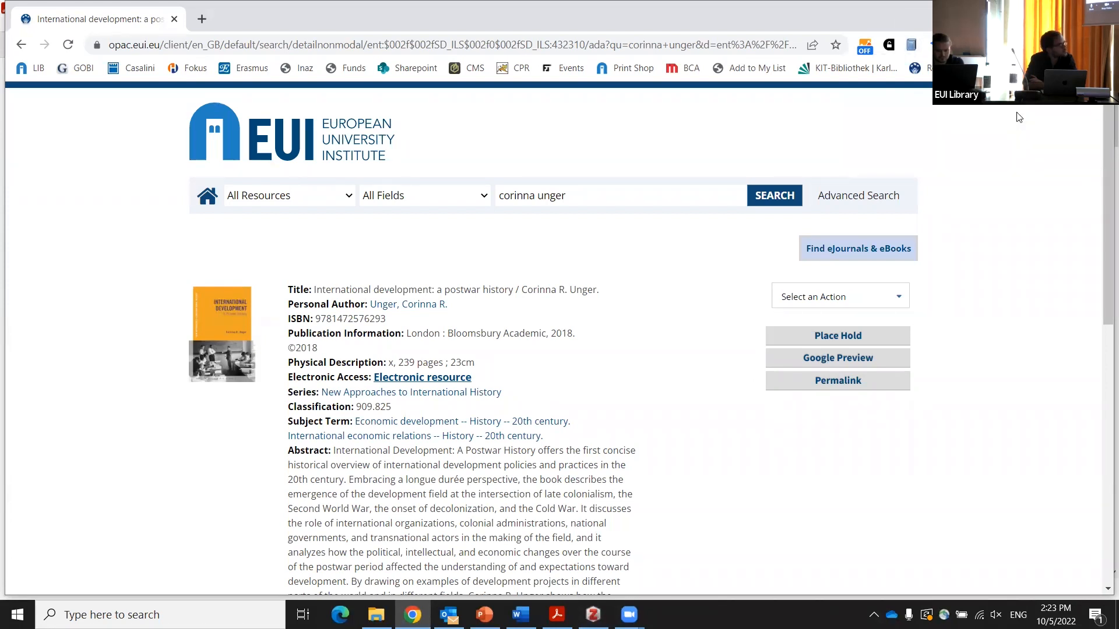
drag(683, 256, 582, 346)
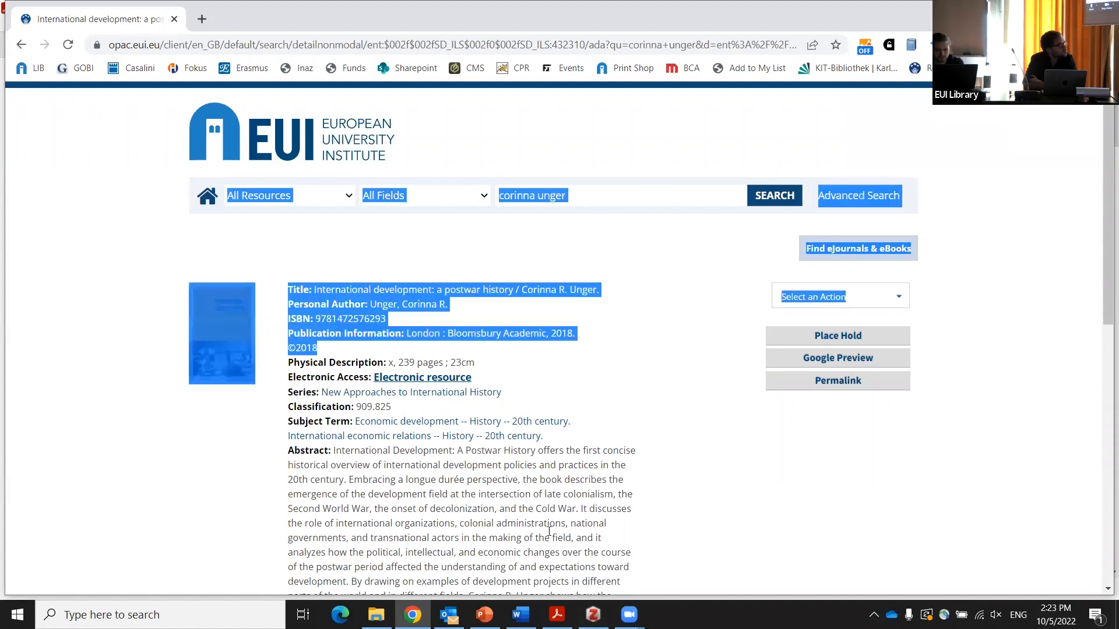
click(722, 452)
click(593, 615)
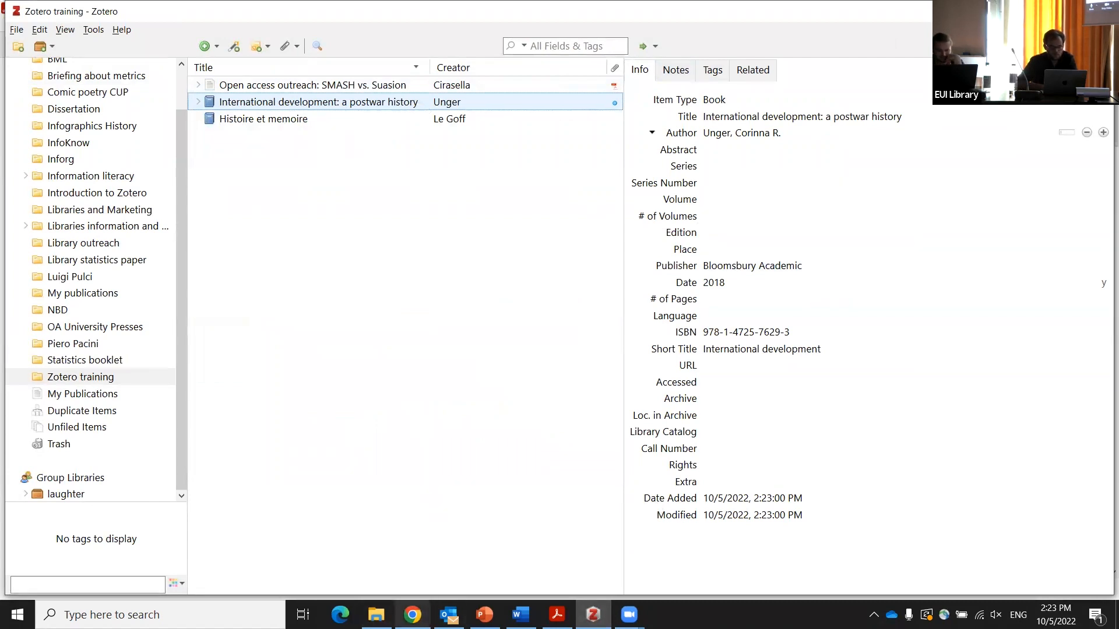
Switch to Chrome and open amazon.it in a new tab
click(412, 615)
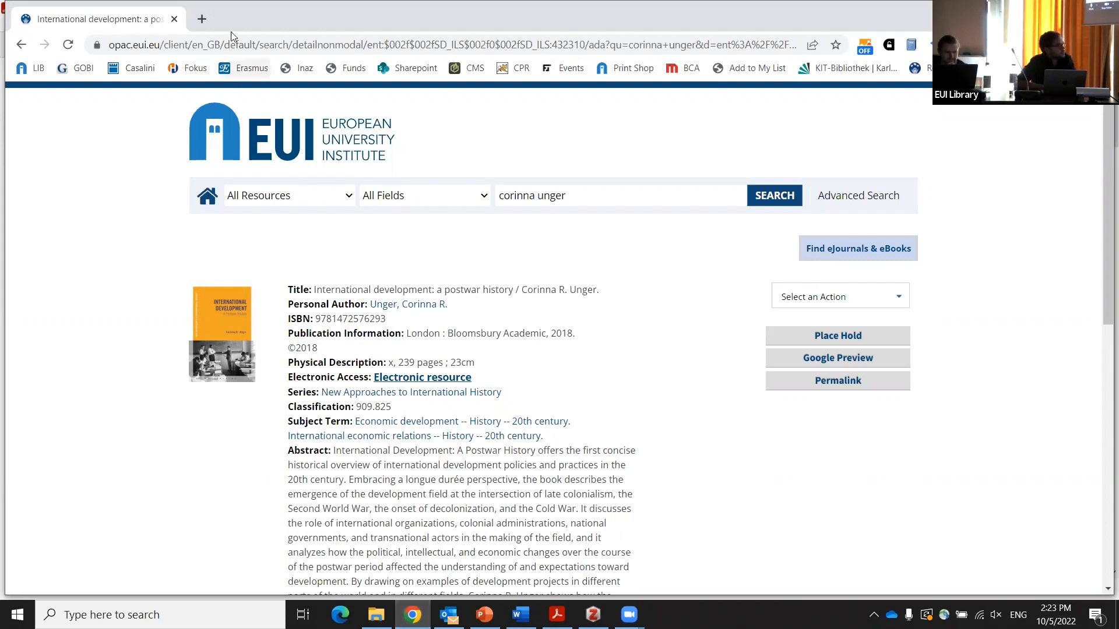
click(203, 19)
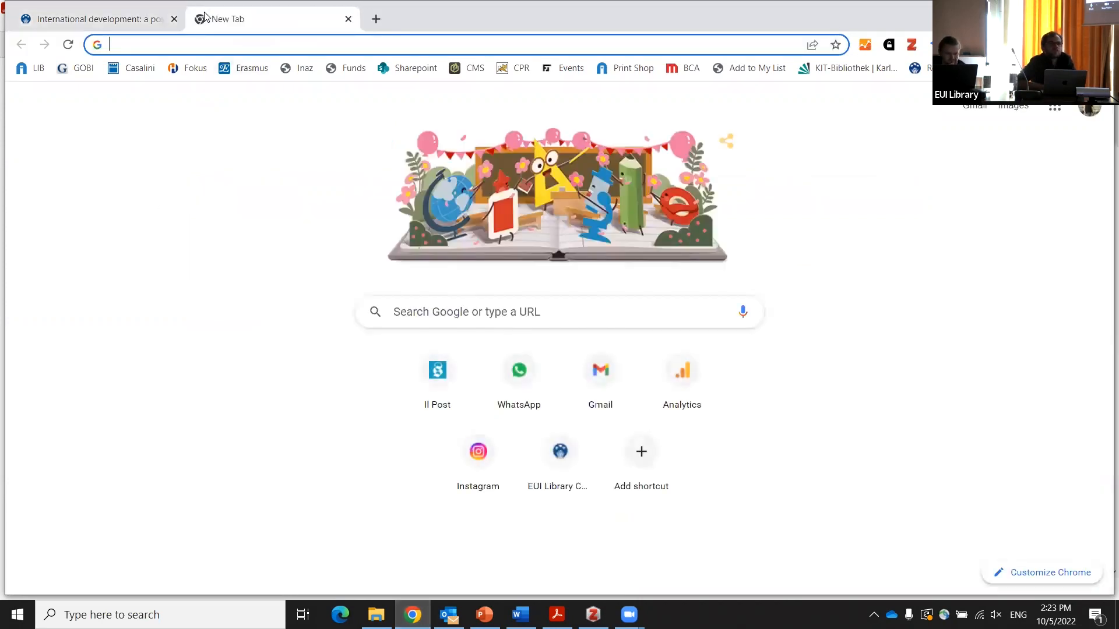
text(amz)
key(BackSpace)
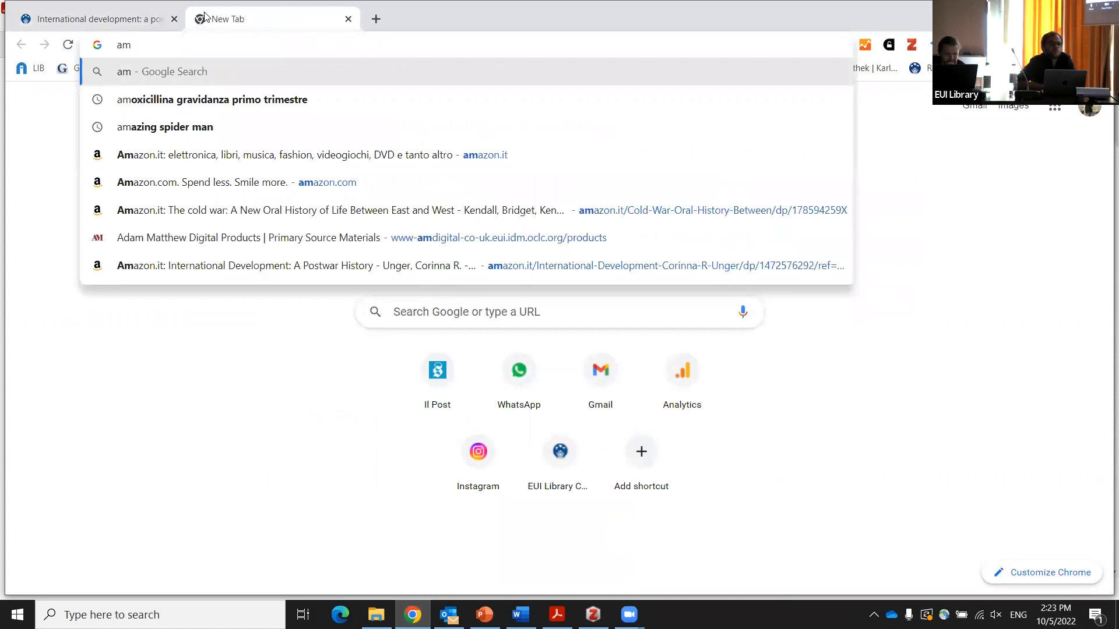
text(azon)
key(Return)
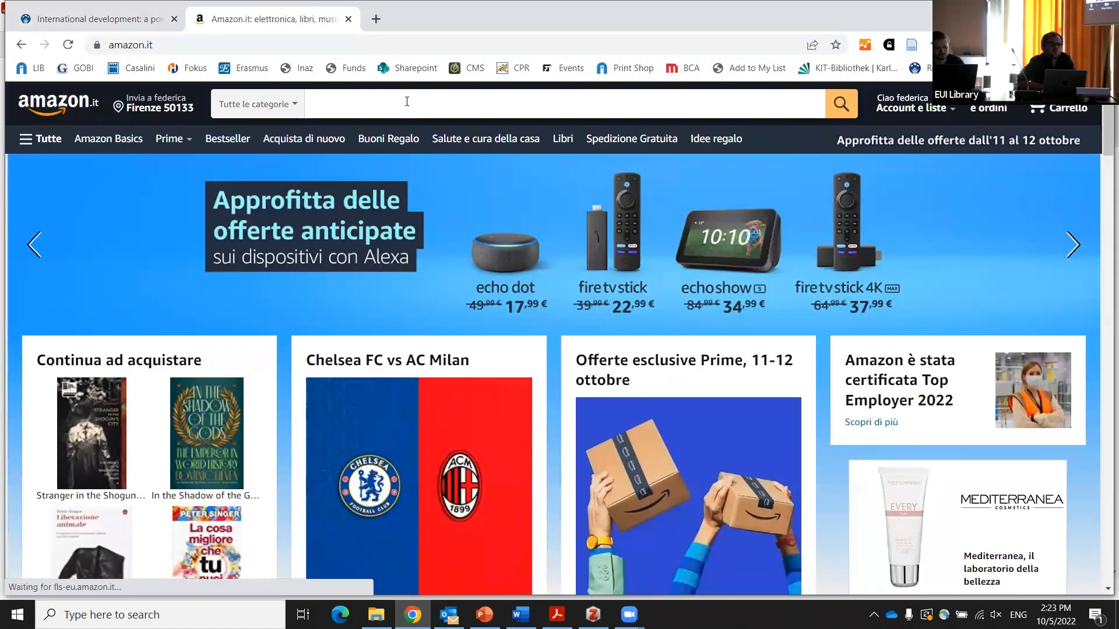
Search Amazon for the author's full name and open the product page of "International Development: A Postwar History"
click(407, 102)
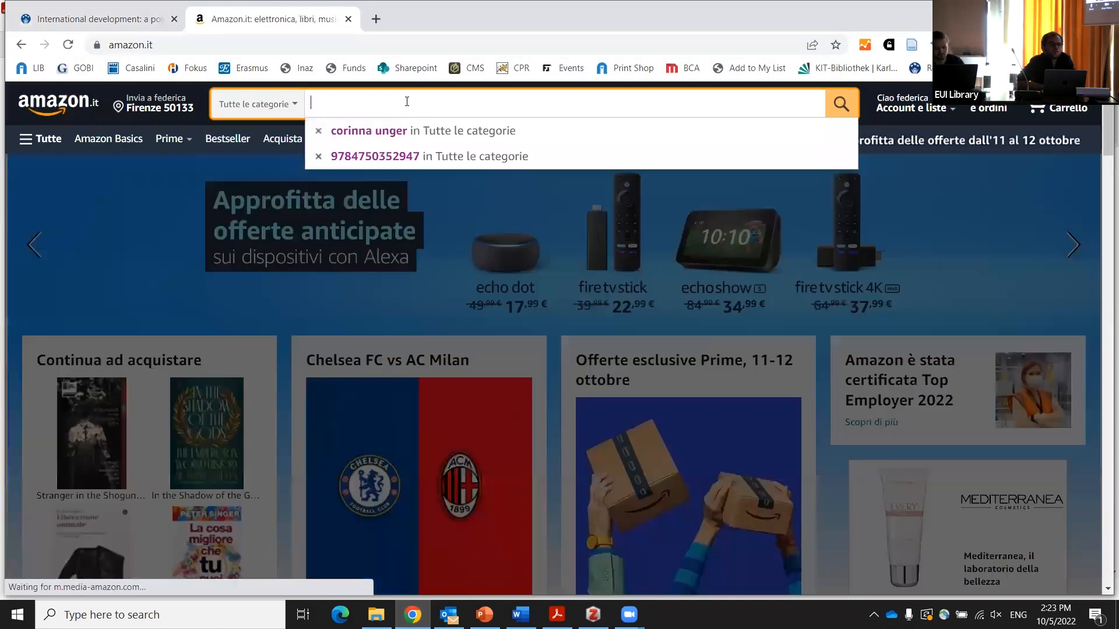
click(410, 134)
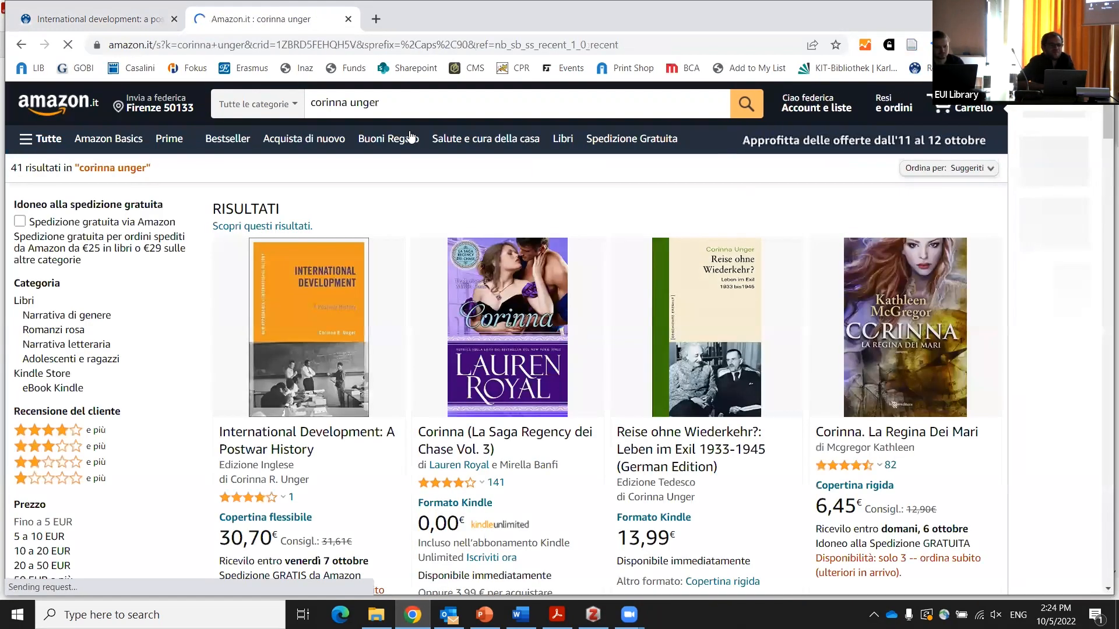
click(256, 435)
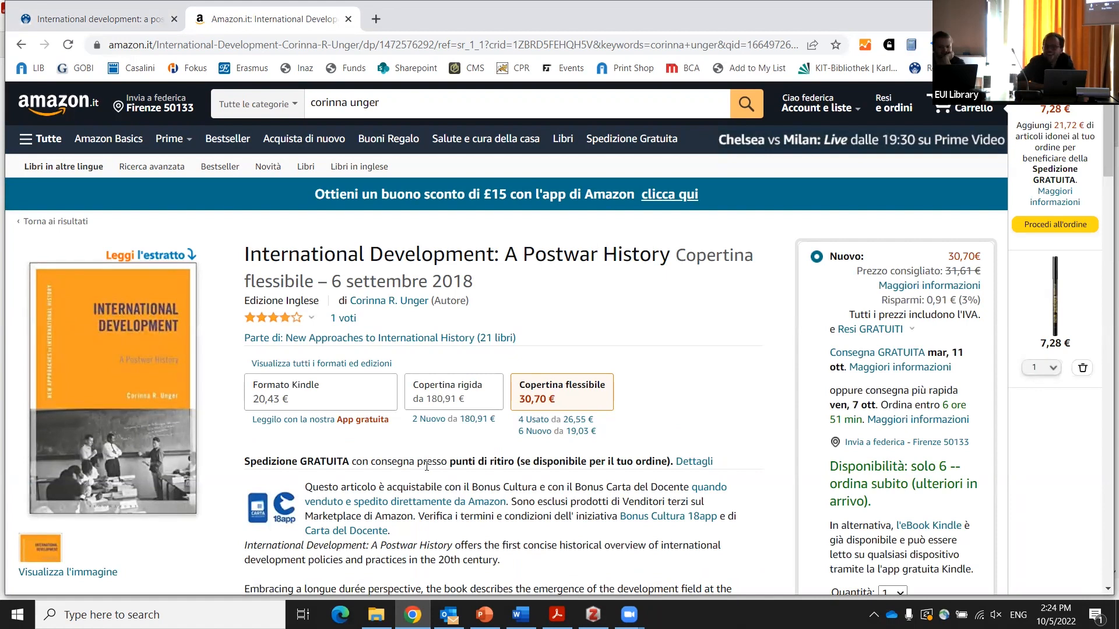
Save the Amazon book page to Zotero with the Zotero Connector and switch to Zotero
scroll(426, 466, down, 1)
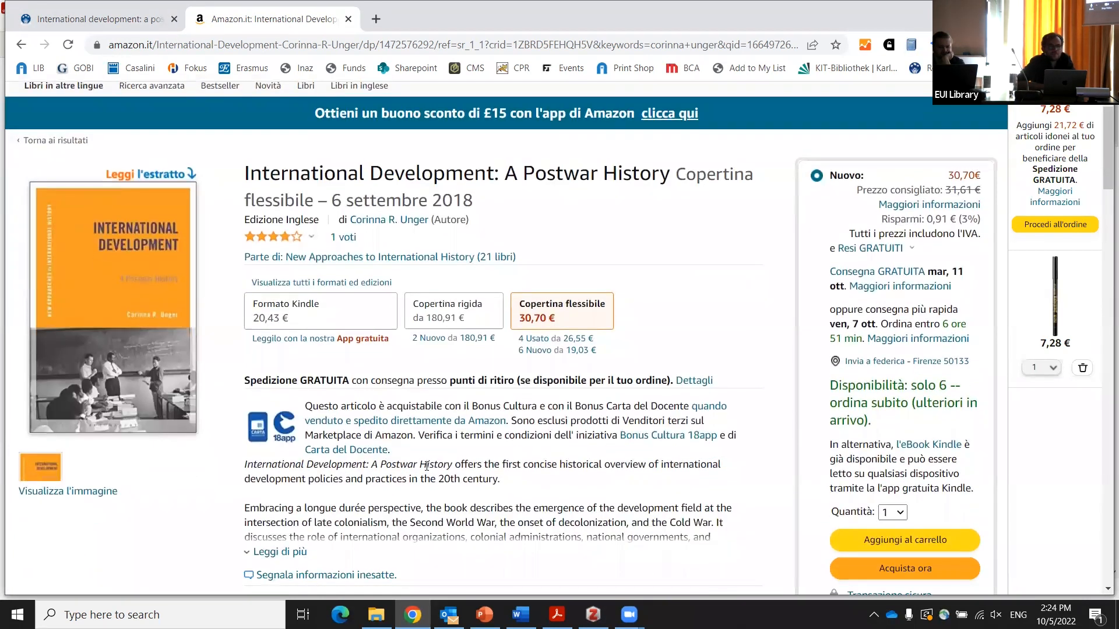
scroll(426, 466, up, 1)
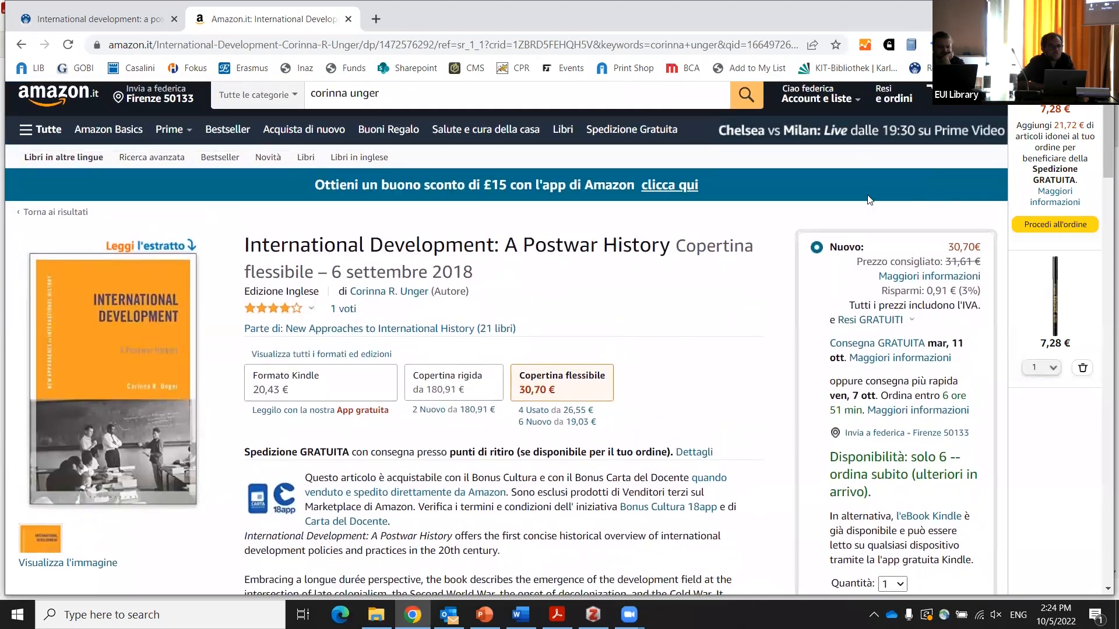
click(909, 47)
click(594, 615)
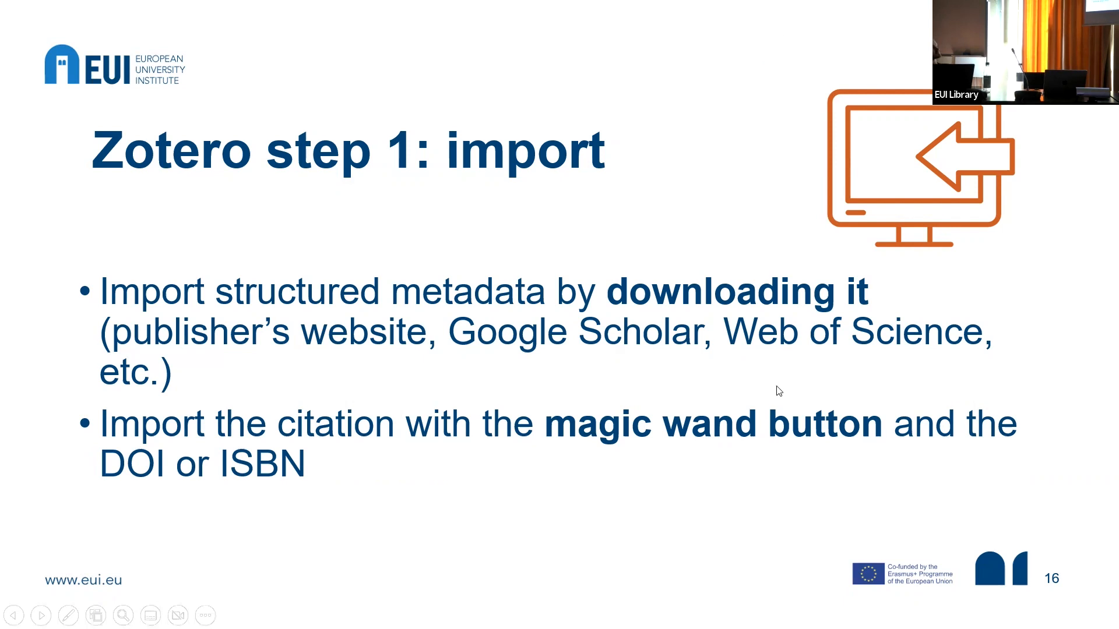
End the PowerPoint slide show and open Google Scholar in a new Chrome tab
key(Escape)
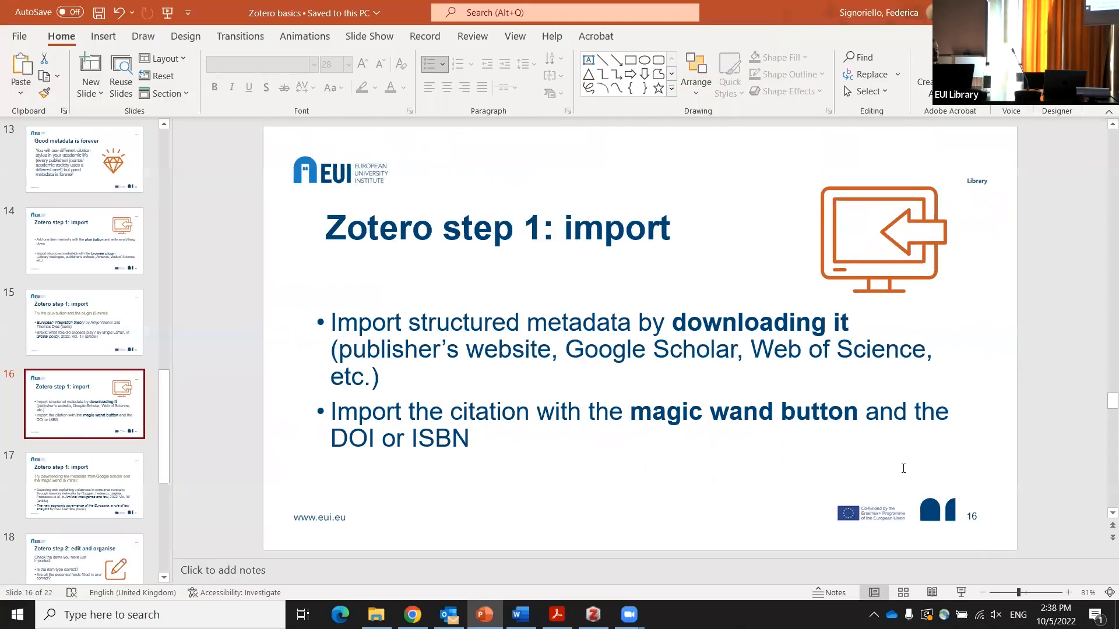
click(413, 615)
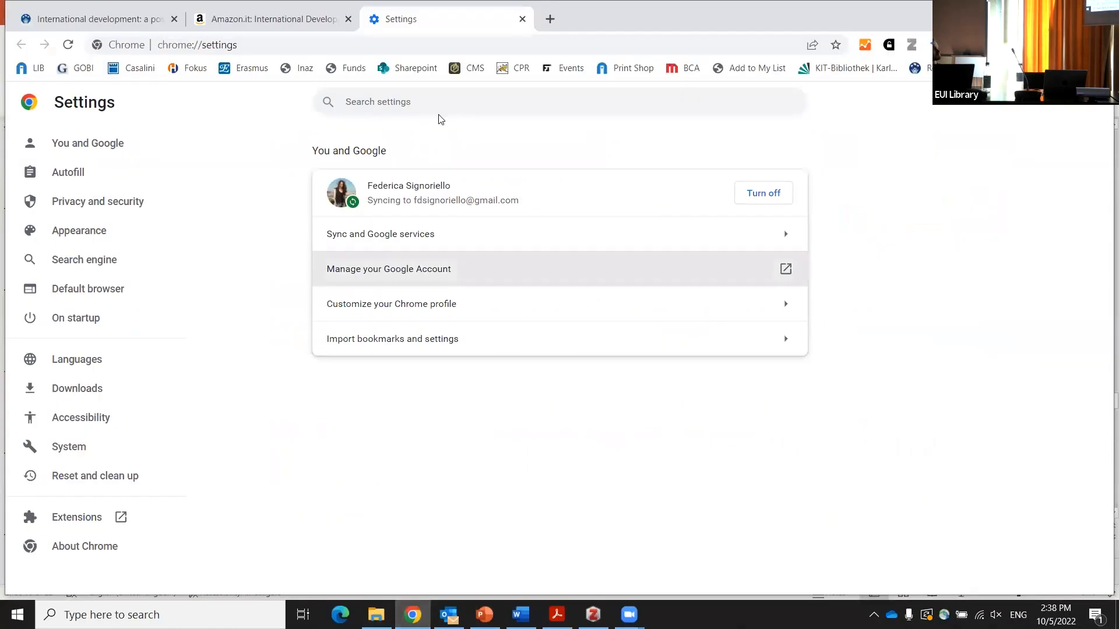
click(549, 22)
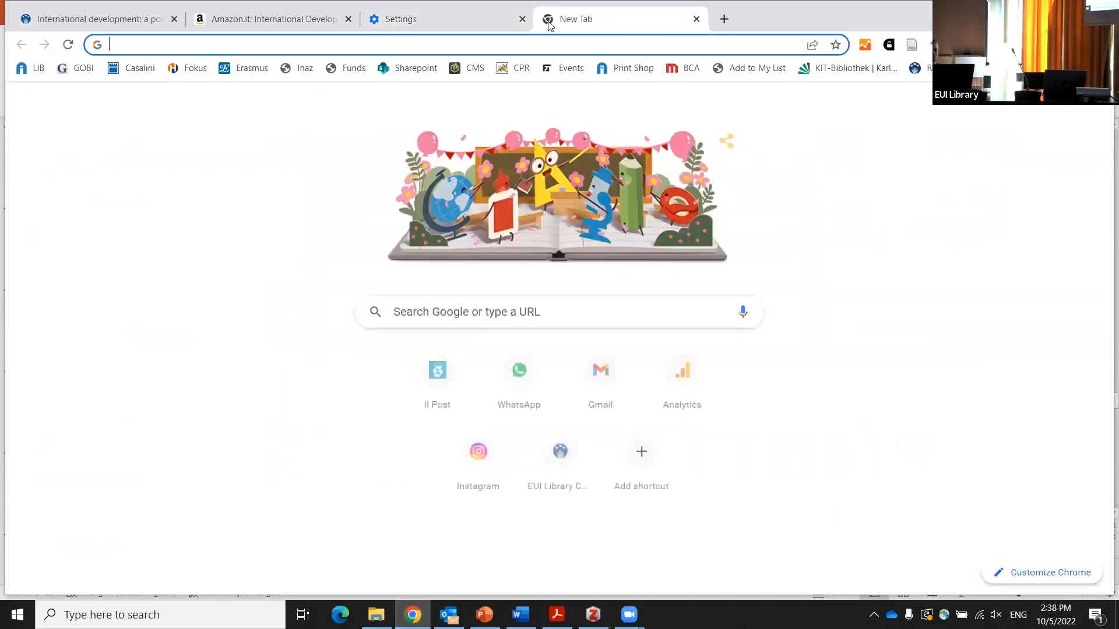
text(schola)
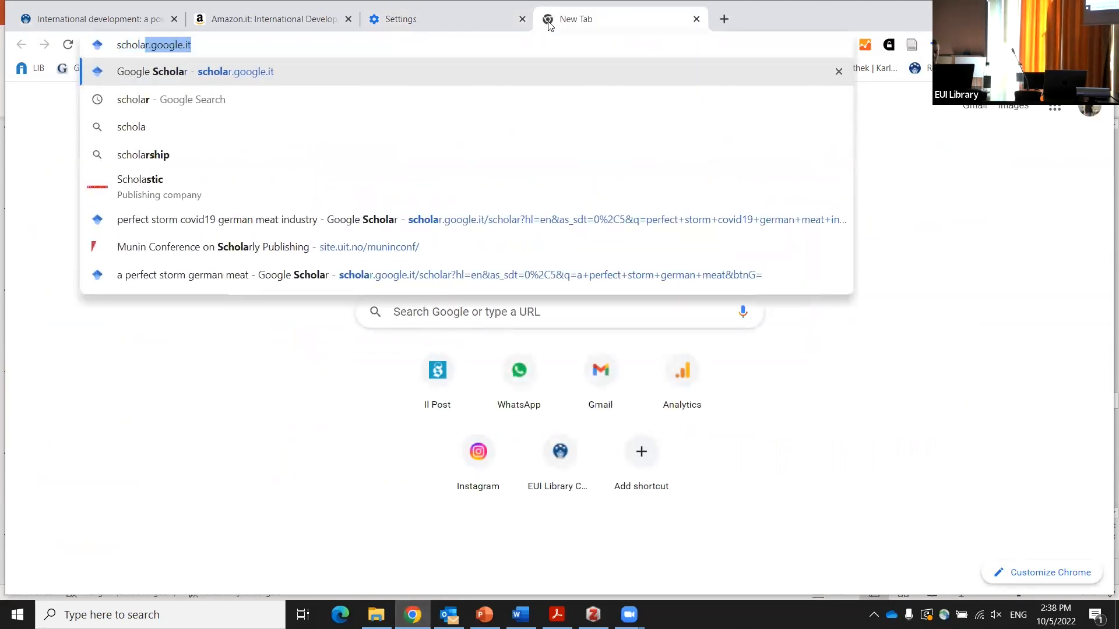
key(Return)
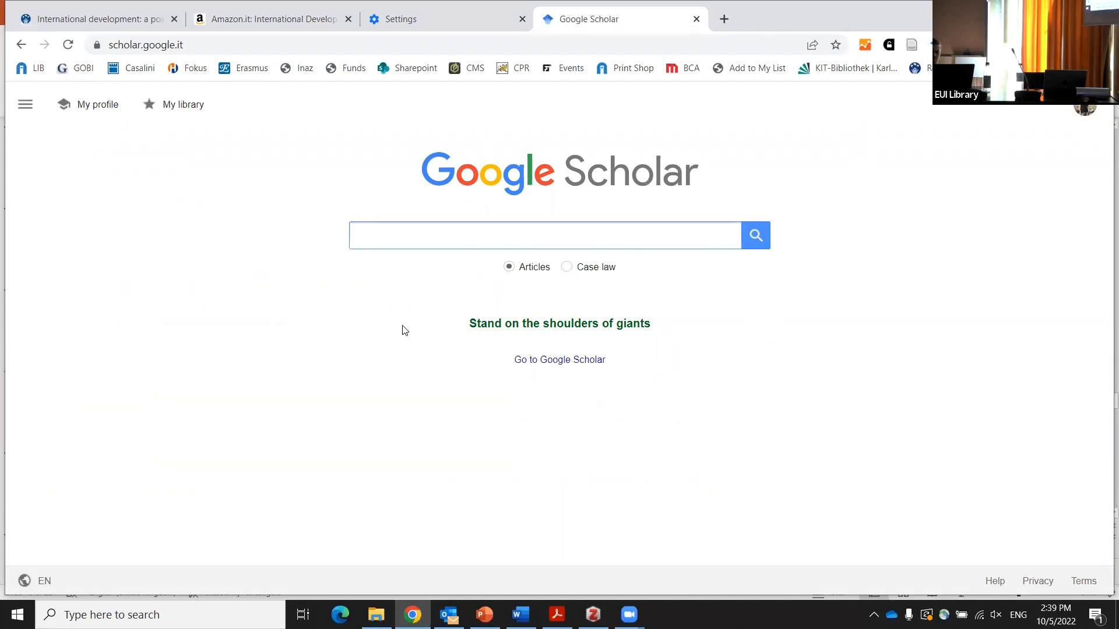
Search Google Scholar for "a perfect storm german meat"
text(a)
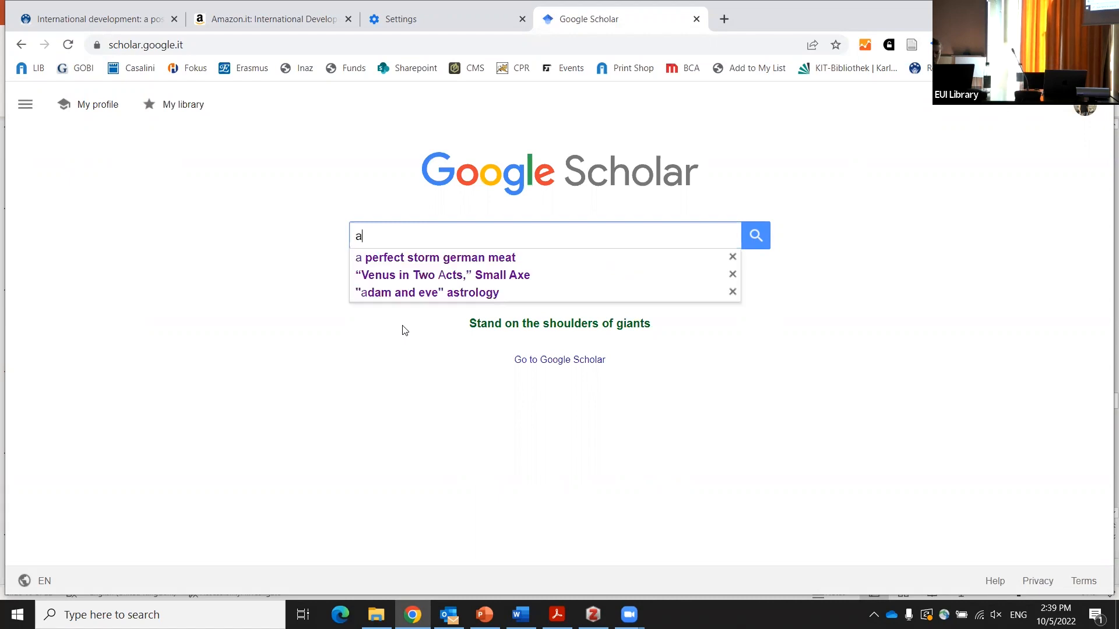
text( perf)
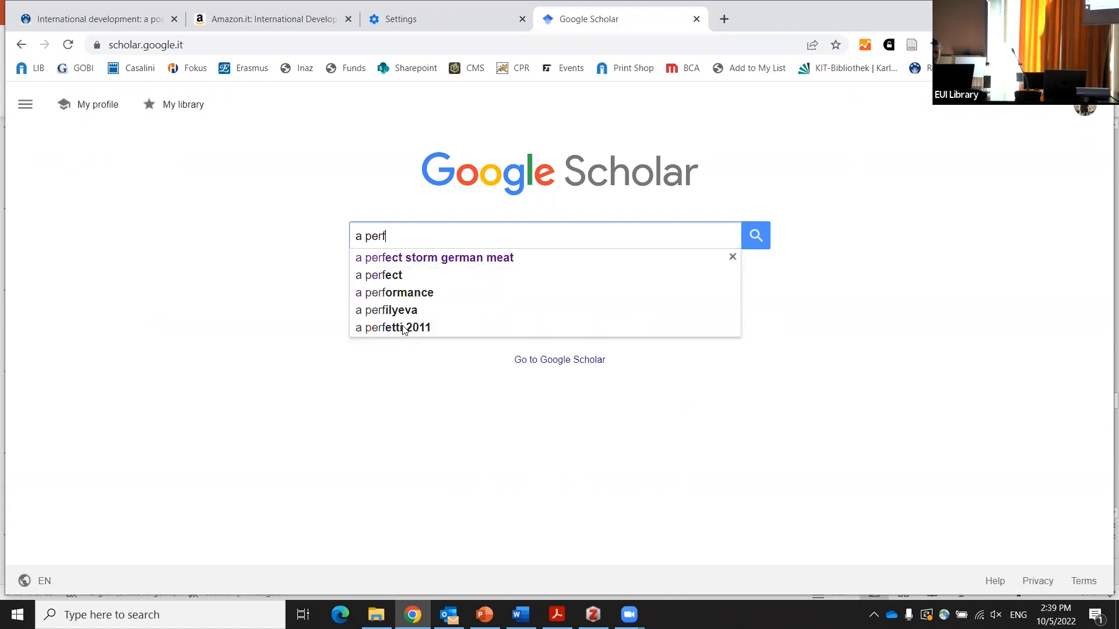
click(459, 258)
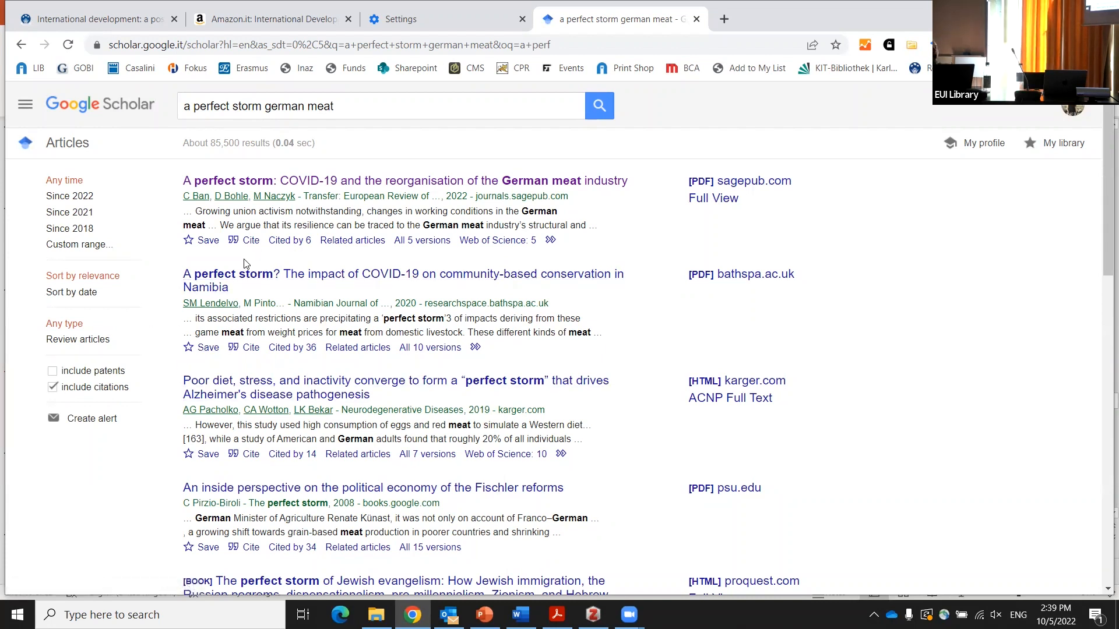
Import the RefMan citation of "A perfect storm: COVID-19 and the reorganisation of the German meat industry" into Zotero
click(247, 240)
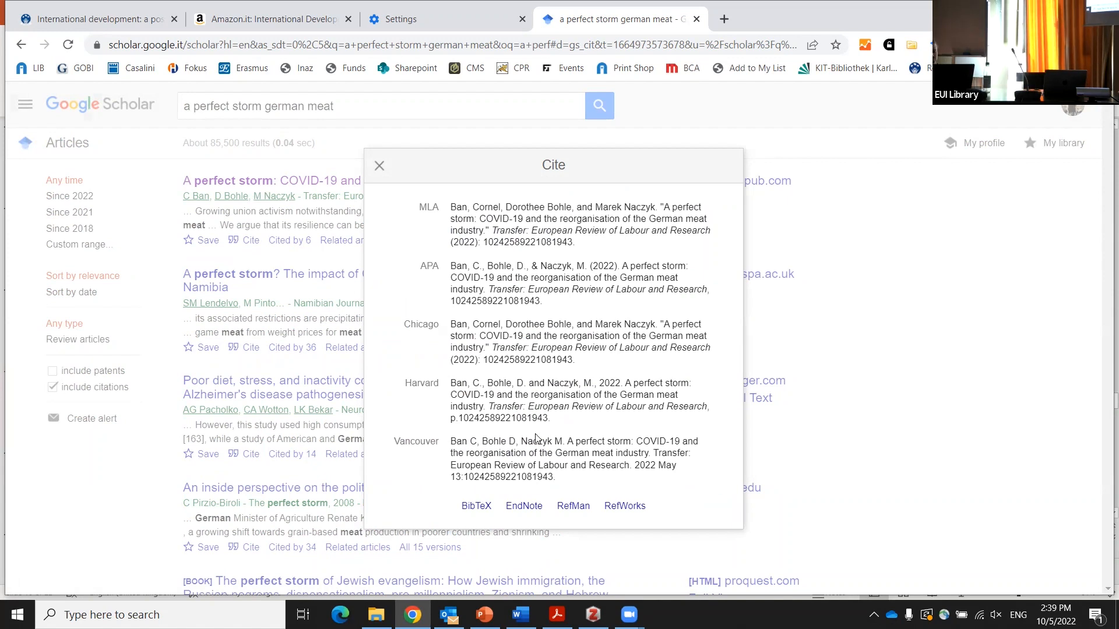
click(571, 507)
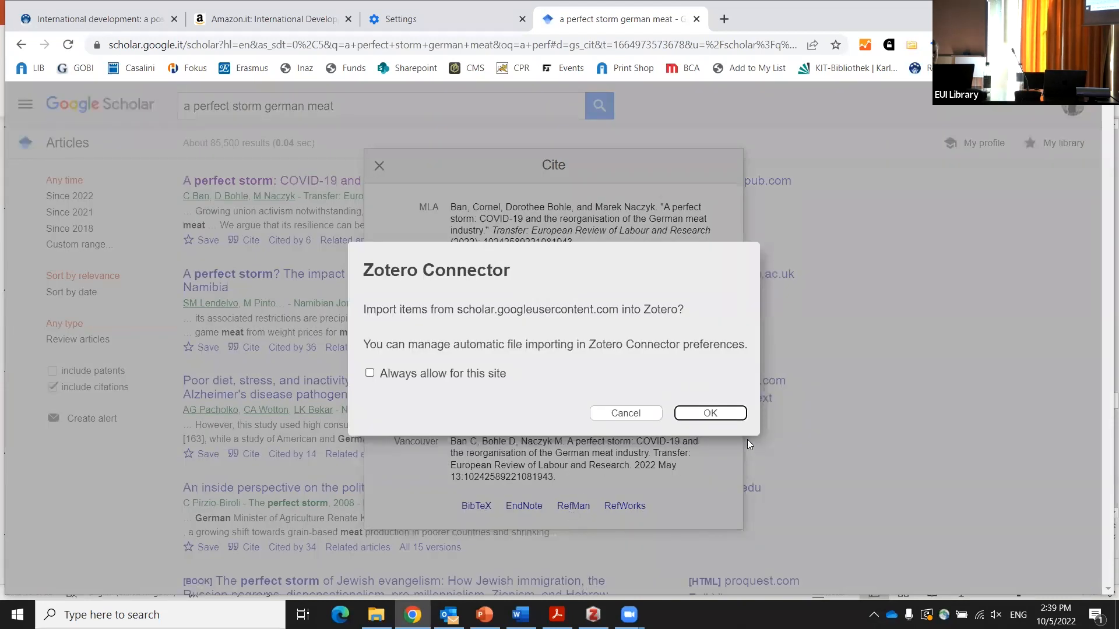
click(718, 415)
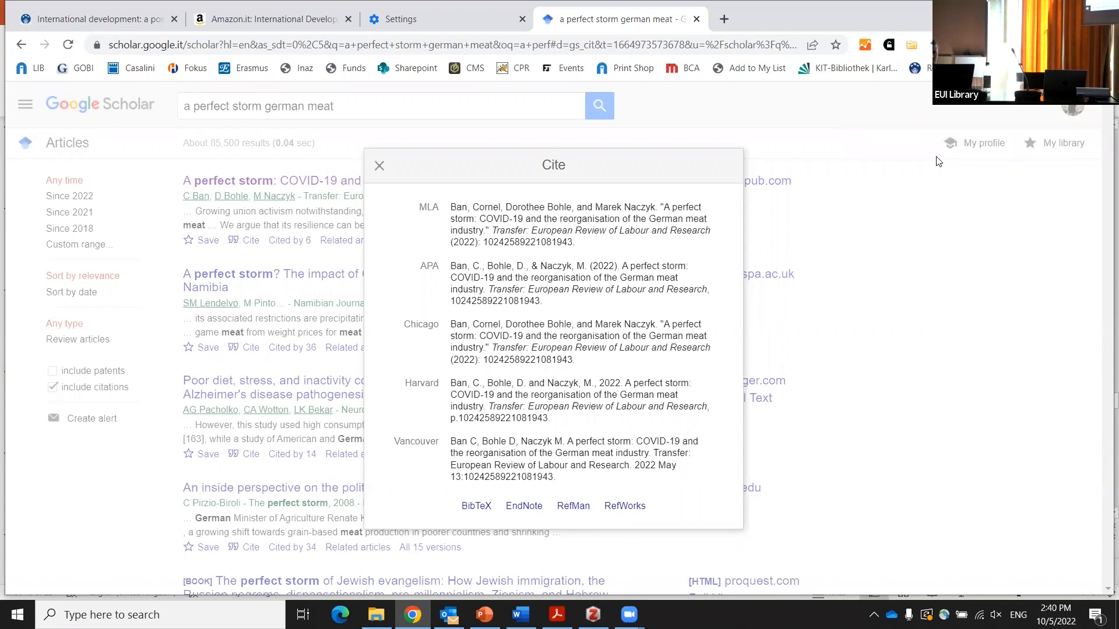
Import the same article's RefMan citation once more and switch to Zotero to view the imported entry
click(574, 507)
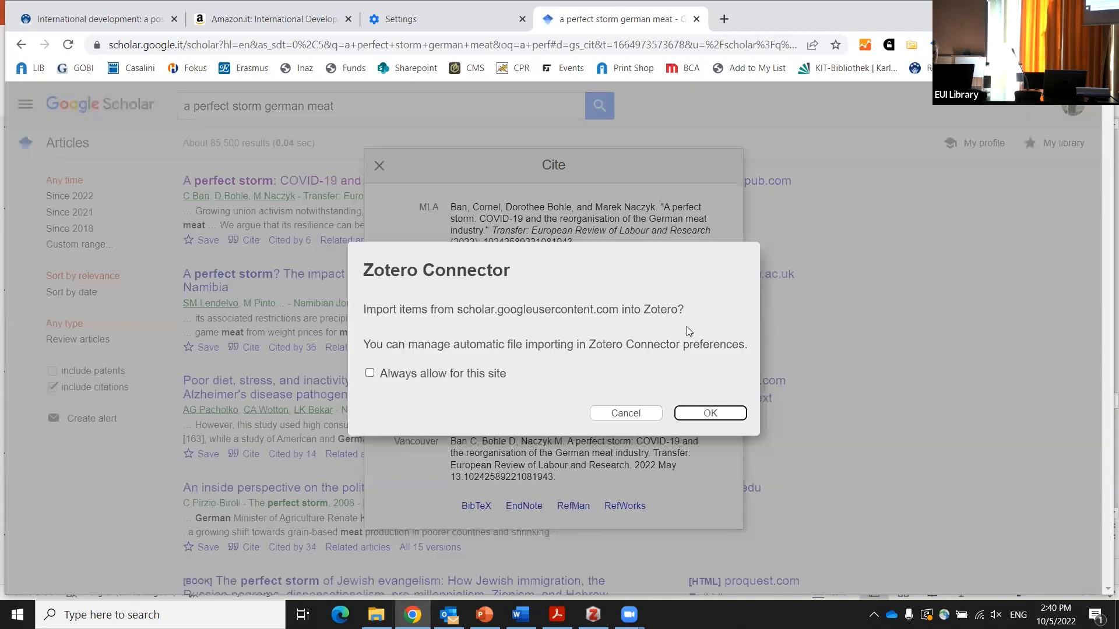
click(714, 415)
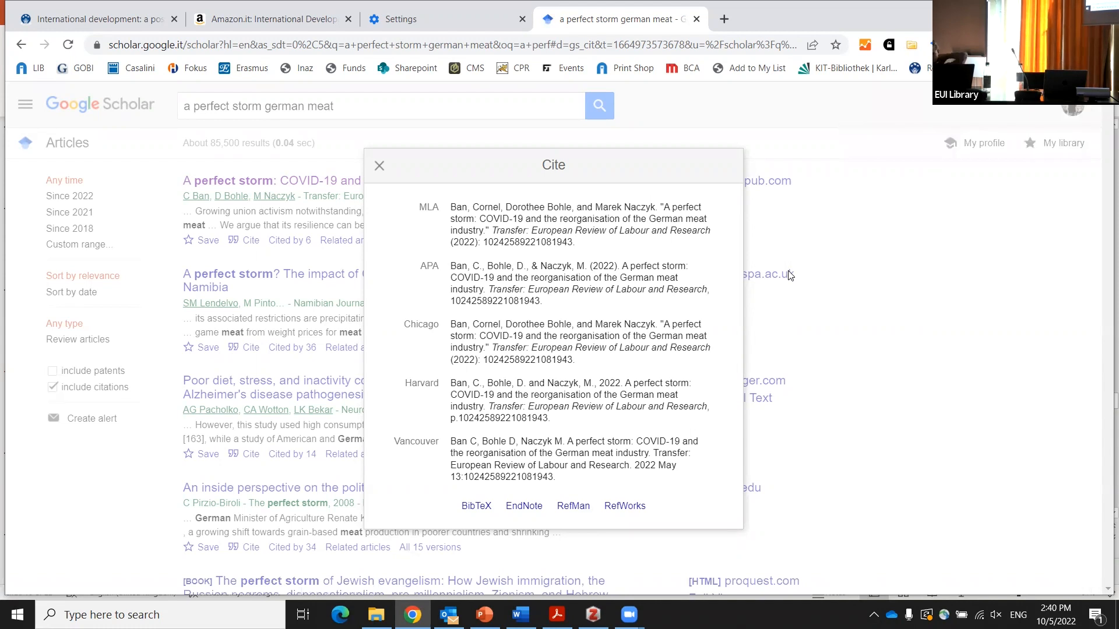
click(593, 615)
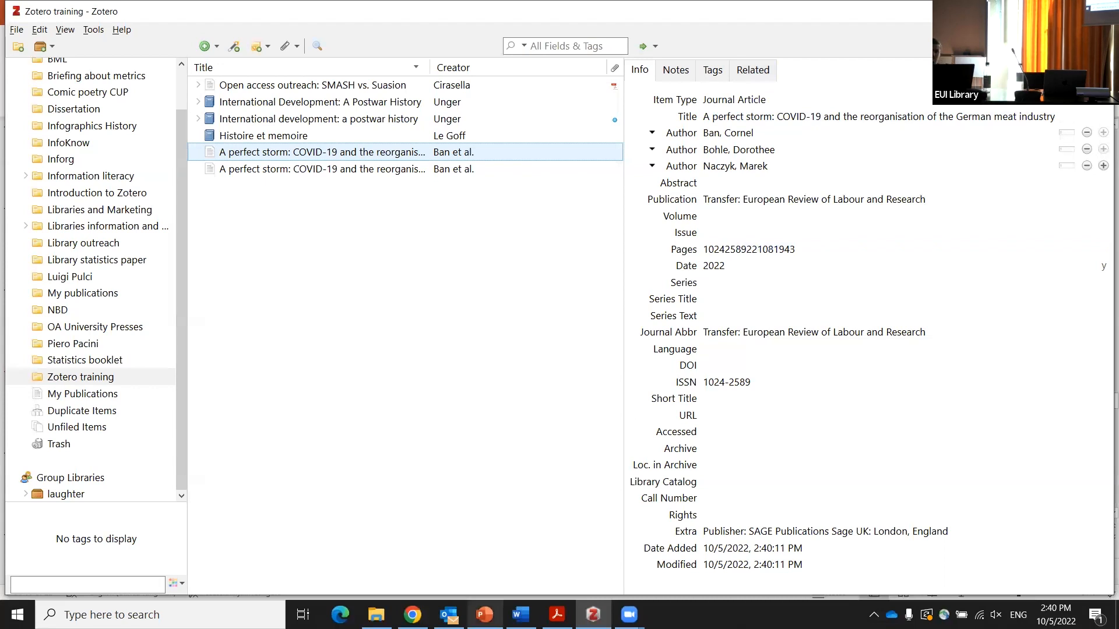
mouse_move(412, 615)
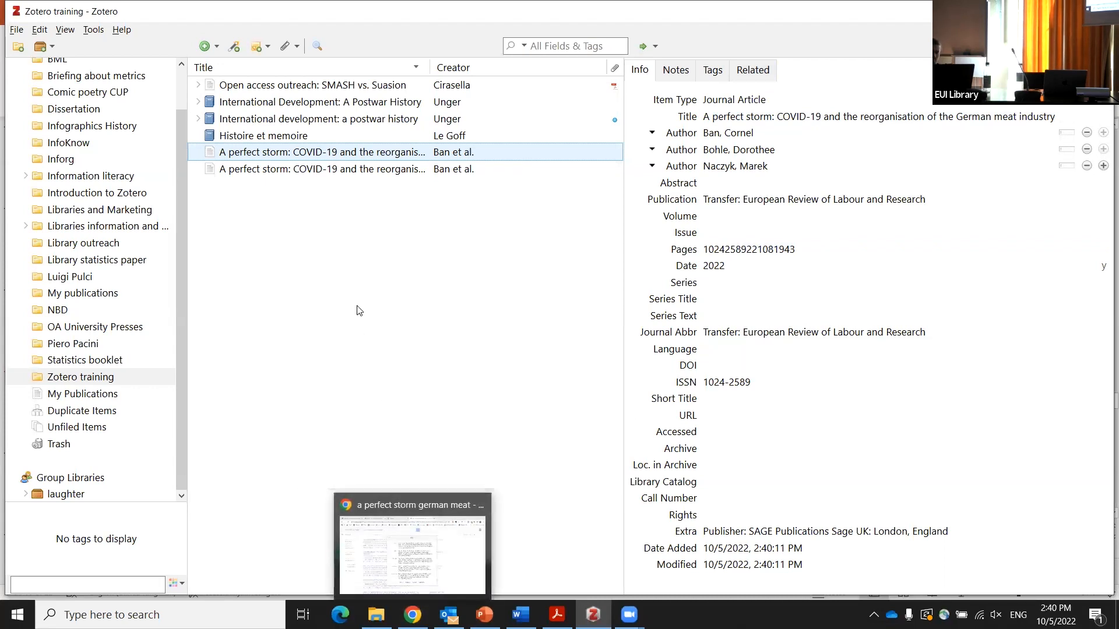
Open Zotero's add-by-identifier prompt, and search Google Scholar in Chrome for the suggested query "civil crisis management in poland ukraine"
click(235, 47)
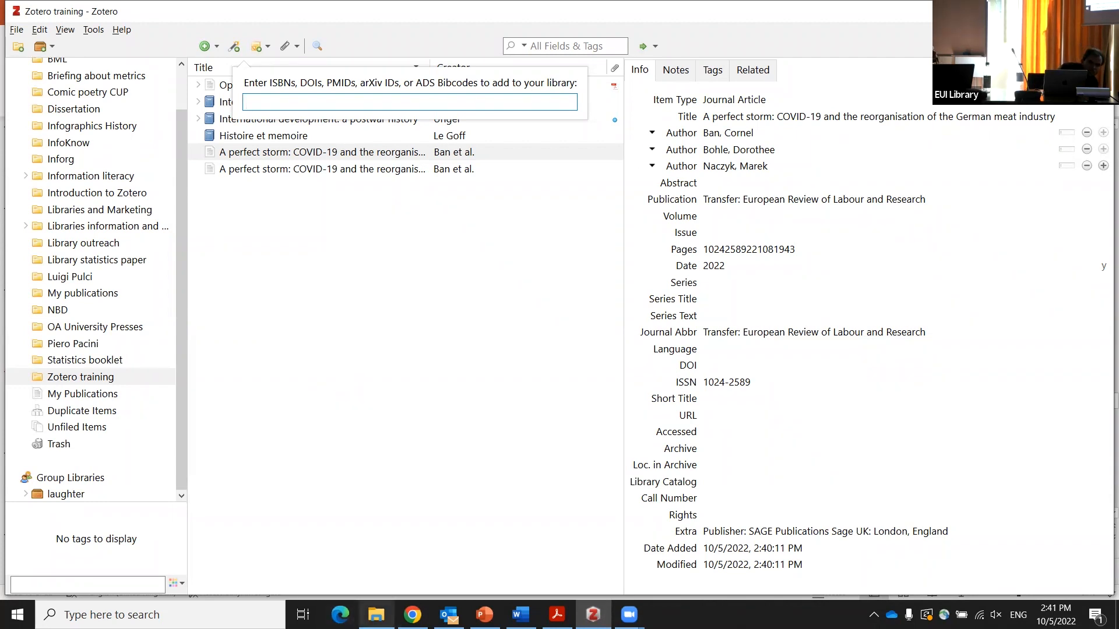
mouse_move(413, 615)
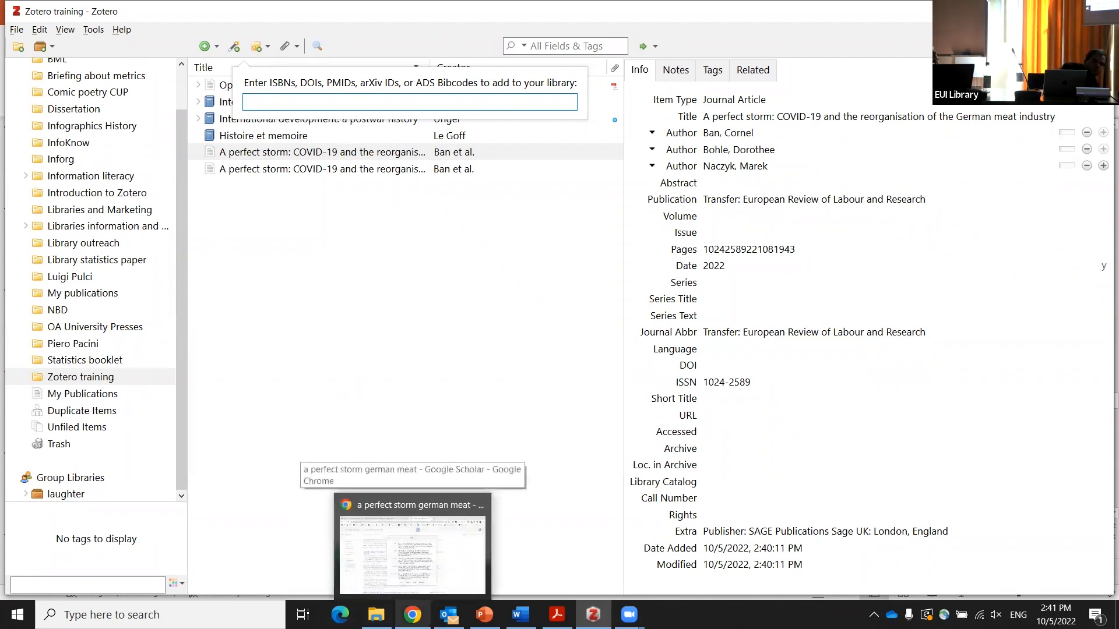
mouse_move(485, 615)
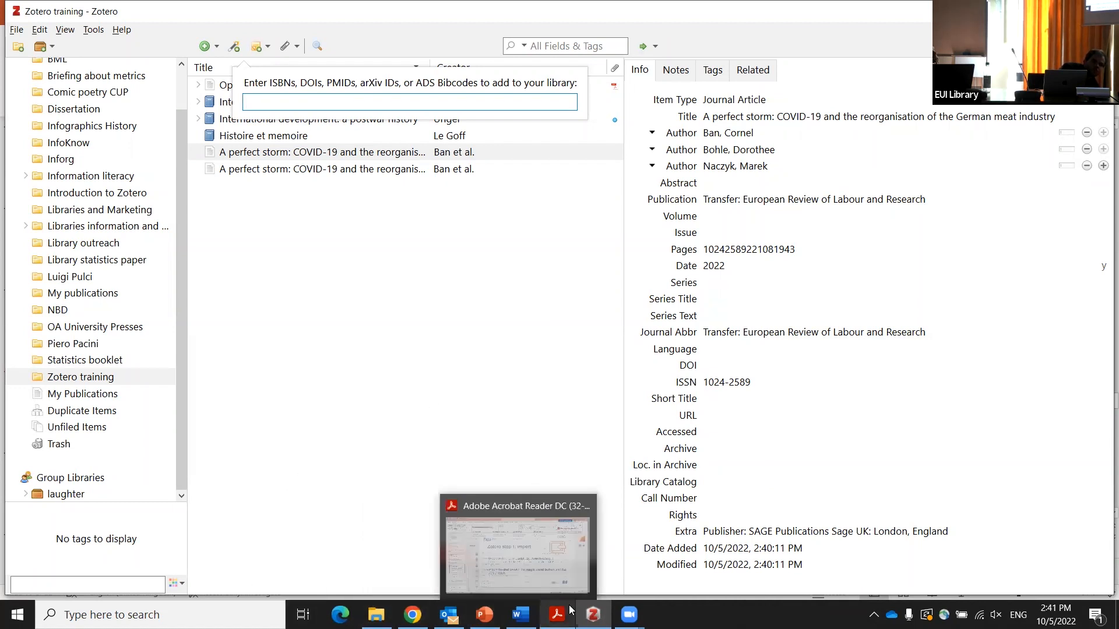
click(413, 615)
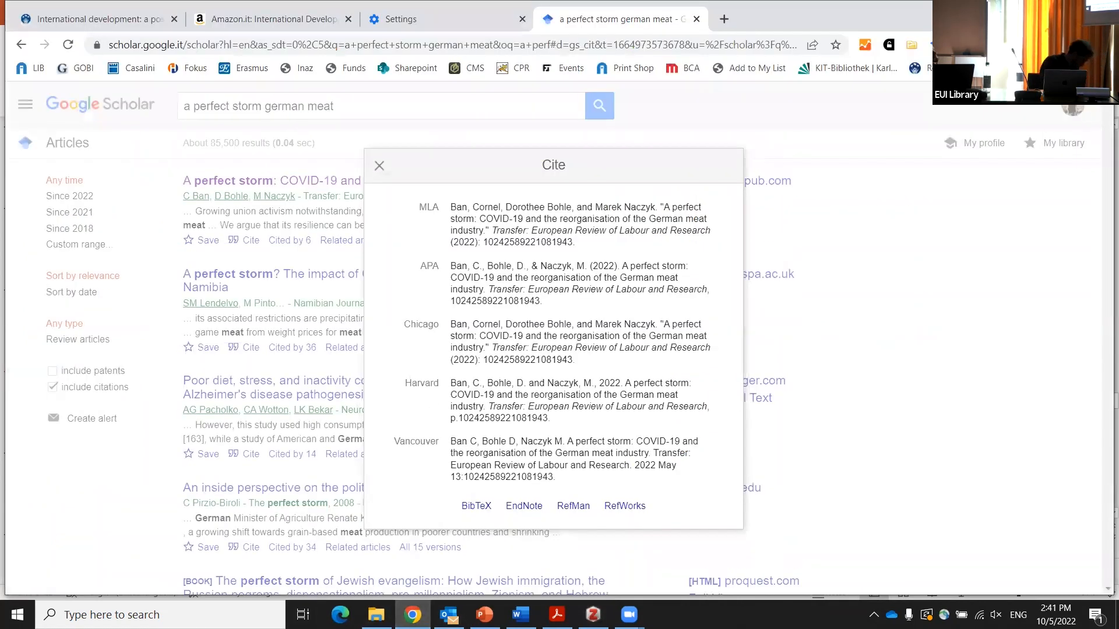
click(377, 166)
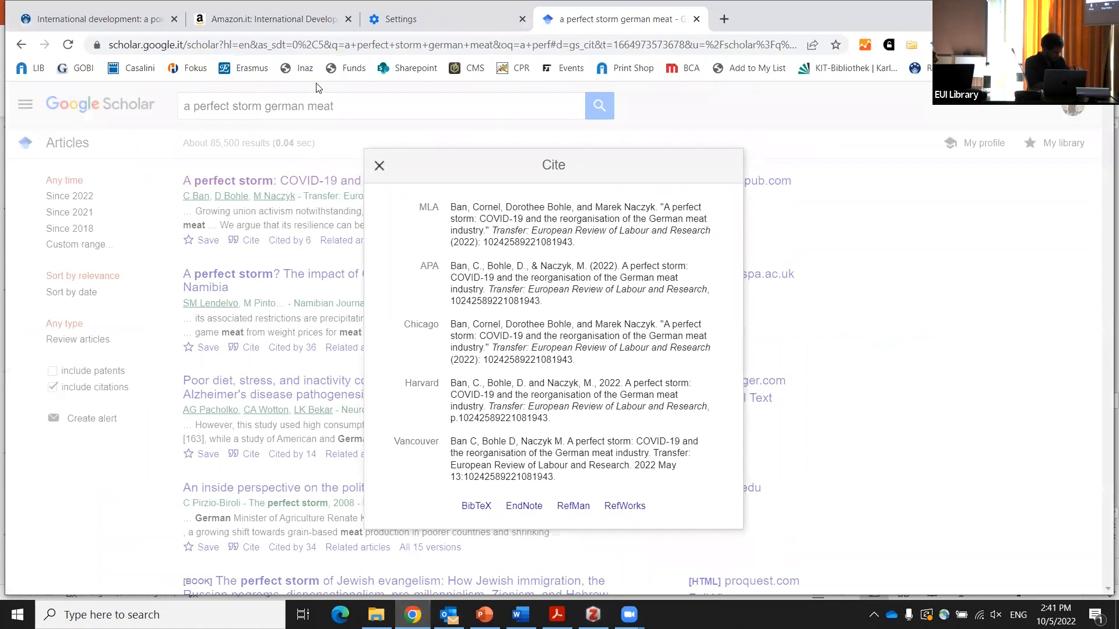
triple_click(332, 106)
text(civil)
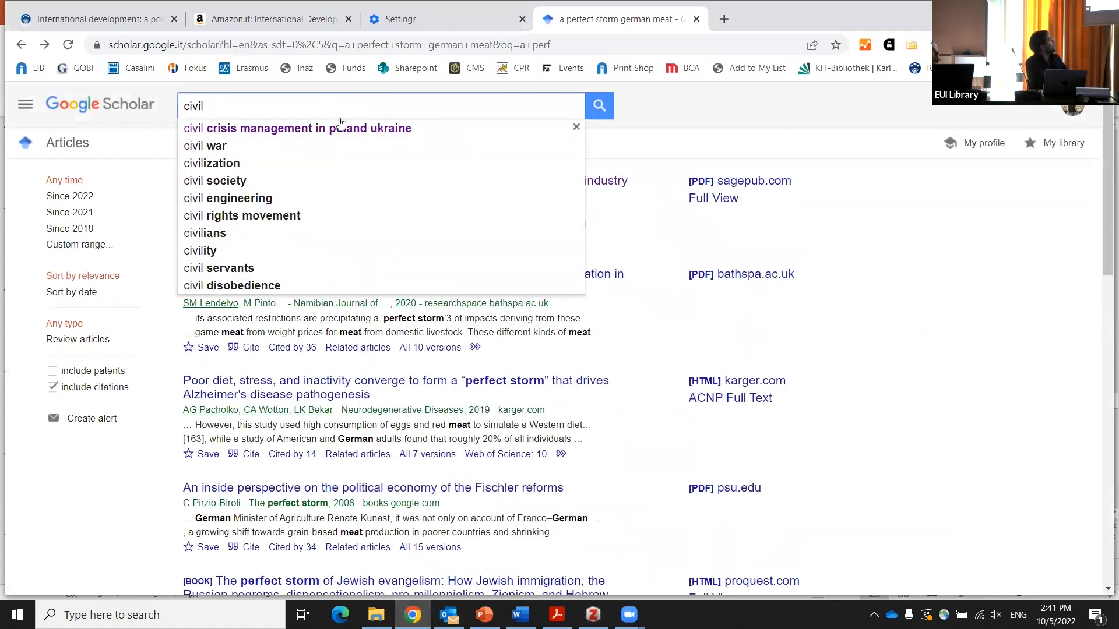
click(338, 126)
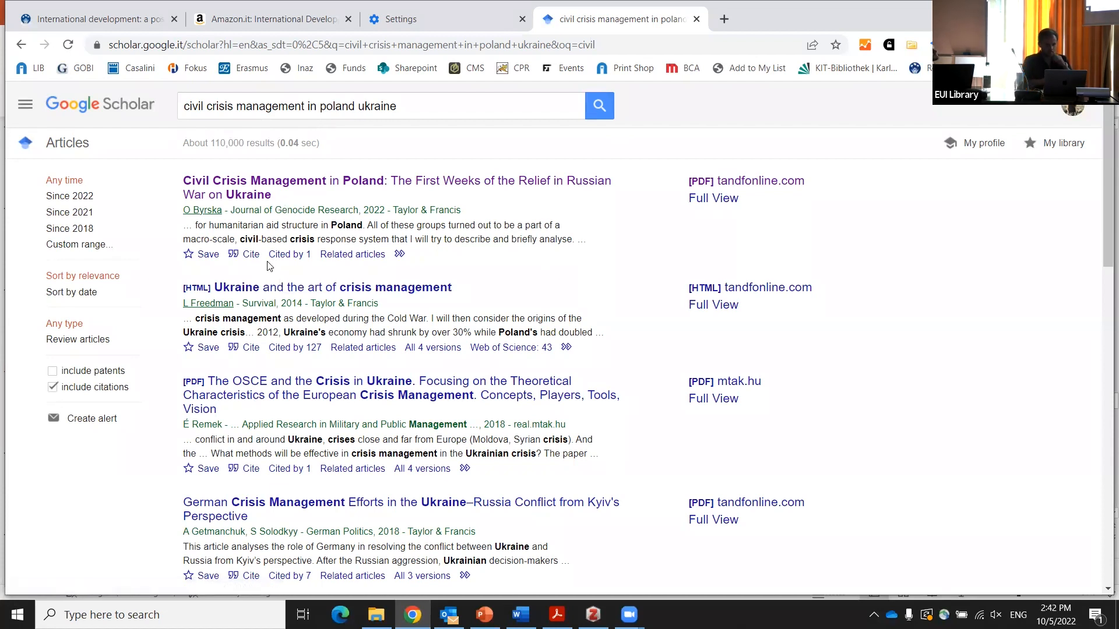
Open the article "Civil Crisis Management in Poland: The First Weeks of the Relief in Russian War on Ukraine" and copy its full DOI link
click(304, 187)
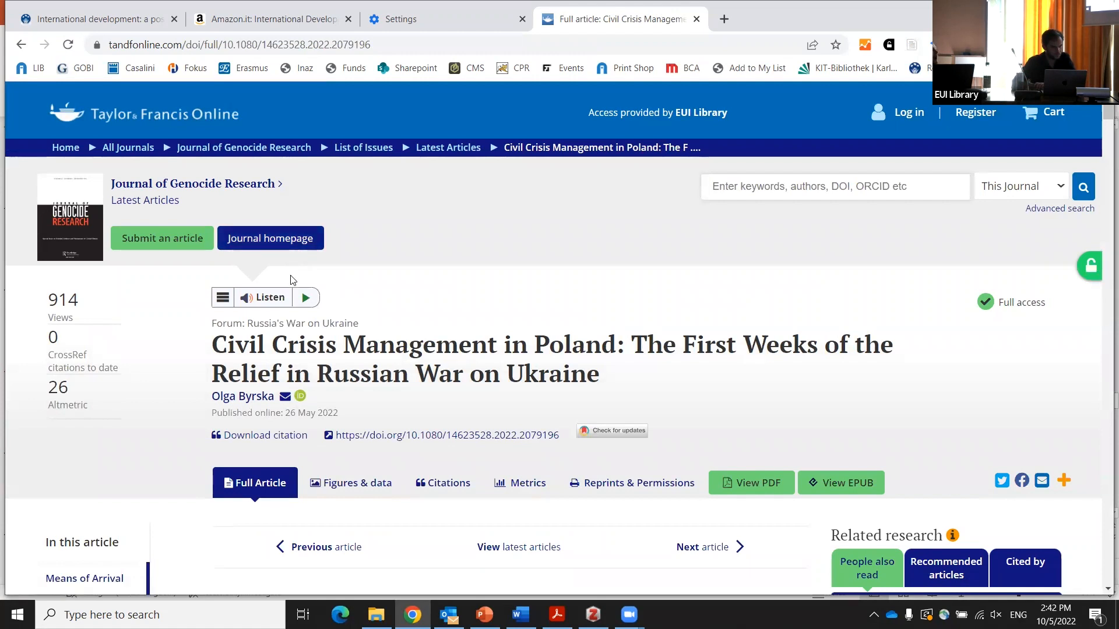
scroll(434, 231, down, 1)
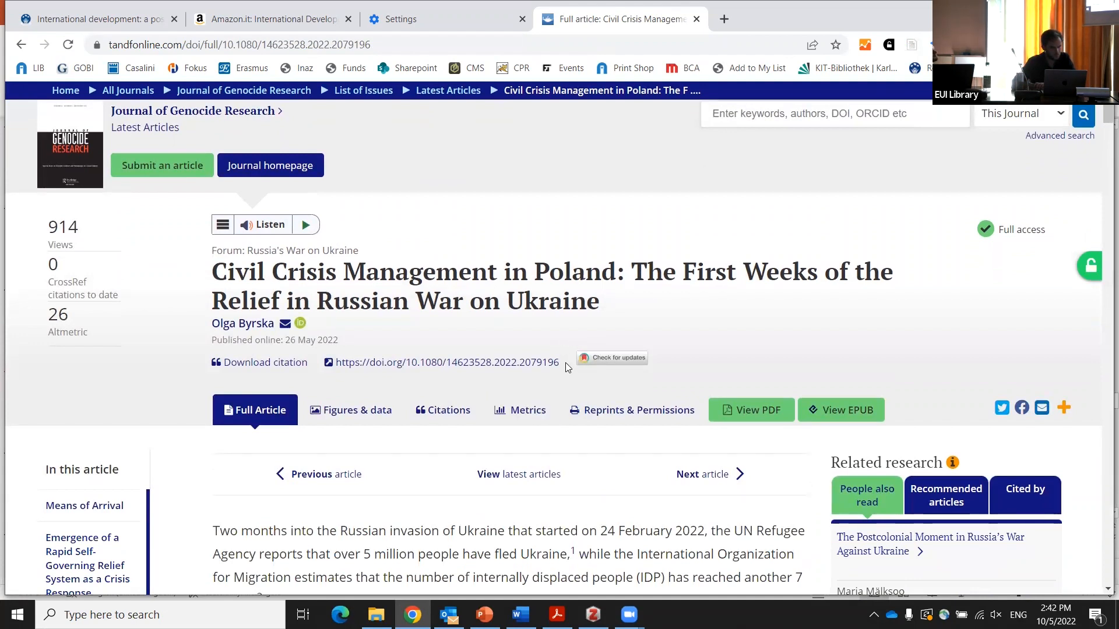
drag(565, 367, 335, 363)
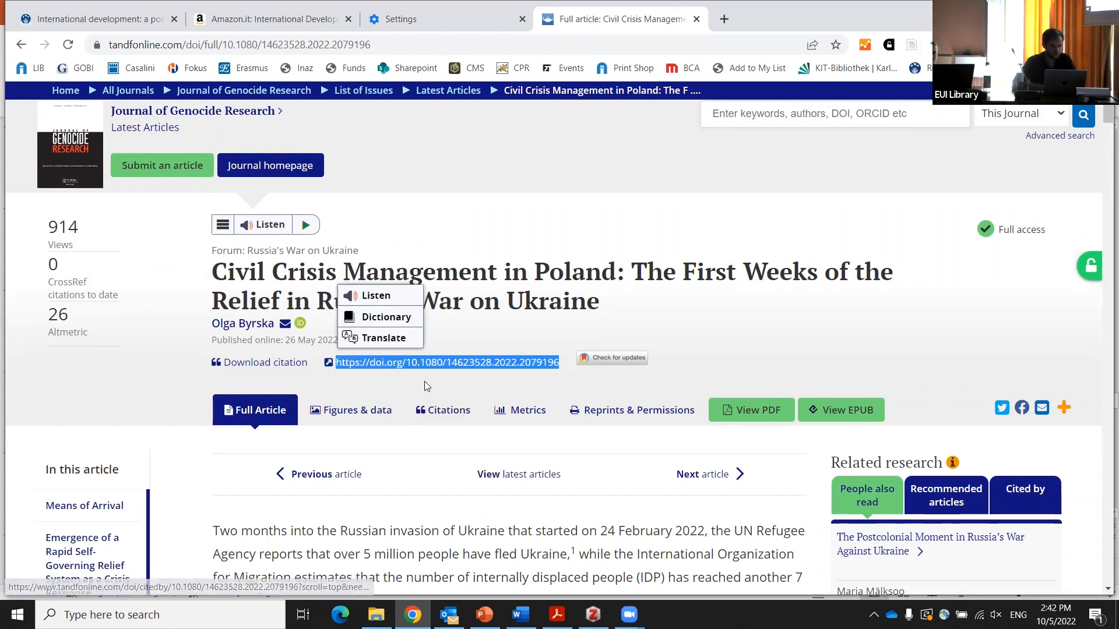
drag(560, 363, 407, 365)
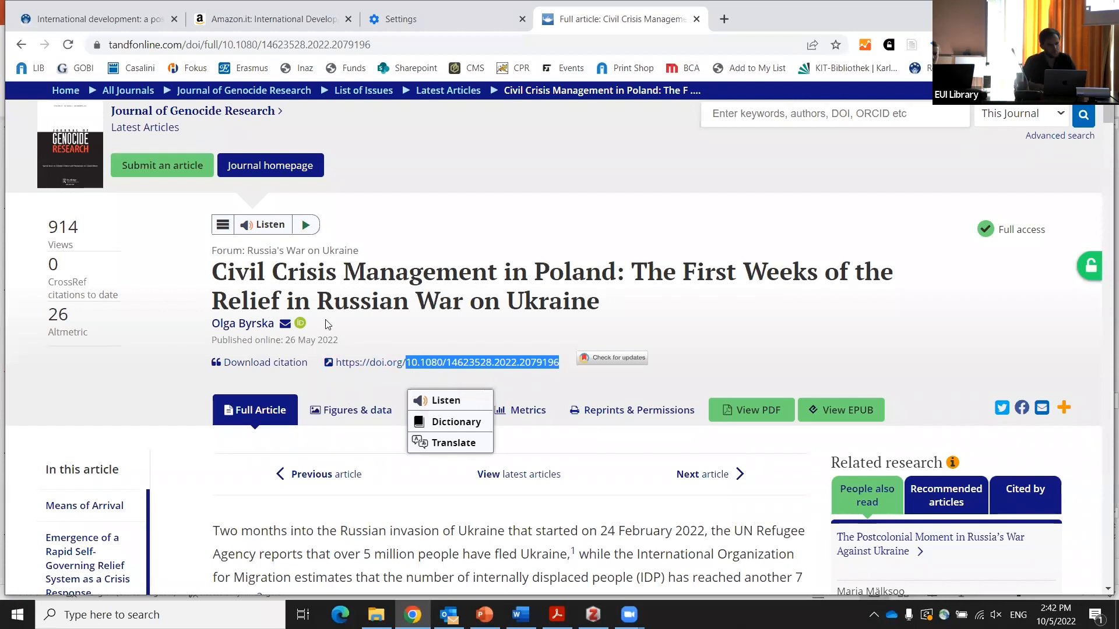
drag(560, 363, 338, 363)
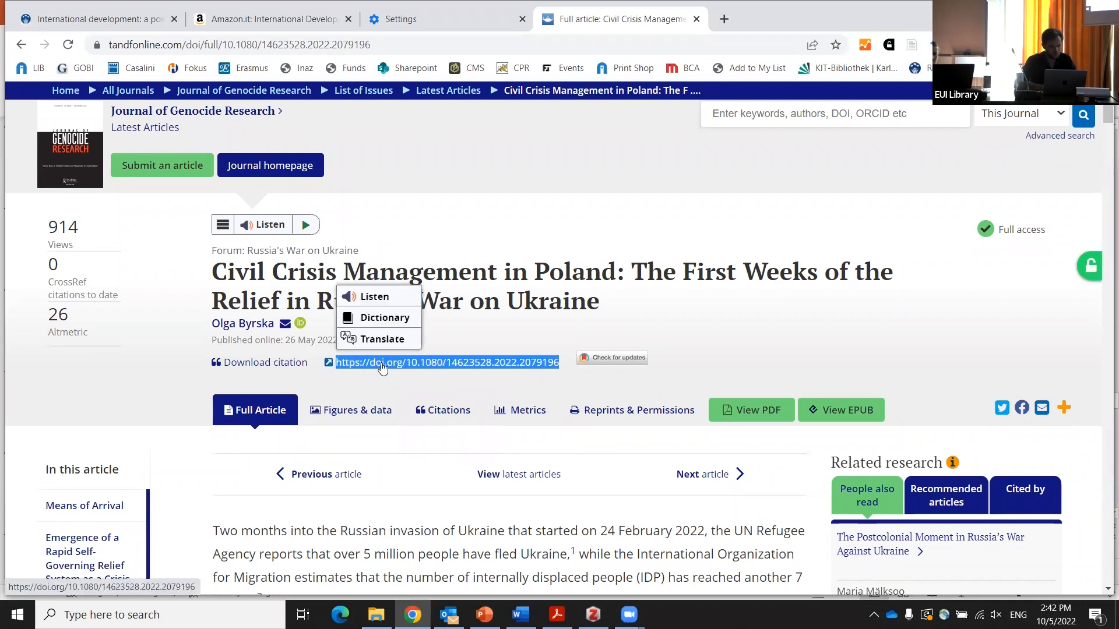
right_click(383, 366)
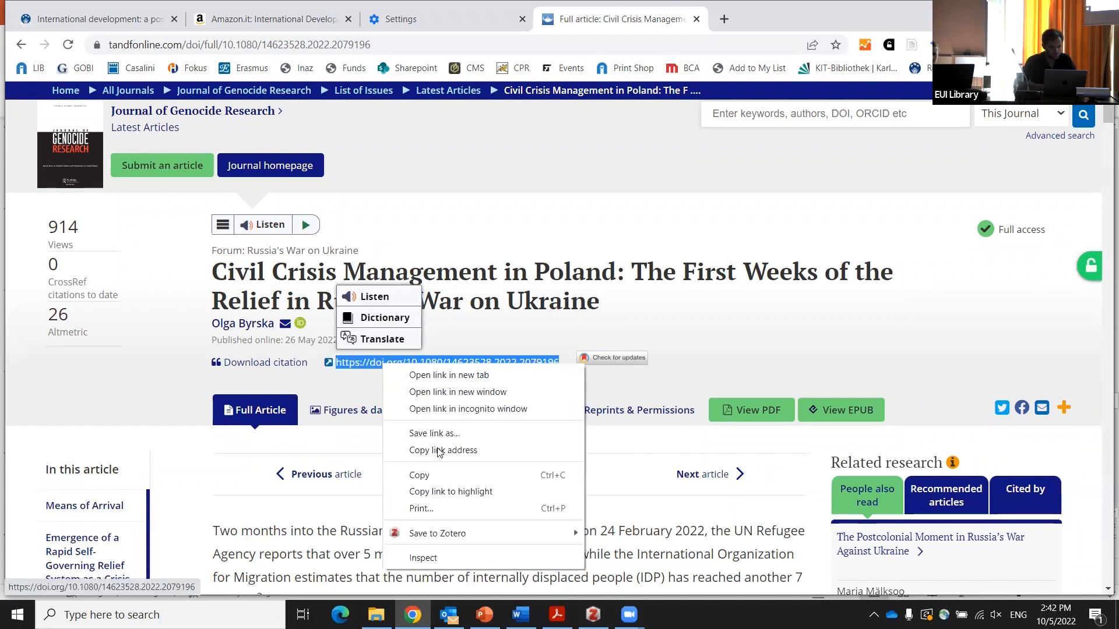
click(439, 477)
click(594, 615)
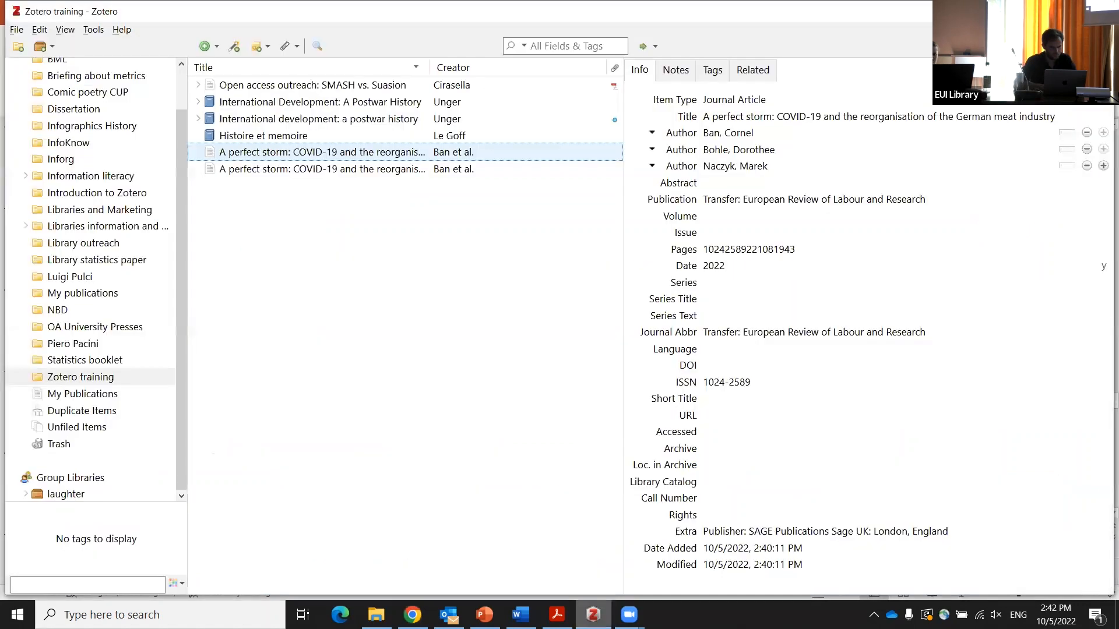
click(234, 48)
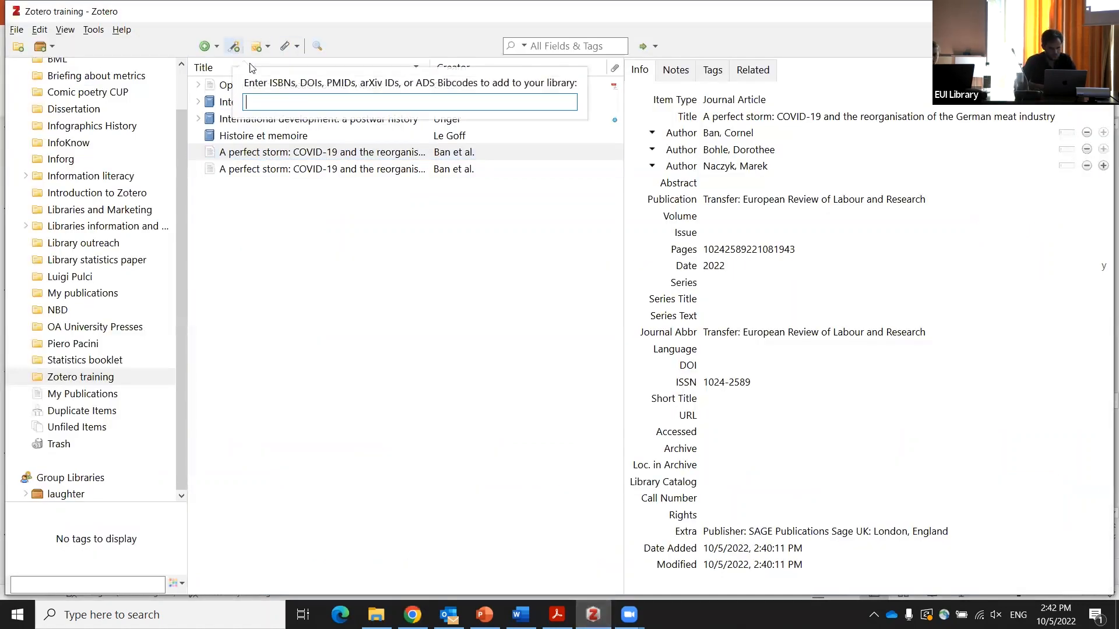
right_click(269, 100)
click(324, 157)
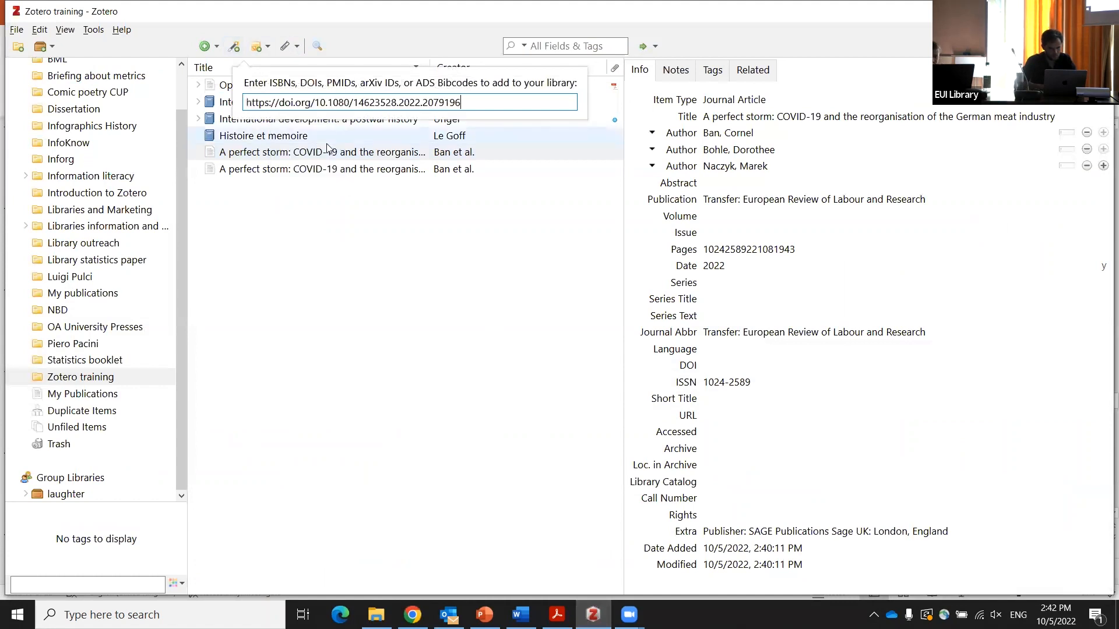
key(Return)
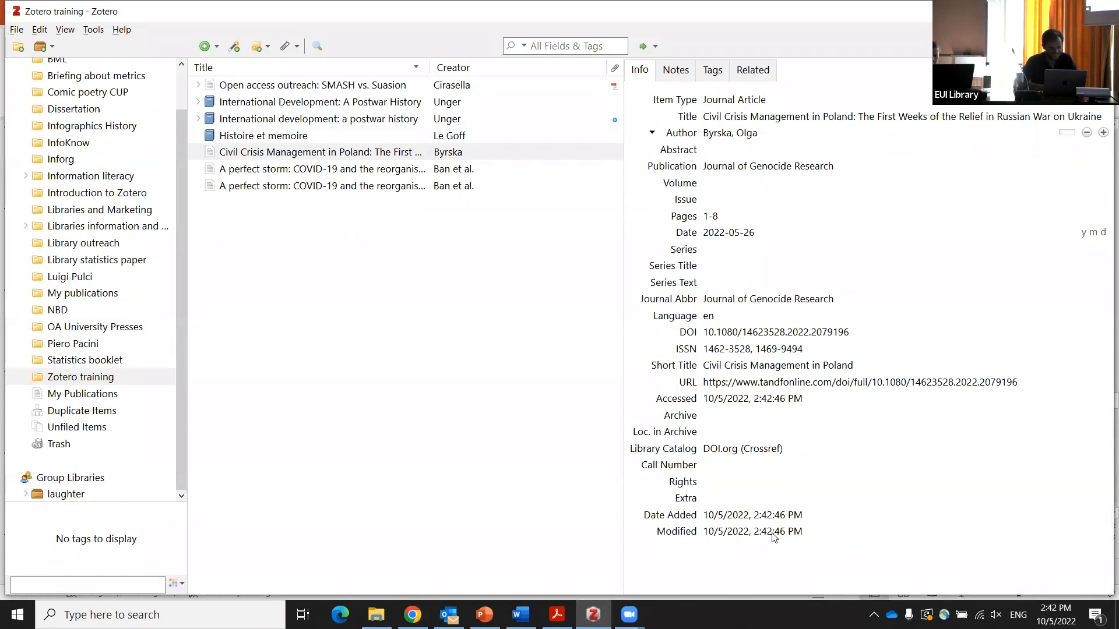
Open the web page of the "Civil Crisis Management in Poland" entry, return to Zotero and examine the entry's URL field
click(704, 502)
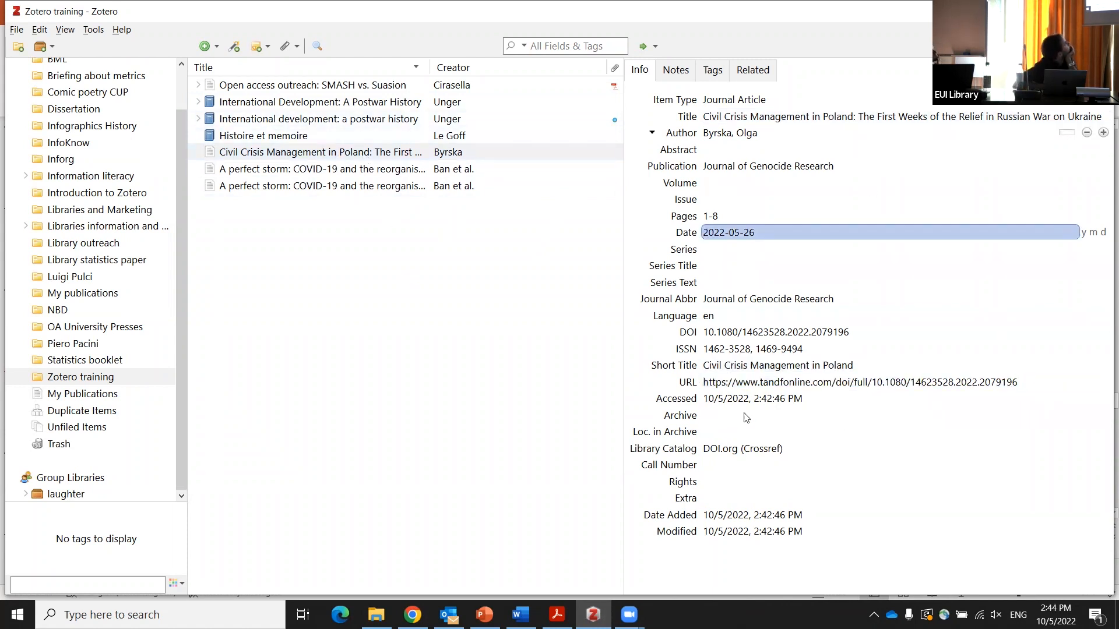
double_click(253, 153)
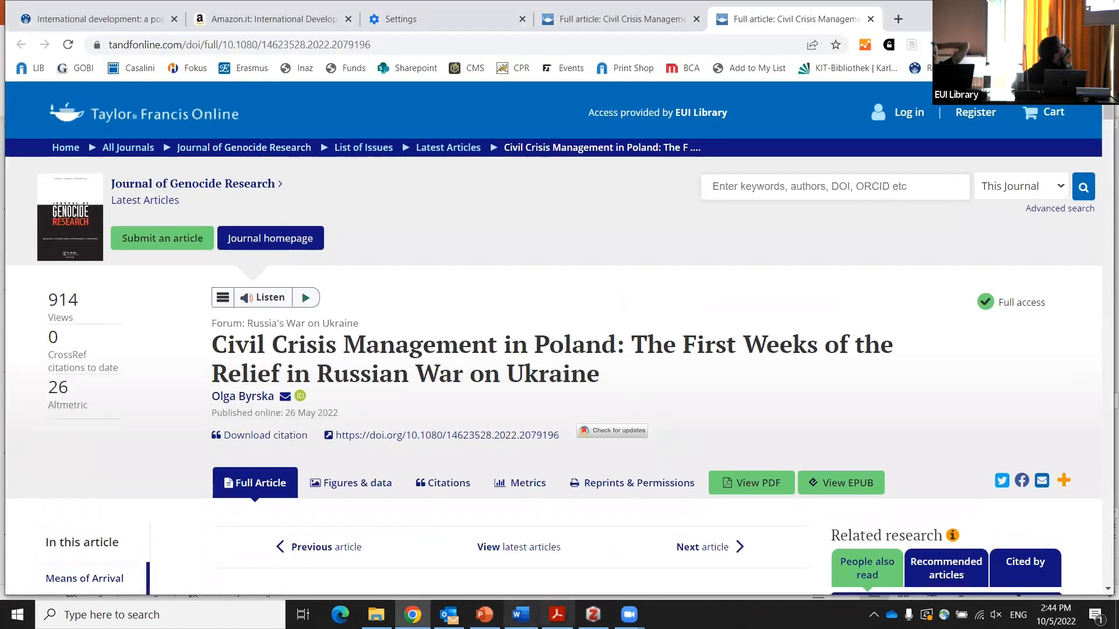
click(593, 615)
click(772, 388)
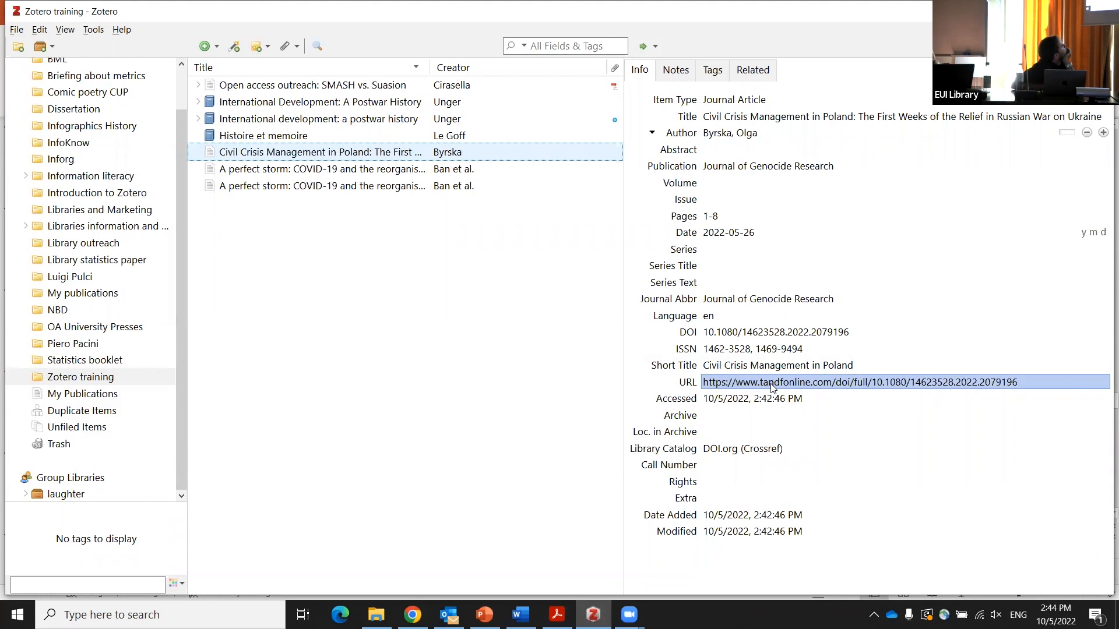
click(495, 403)
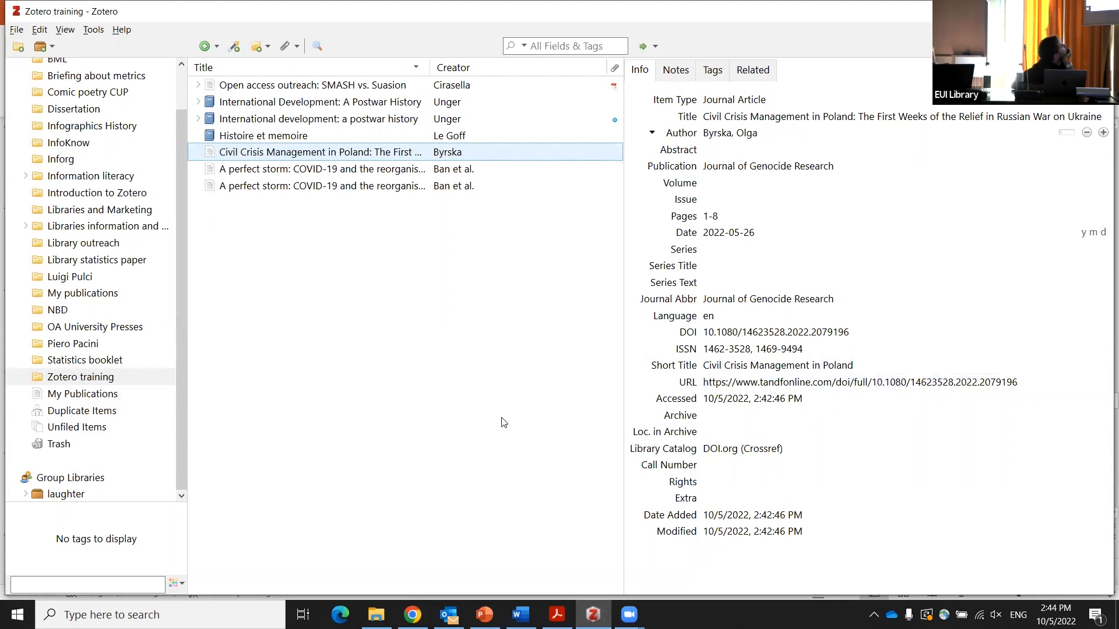
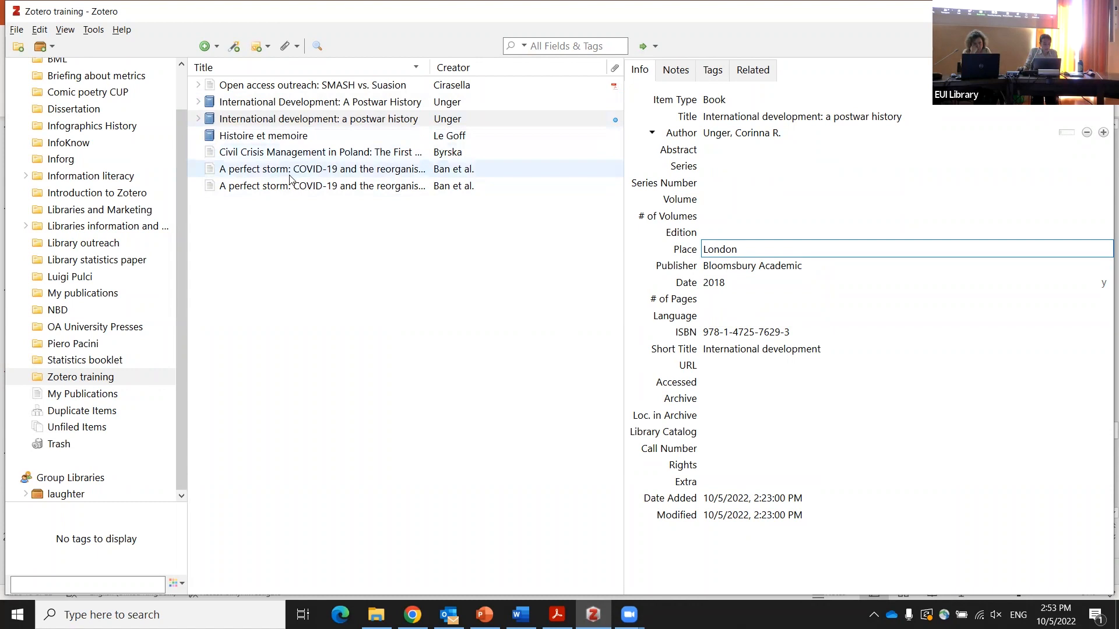
Set the pages of the first "A perfect storm: COVID-19" entry to 10-89 and its issue to 3
click(290, 172)
click(923, 332)
click(766, 255)
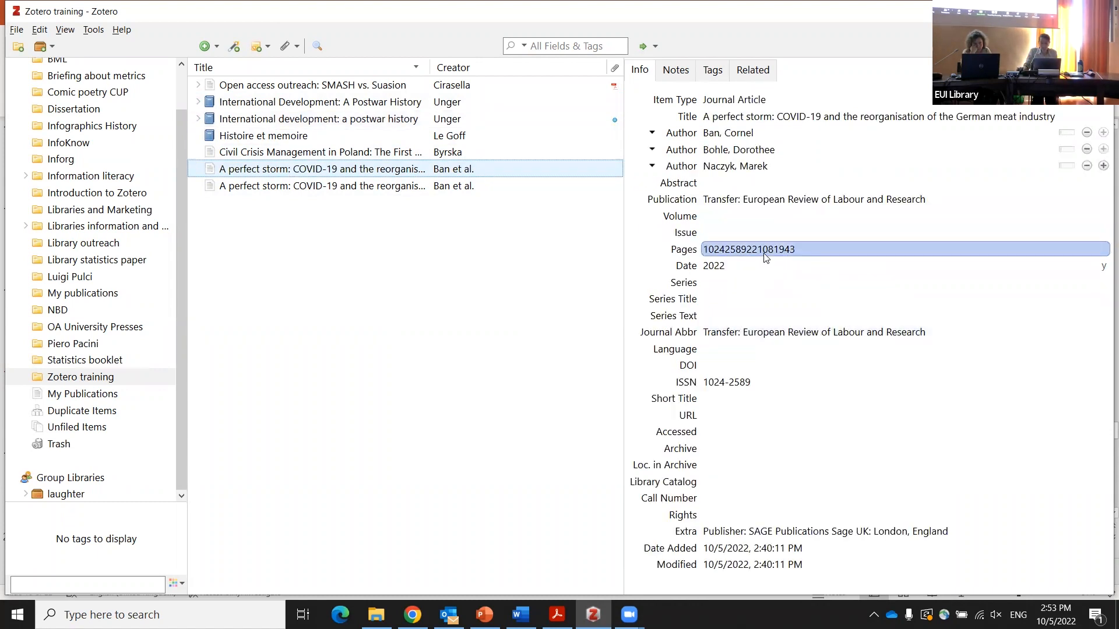
click(764, 253)
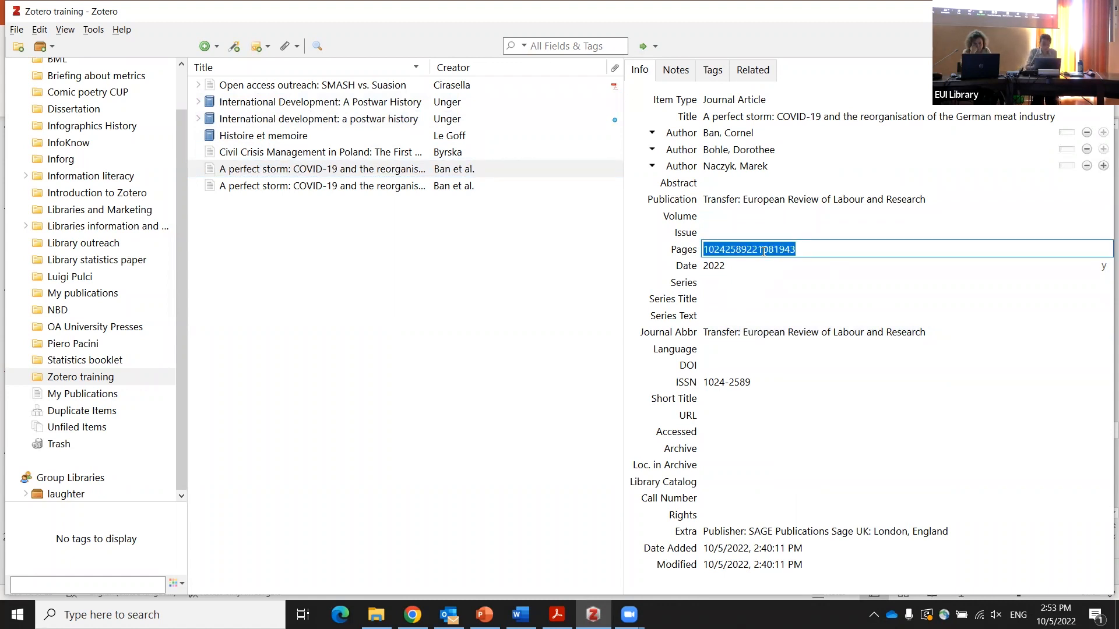
text(10-89)
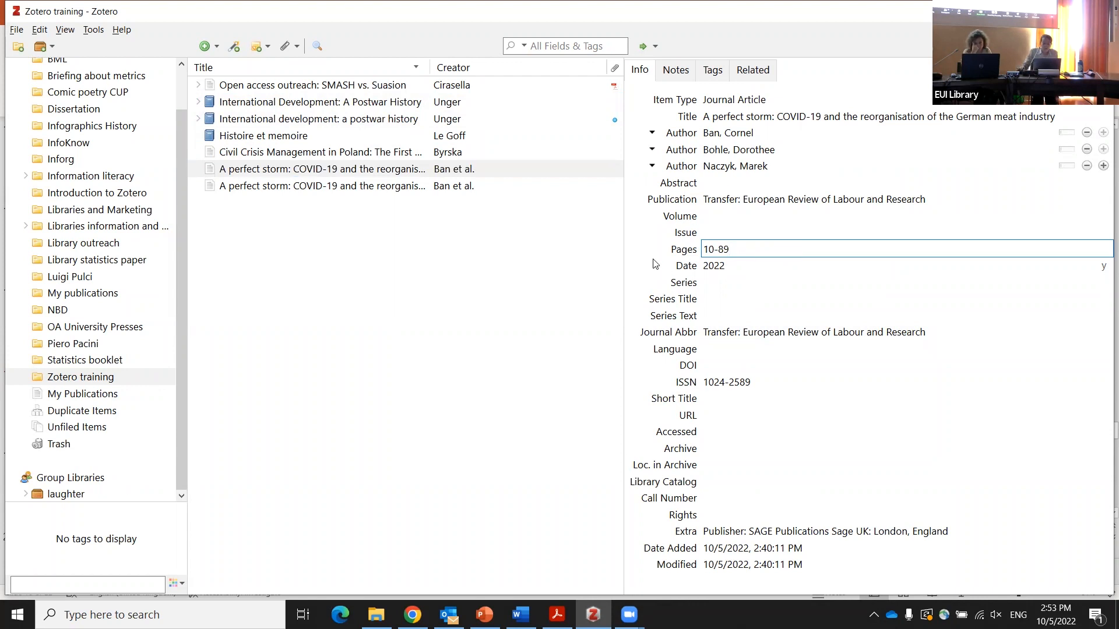
click(716, 233)
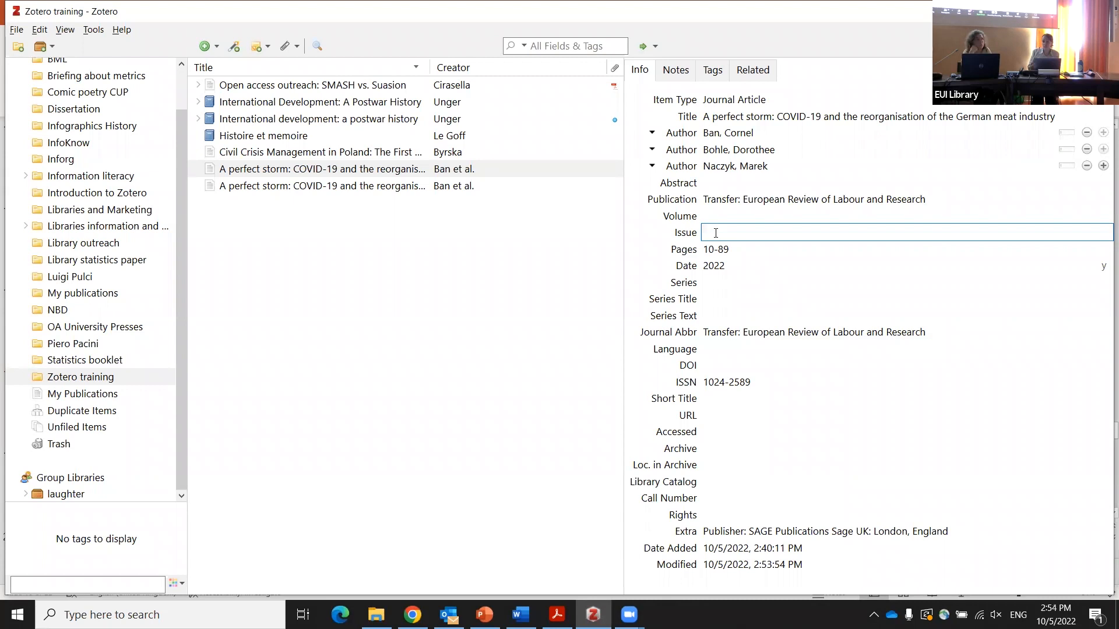
text(3)
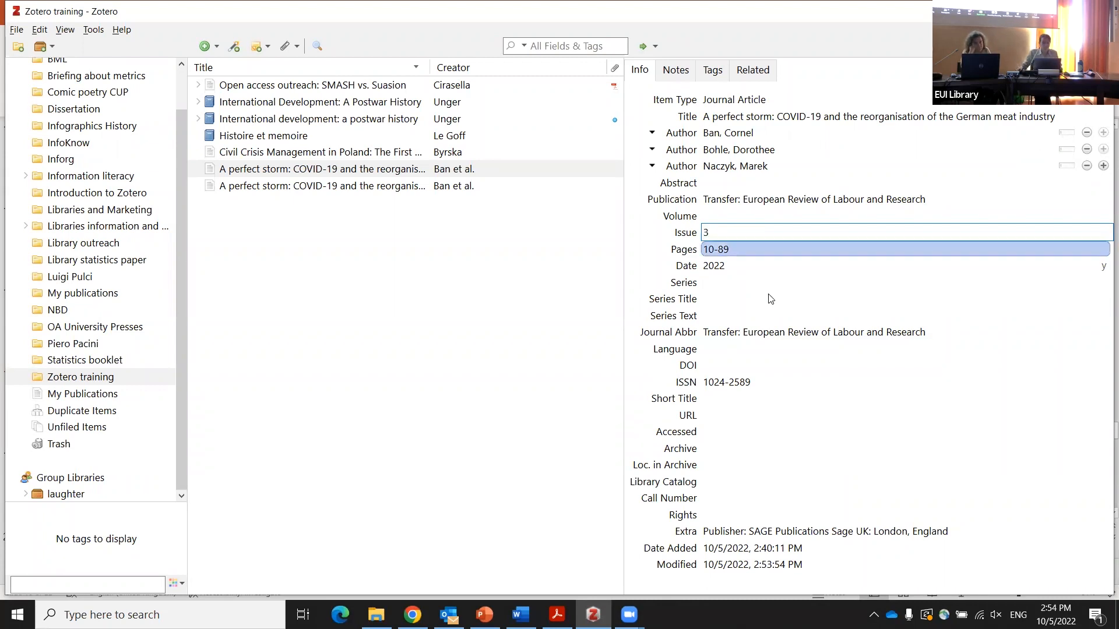
click(561, 314)
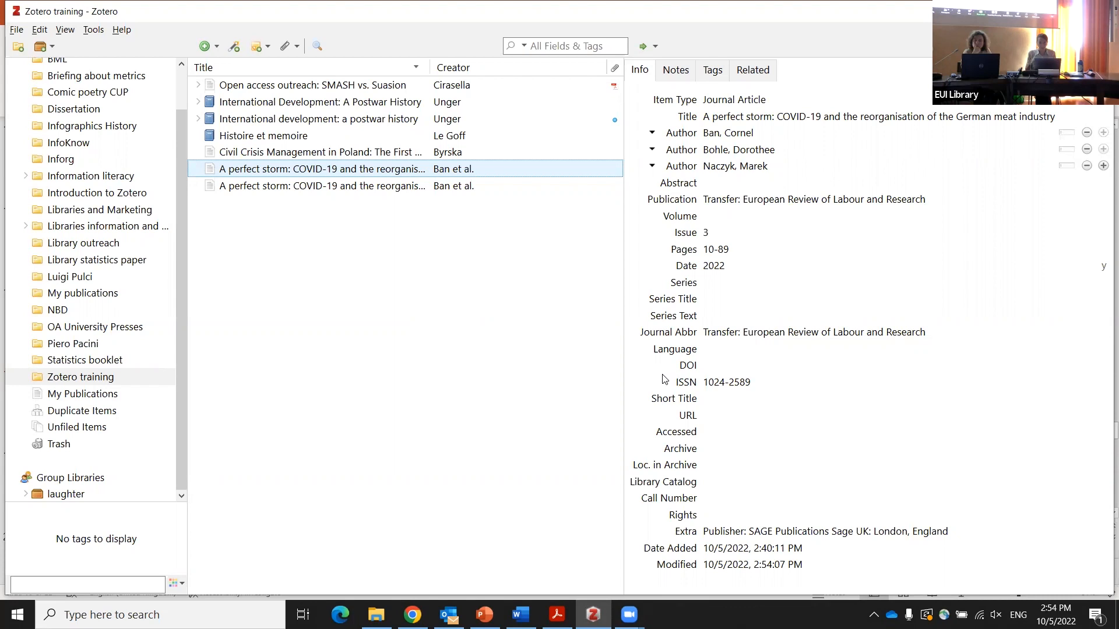
Open the DOI and Accessed fields of the "A perfect storm" entry for editing
click(721, 367)
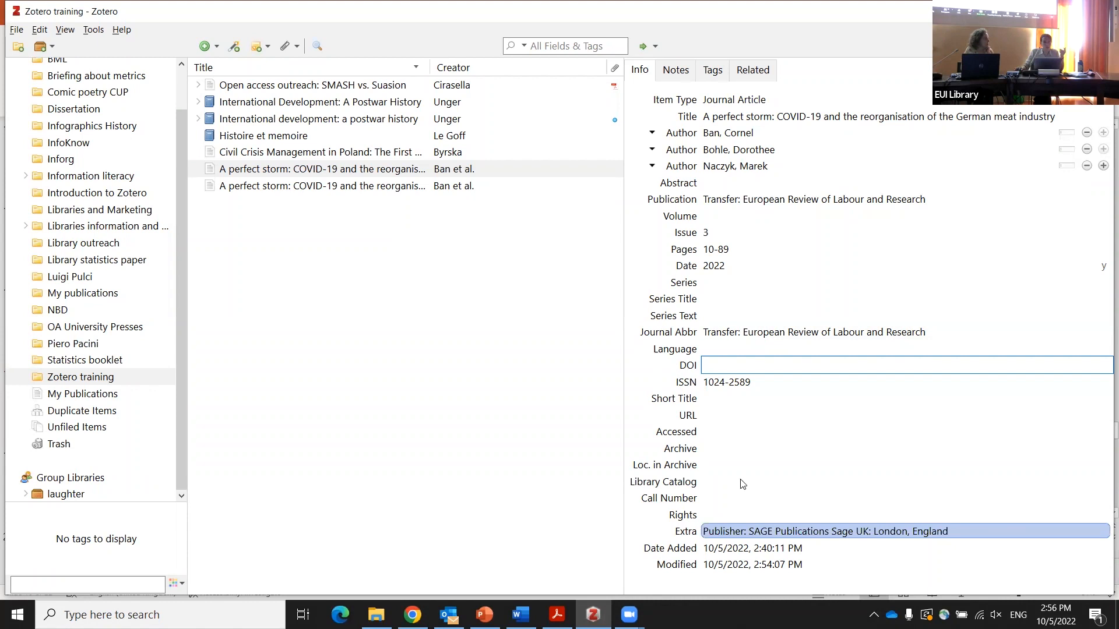
click(725, 430)
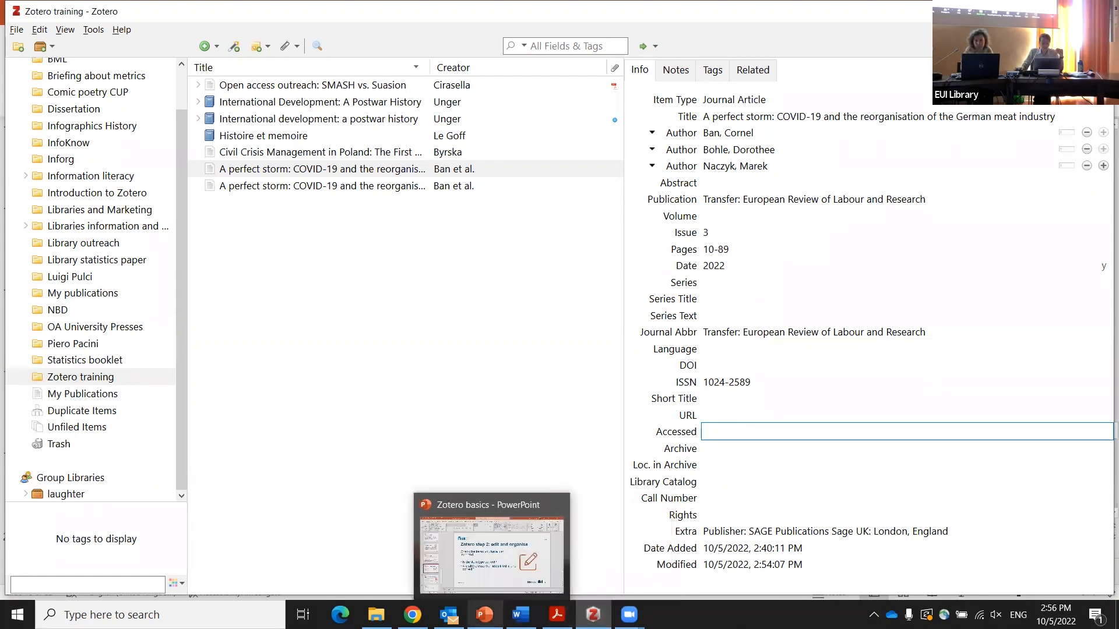
Switch to the Zotero basics presentation in PowerPoint and display slide 19, "Zotero step 3: export citations in MS Word"
click(485, 615)
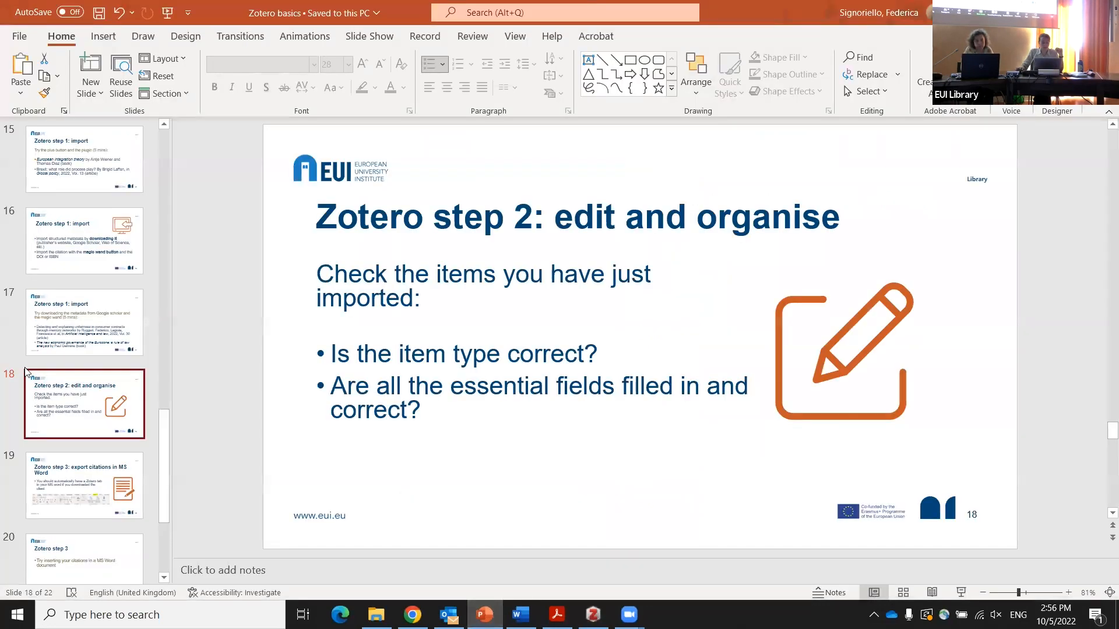
scroll(26, 375, down, 1)
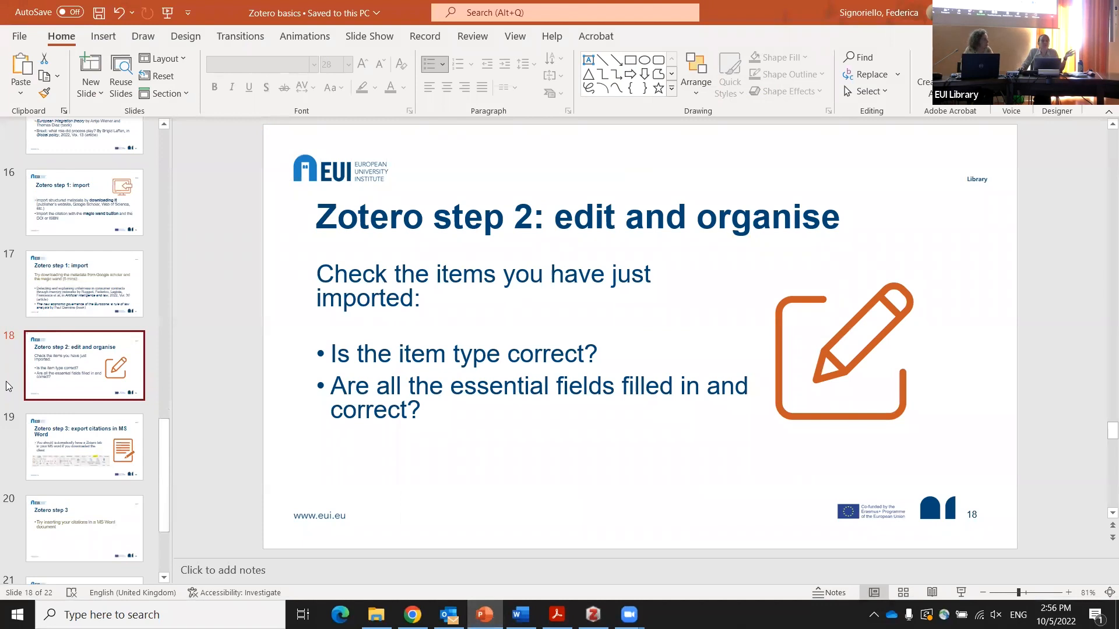
click(60, 450)
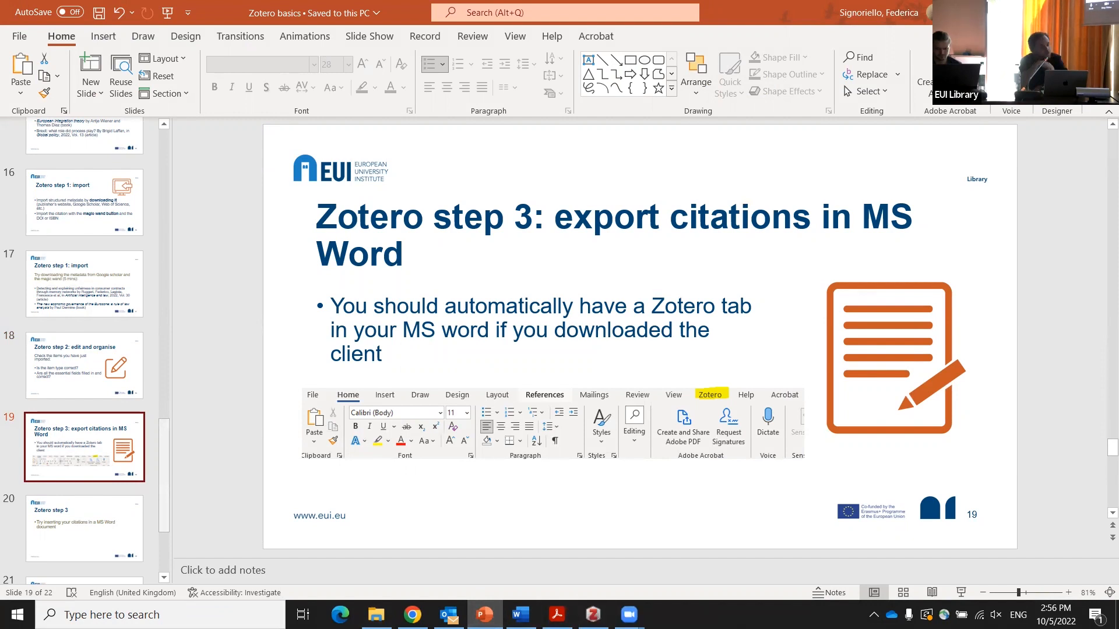
Switch back to Zotero and show the tags of the selected "A perfect storm" entry
click(594, 615)
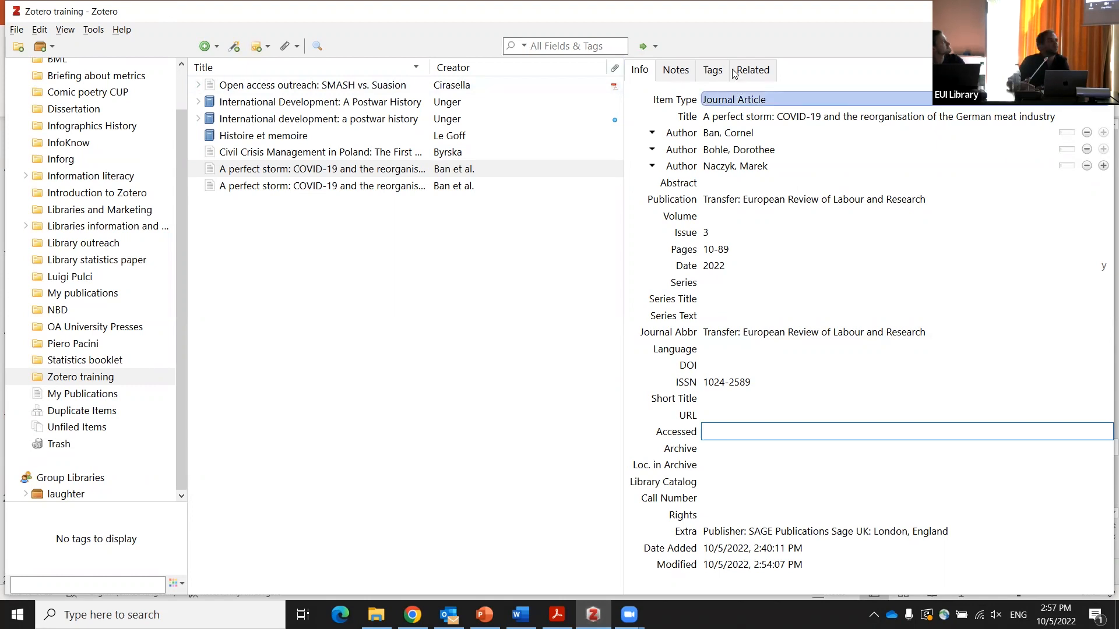
click(714, 72)
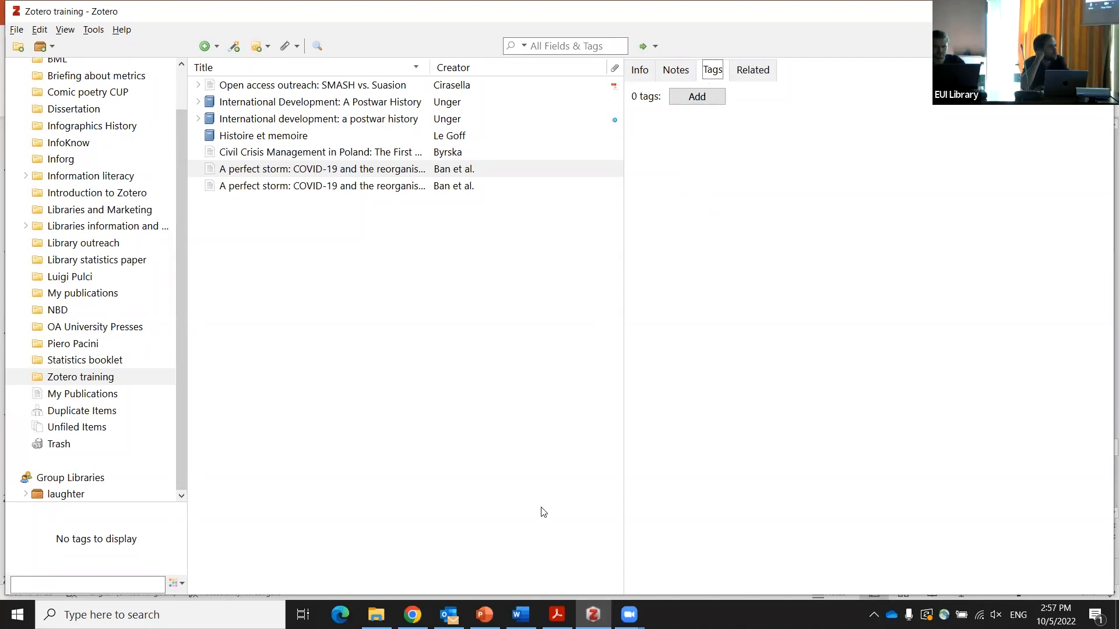
Switch to the Zotero basics presentation in PowerPoint, view slide 20 and return to slide 19 on exporting citations
click(520, 615)
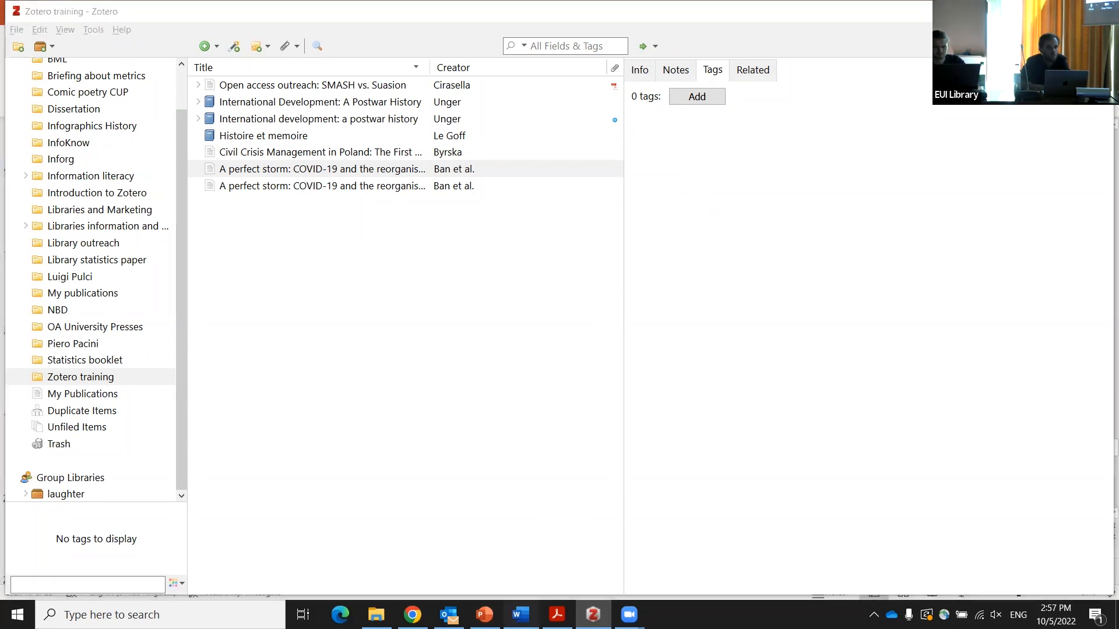
click(520, 614)
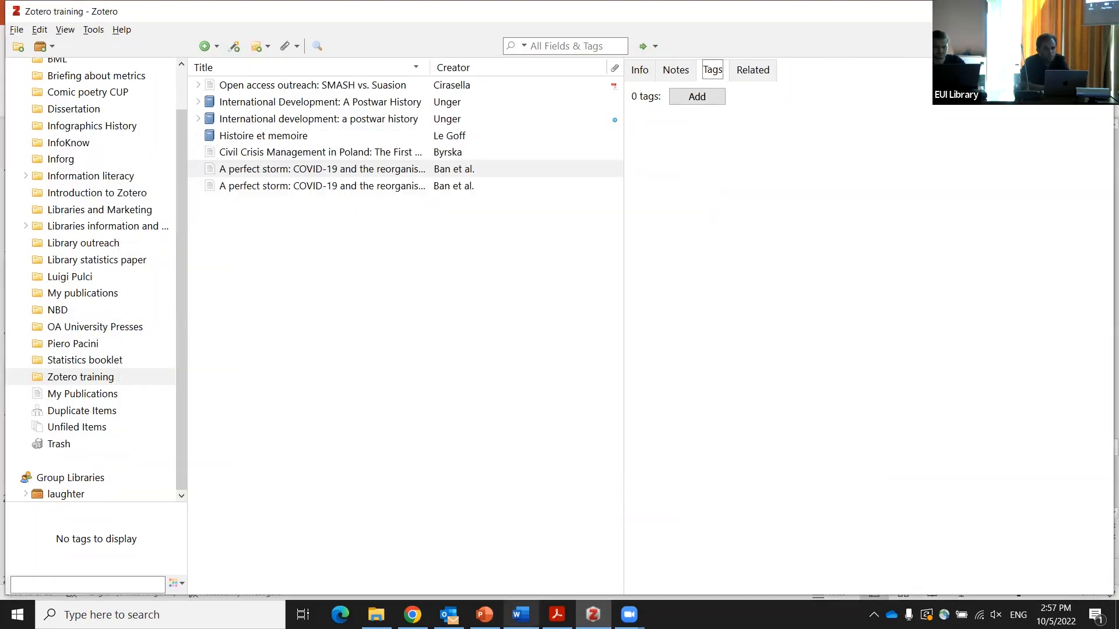
mouse_move(593, 615)
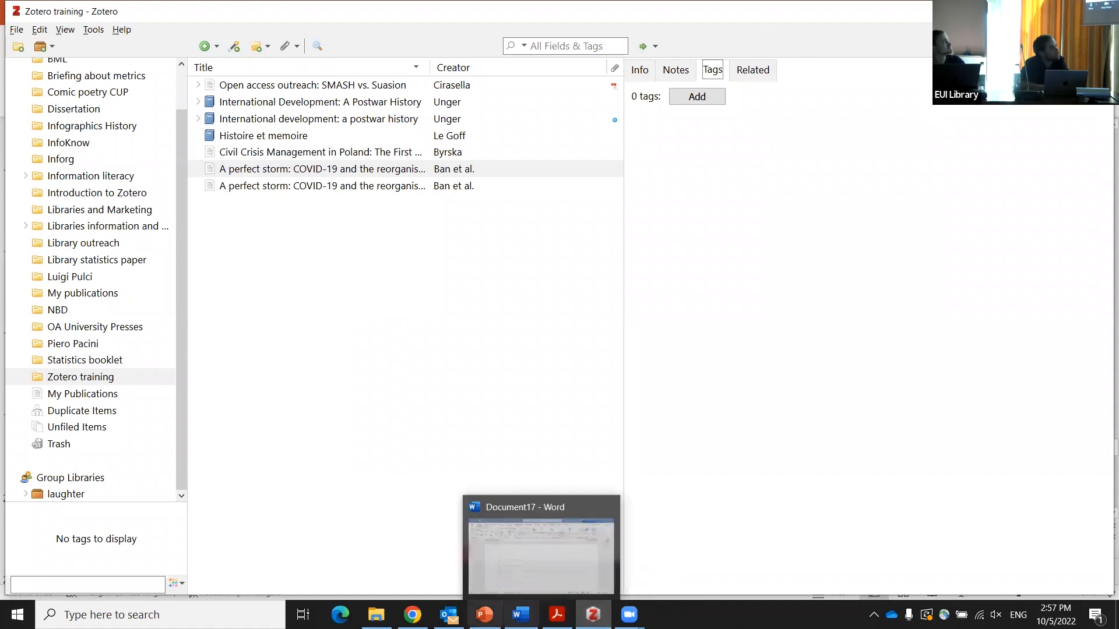
click(484, 615)
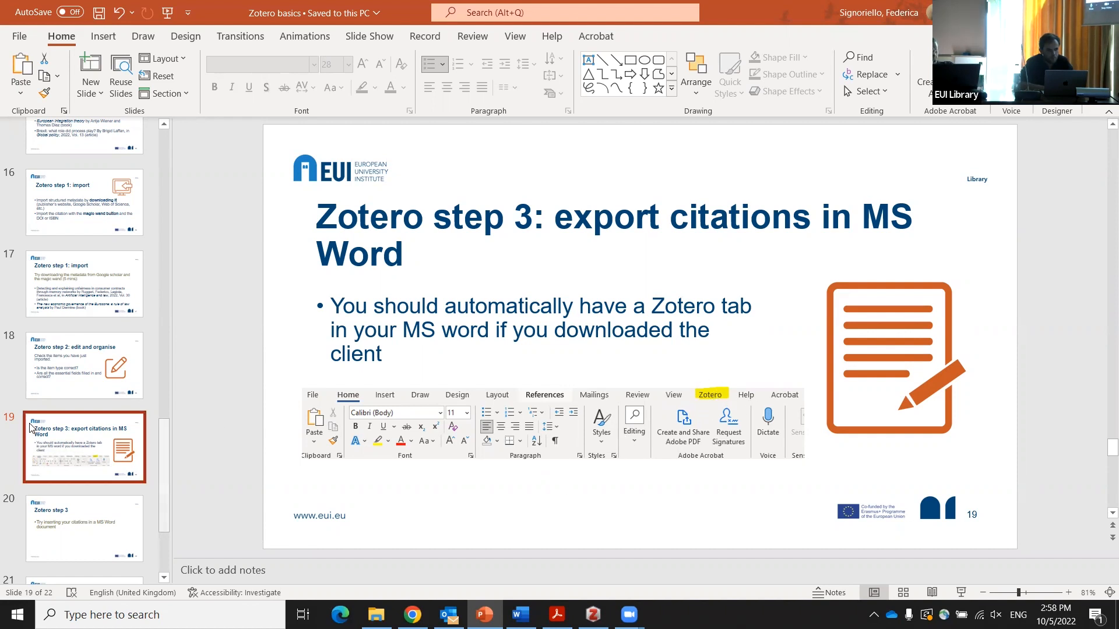
scroll(29, 425, down, 2)
click(59, 399)
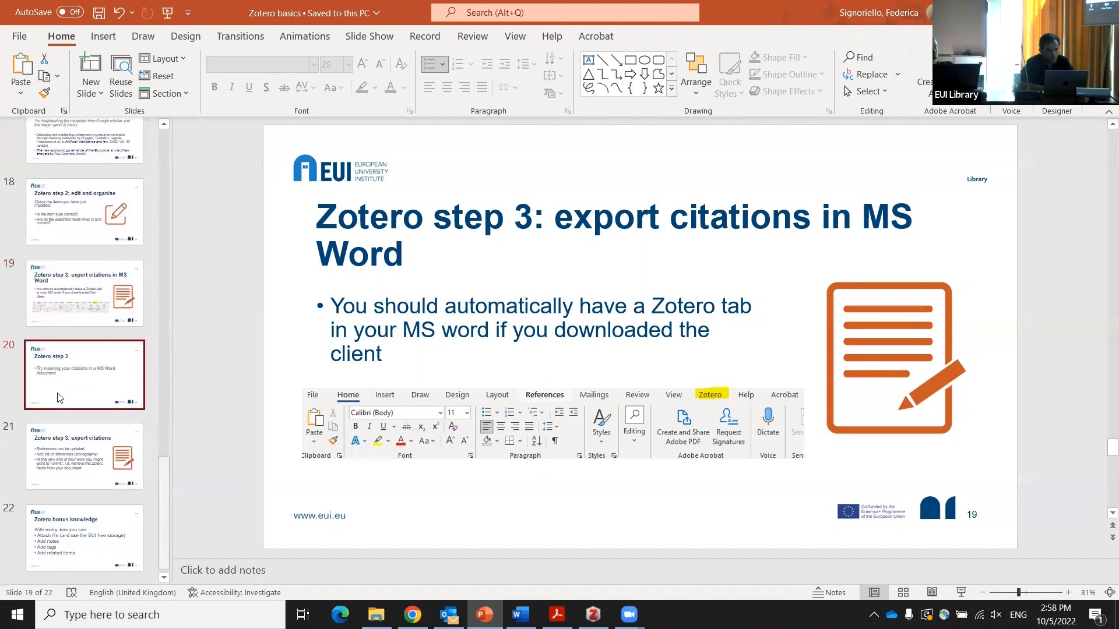
click(46, 300)
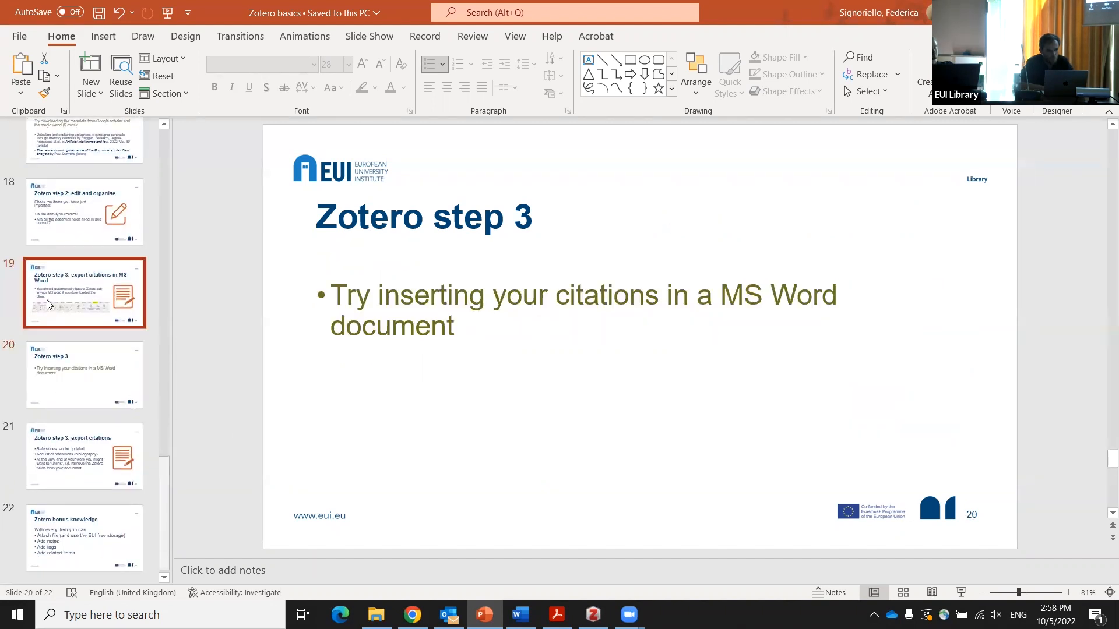
Switch to the blank Document17 in Word, maximise its window and show the Zotero citation tools
mouse_move(521, 614)
click(521, 556)
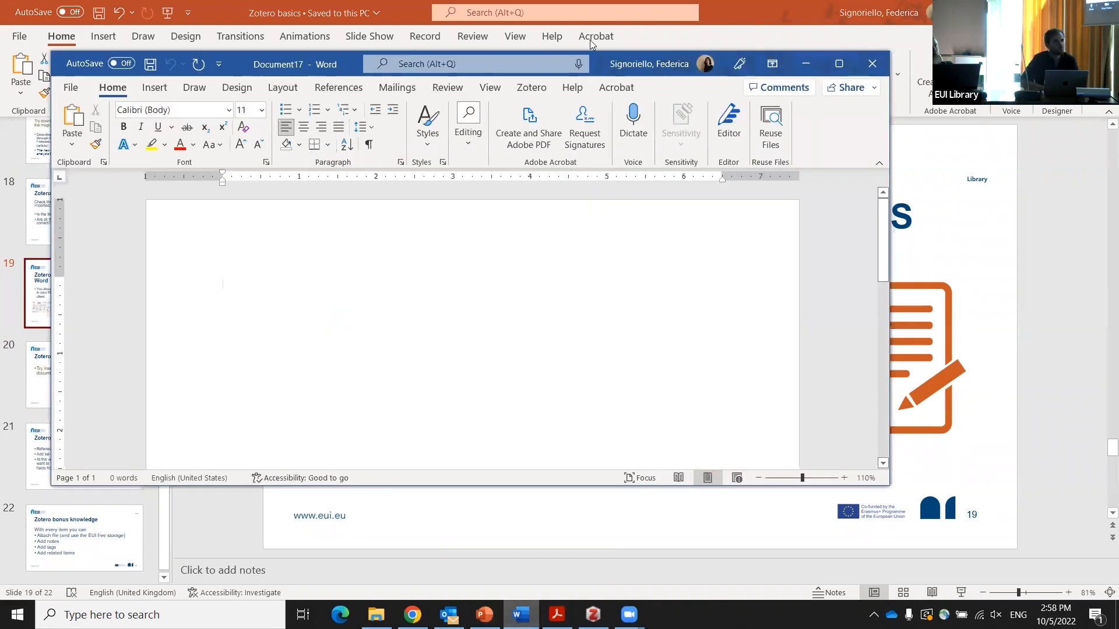
click(838, 64)
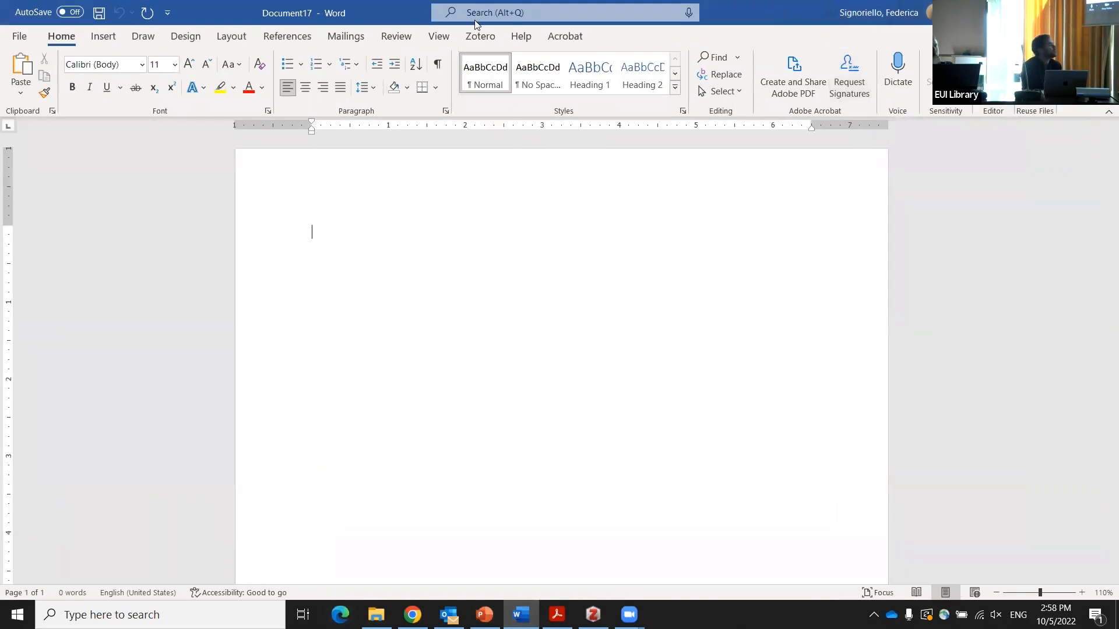
click(475, 39)
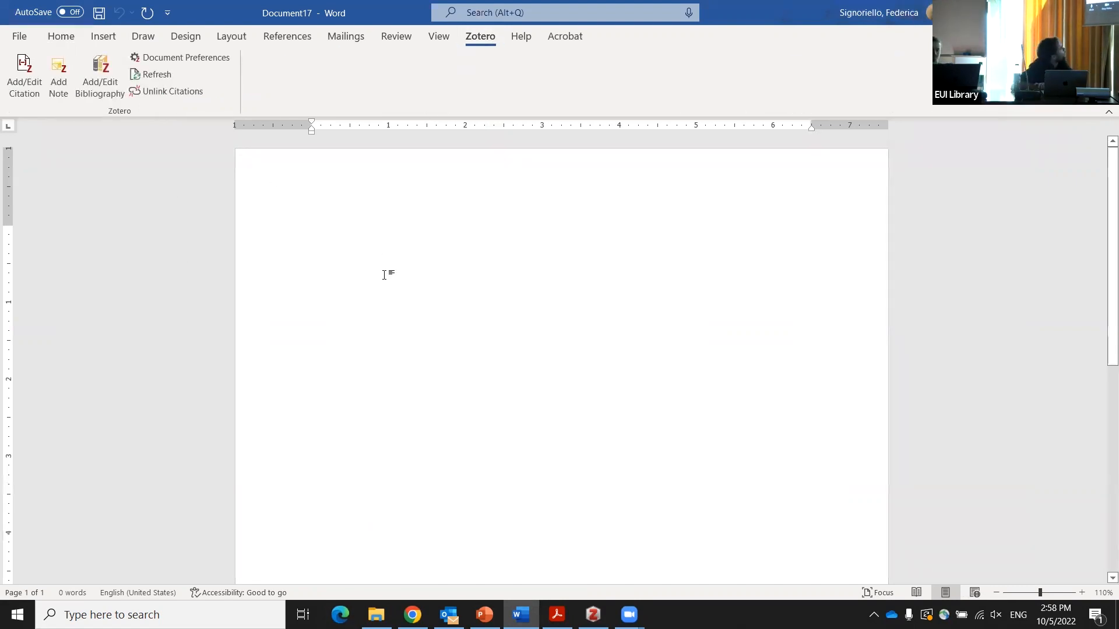
Write "This is my text and I want to add a citation" in the document, fixing the misspelled "want"
text(This is my tex)
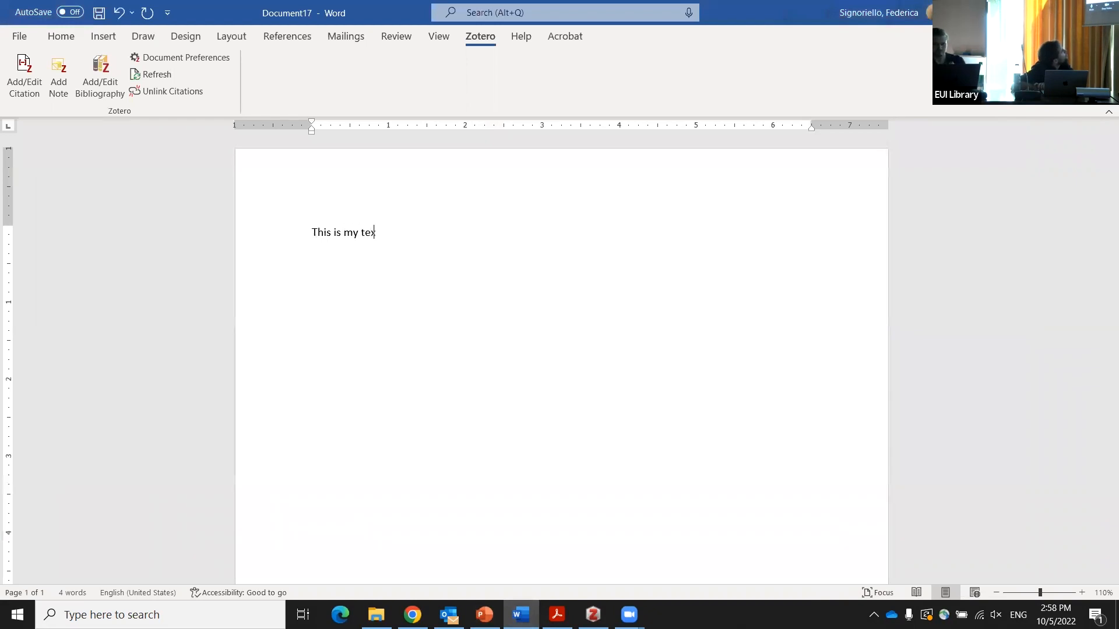
text(t and I)
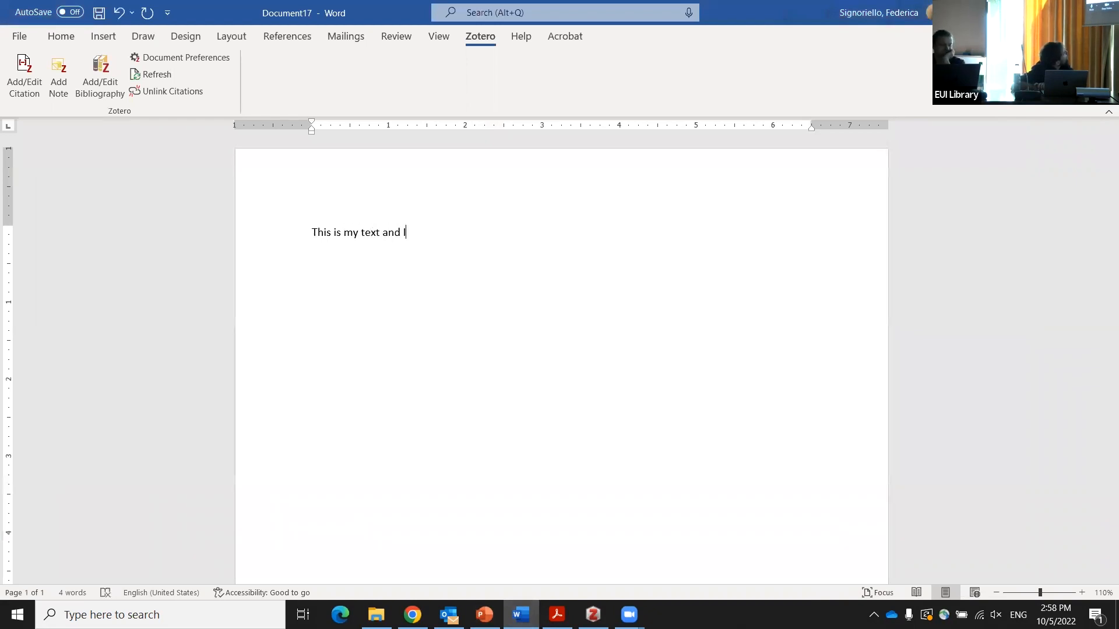
text( wantg to add a citation)
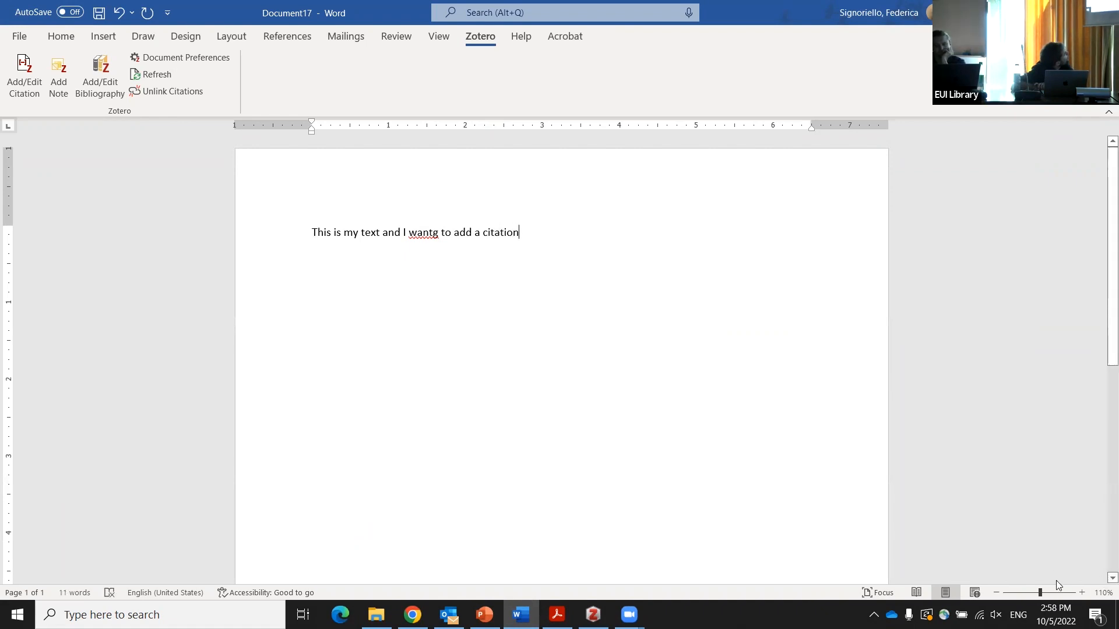
click(1081, 593)
click(1082, 593)
click(1081, 592)
click(1082, 592)
click(1081, 593)
click(1082, 593)
click(1082, 593)
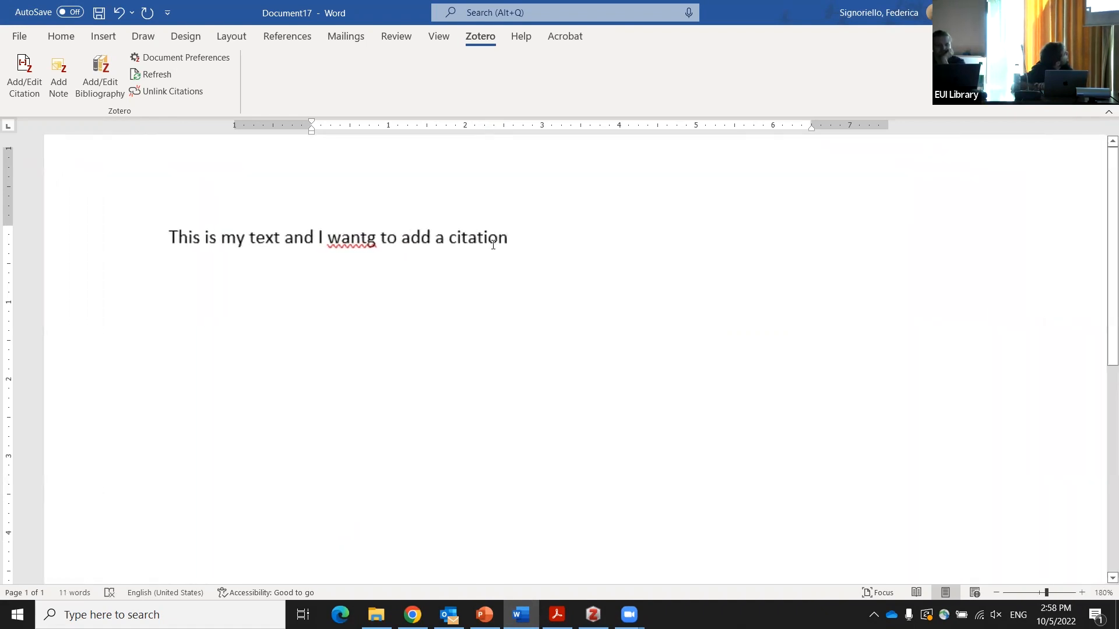
click(355, 238)
click(341, 298)
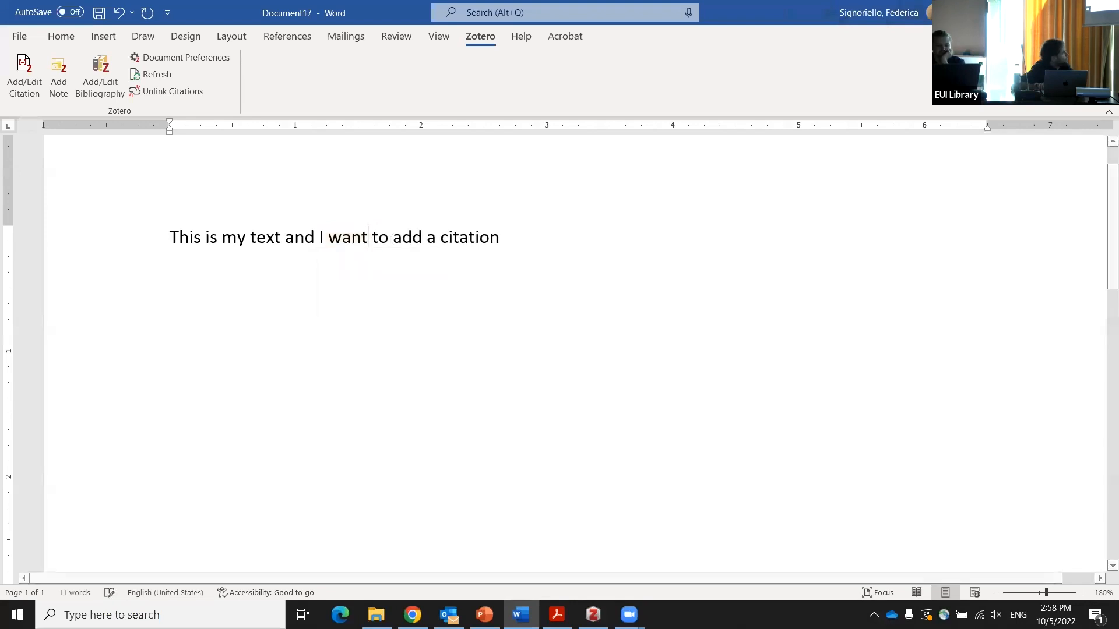
click(522, 233)
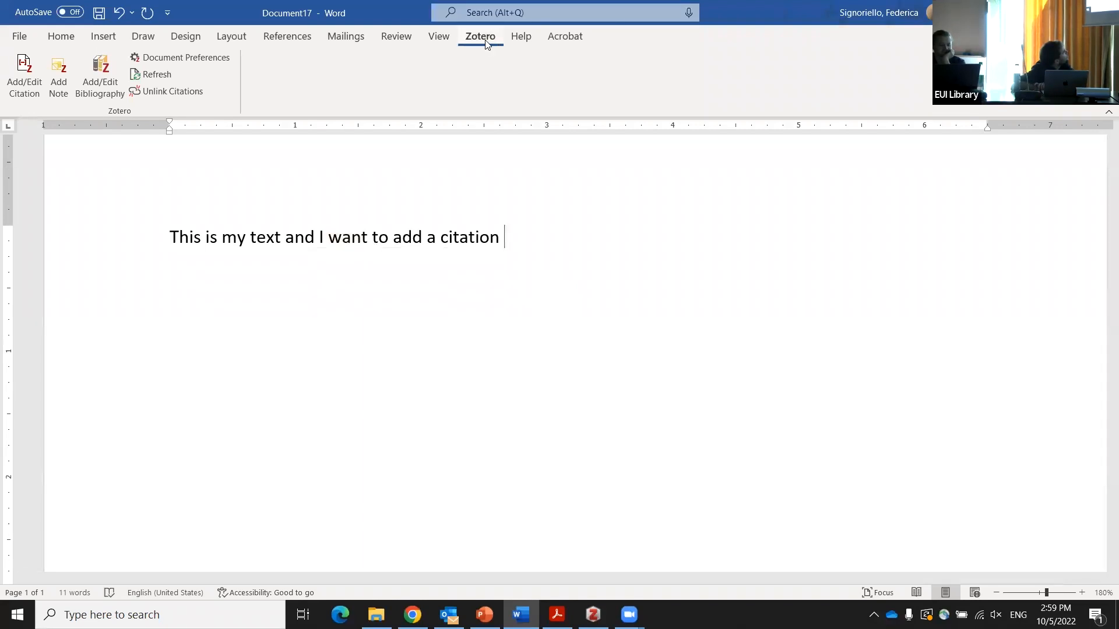
Start a Zotero citation after the sentence, using the American Psychological Association (APA) 7th edition style
click(25, 74)
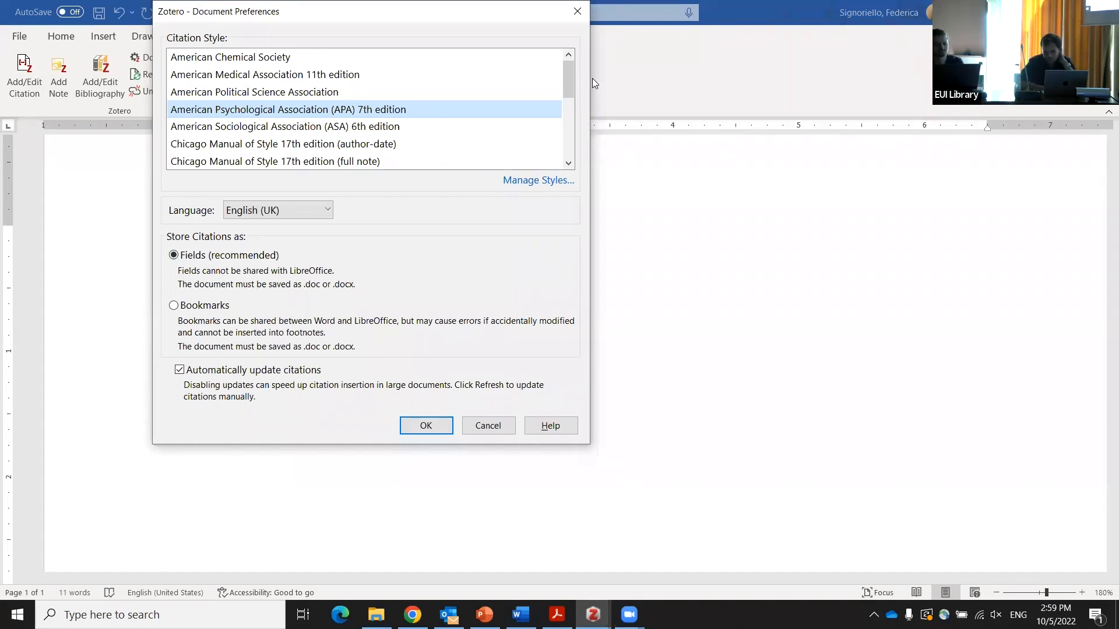
scroll(575, 115, down, 3)
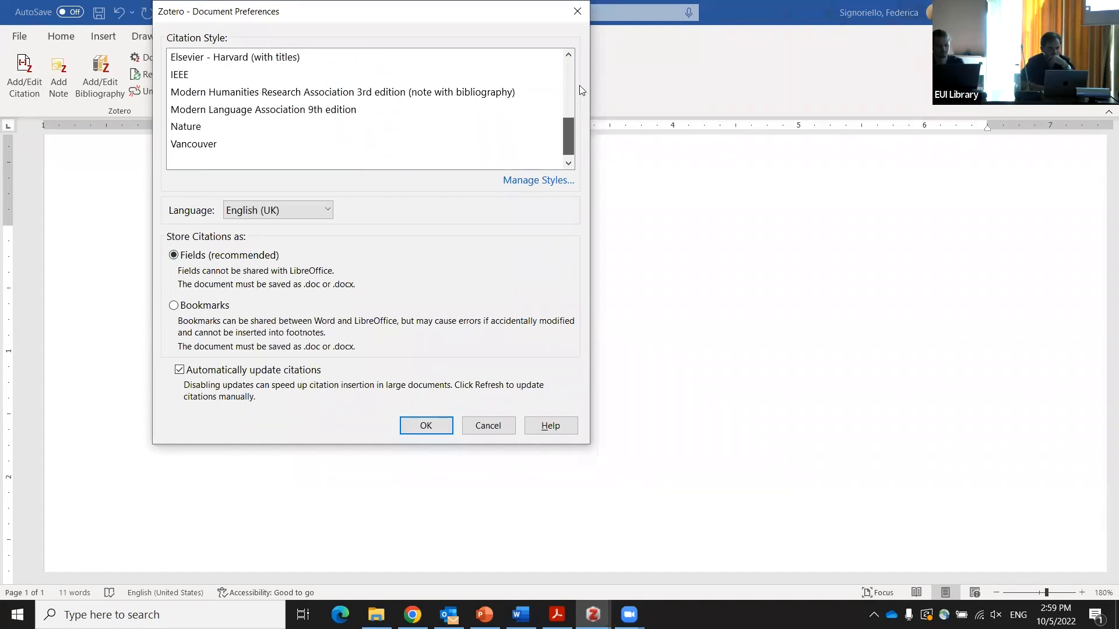
scroll(568, 93, up, 4)
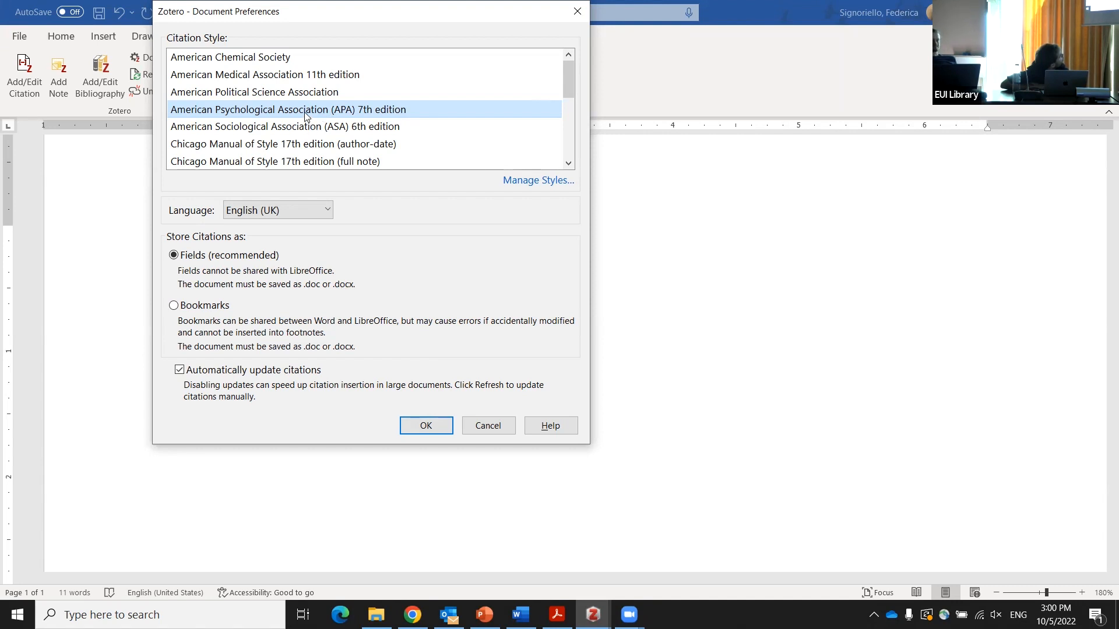
click(426, 430)
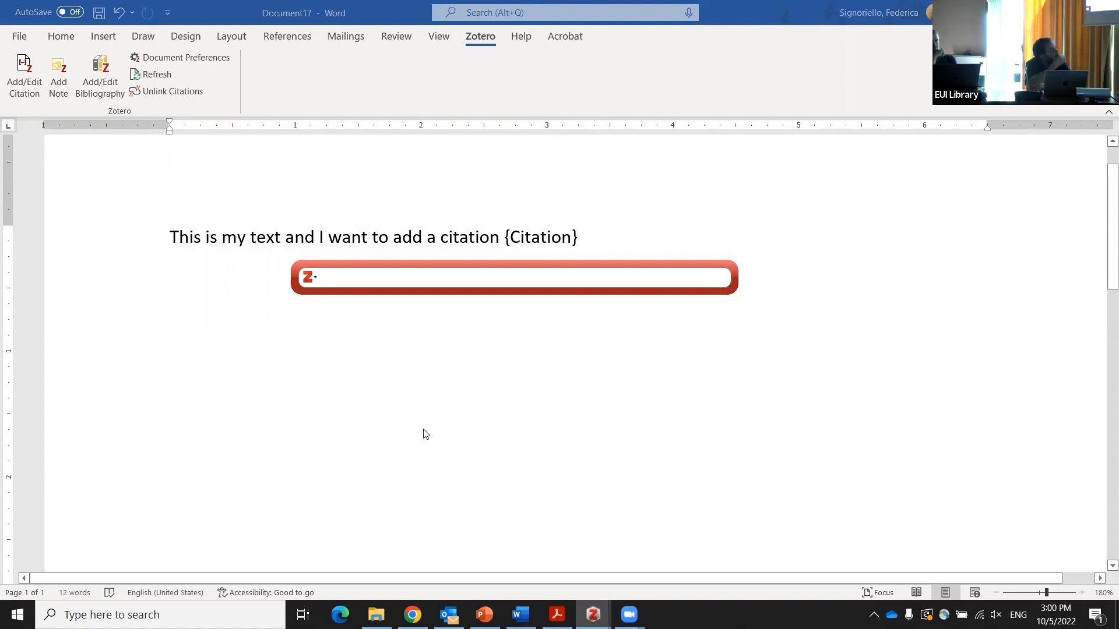
text(unger)
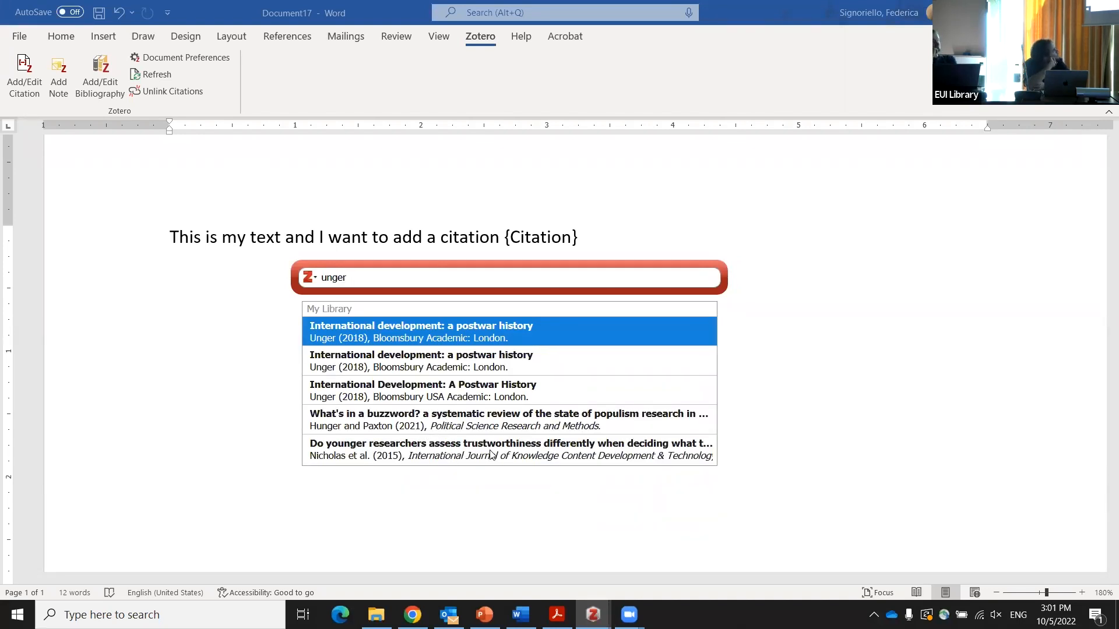
click(438, 337)
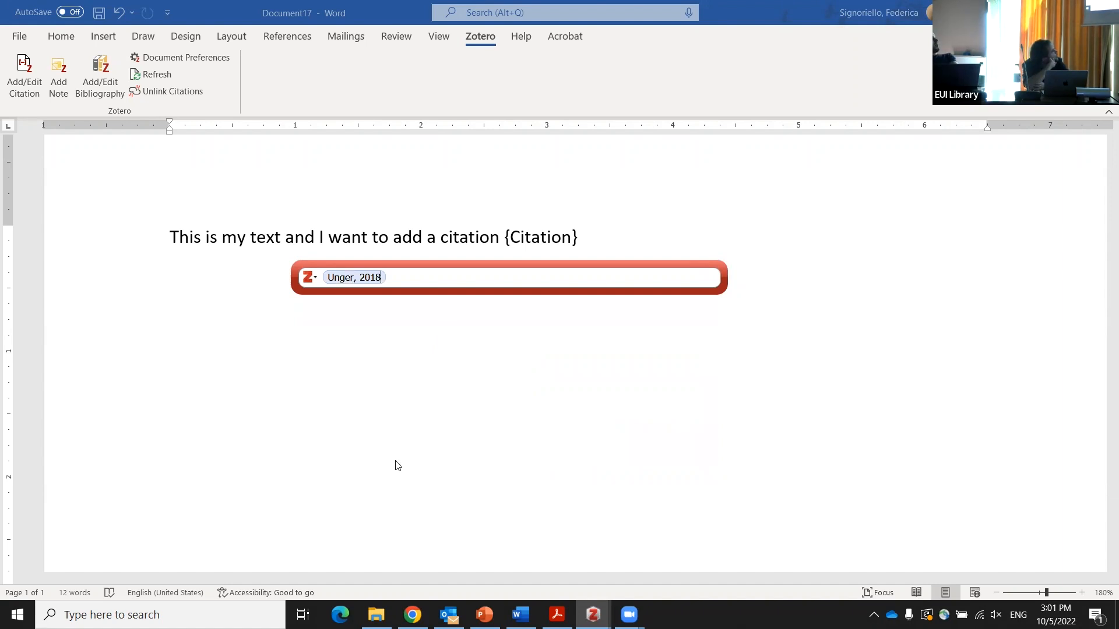
key(BackSpace)
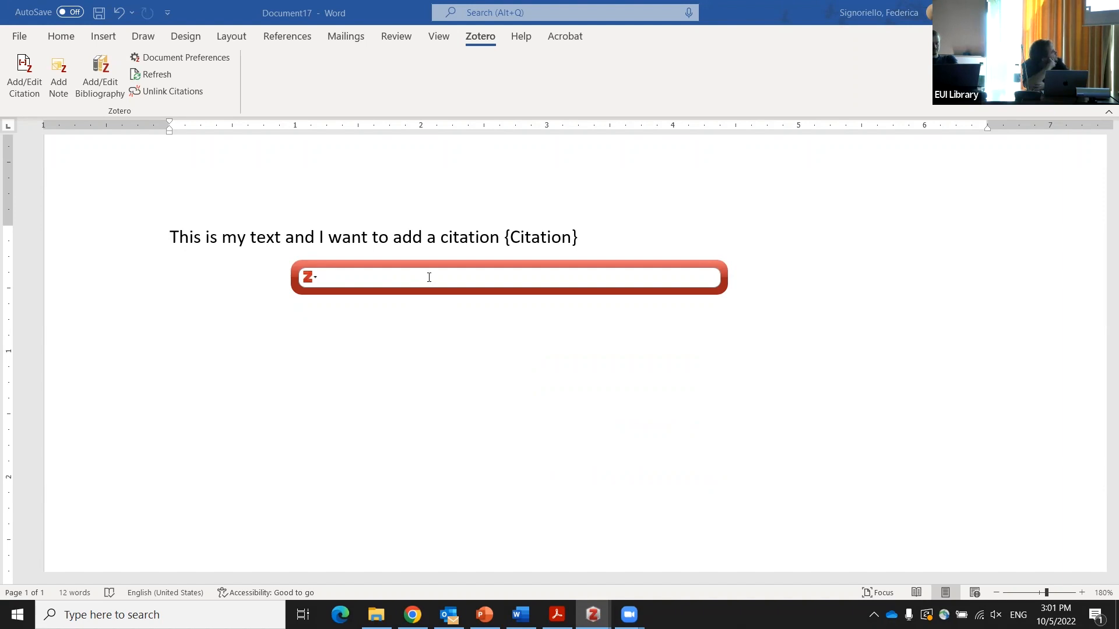
Search the library for "burchiello" in the citation box, narrow the search with an author's surname, and clear the search
text(burchie)
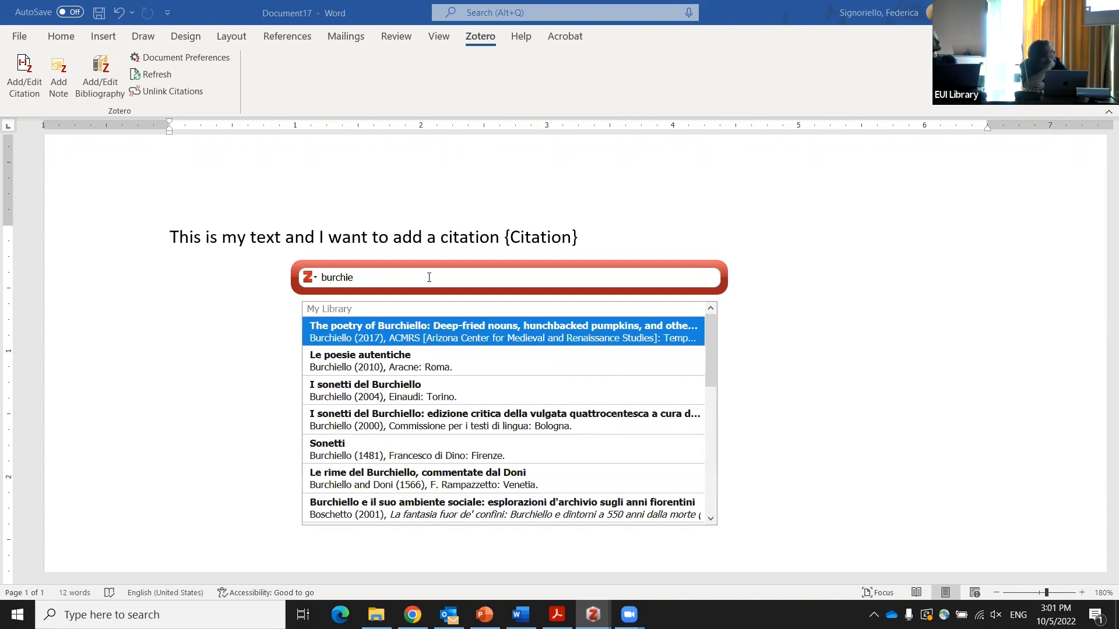
text(llo)
drag(709, 346, 708, 475)
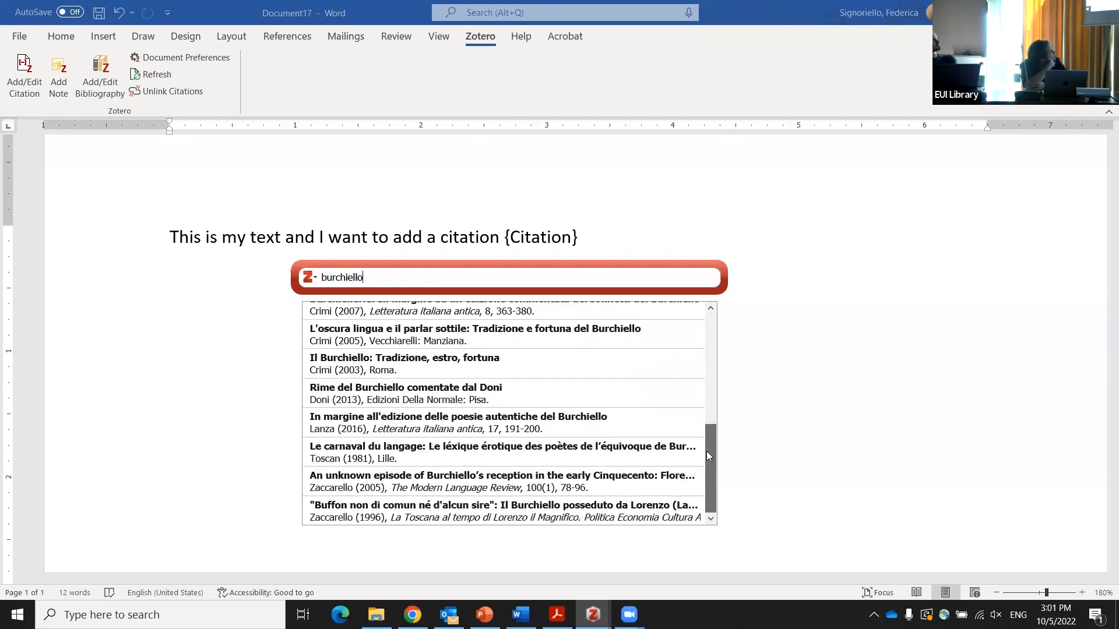
text(zaccara)
key(BackSpace)
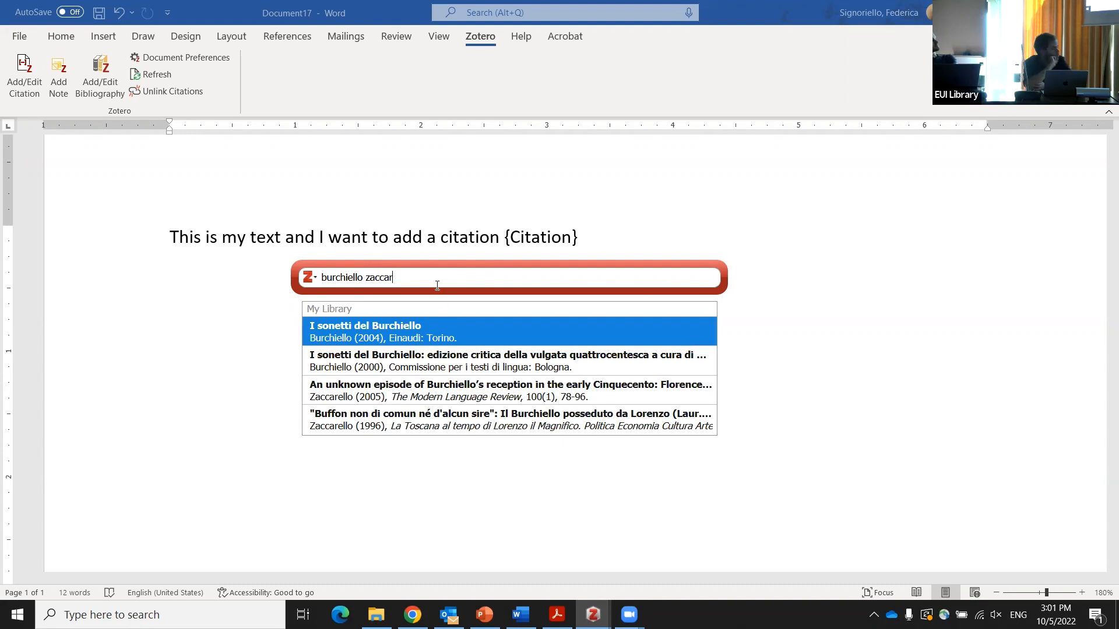
key(BackSpace)
key(BackSpace)
key(BackSpace)
key(BackSpace)
key(BackSpace)
key(BackSpace)
key(BackSpace)
key(BackSpace)
key(BackSpace)
key(BackSpace)
key(BackSpace)
key(BackSpace)
key(BackSpace)
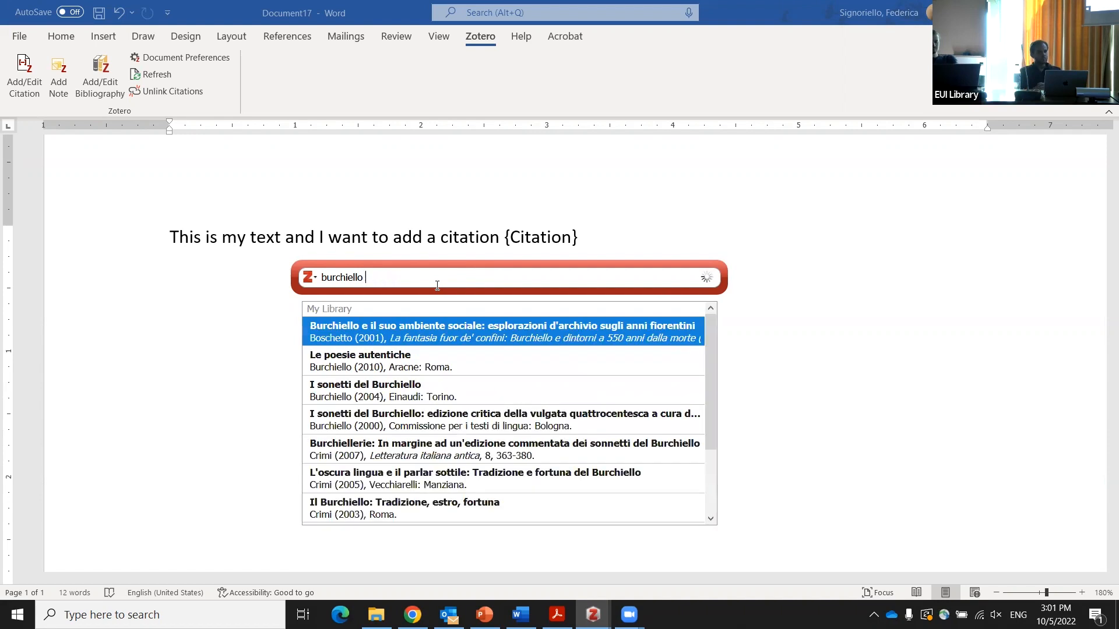
key(BackSpace)
key(BackSpace)
key(BackSpace)
key(BackSpace)
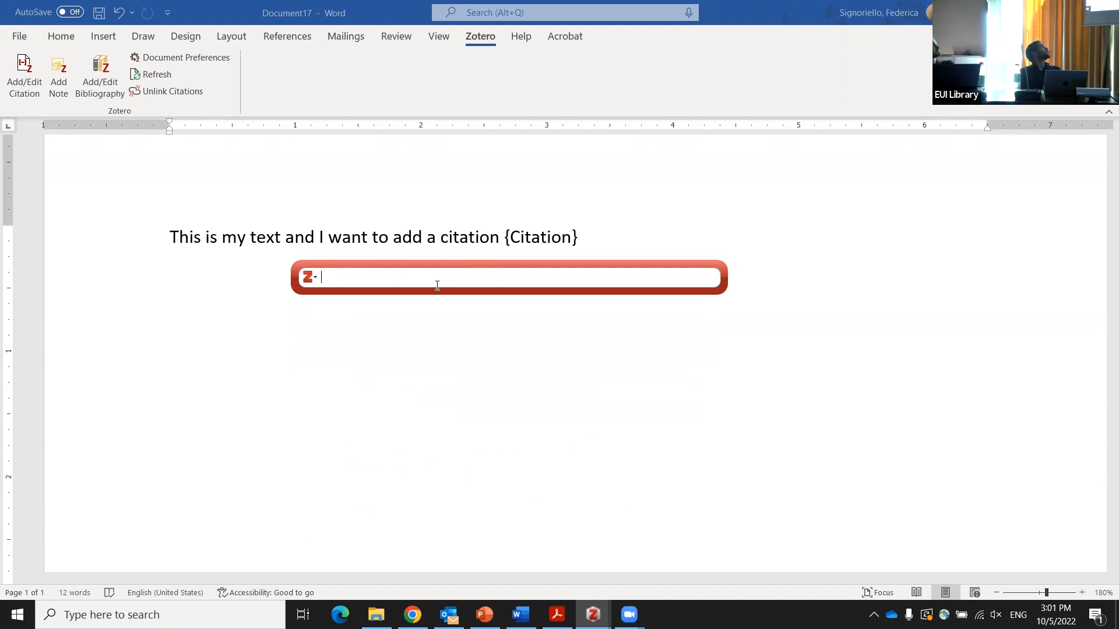
Insert one citation combining "International development: a postwar history" (2018) and the 2015 article "The impact of international student mobility"
text(unger)
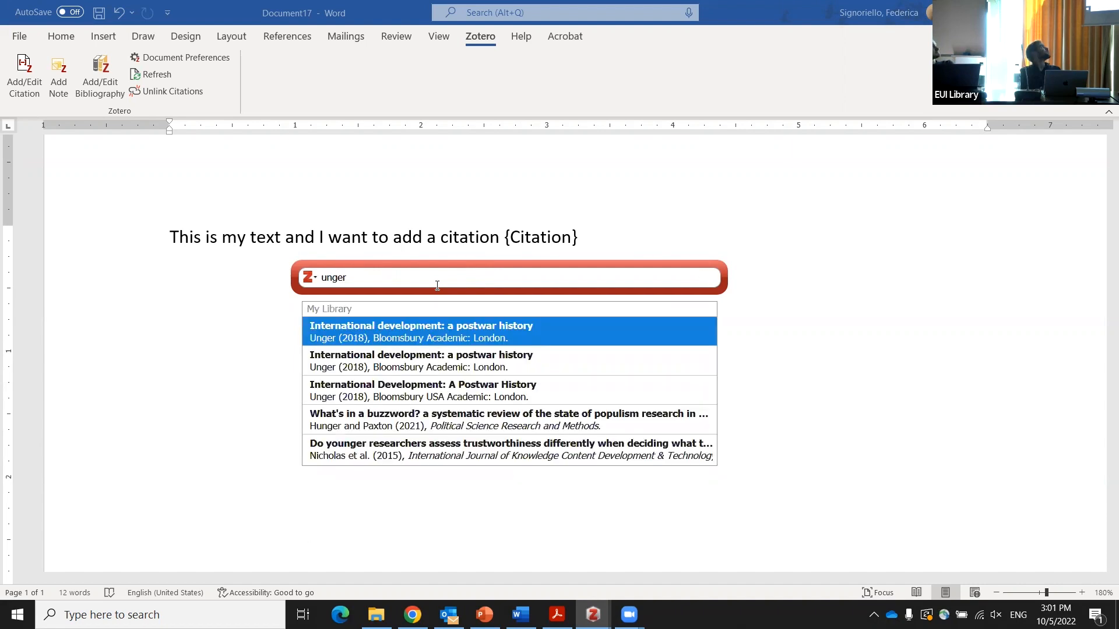
click(448, 344)
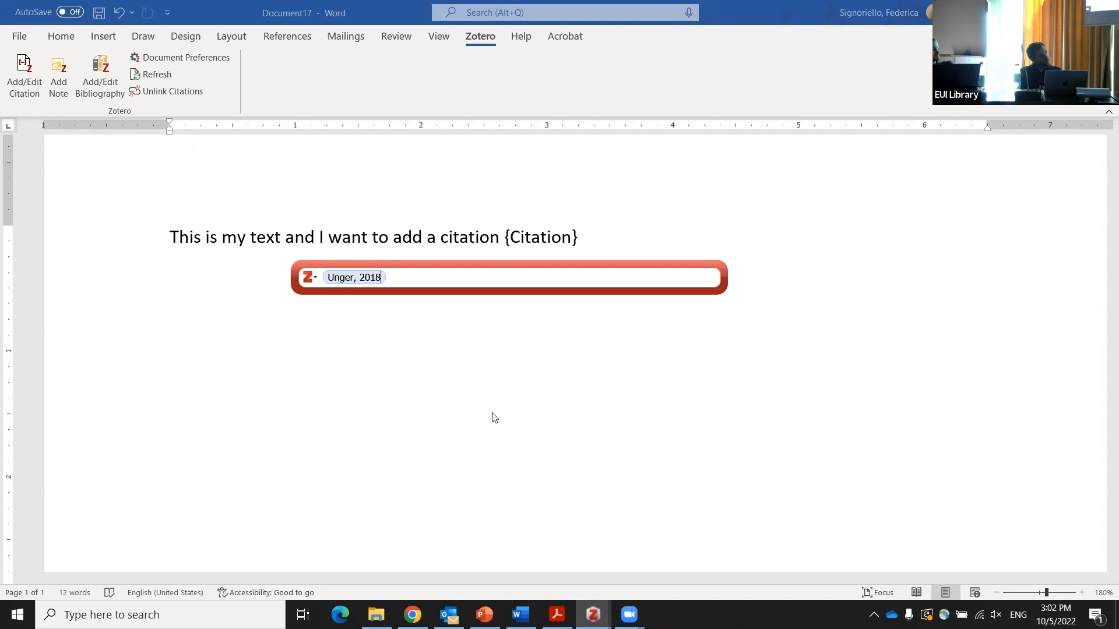
text(bry)
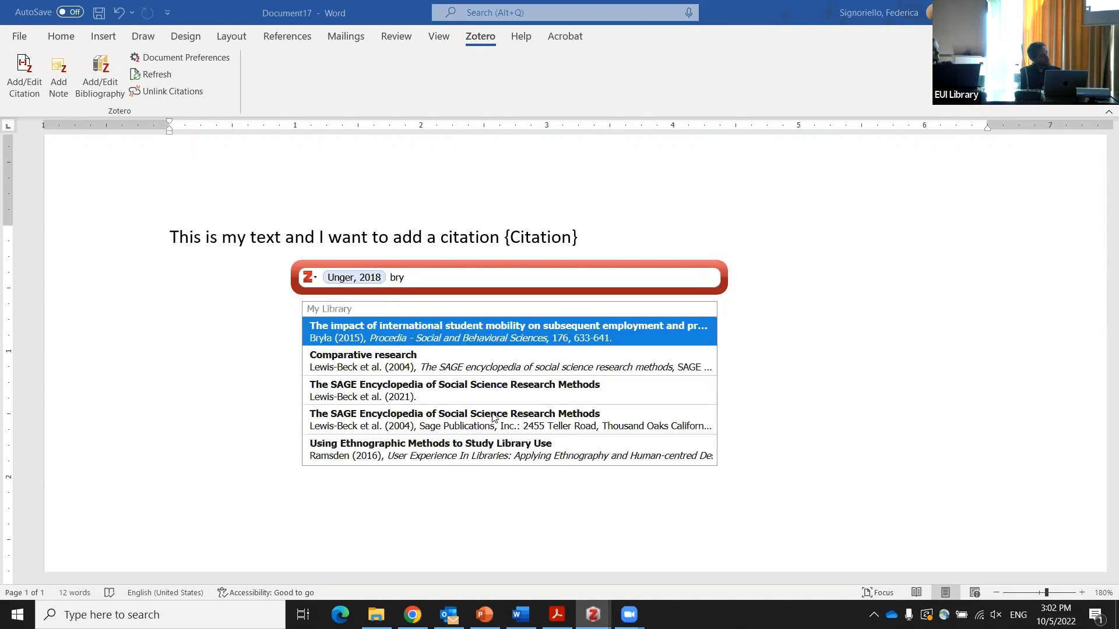
click(456, 344)
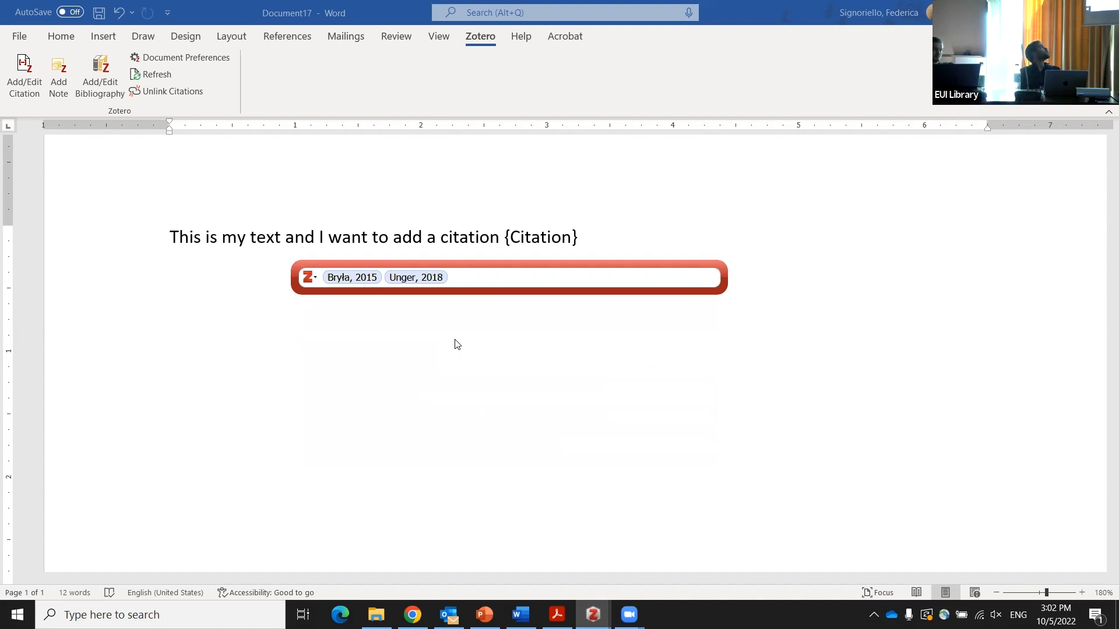
key(Return)
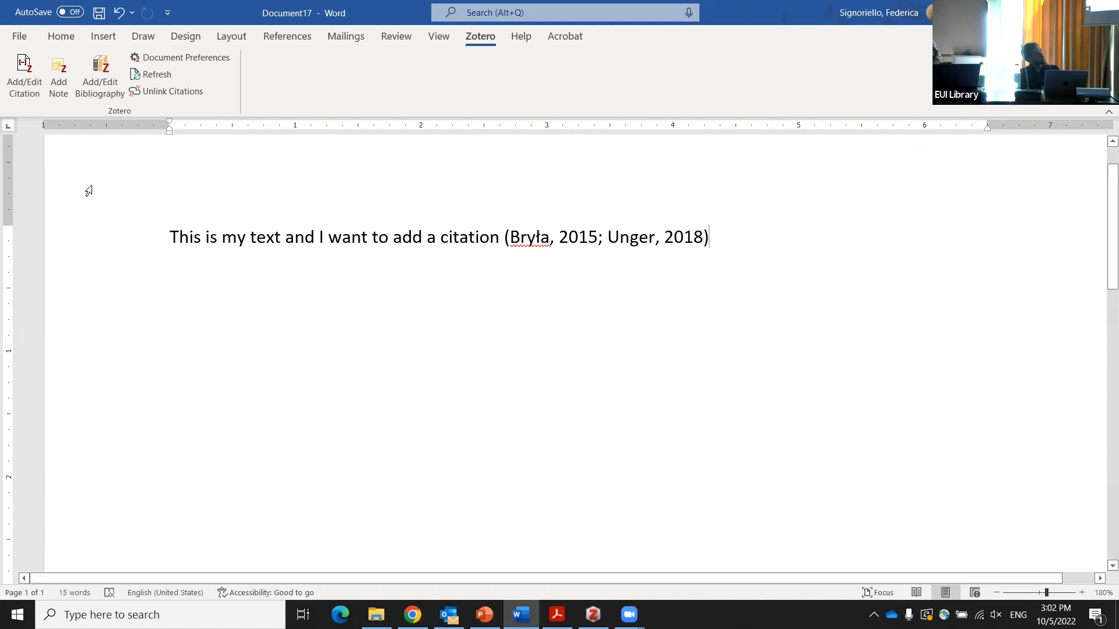
Change the document's citation style to Chicago Manual of Style 17th edition (author-date)
click(213, 57)
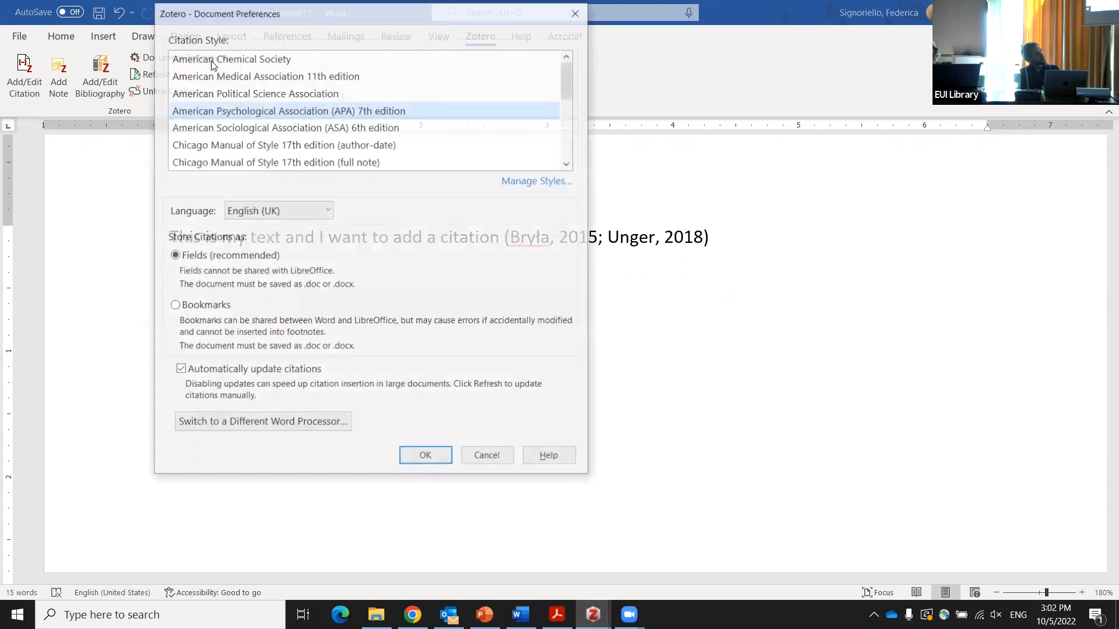
click(389, 147)
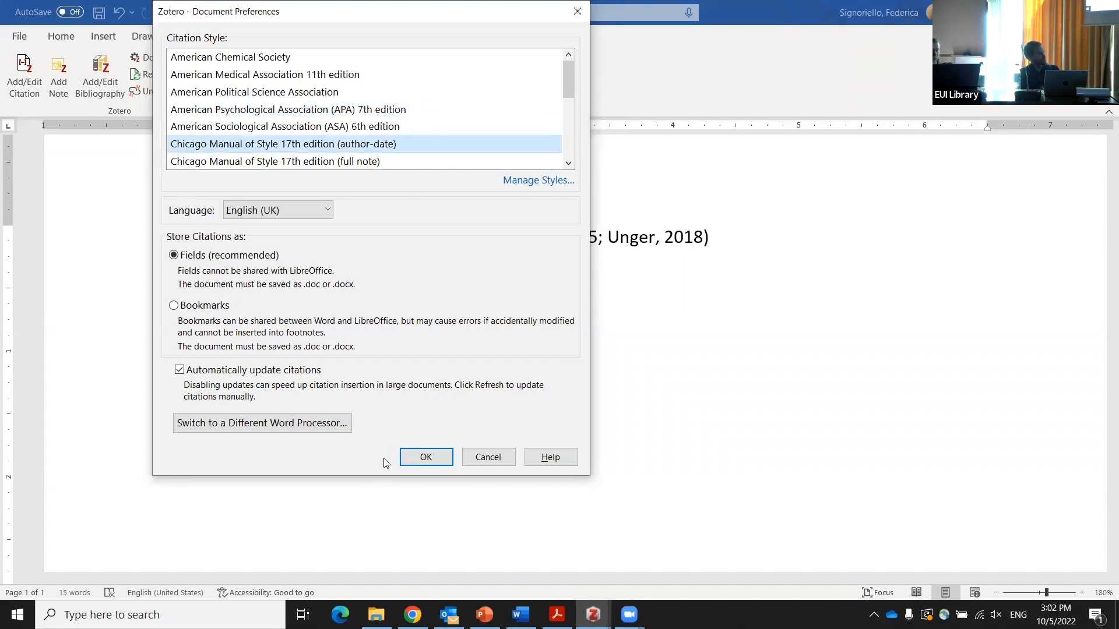
click(443, 464)
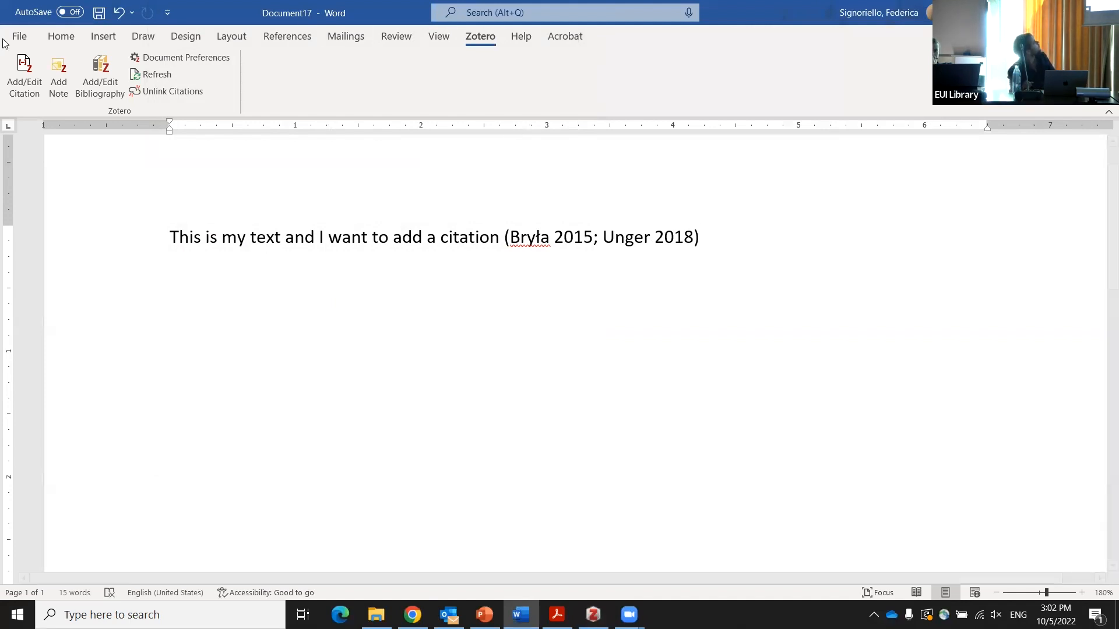
Refresh the Zotero citations, and delete the combined two-source citation at the end of the sentence
click(548, 238)
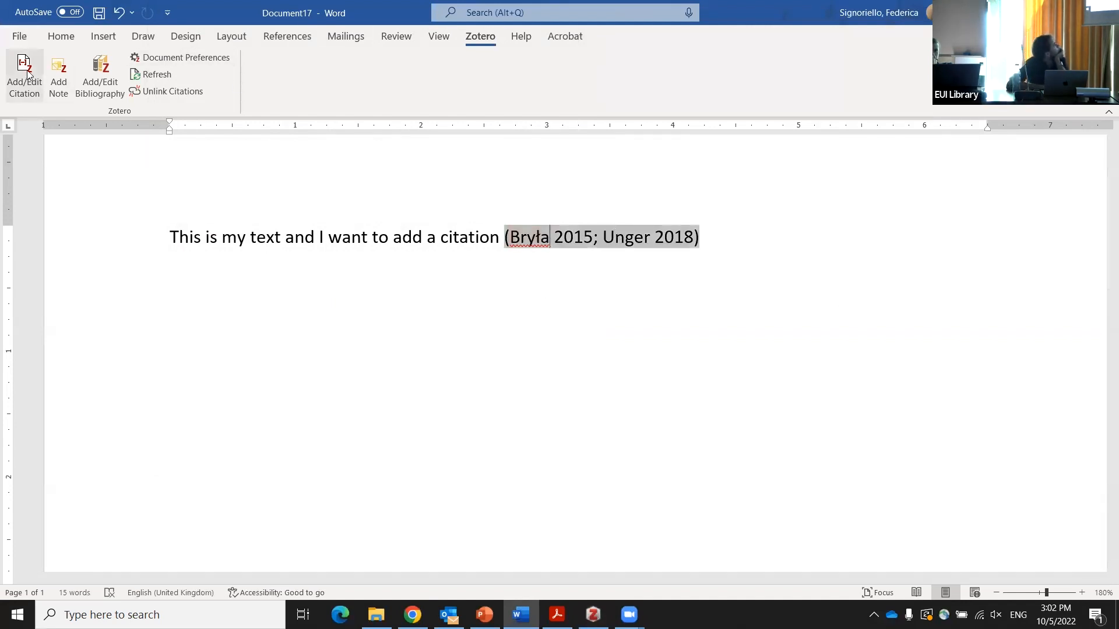
click(168, 76)
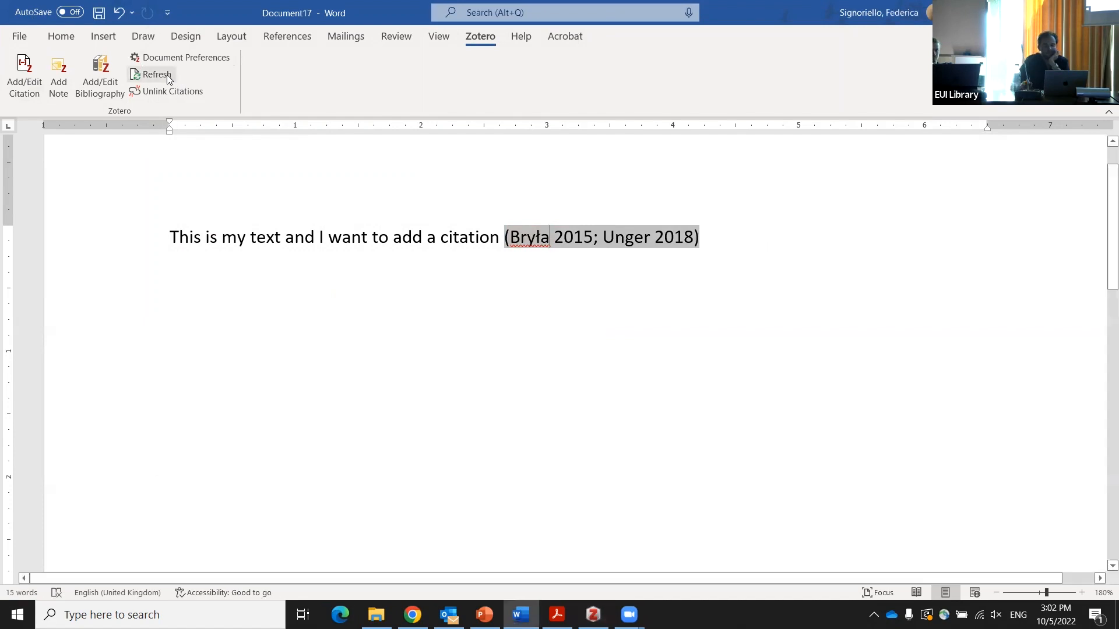
click(743, 239)
key(BackSpace)
key(BackSpace)
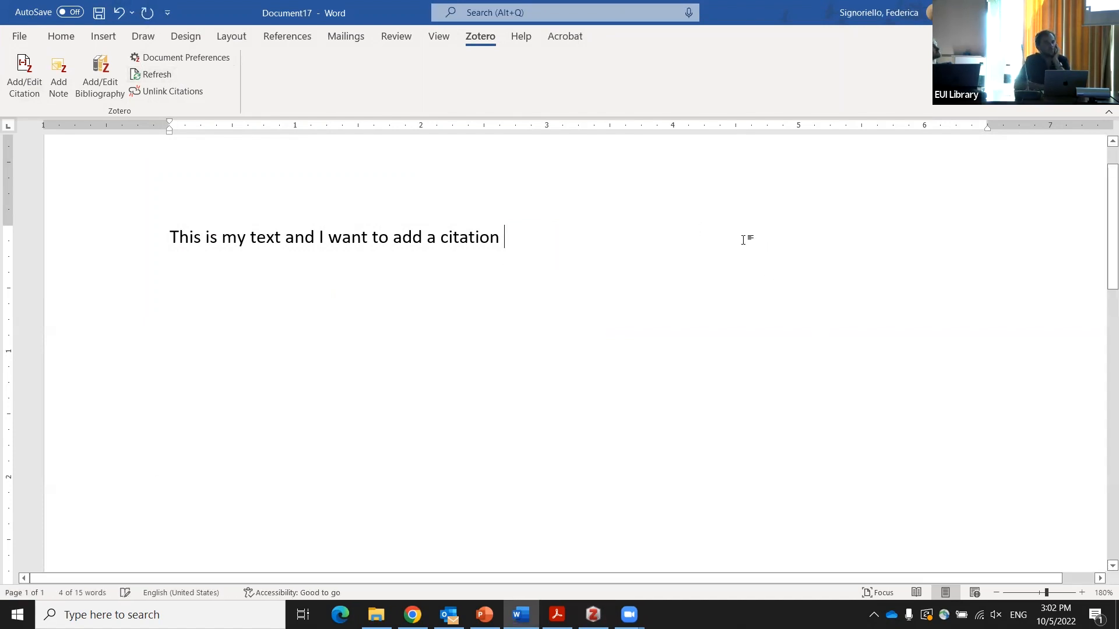
Insert a new citation for "International development: a postwar history" (2018), searching the library by the author's surname
click(23, 74)
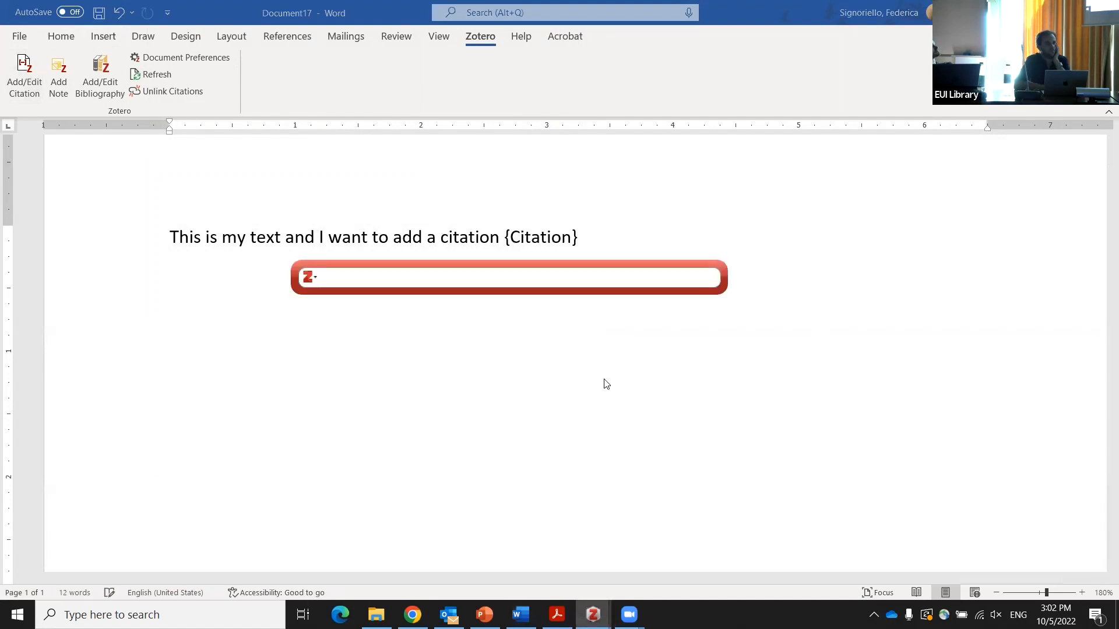
text(unger)
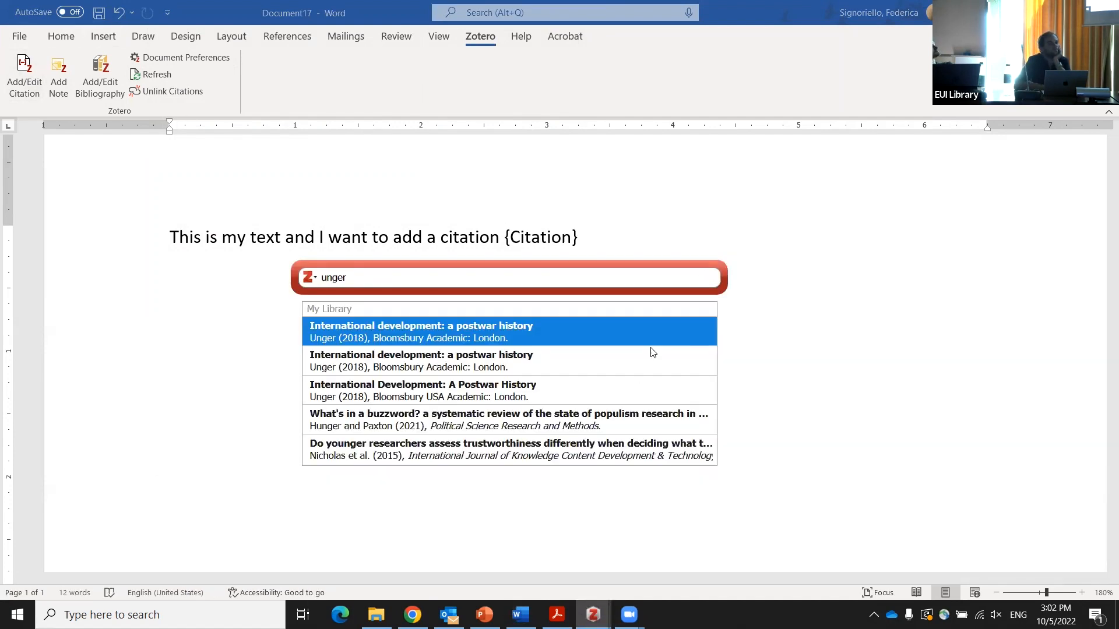
click(603, 343)
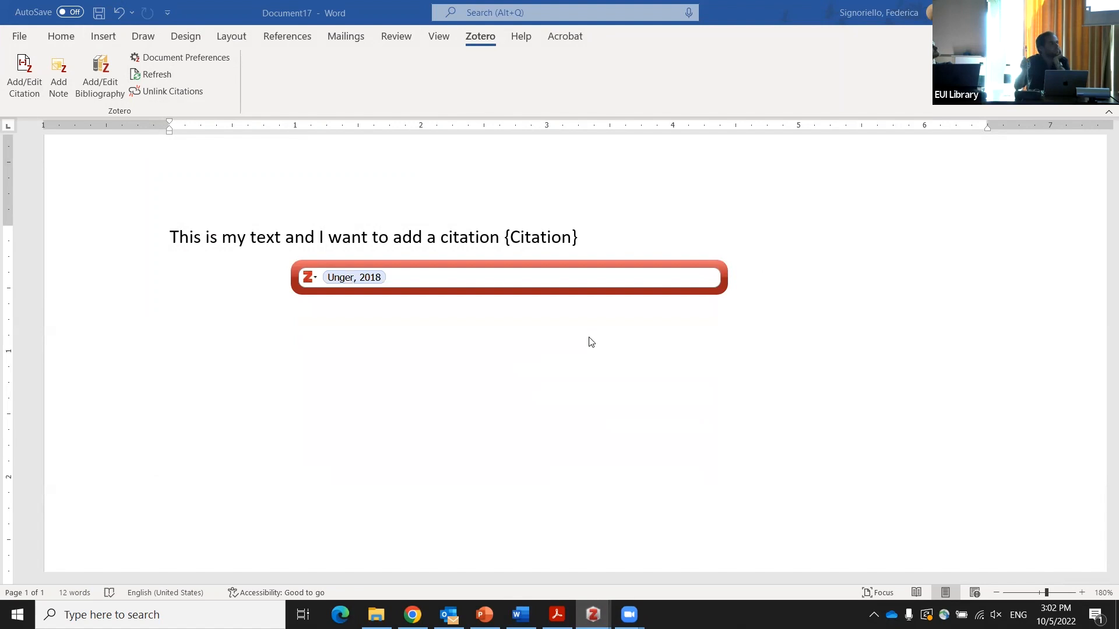
key(Return)
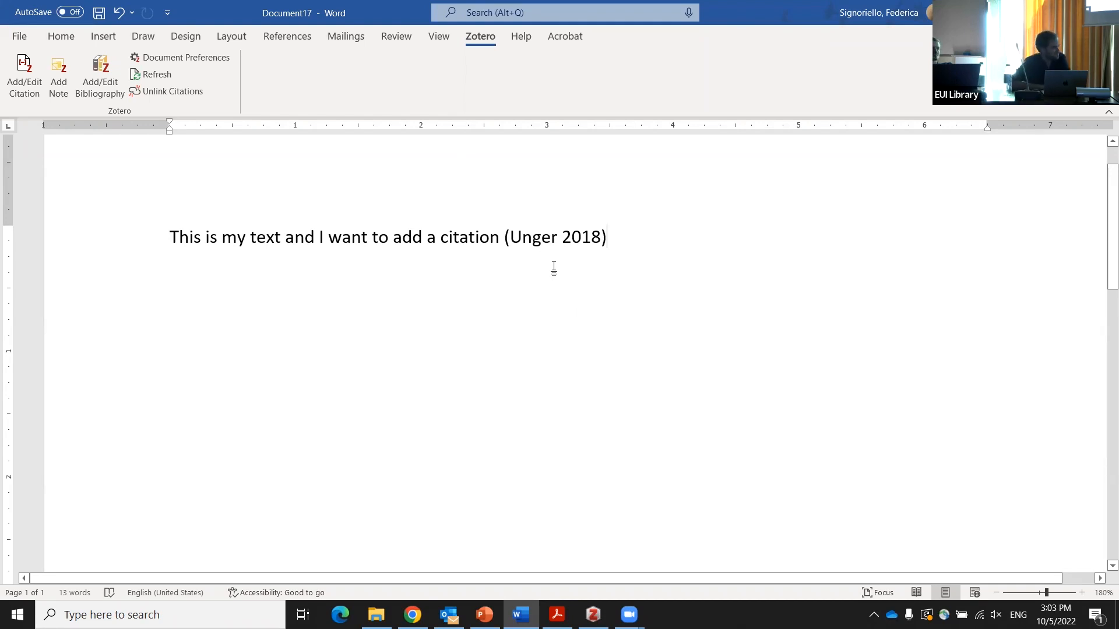
Reapply the Chicago Manual of Style 17th edition (author-date) style to the document and refresh the citations
click(572, 237)
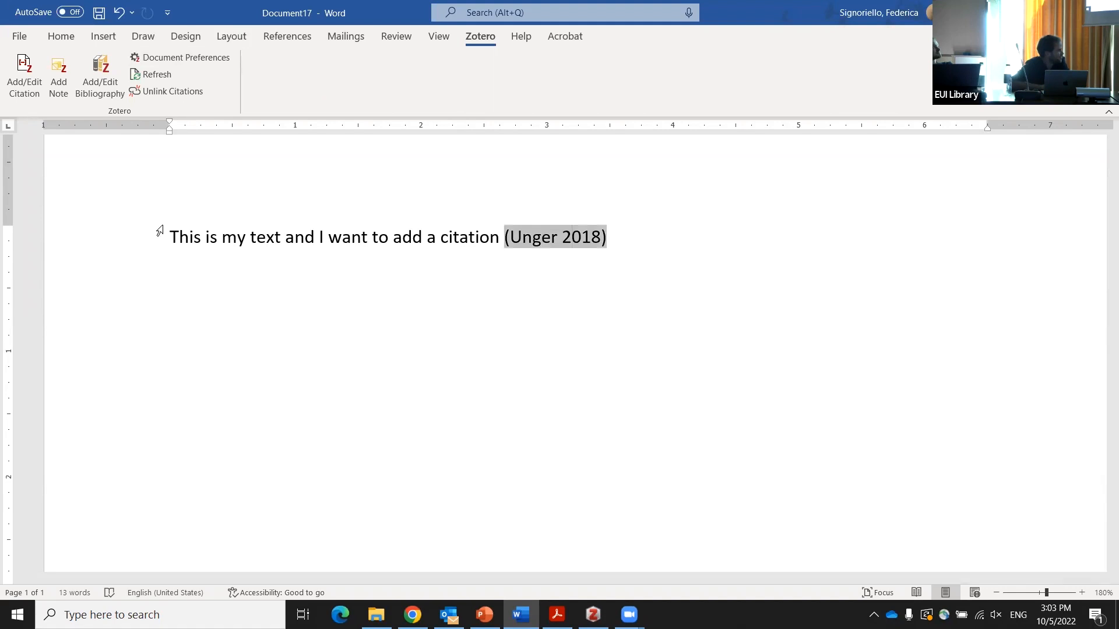
click(199, 61)
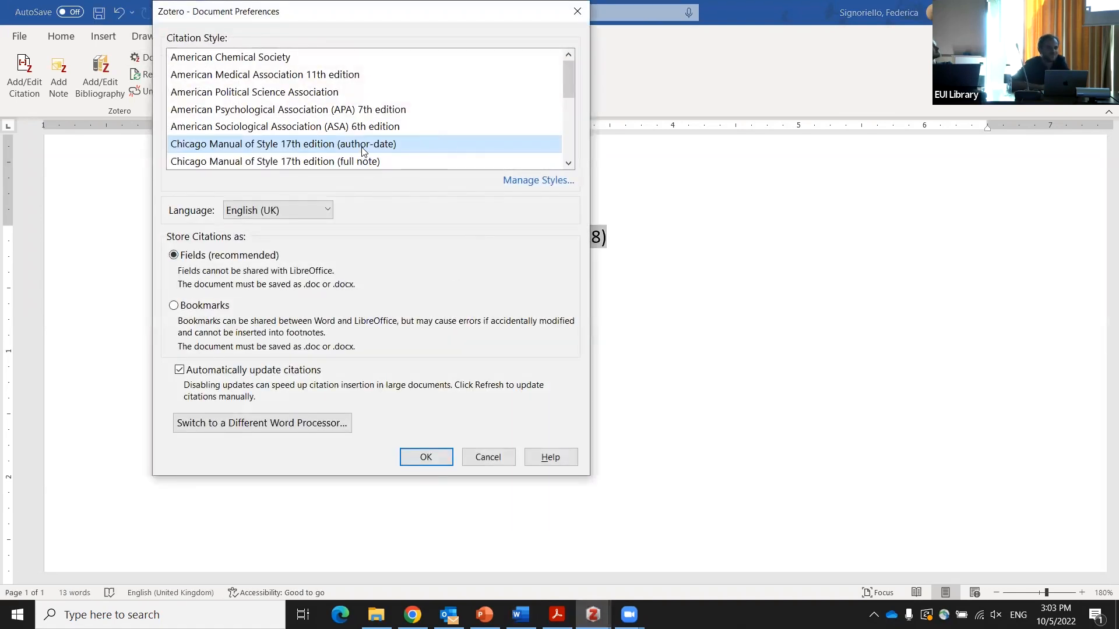
click(427, 458)
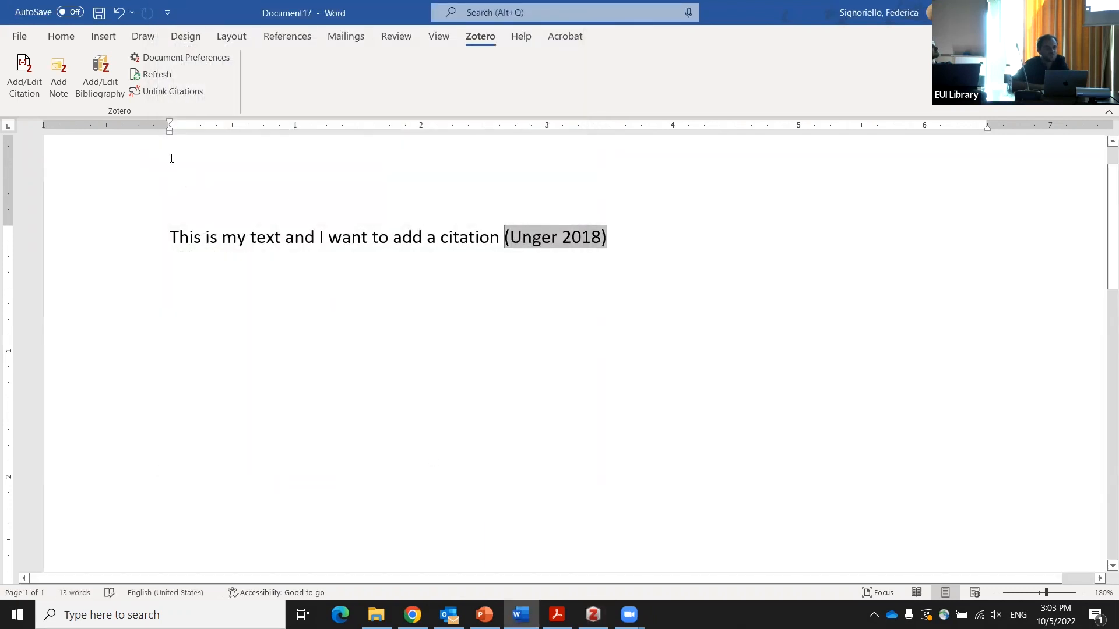
click(154, 74)
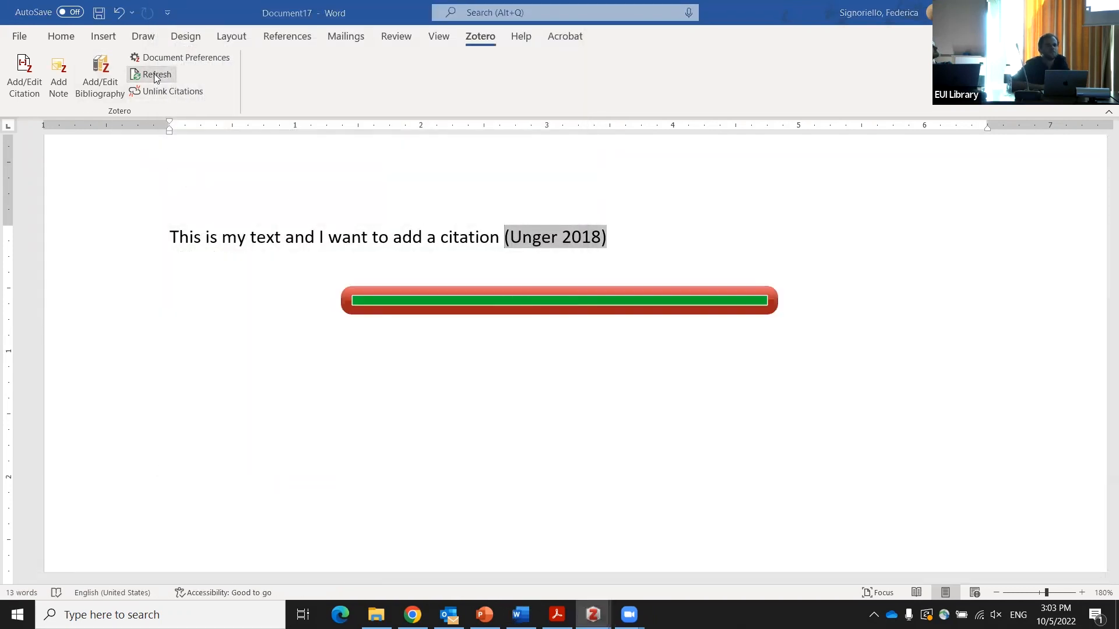
click(654, 234)
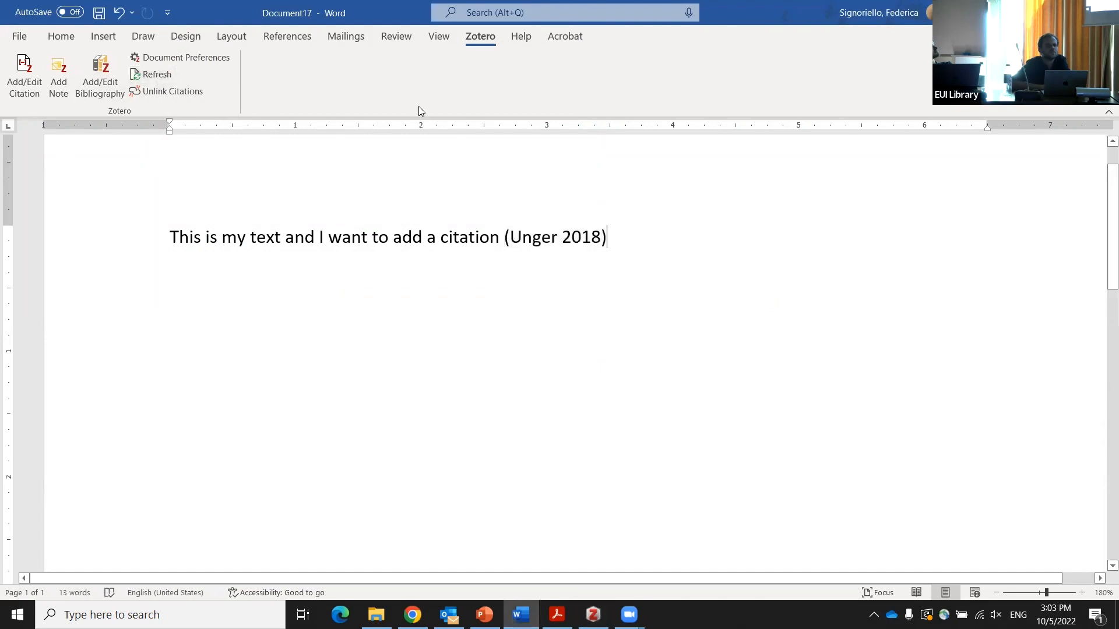
Try to insert a Zotero bibliography in place of the citation field, and undo the replacement
click(101, 95)
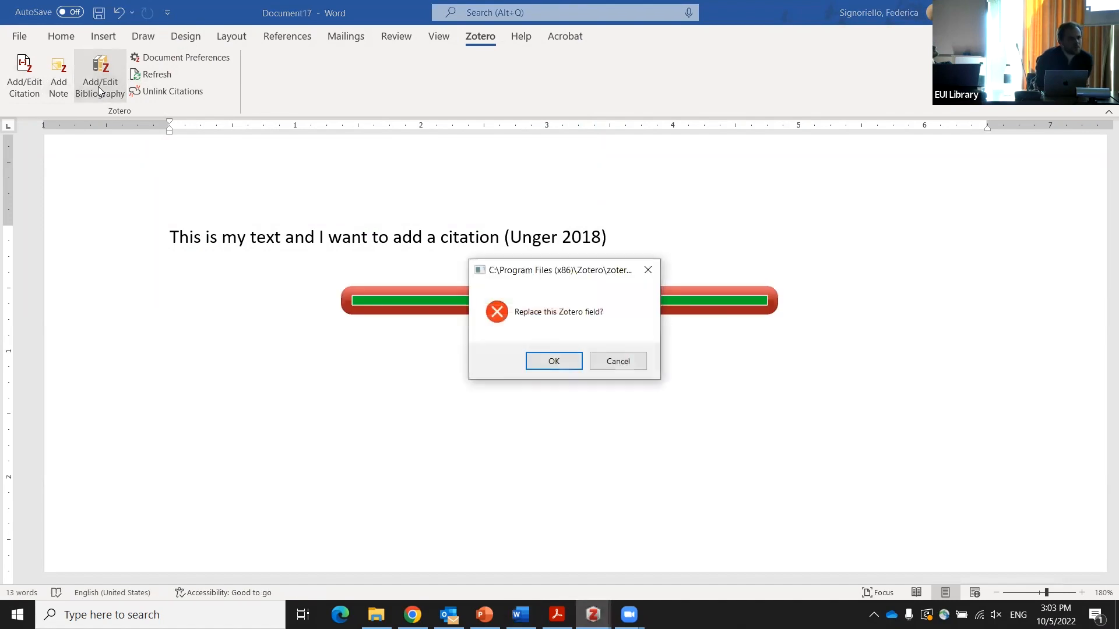
click(567, 362)
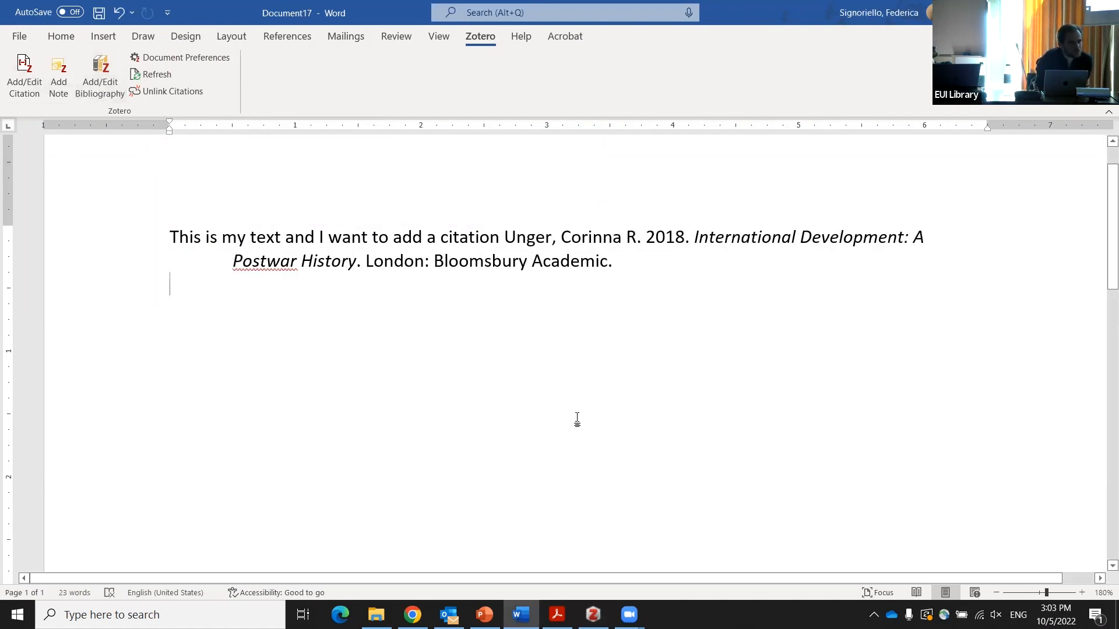
key(ctrl+z)
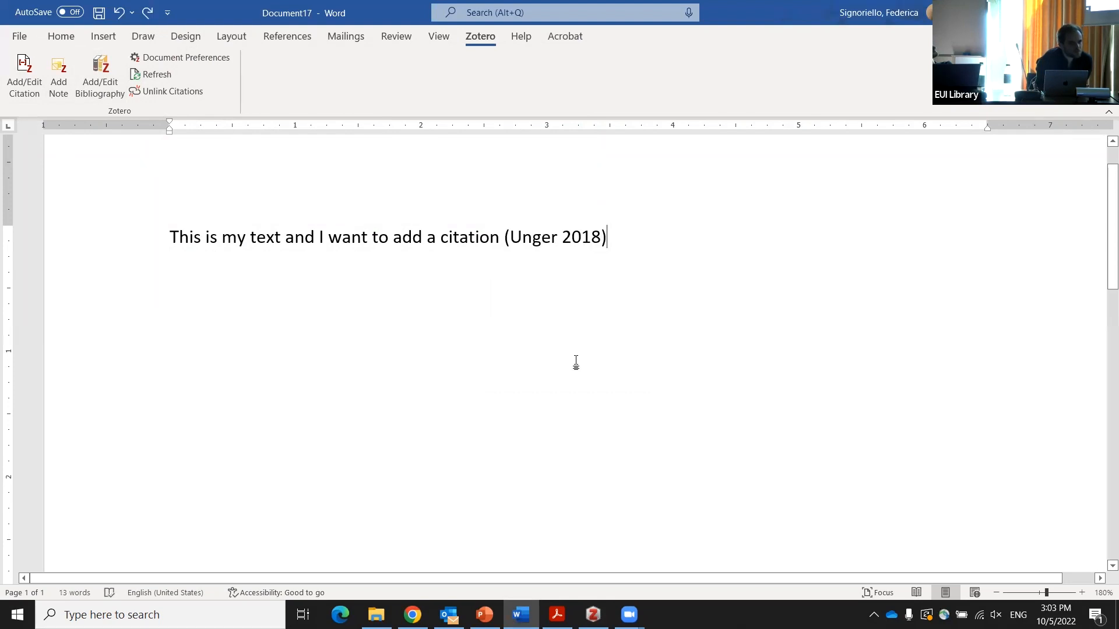
Reopen the citation for editing and examine its page, prefix, suffix and omit-author options
click(560, 239)
right_click(559, 240)
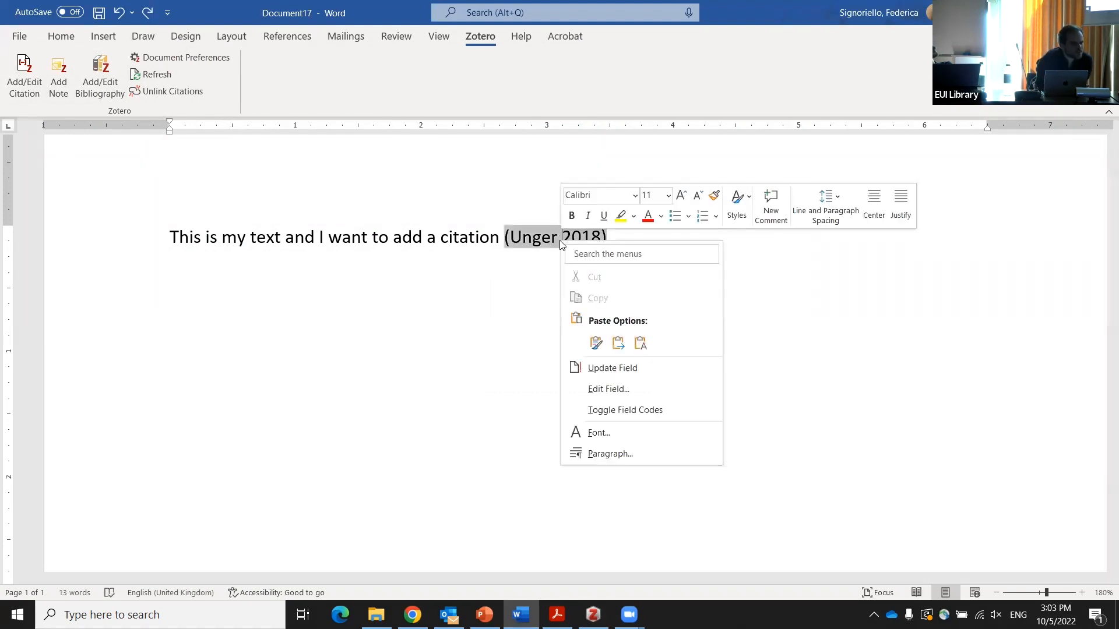
key(Escape)
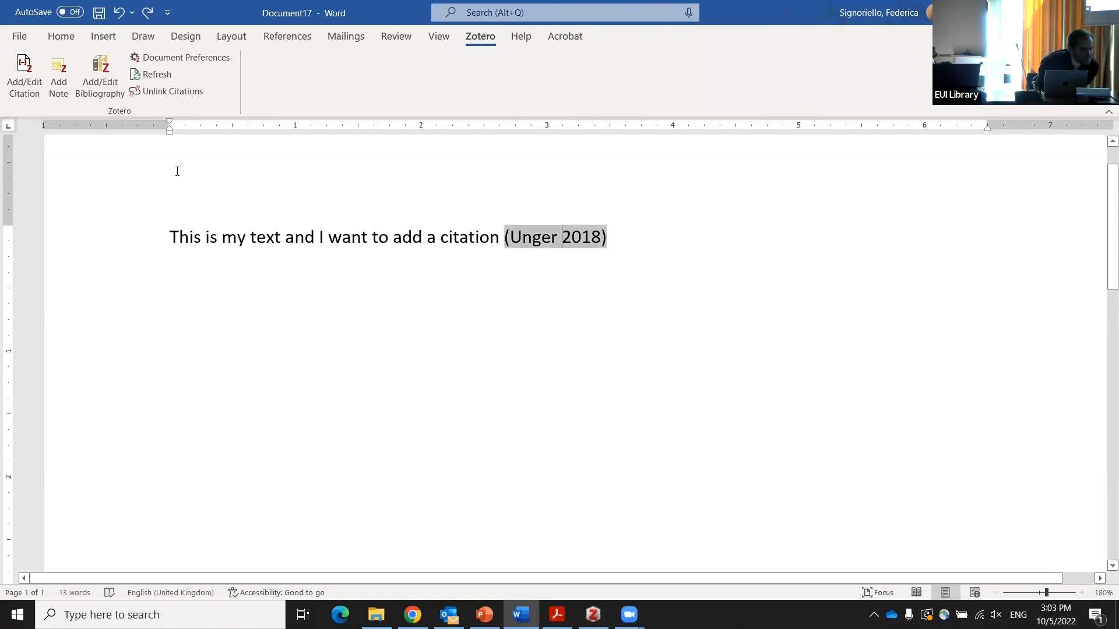
click(13, 75)
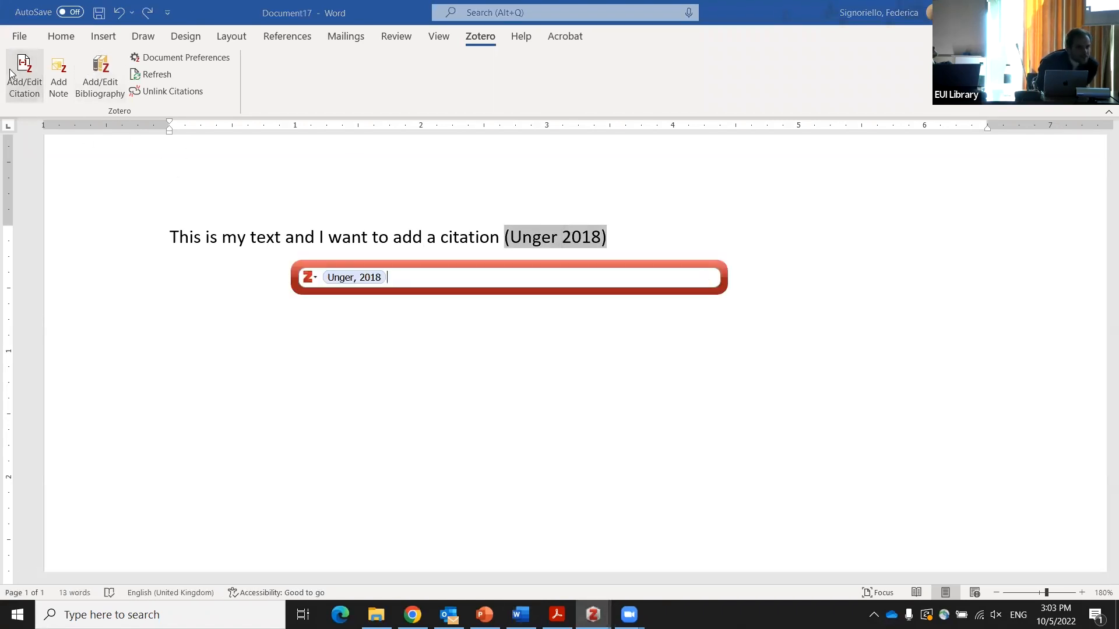
click(309, 282)
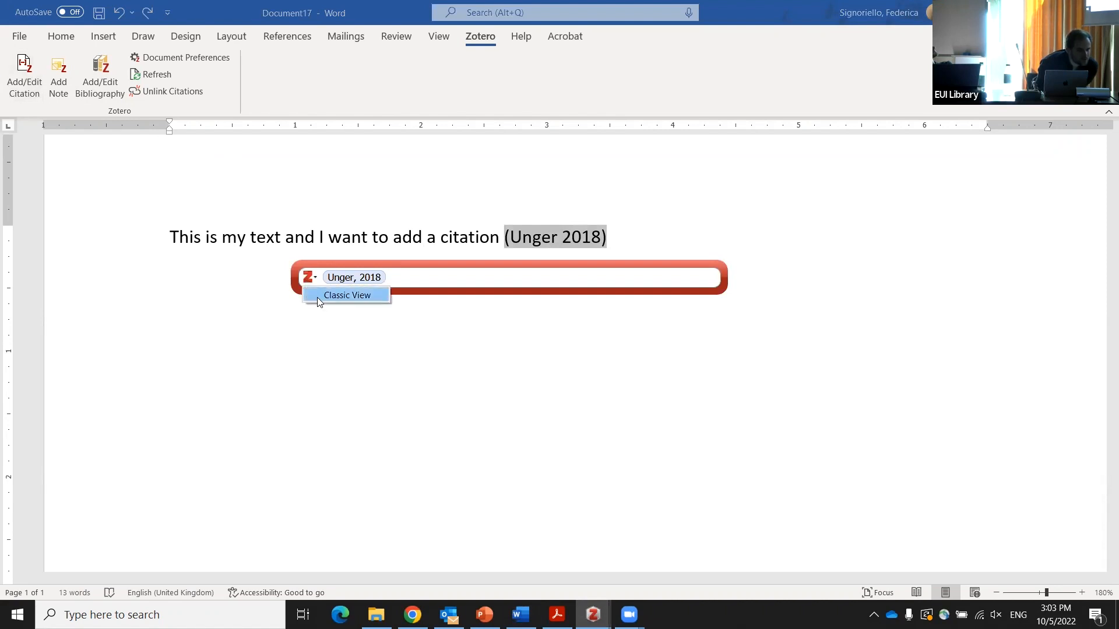
click(309, 280)
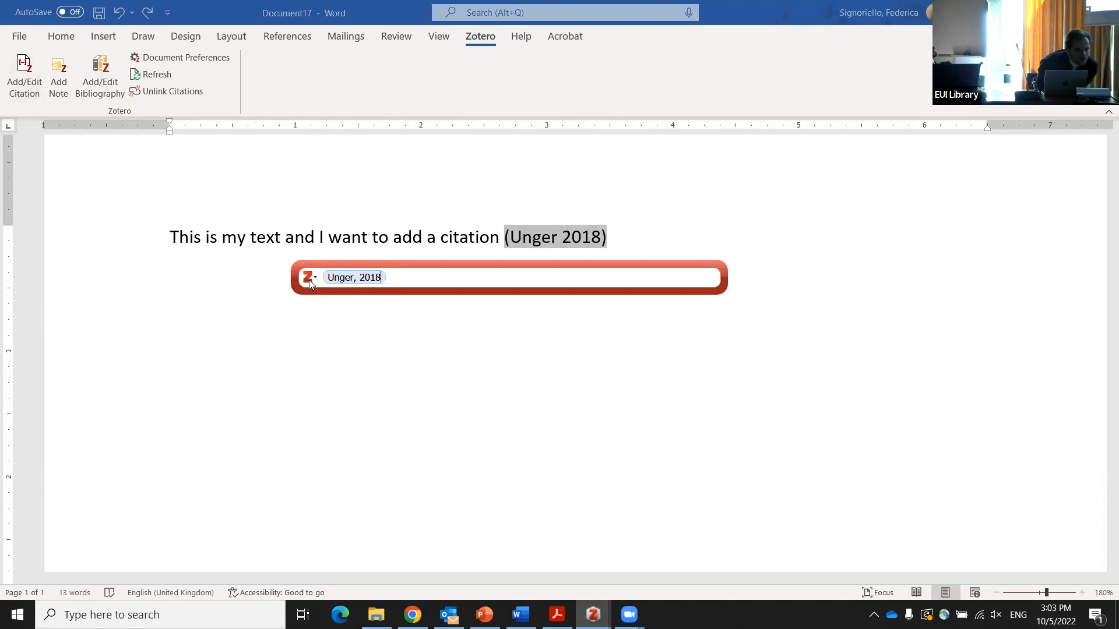
click(366, 277)
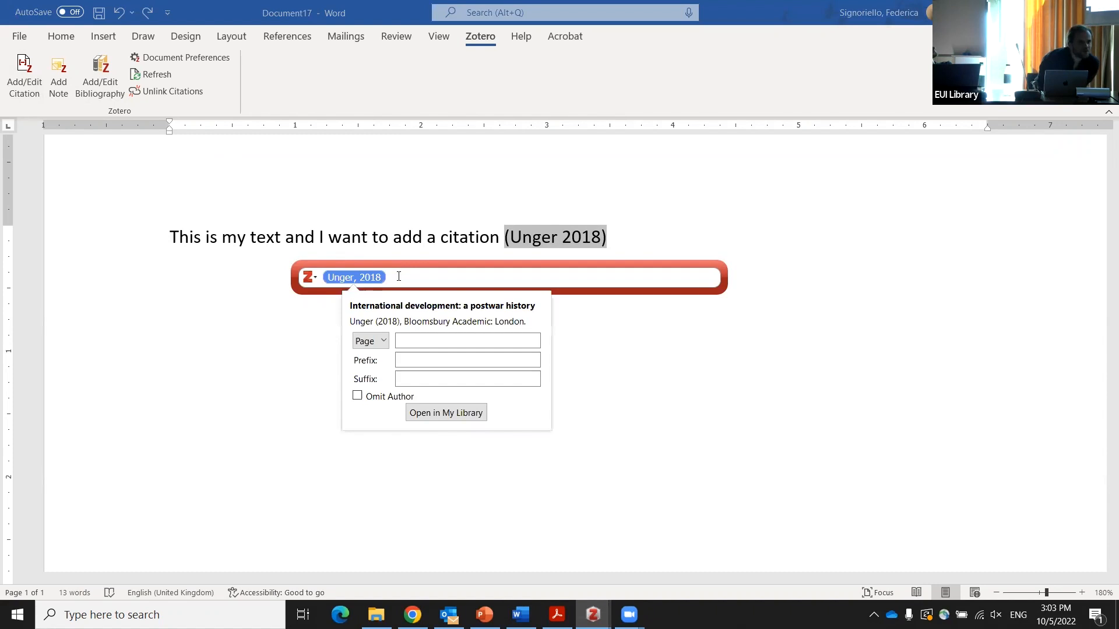
key(Return)
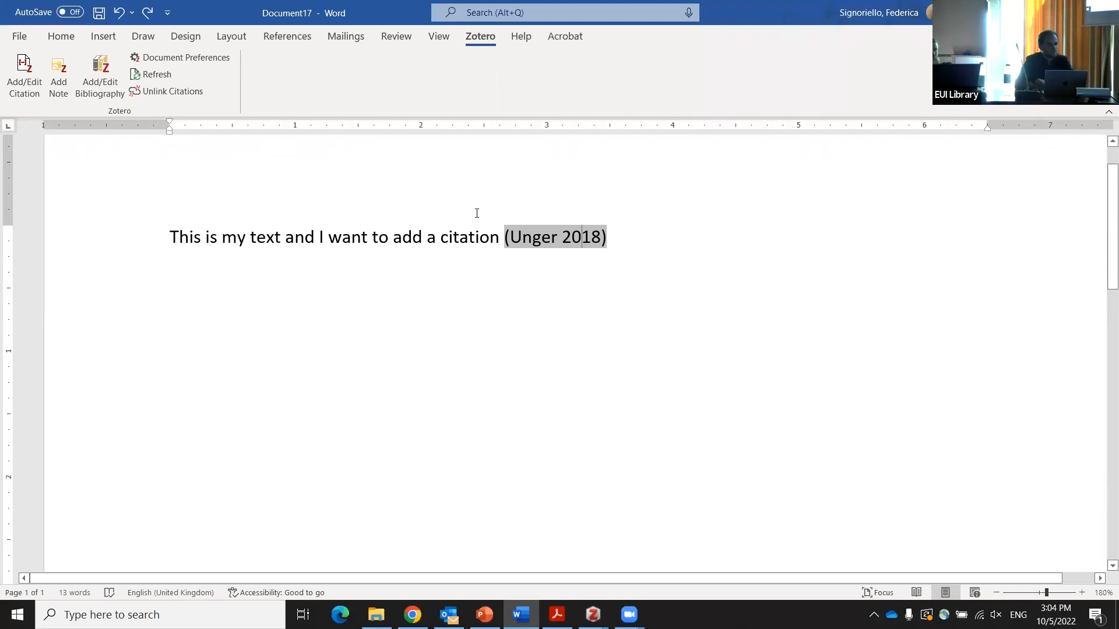
Close the leftover Quick Format Citation window and set the citation style to American Psychological Association (APA) 7th edition
click(163, 59)
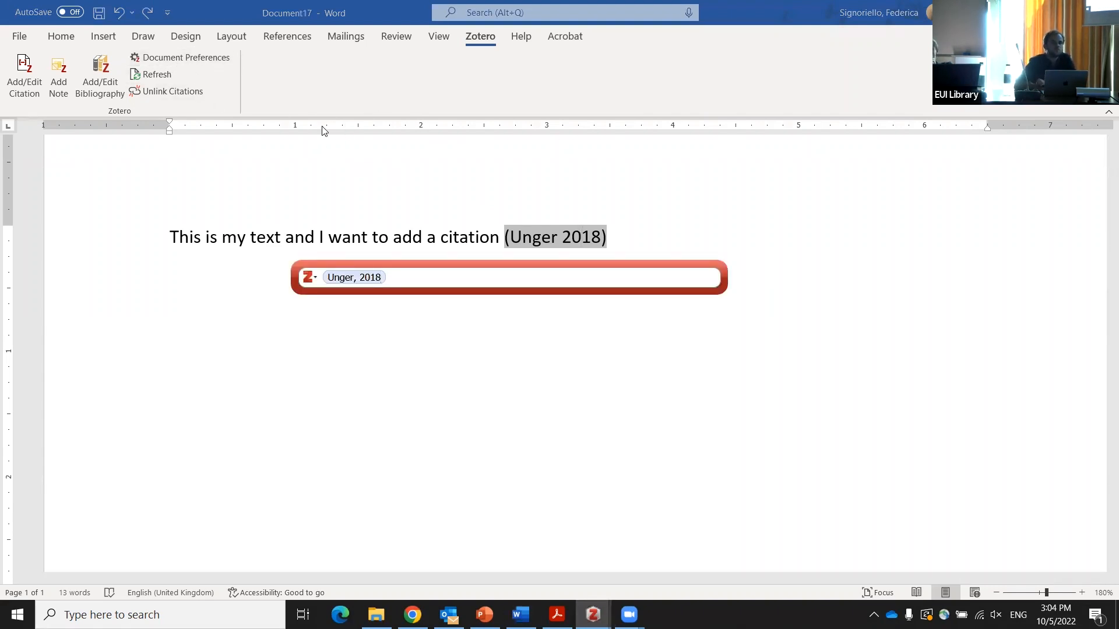
key(Return)
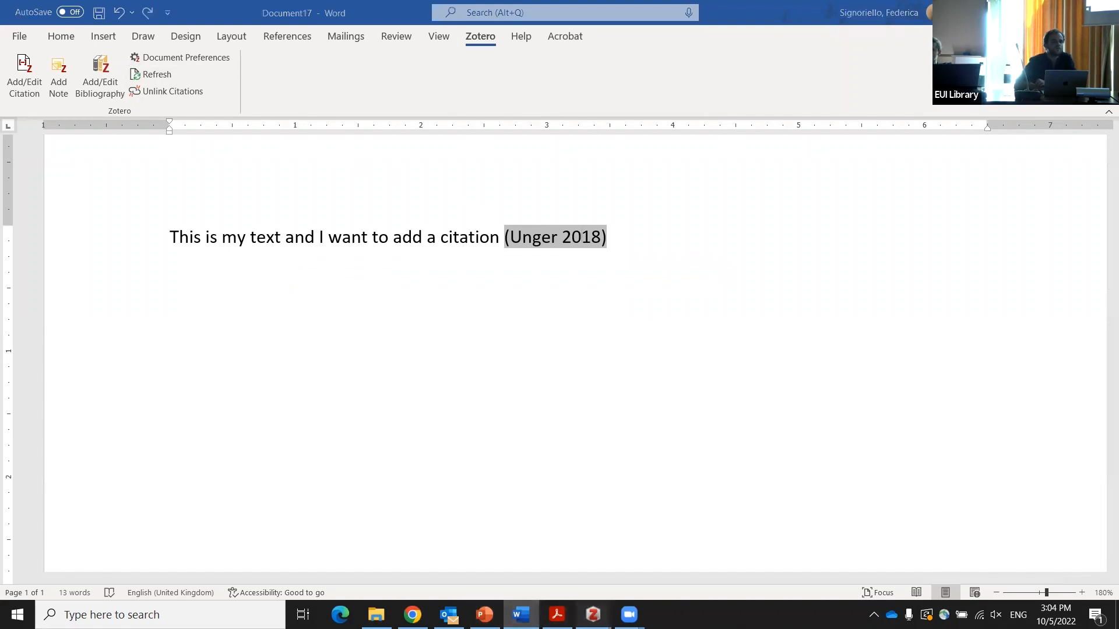
mouse_move(593, 615)
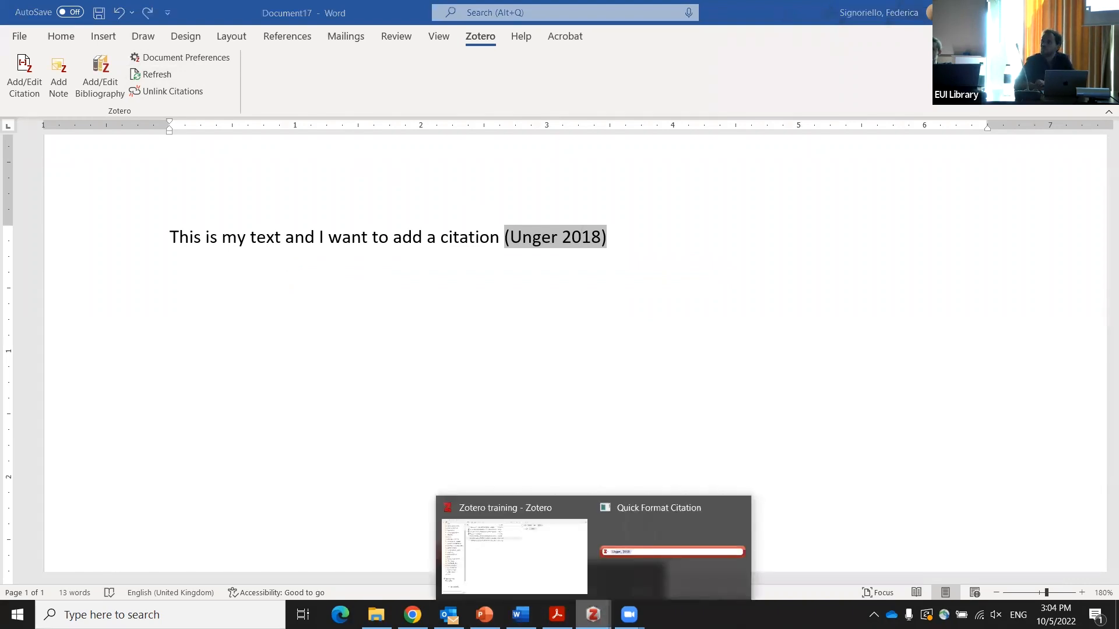
click(736, 507)
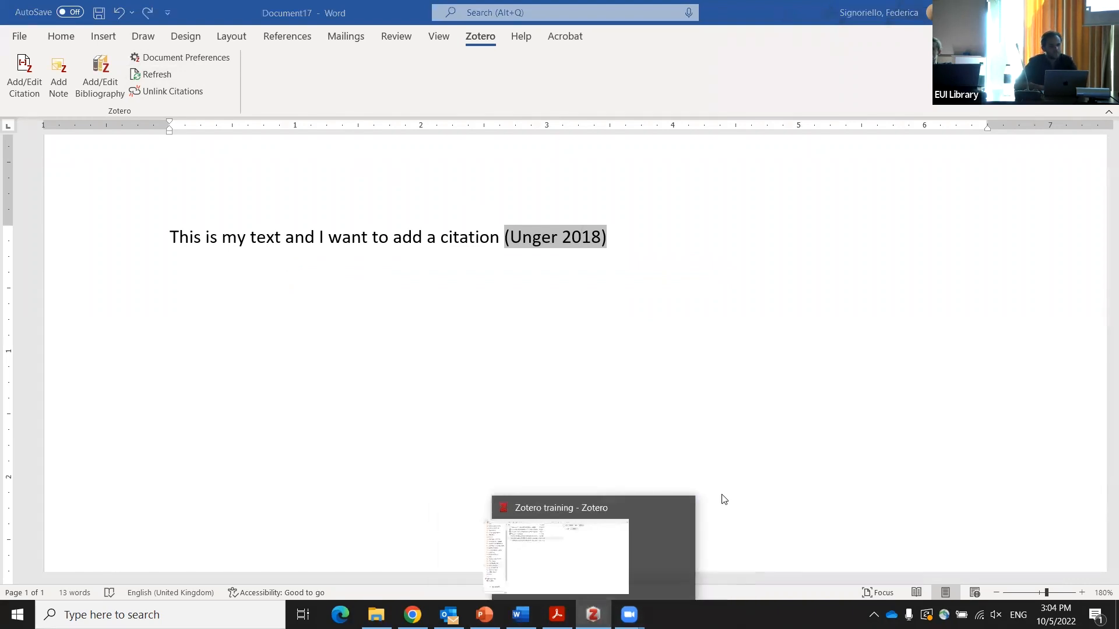
click(150, 59)
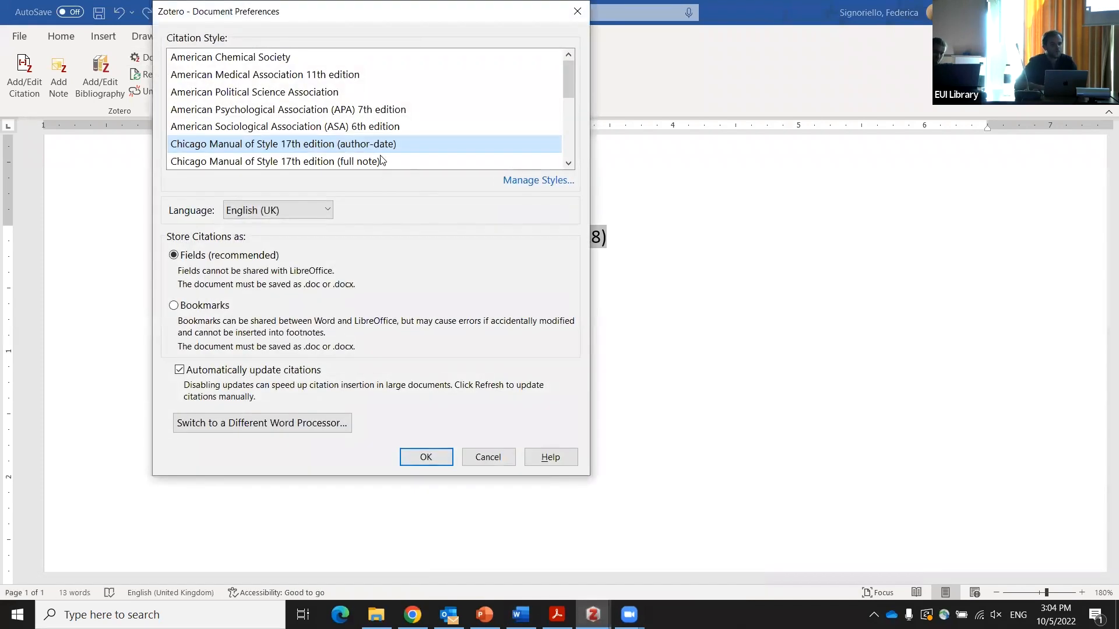
click(362, 112)
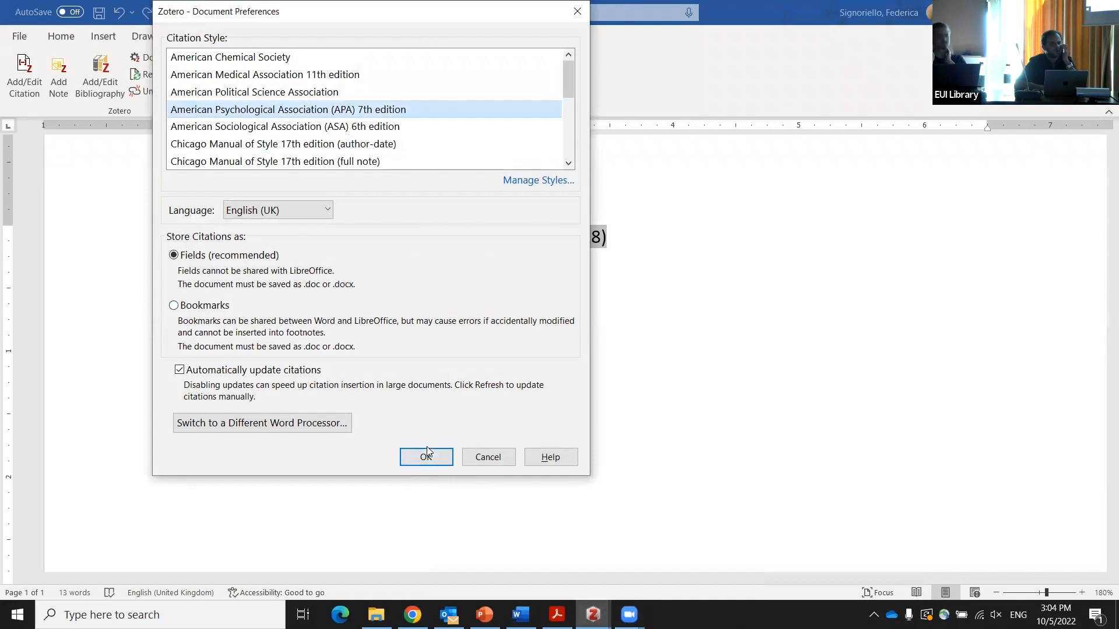
click(427, 456)
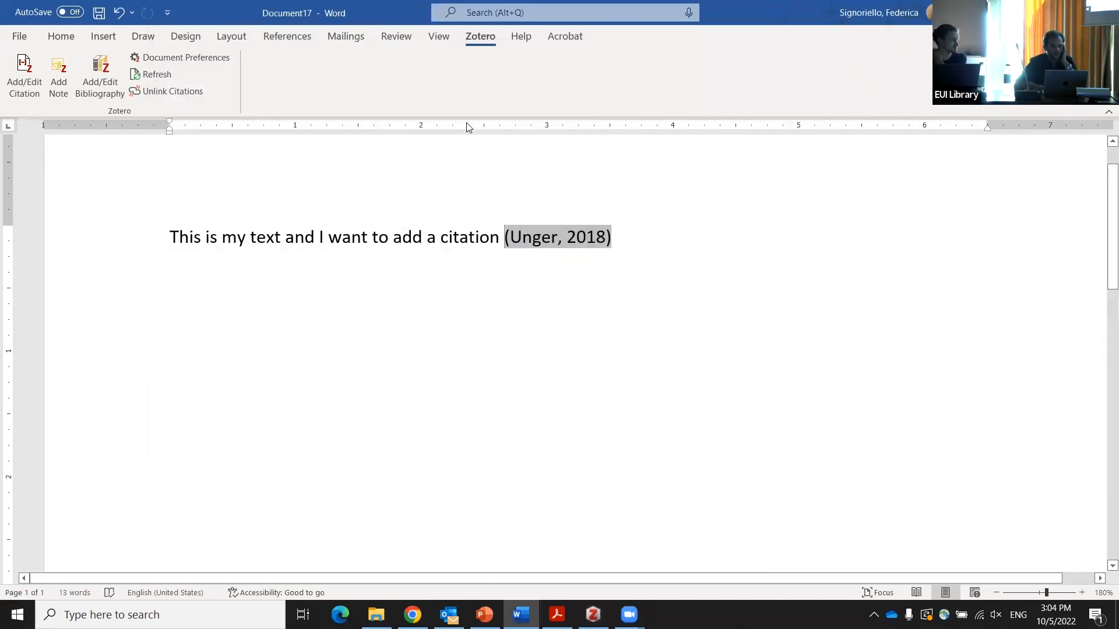
Change the document's citation style to Modern Language Association 9th edition
click(153, 56)
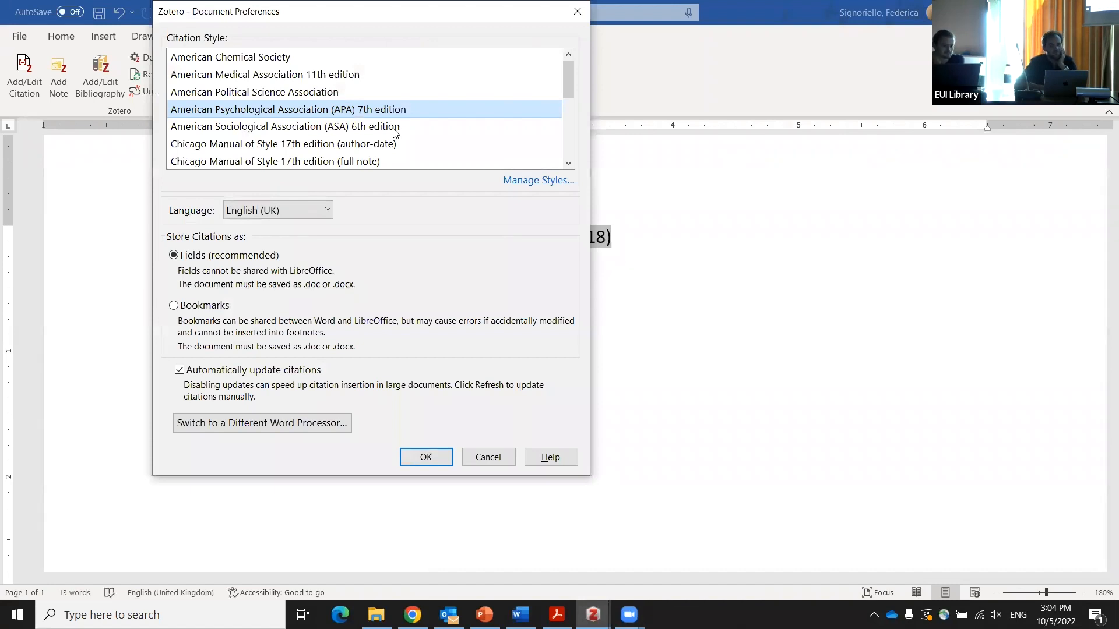
scroll(394, 132, down, 2)
scroll(394, 133, down, 1)
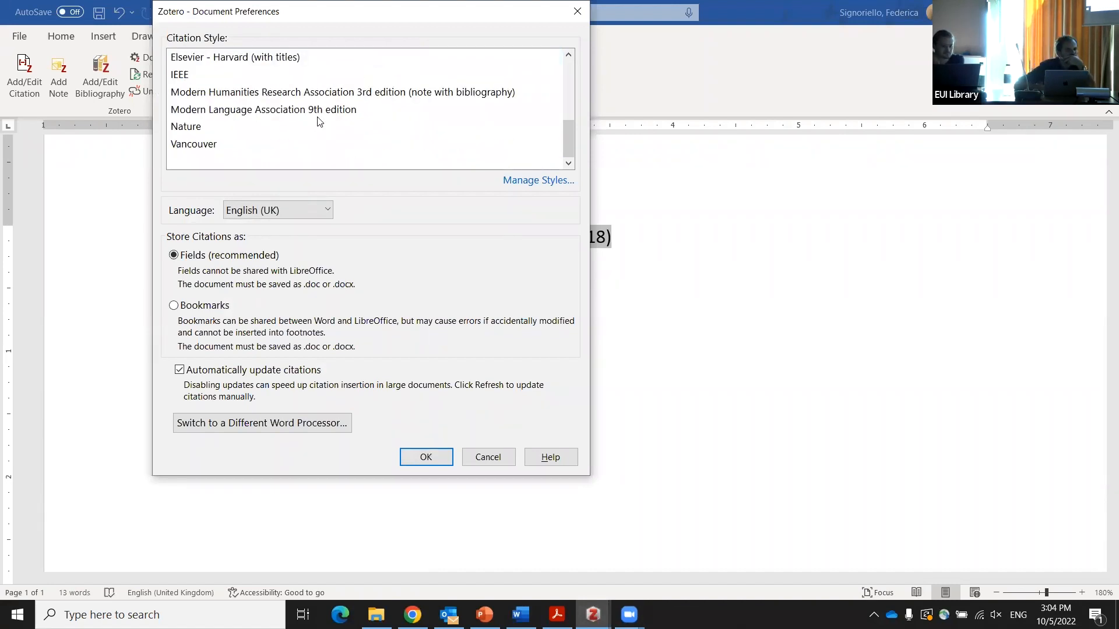
click(302, 114)
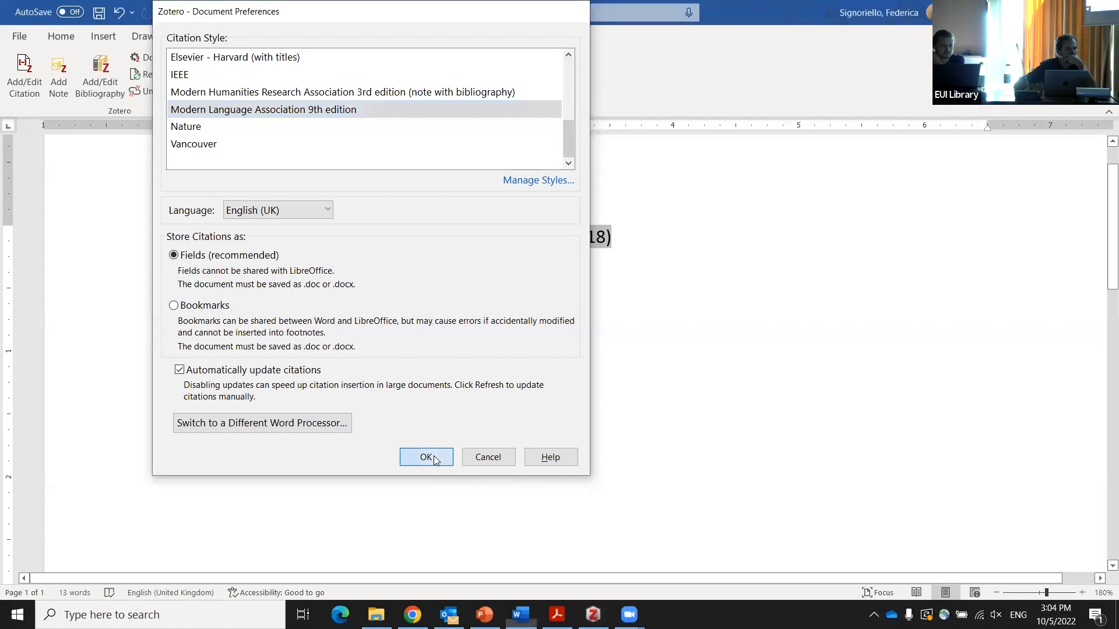
click(433, 456)
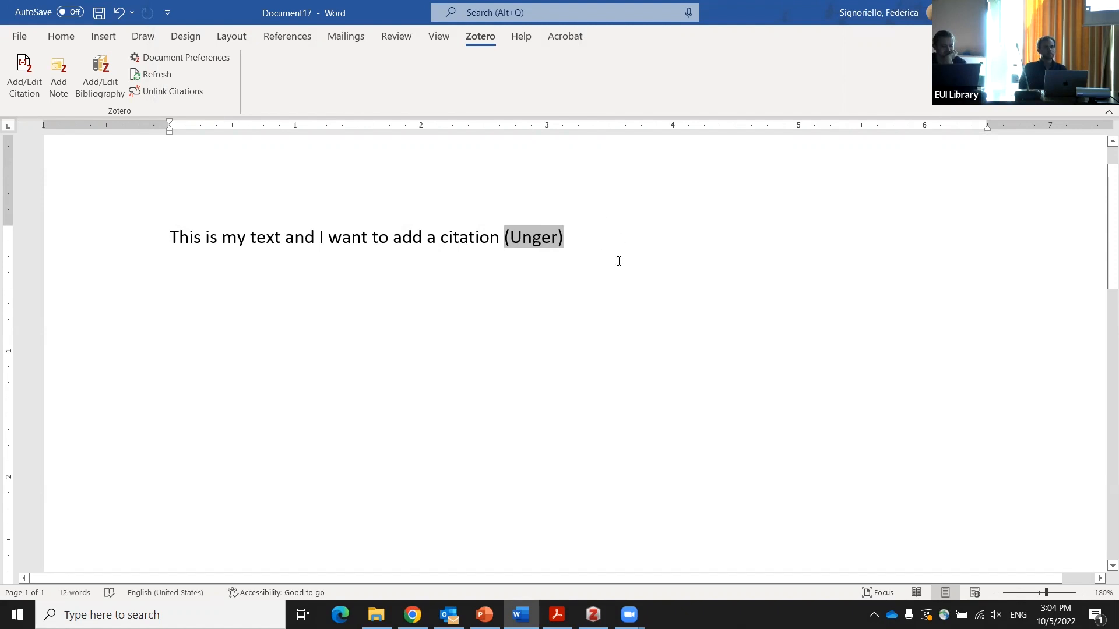
Try to delete the author-only citation at the end of the sentence and insert a new Zotero citation in its place
click(602, 241)
key(BackSpace)
key(BackSpace)
click(24, 74)
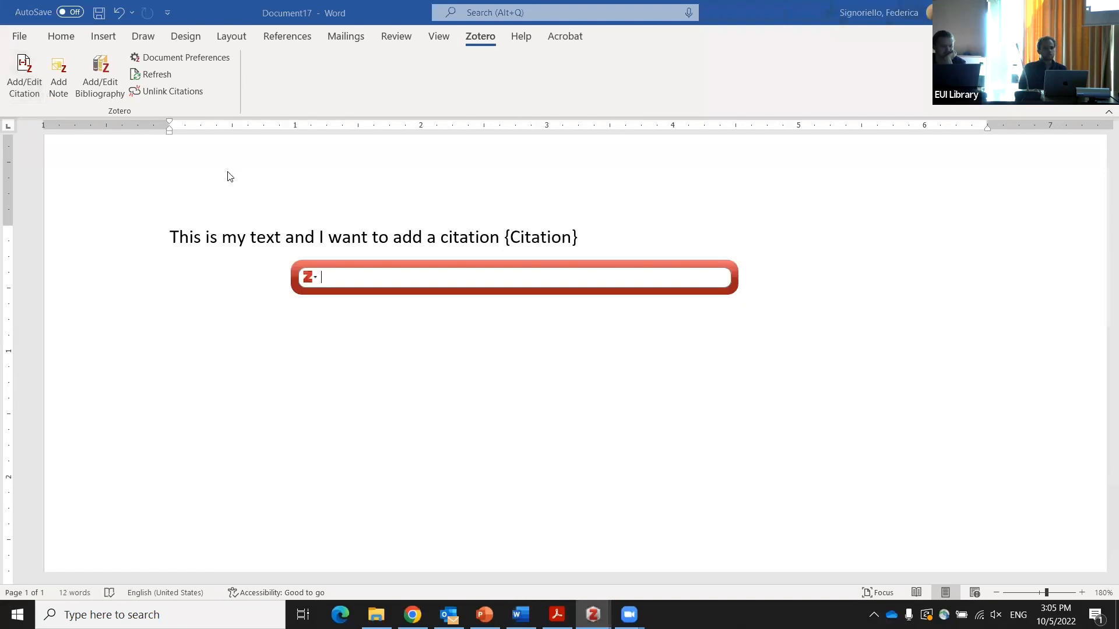
click(674, 383)
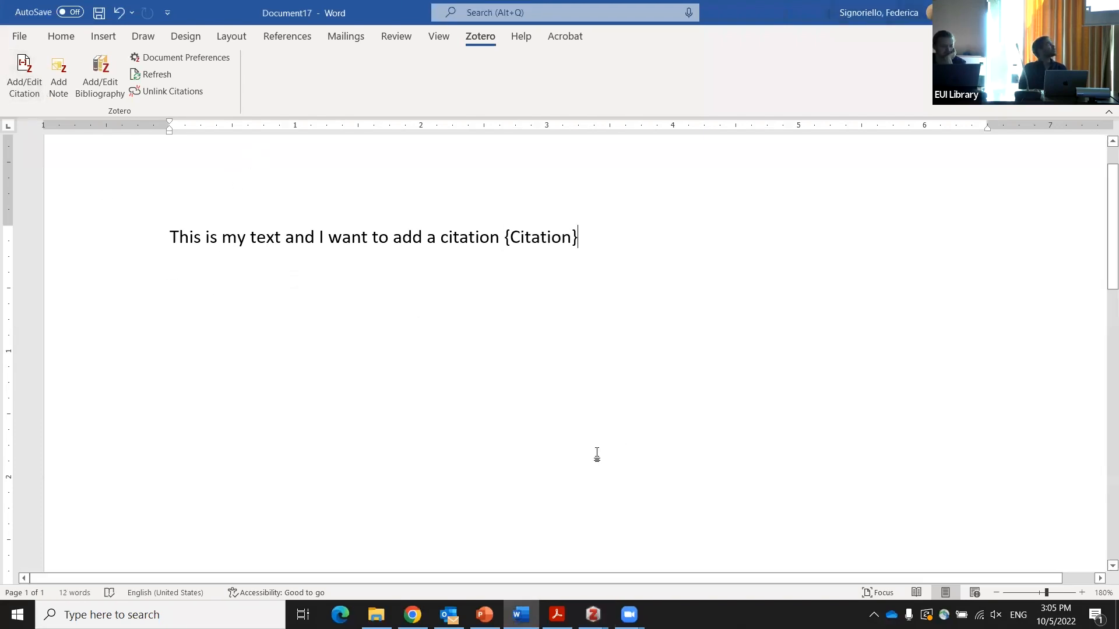
Try to cite the first "International development: a postwar history" reference after the words "Text text" in a new blank document
key(ctrl+n)
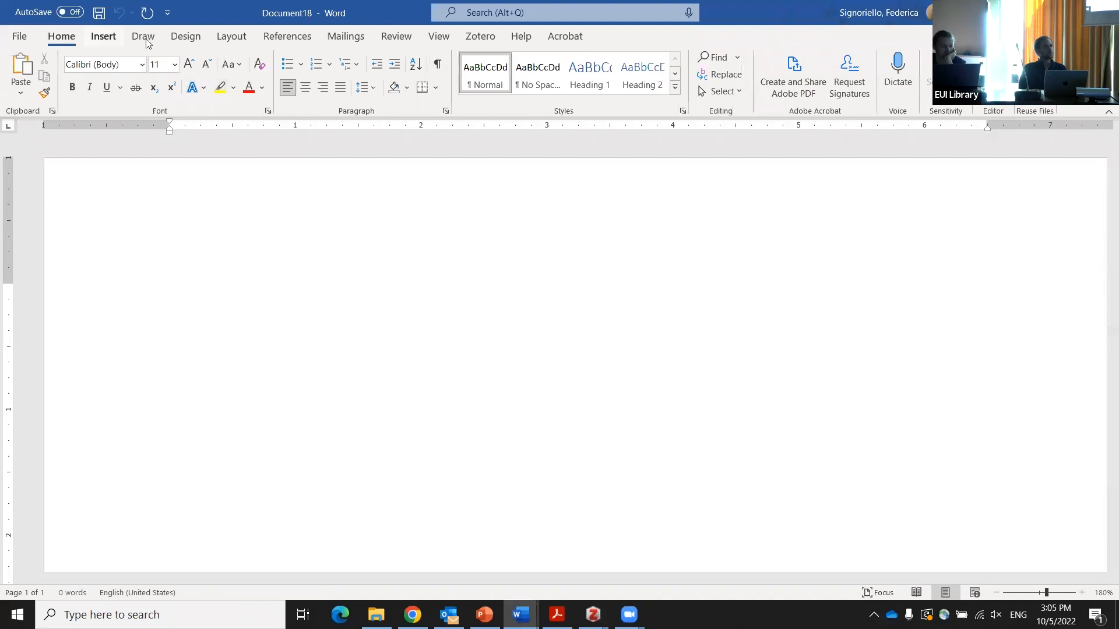
click(480, 37)
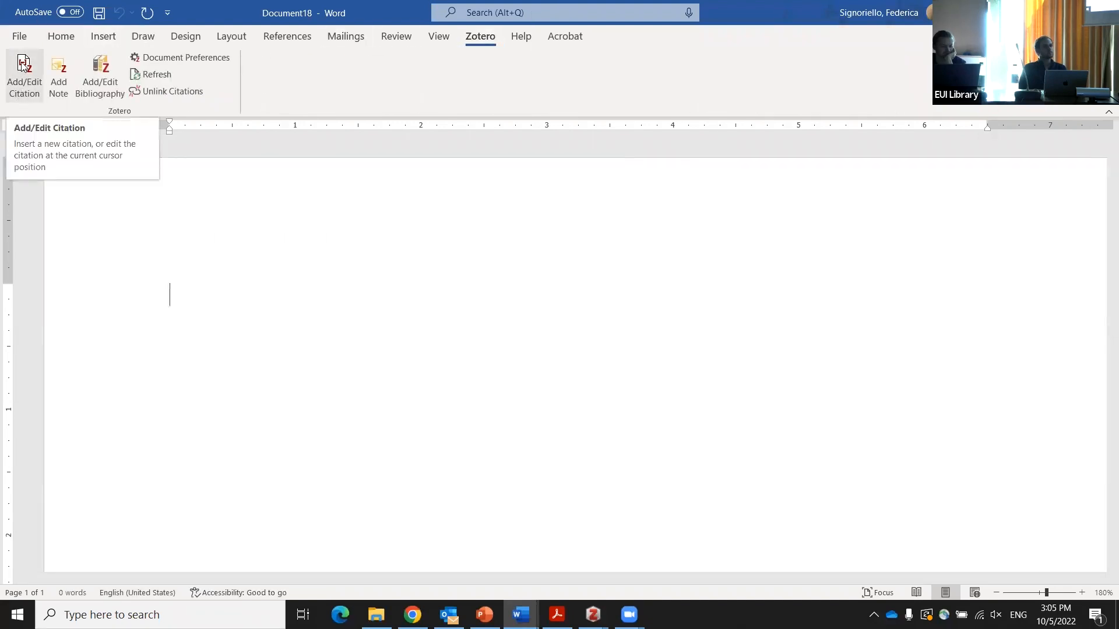
text(Text text)
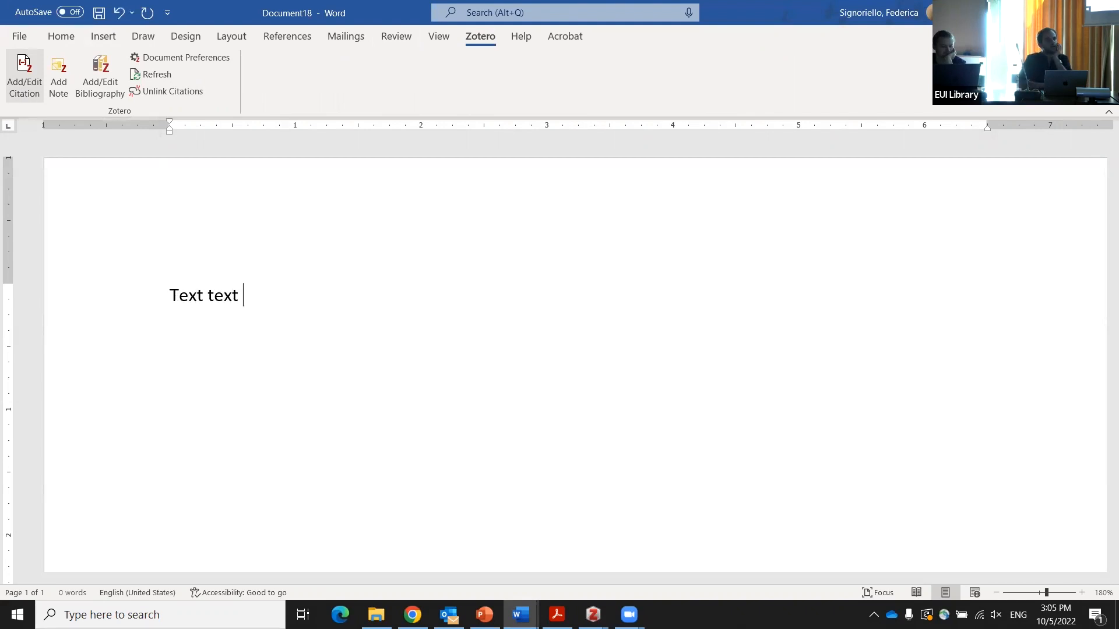
click(24, 76)
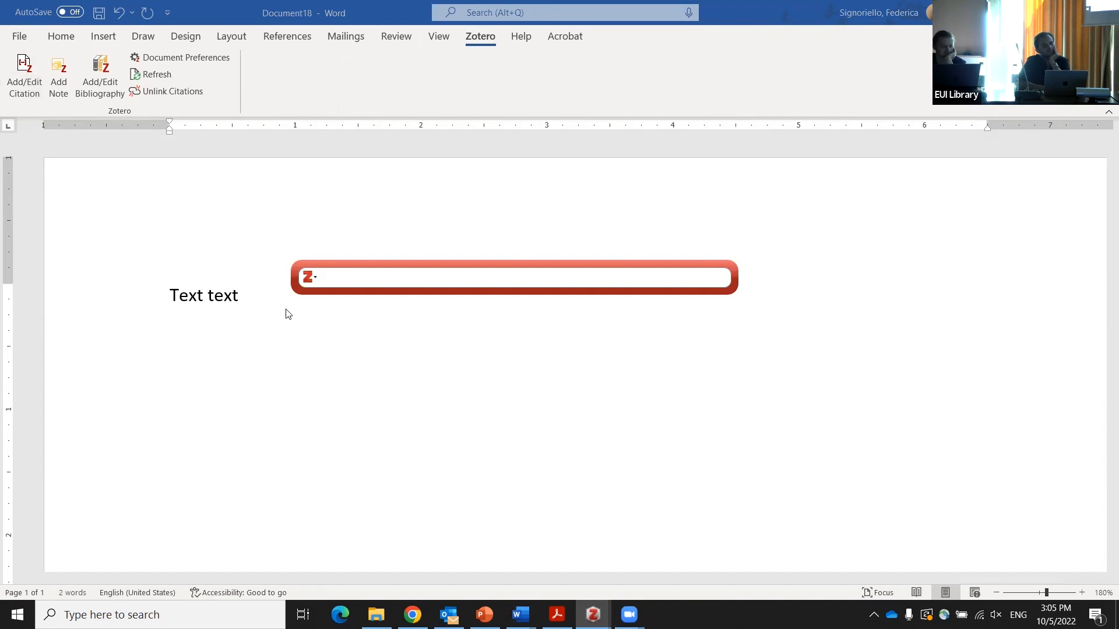
text(unger)
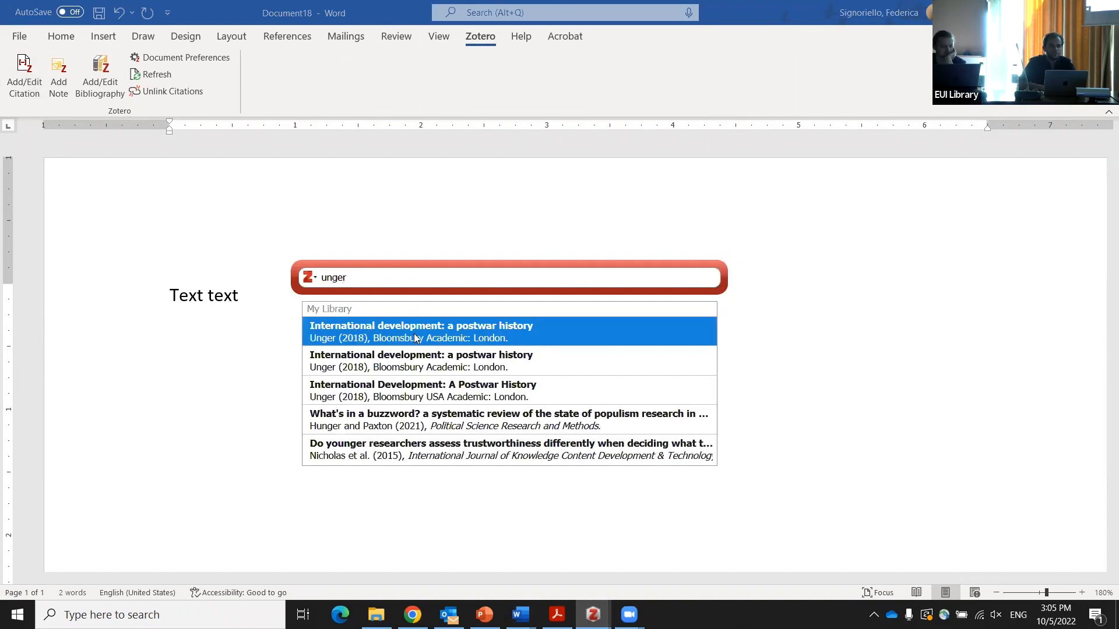
click(416, 338)
key(Return)
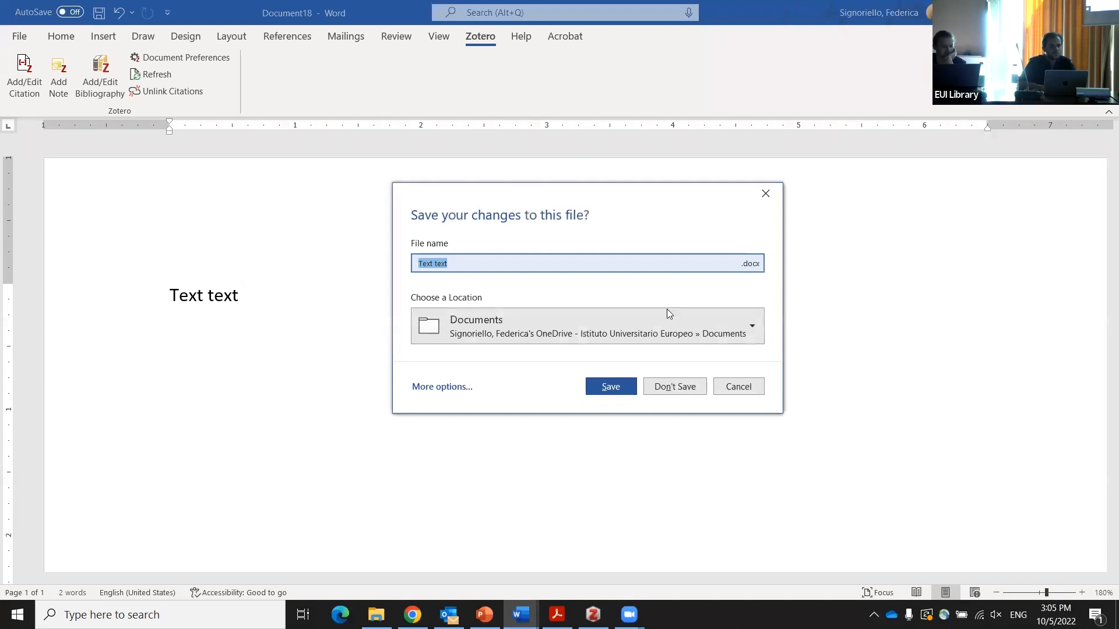
Close both open Word documents without saving and launch Word again with a new blank document
click(689, 389)
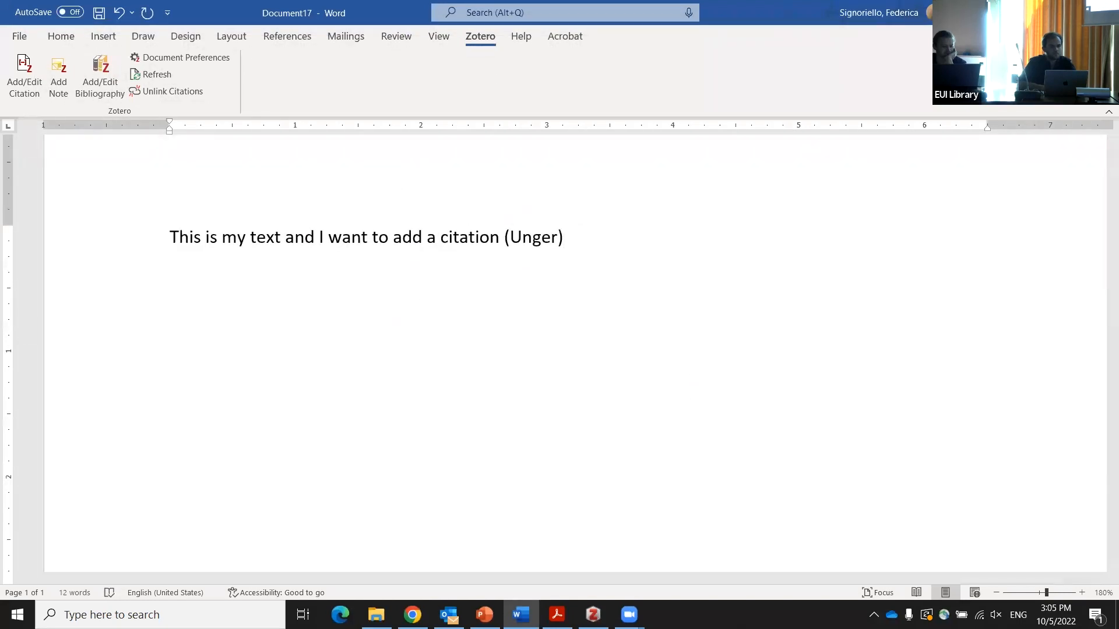
key(ctrl+w)
click(679, 387)
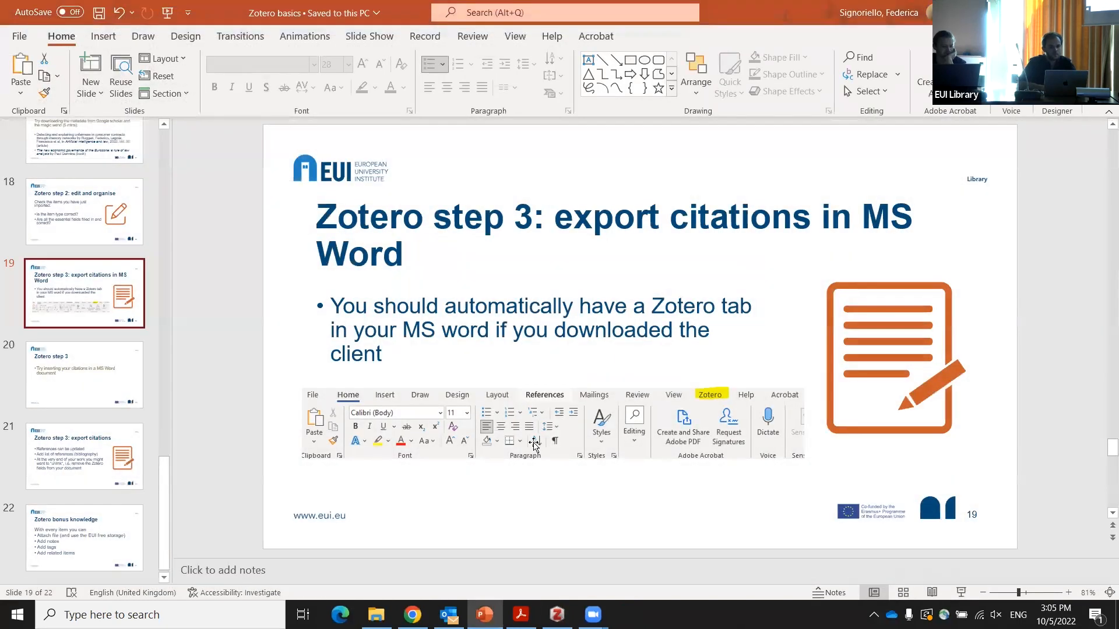
click(117, 615)
text(word)
key(Return)
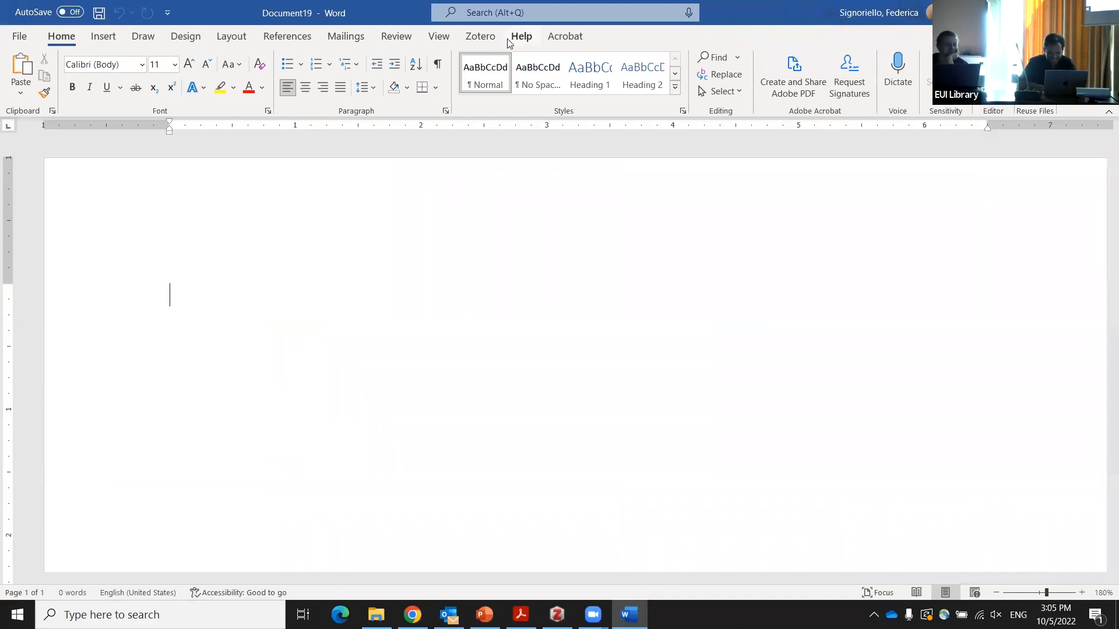
Start a Zotero citation in the blank document with the American Psychological Association (APA) 7th edition style
click(480, 37)
click(26, 88)
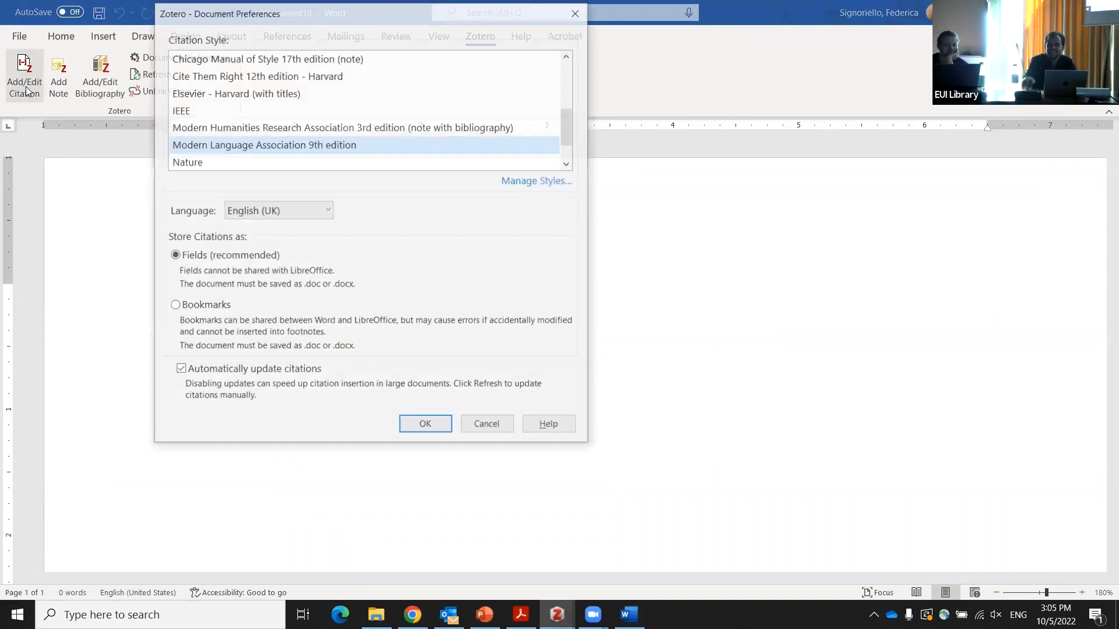
scroll(252, 147, up, 3)
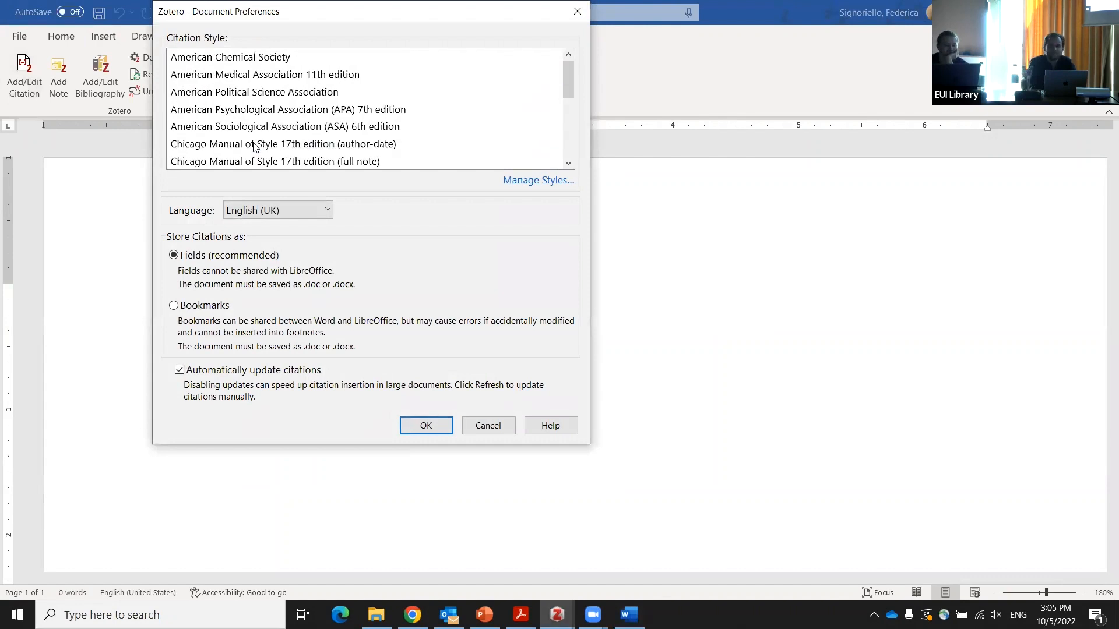
scroll(254, 146, down, 1)
click(339, 58)
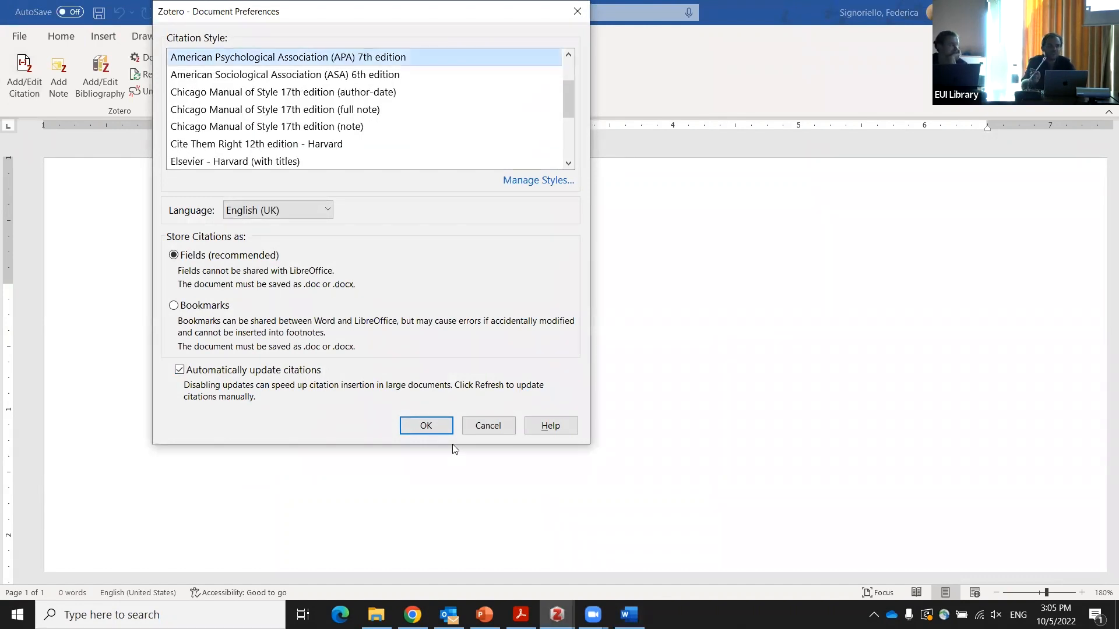
click(429, 426)
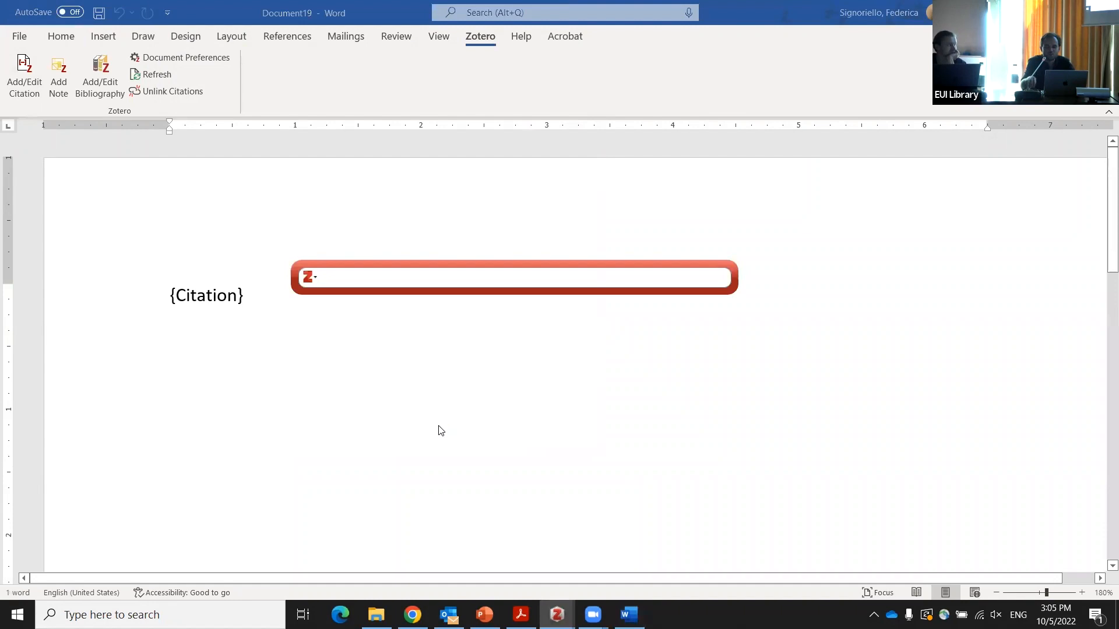
Insert a citation of the first 2018 Bloomsbury Academic entry for "International development: a postwar history"
text(unger)
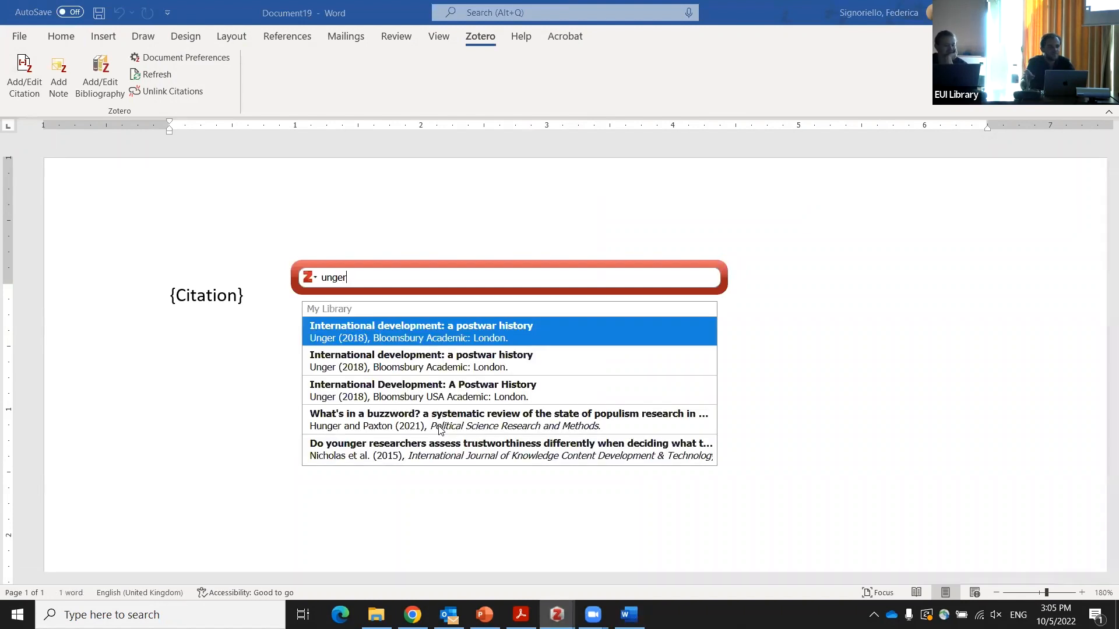
key(Return)
key(Return)
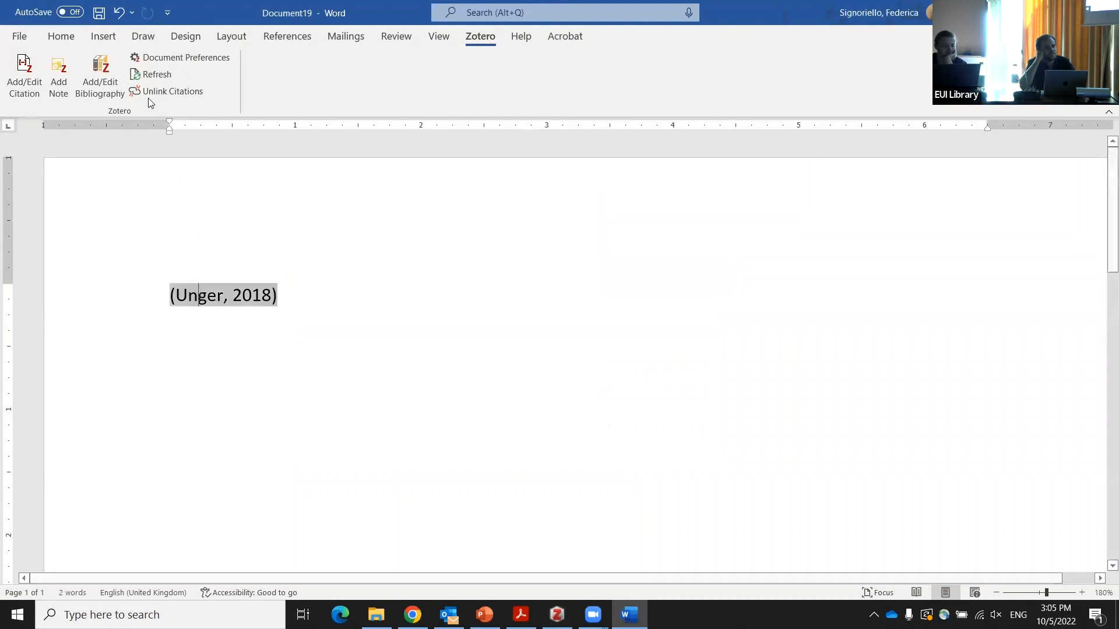
Change the document's citation style to Chicago Manual of Style 17th edition (author-date)
click(172, 57)
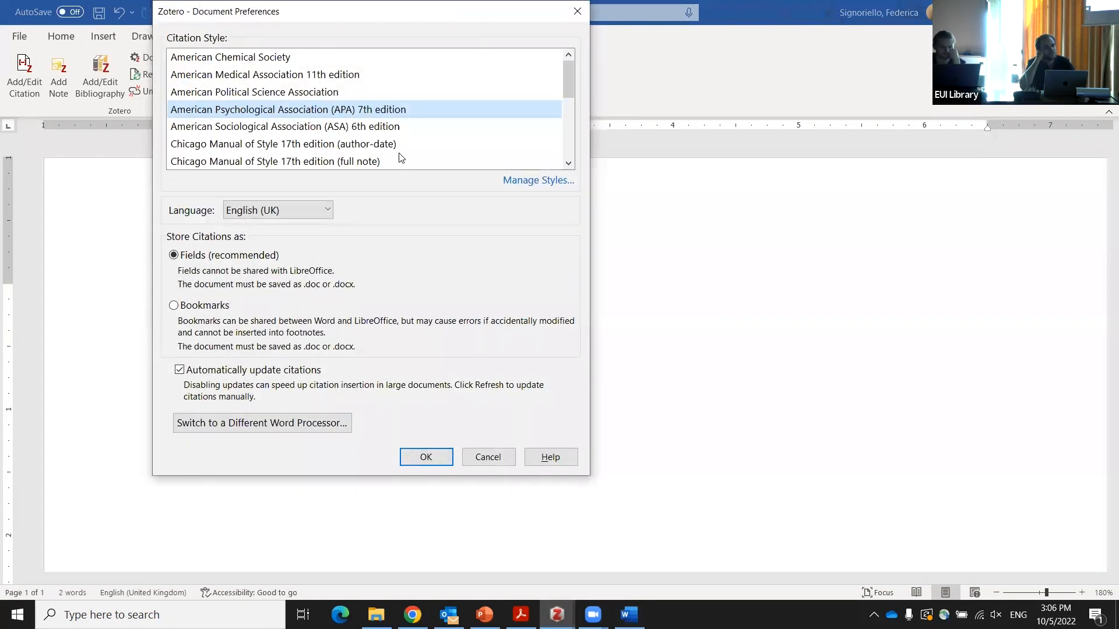
click(387, 144)
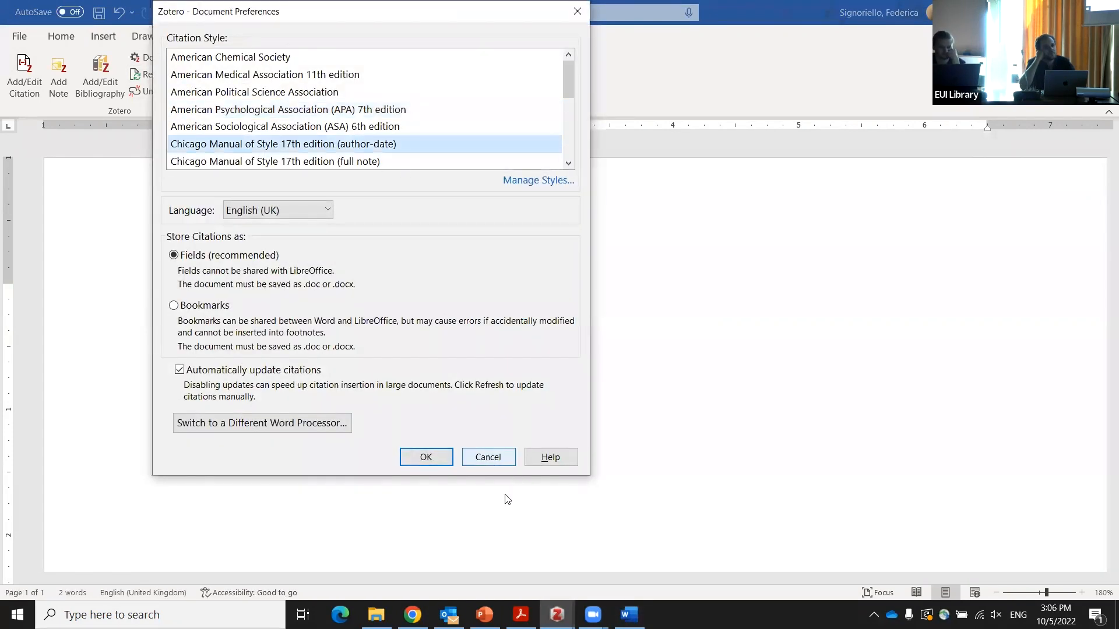
click(433, 458)
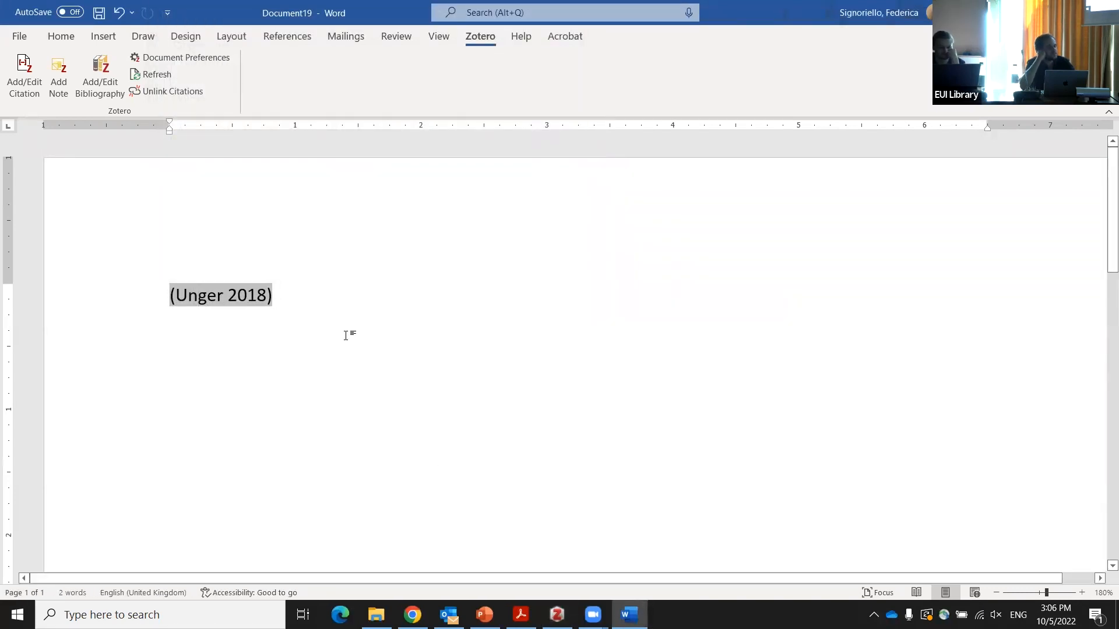
Replace the existing citation with one for the 2018 Bloomsbury USA Academic entry of "International Development: A Postwar History"
click(334, 303)
key(ctrl+a)
key(Delete)
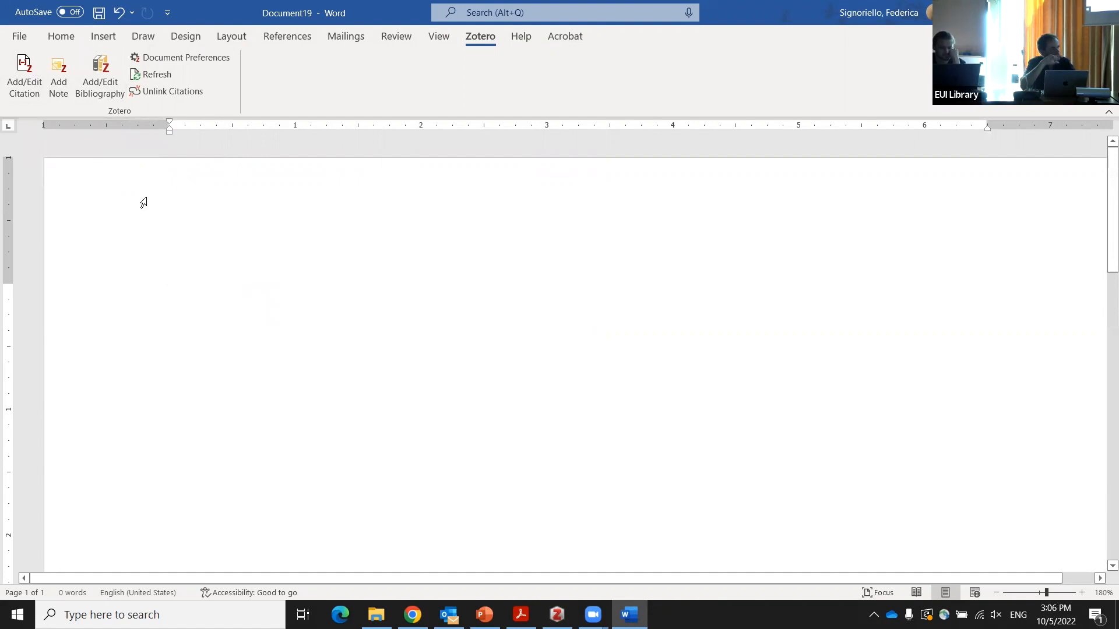
click(29, 79)
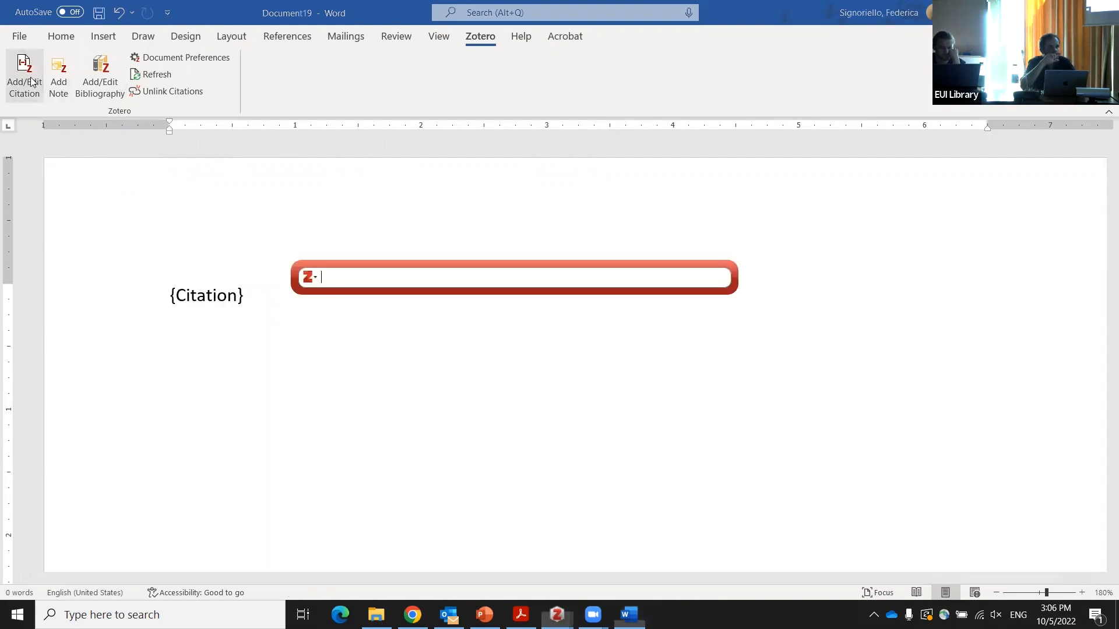
text(unger)
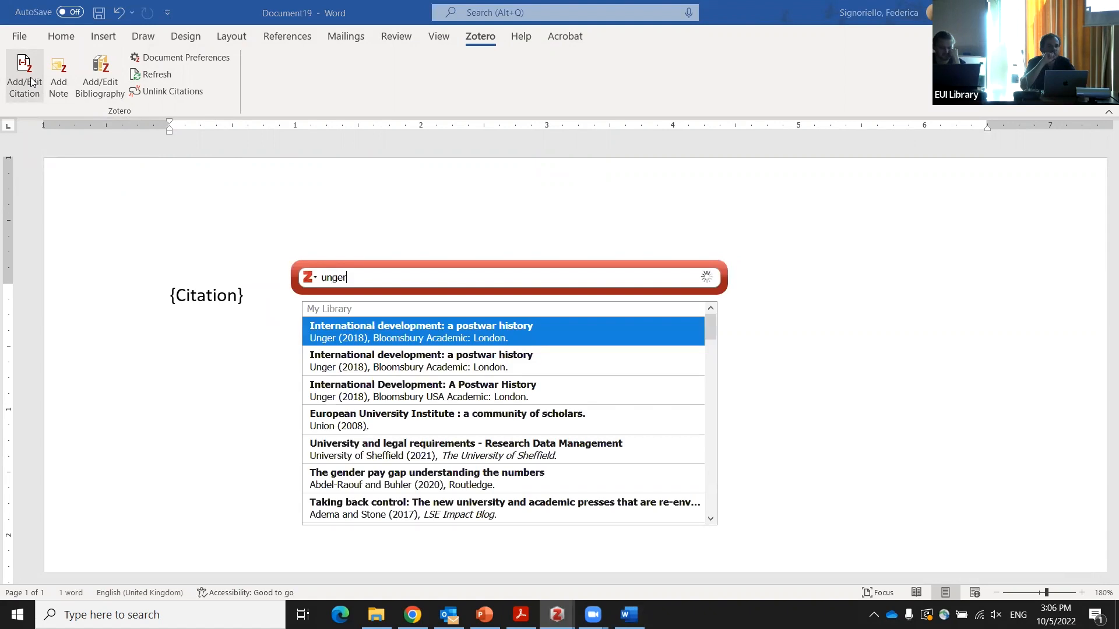
click(469, 392)
key(Return)
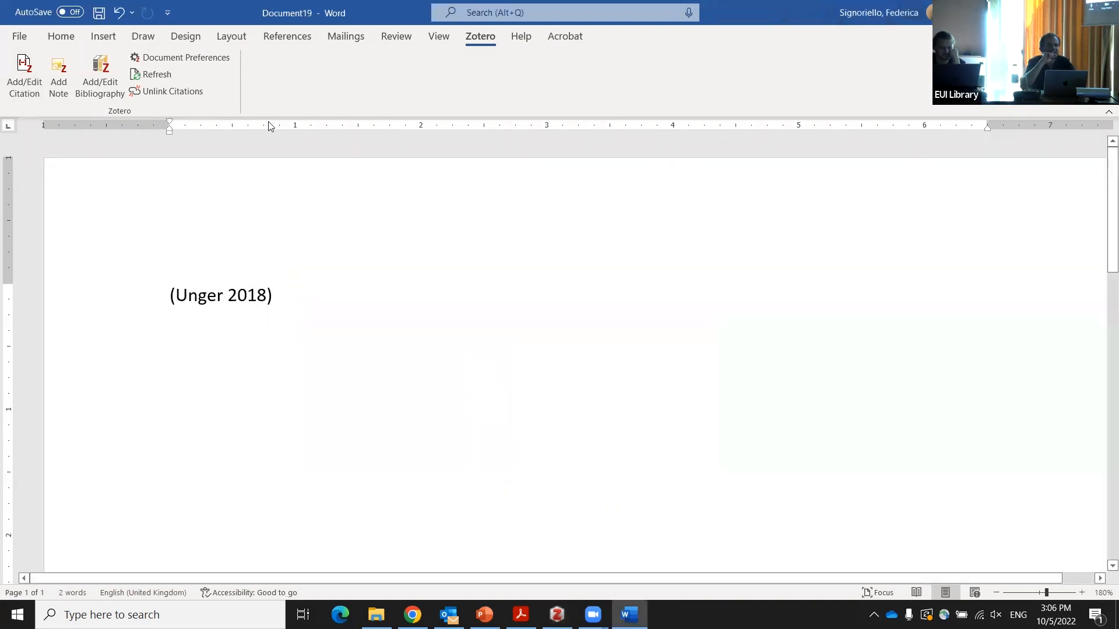
Add the words "Text text text" in front of the citation
click(234, 296)
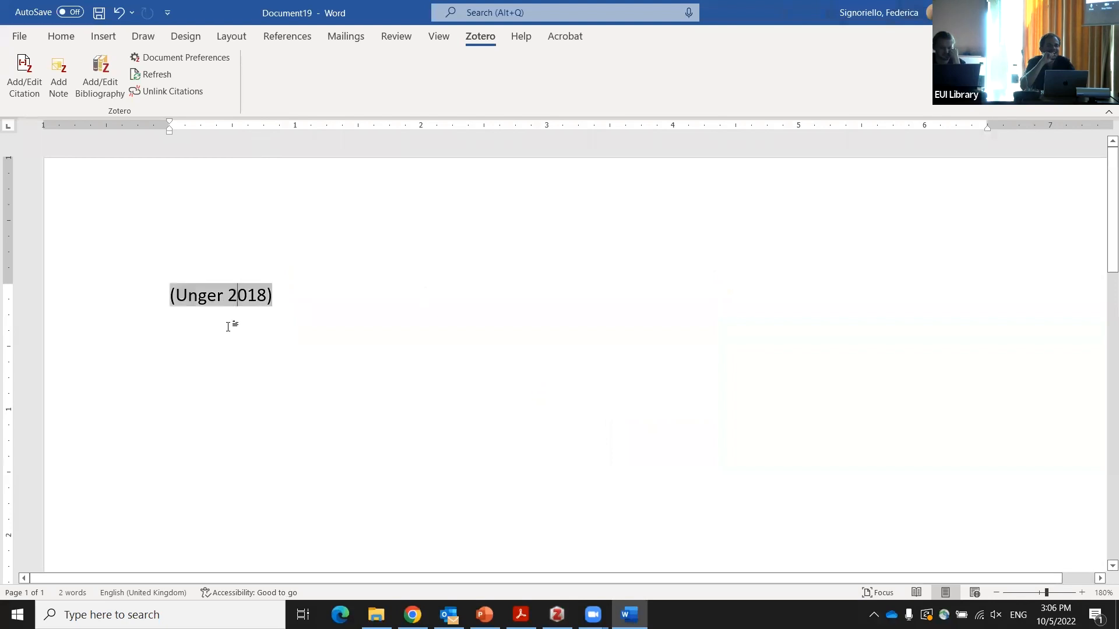
click(171, 297)
text(Text )
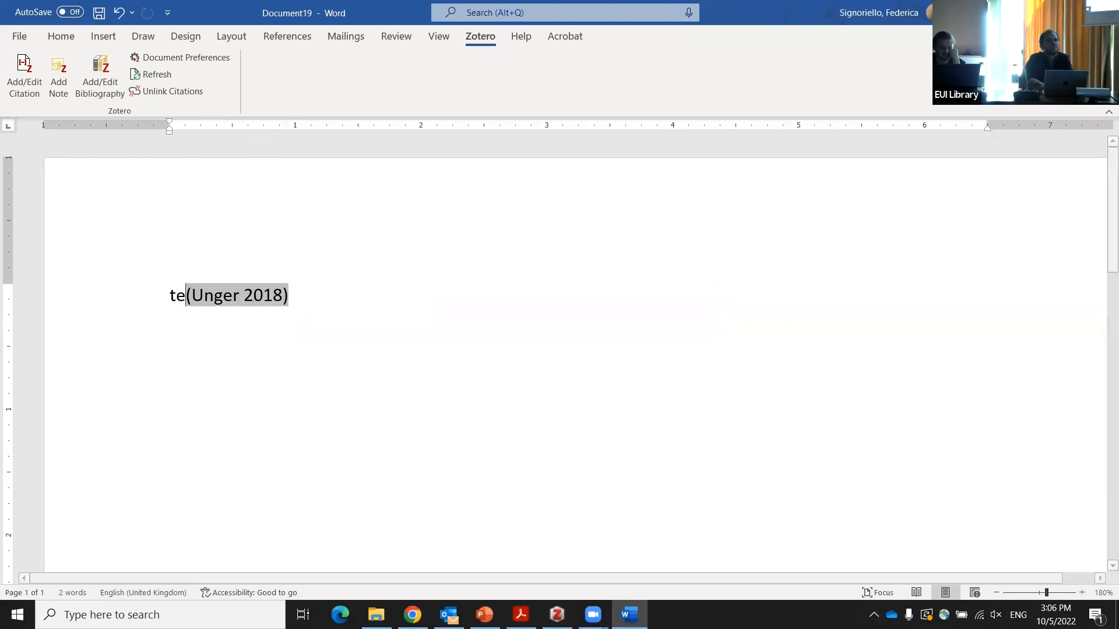
text(text text)
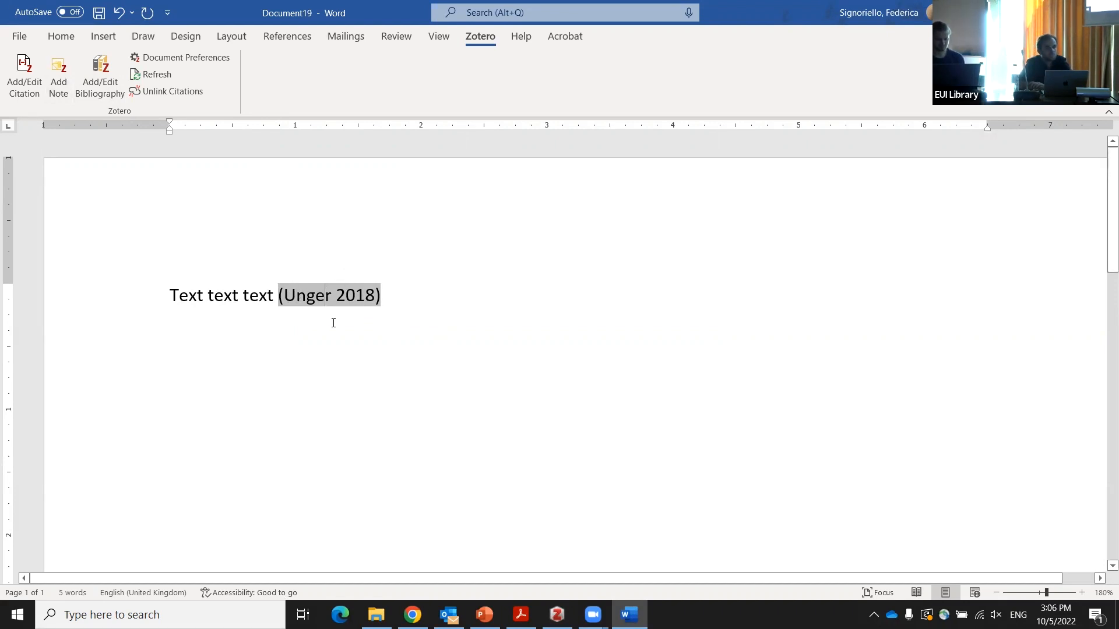
Delete the whole citation field after the text, and undo the deletion
drag(392, 296, 275, 299)
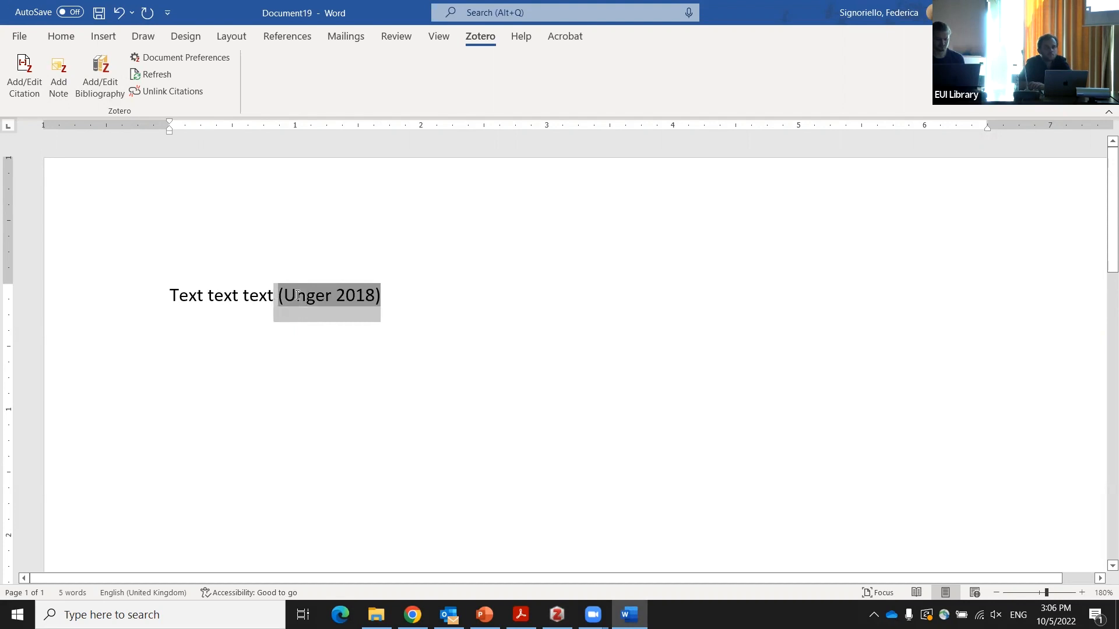
click(326, 304)
click(382, 297)
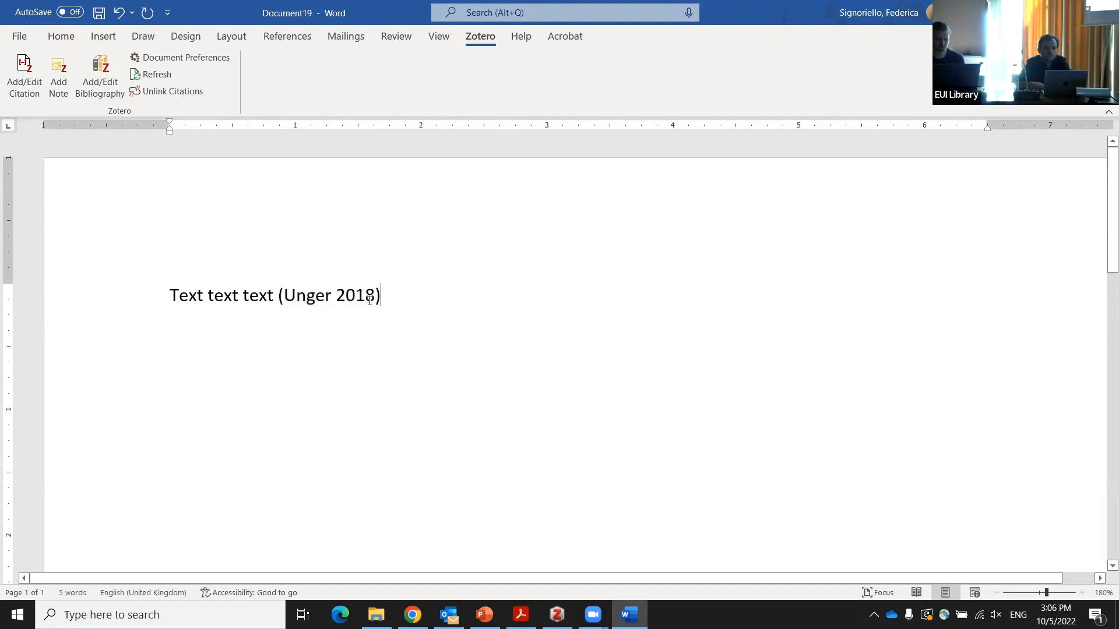
key(BackSpace)
key(BackSpace)
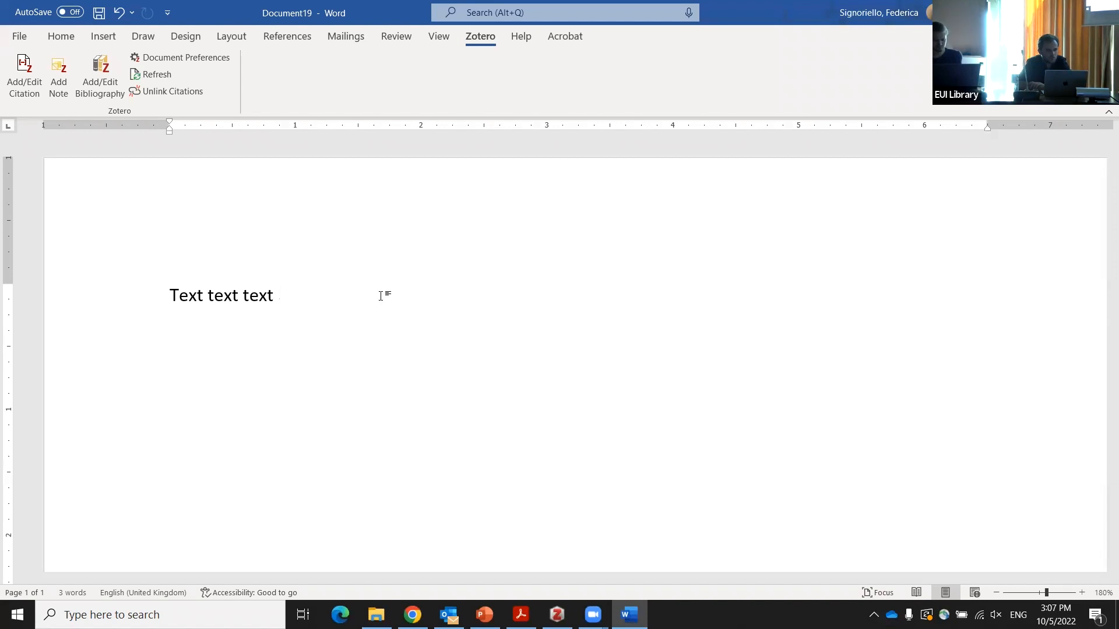
key(ctrl+z)
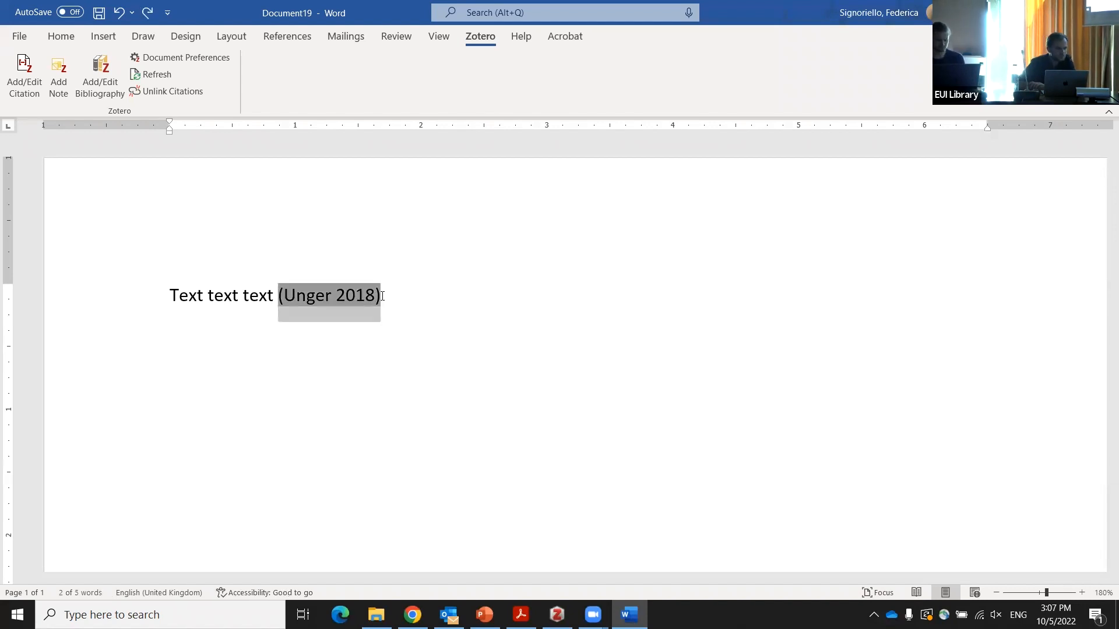
Manually add the page reference "p. 28" after the year inside the citation's parentheses
click(369, 295)
click(378, 295)
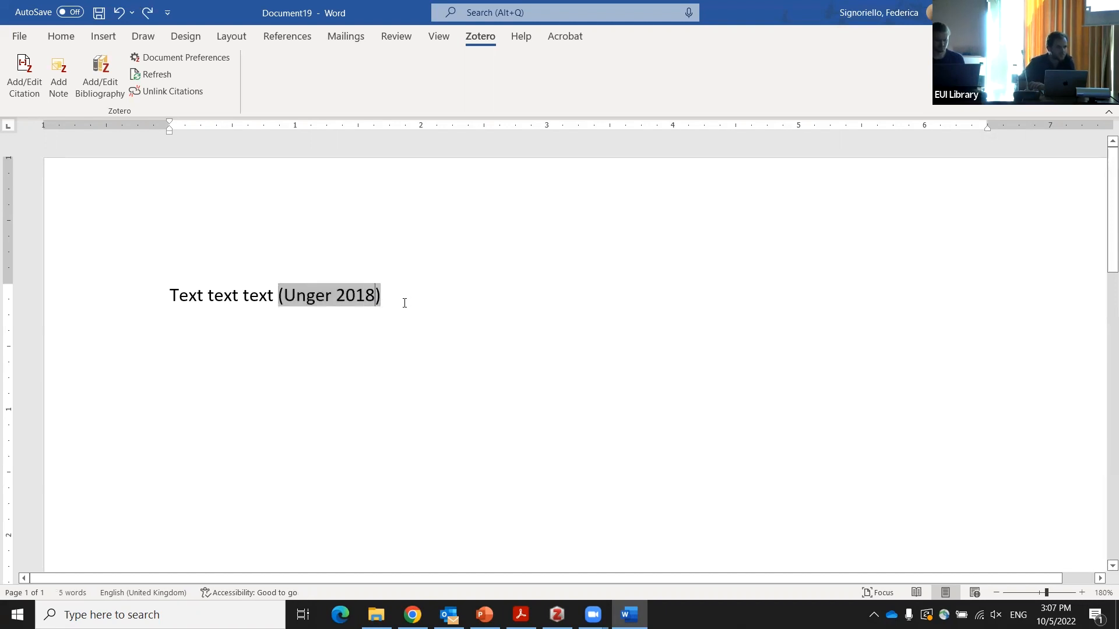
text(chng)
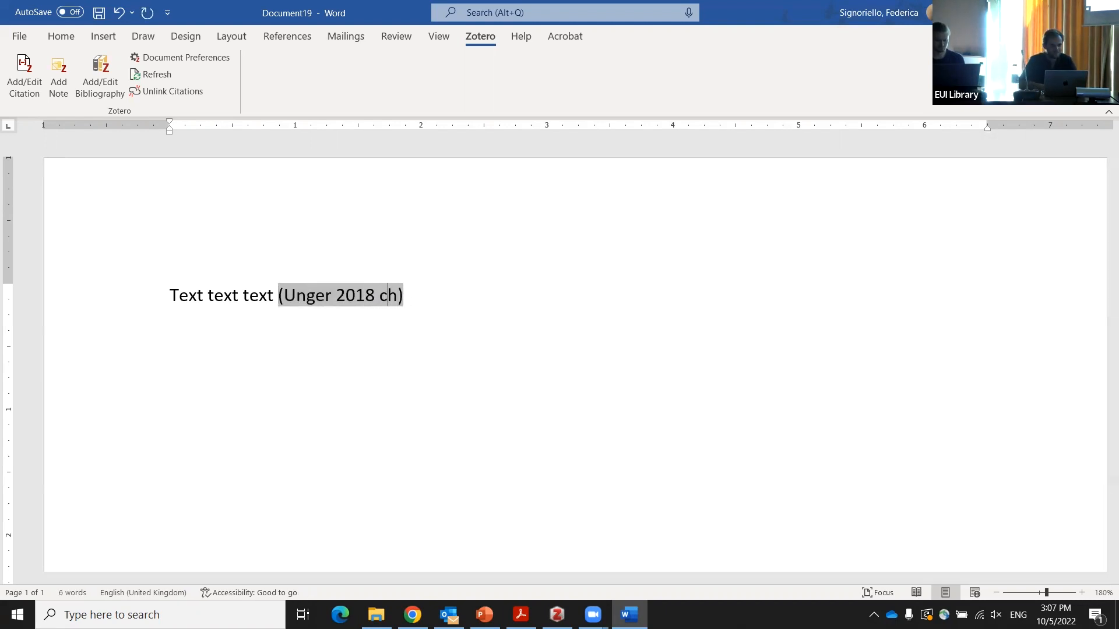
key(BackSpace)
key(BackSpace)
key(BackSpace)
key(BackSpace)
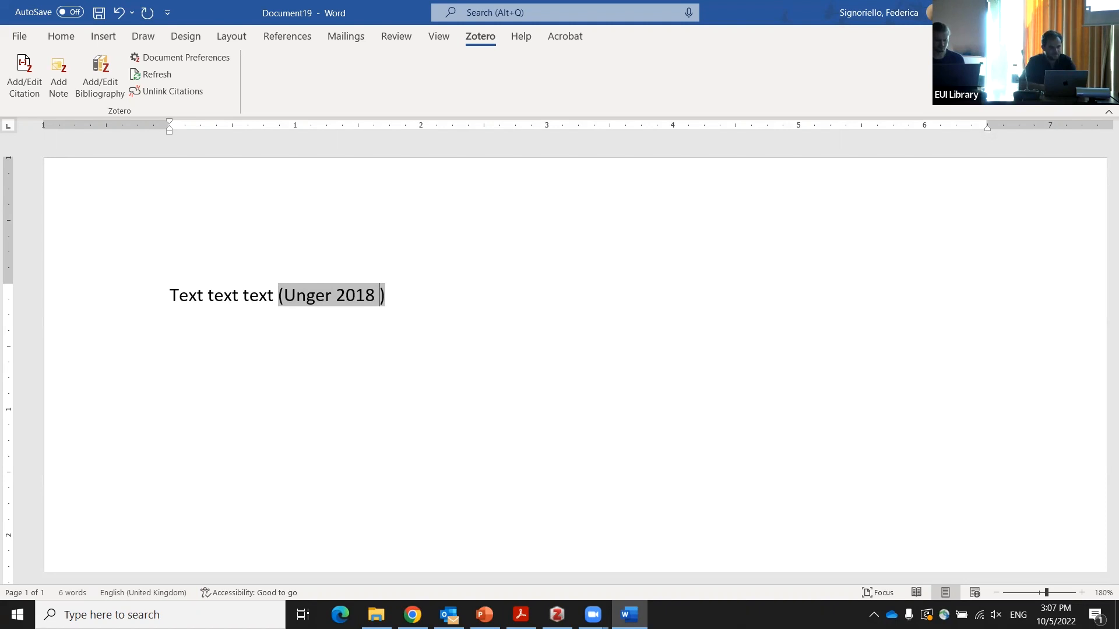
text(p. 28)
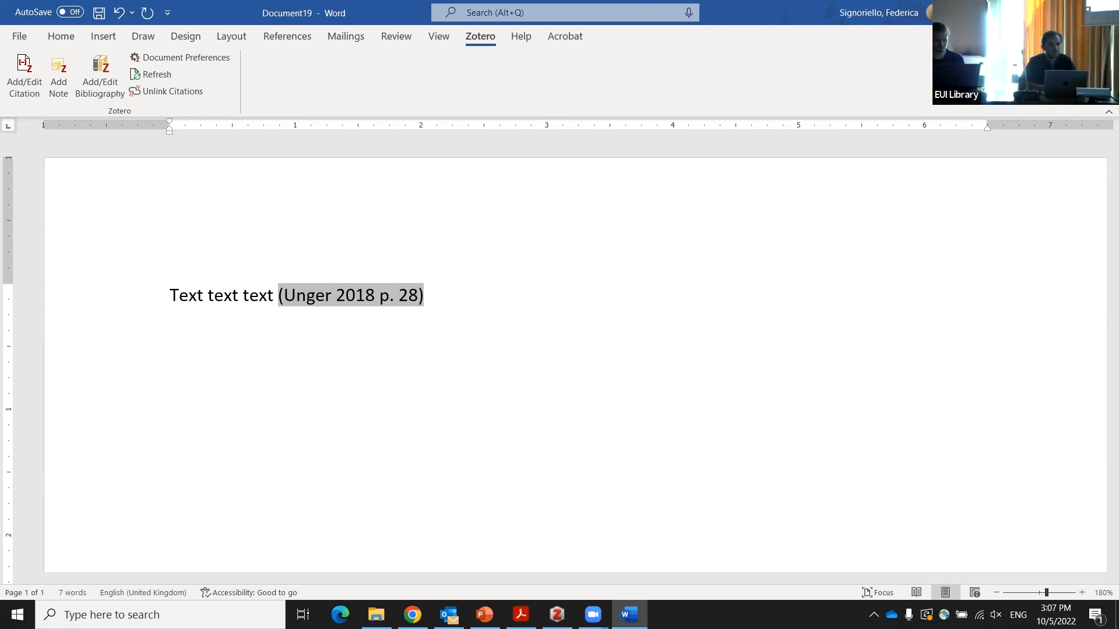
Remove the manually added page reference from the citation
key(BackSpace)
key(BackSpace)
key(BackSpace)
key(BackSpace)
key(BackSpace)
key(BackSpace)
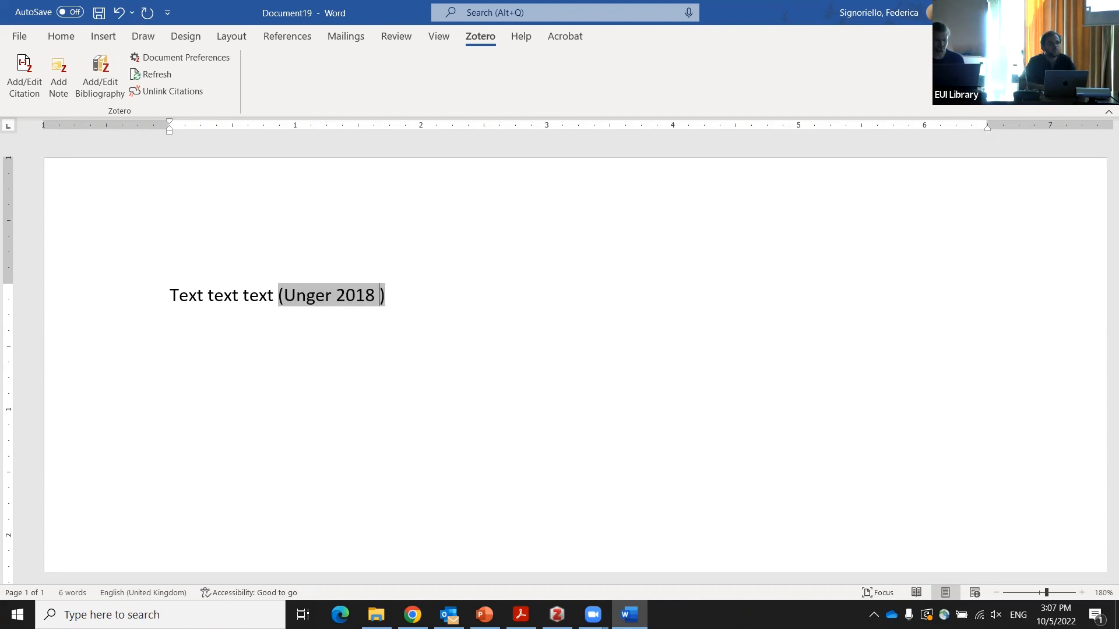
Add the 2009 Library Hi Tech article "Measuring the institution's footprint in the web" as a second source in the citation
click(316, 293)
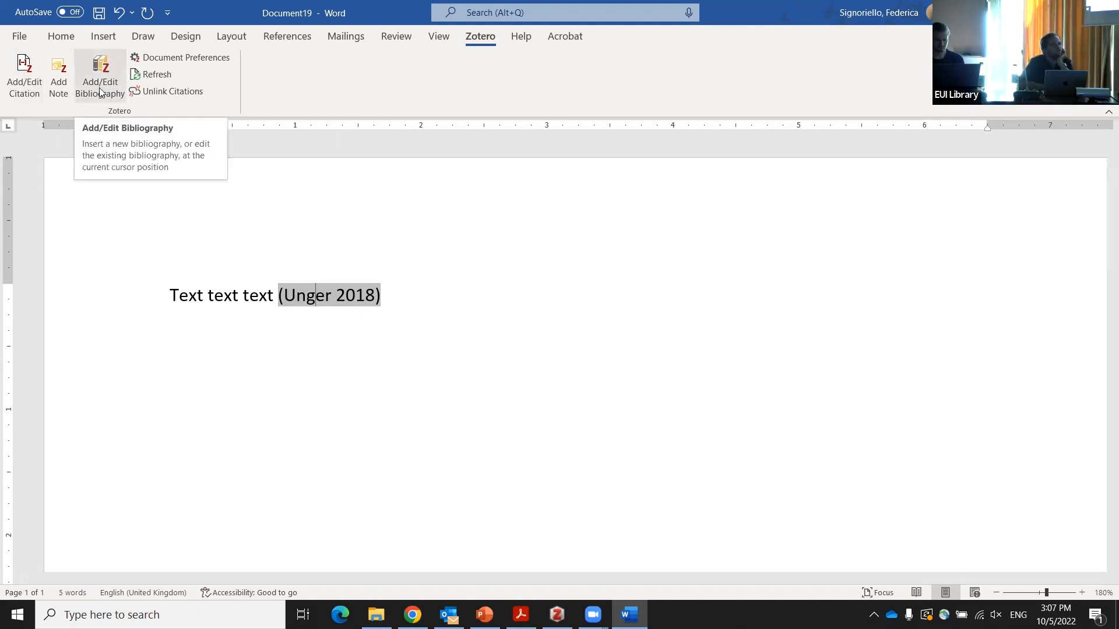
click(22, 75)
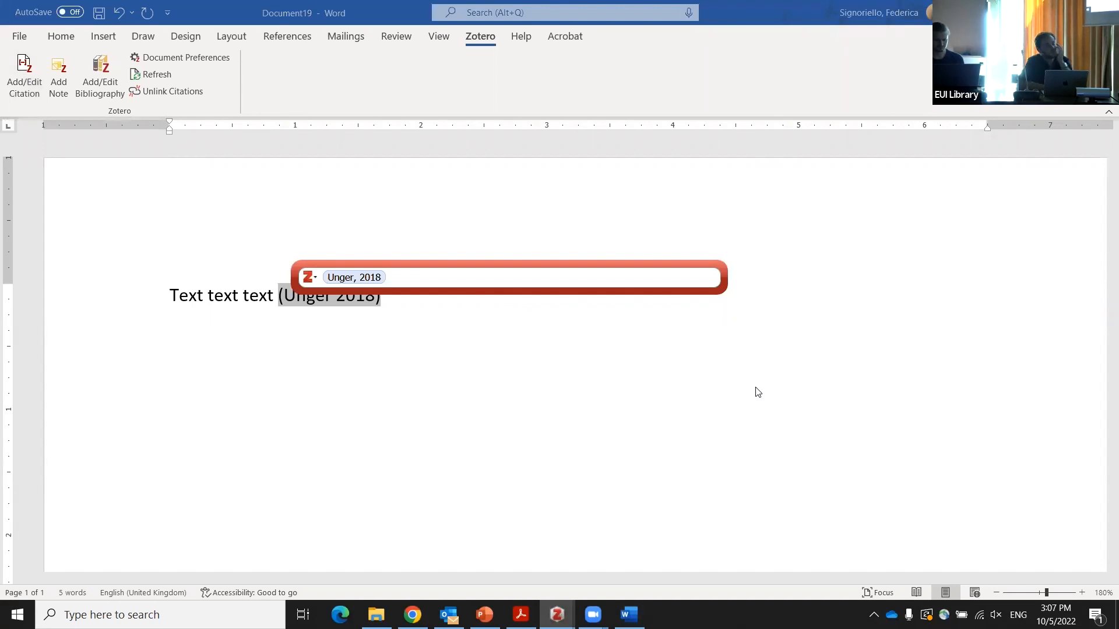
text(brys)
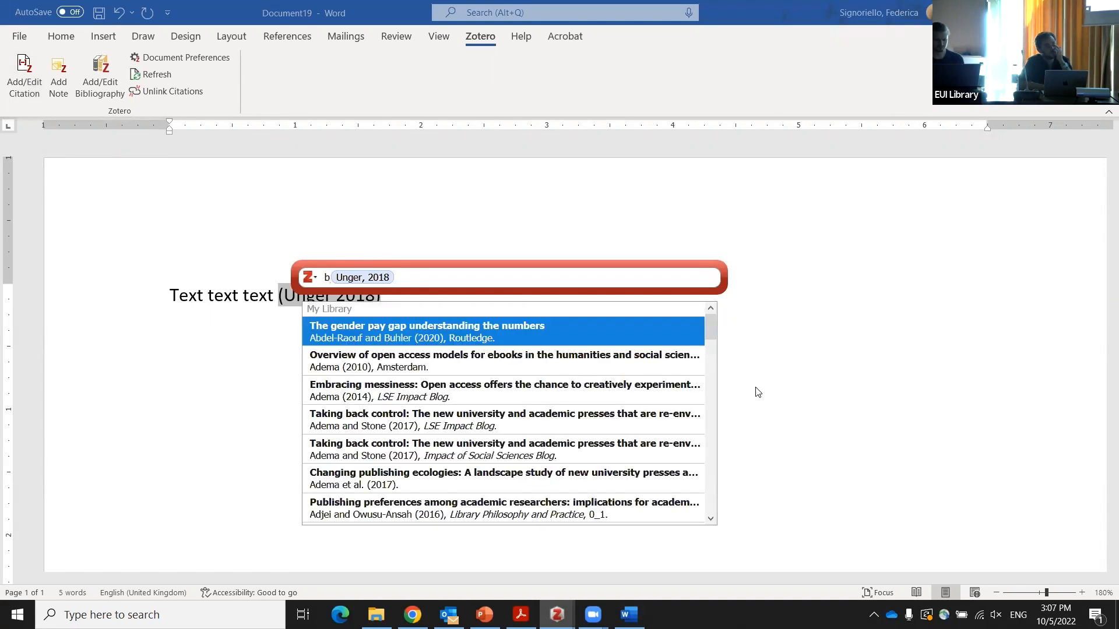
key(BackSpace)
key(BackSpace)
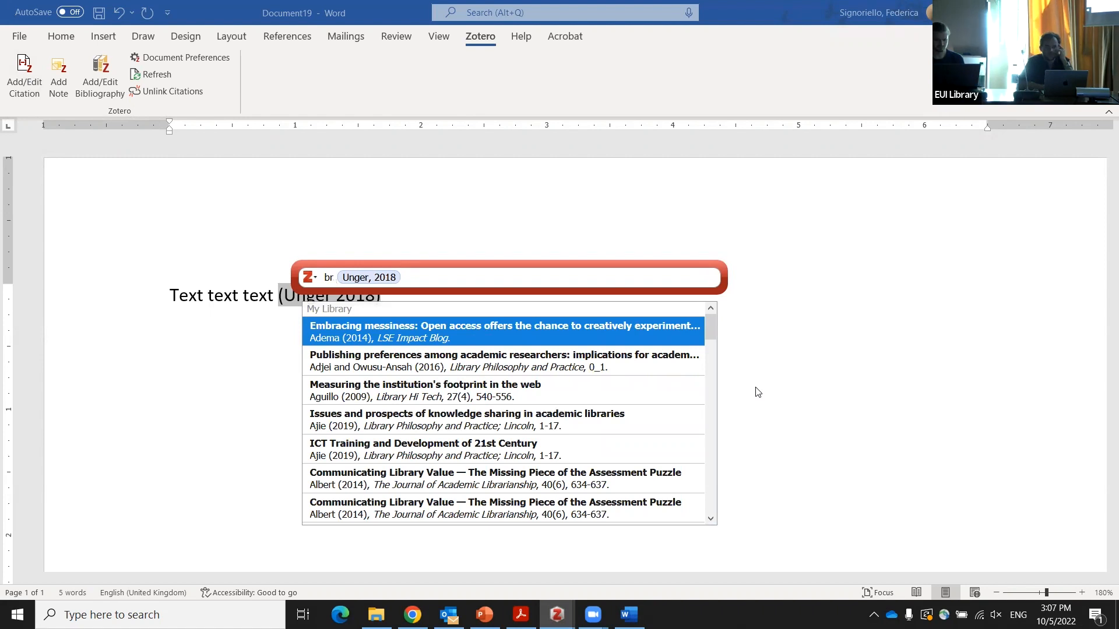
click(484, 391)
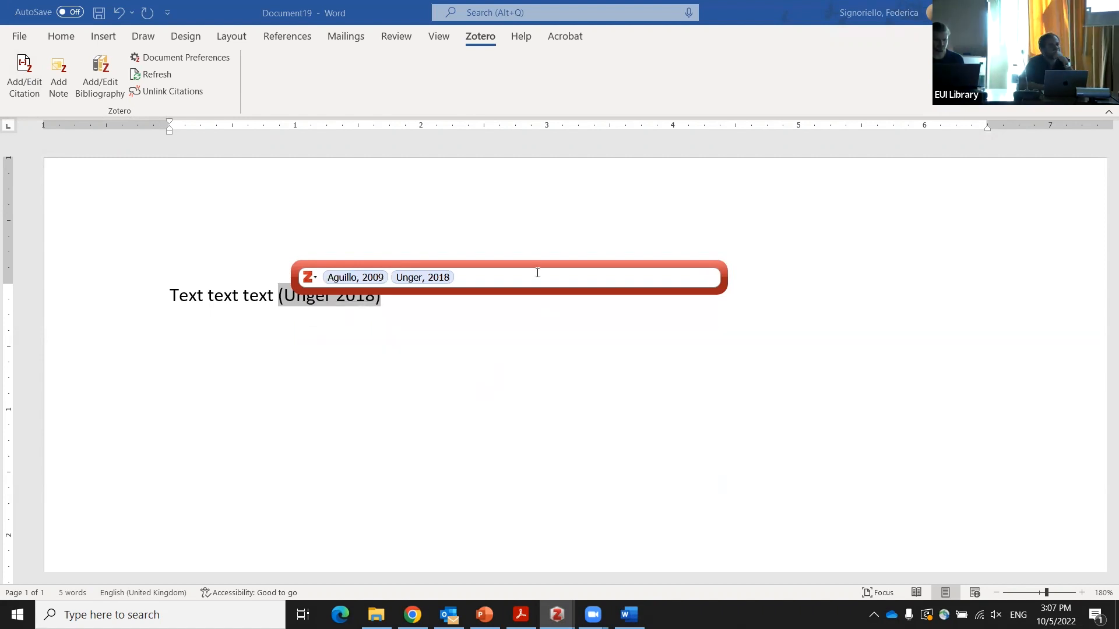
key(Return)
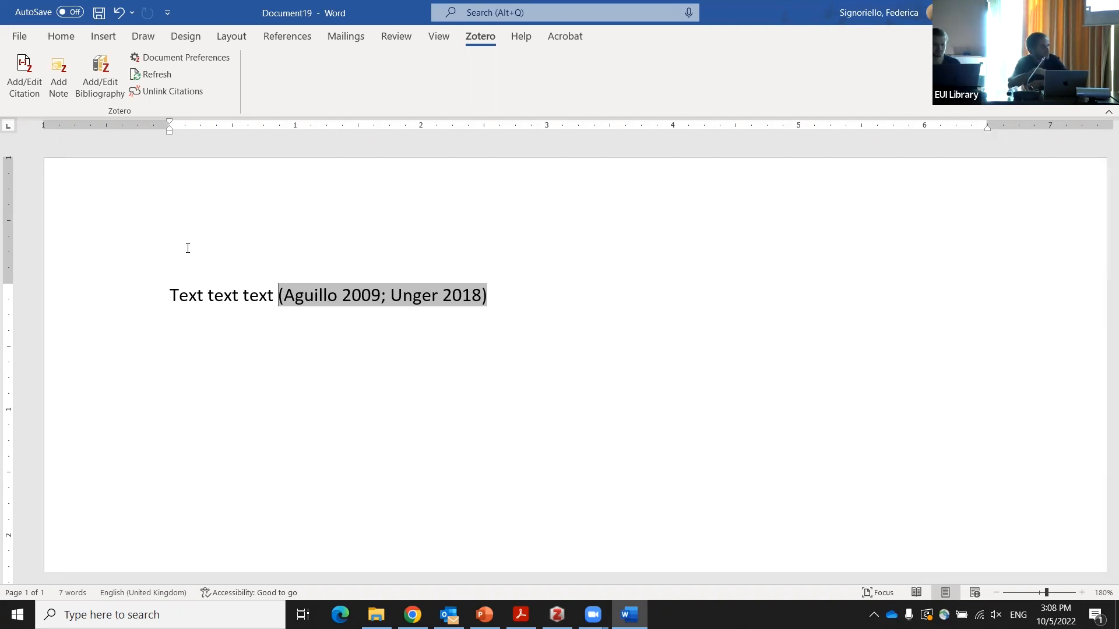
Set the page to 55 for the source "International Development: A Postwar History" through the citation editor
click(483, 293)
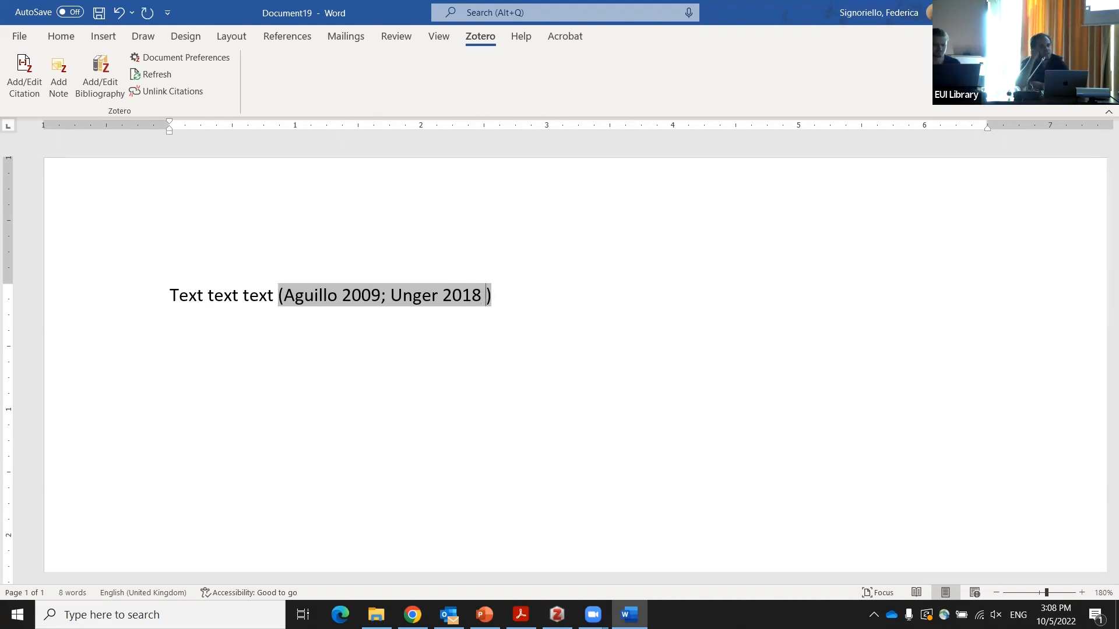
key(BackSpace)
click(24, 75)
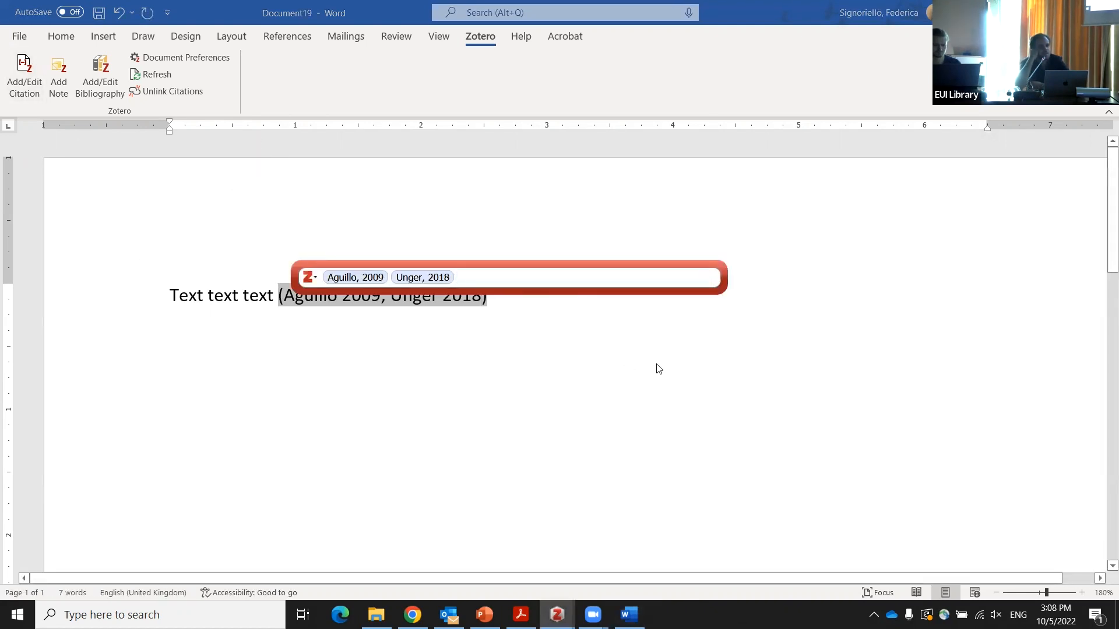
click(418, 278)
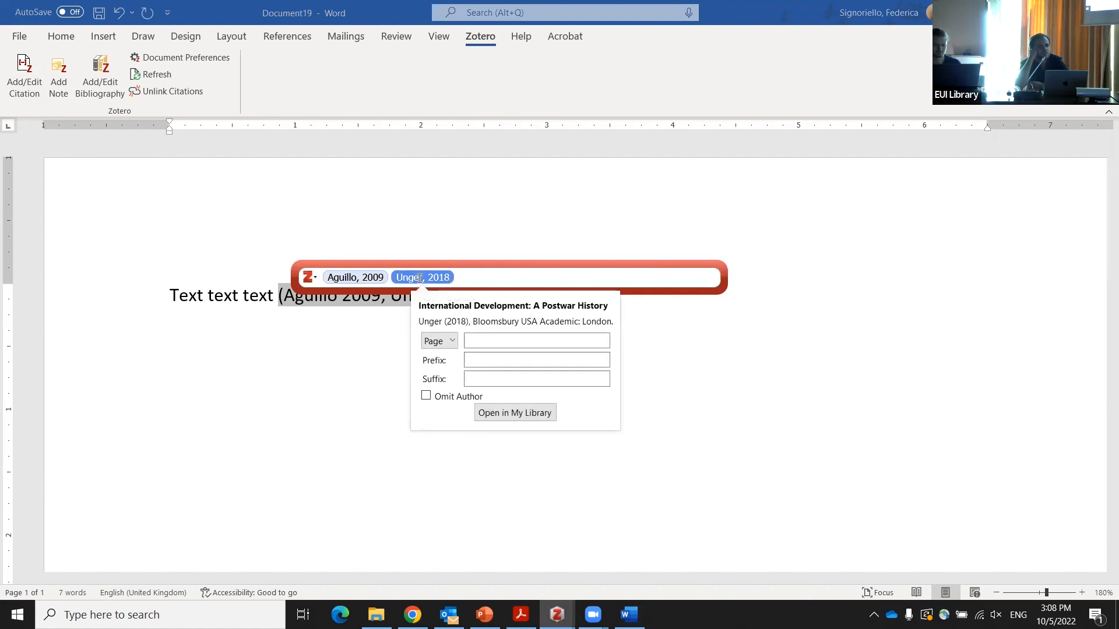
click(483, 340)
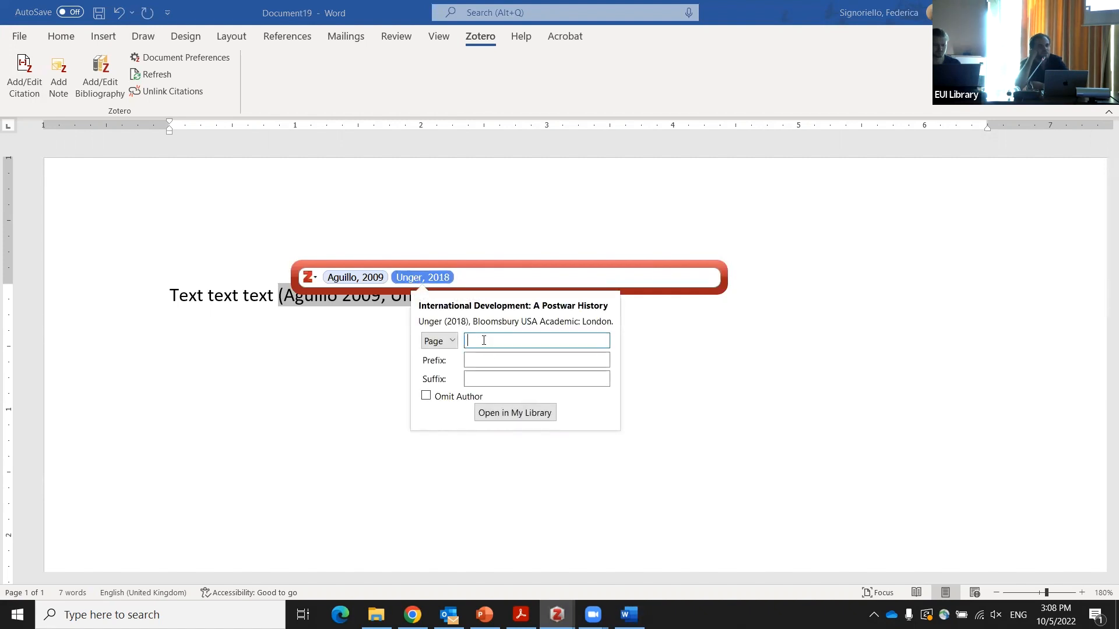
text(55)
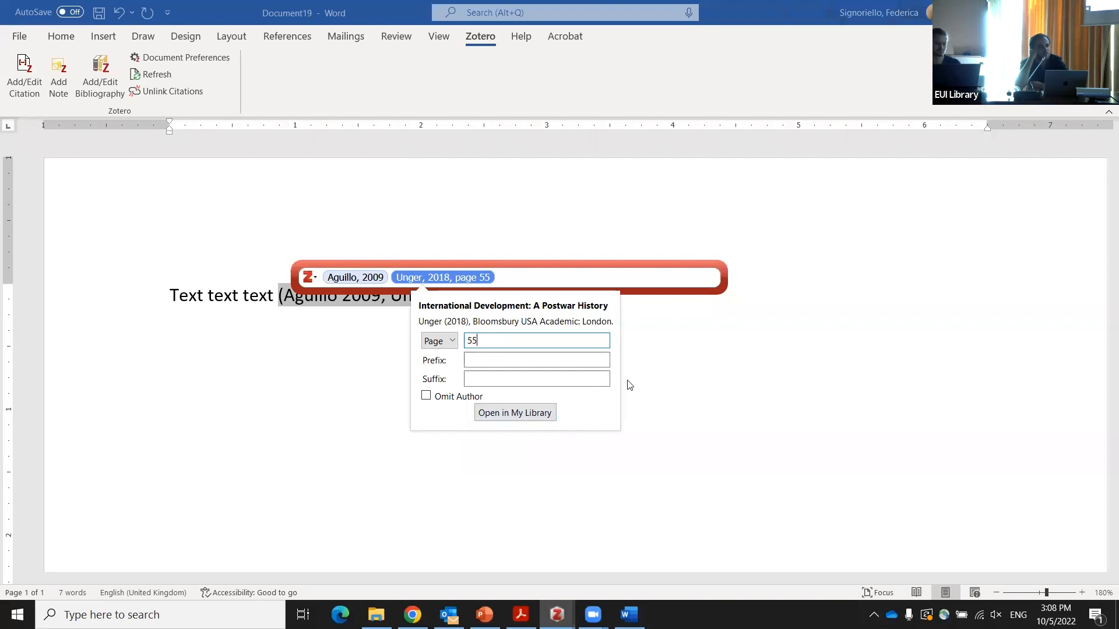
key(Return)
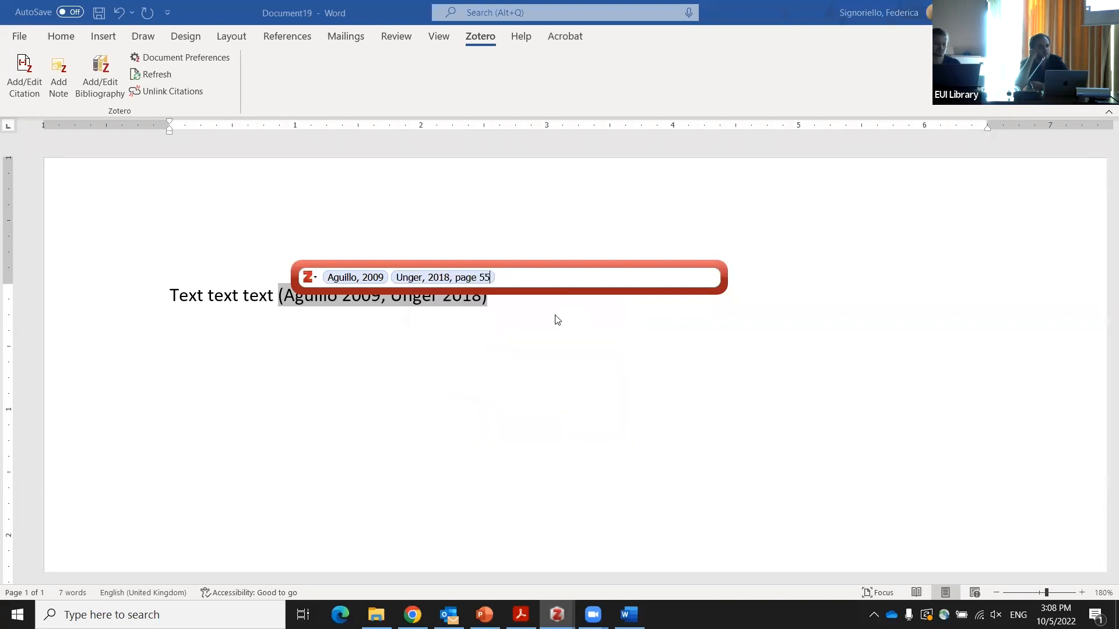
key(Return)
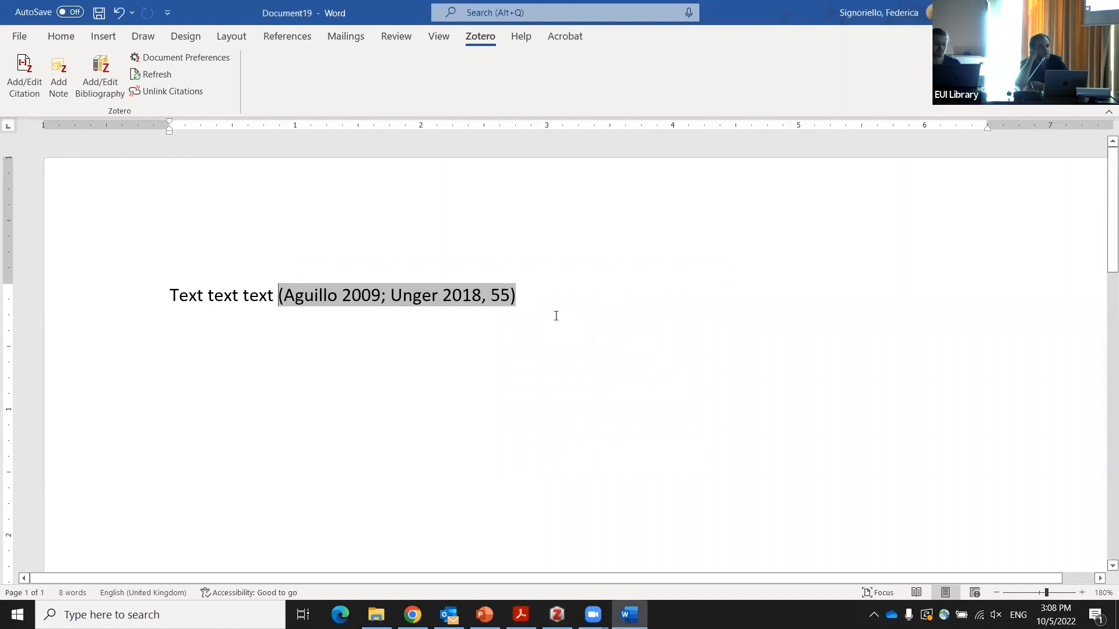
Manually add the page number 67 after the year 2009 inside the citation
click(463, 295)
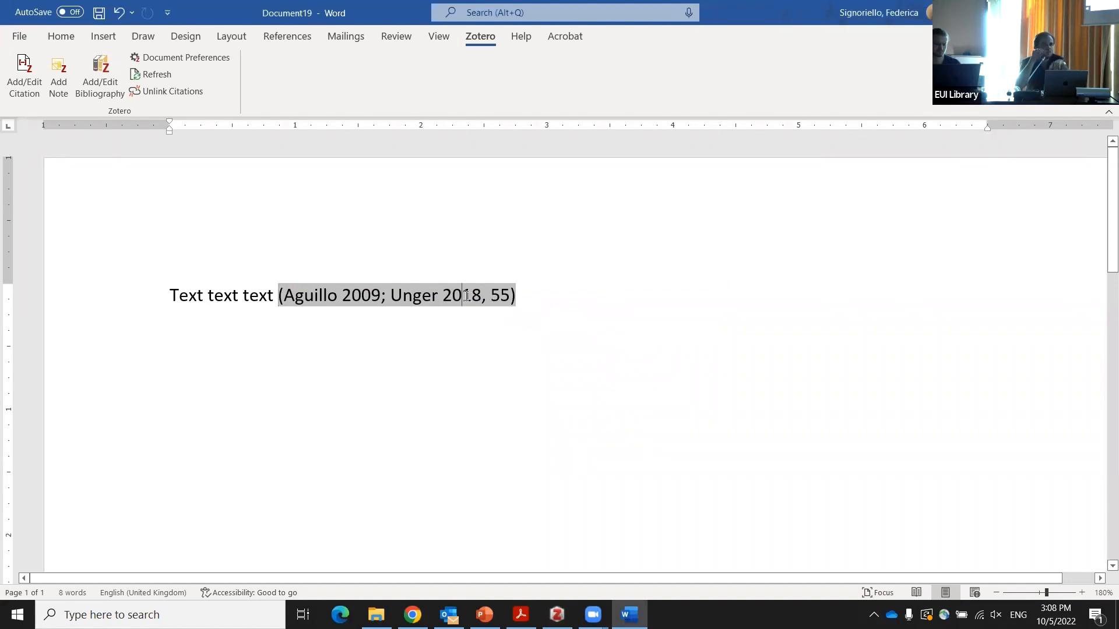
click(507, 292)
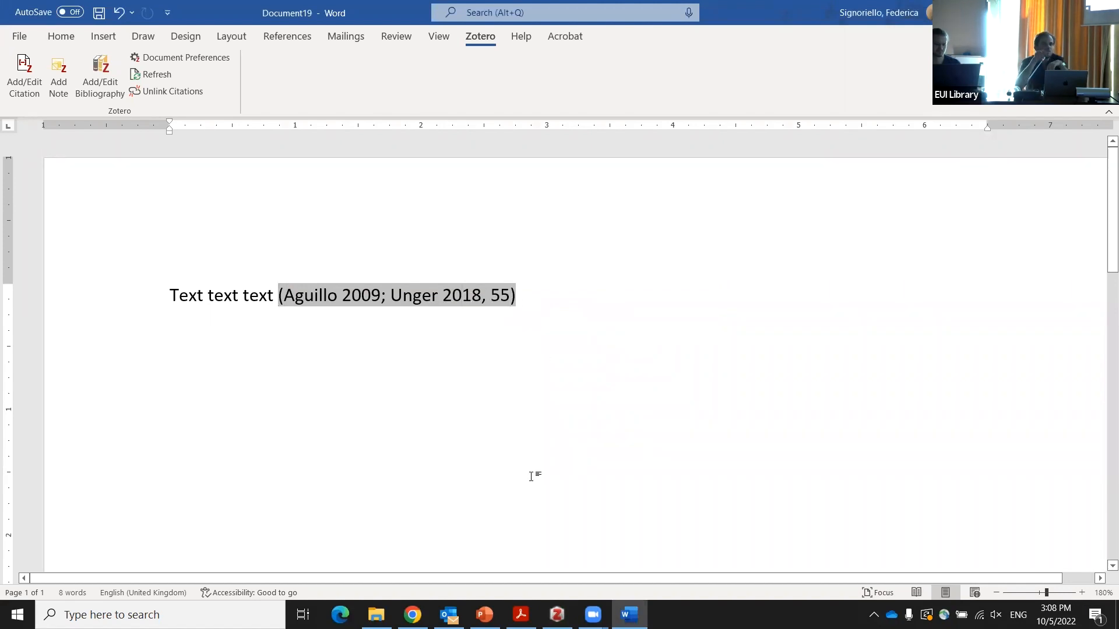
click(381, 296)
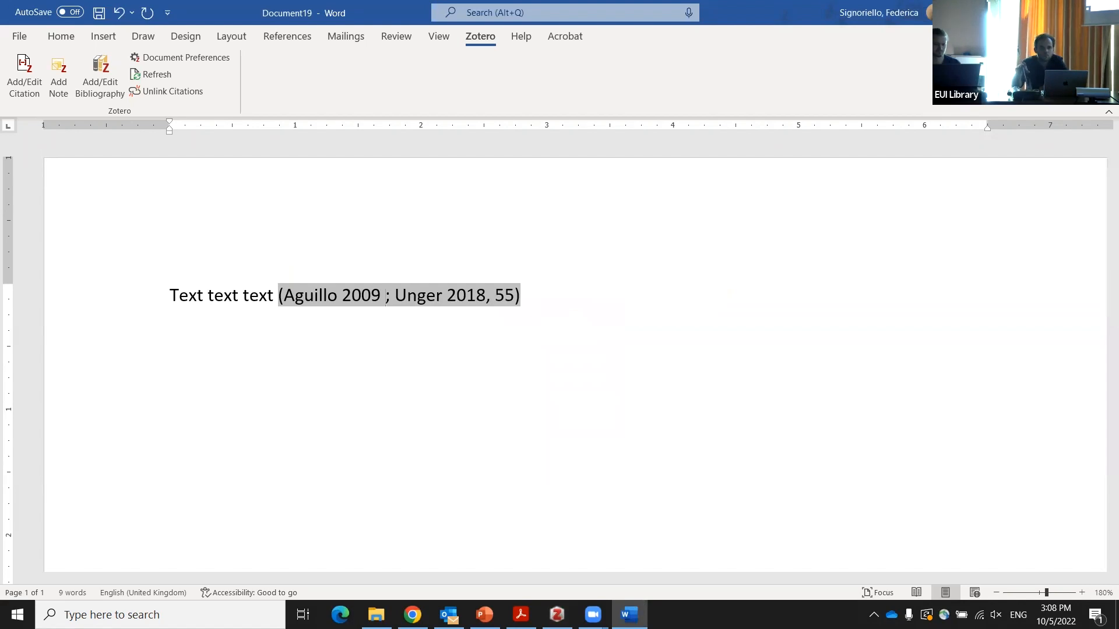
text(67)
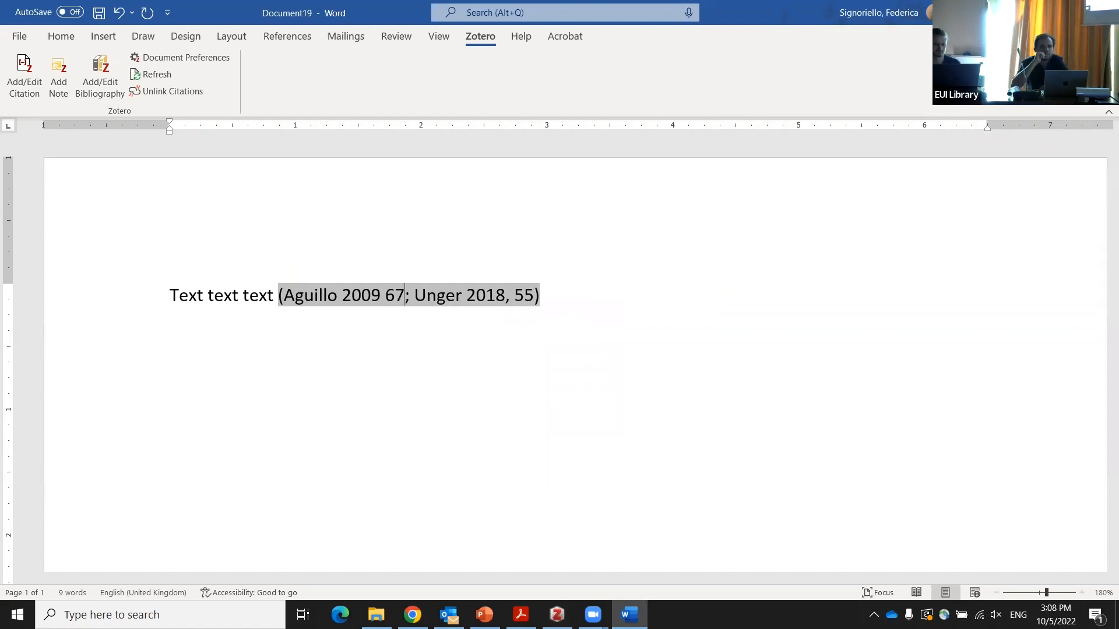
click(607, 298)
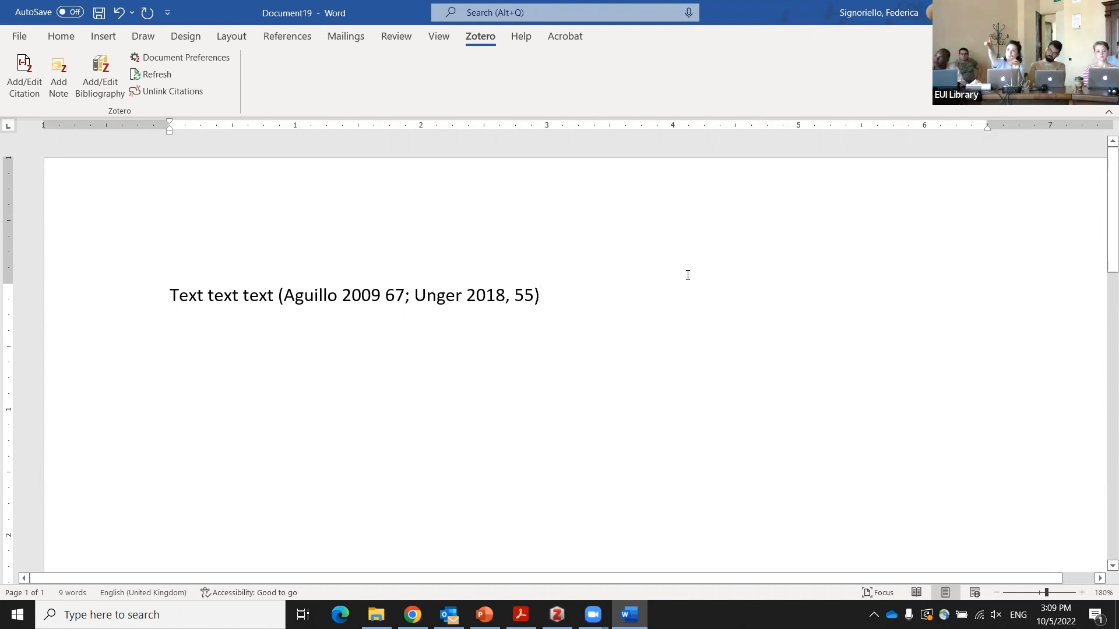
Continue the sentence after the citation with "and add another text"
click(524, 298)
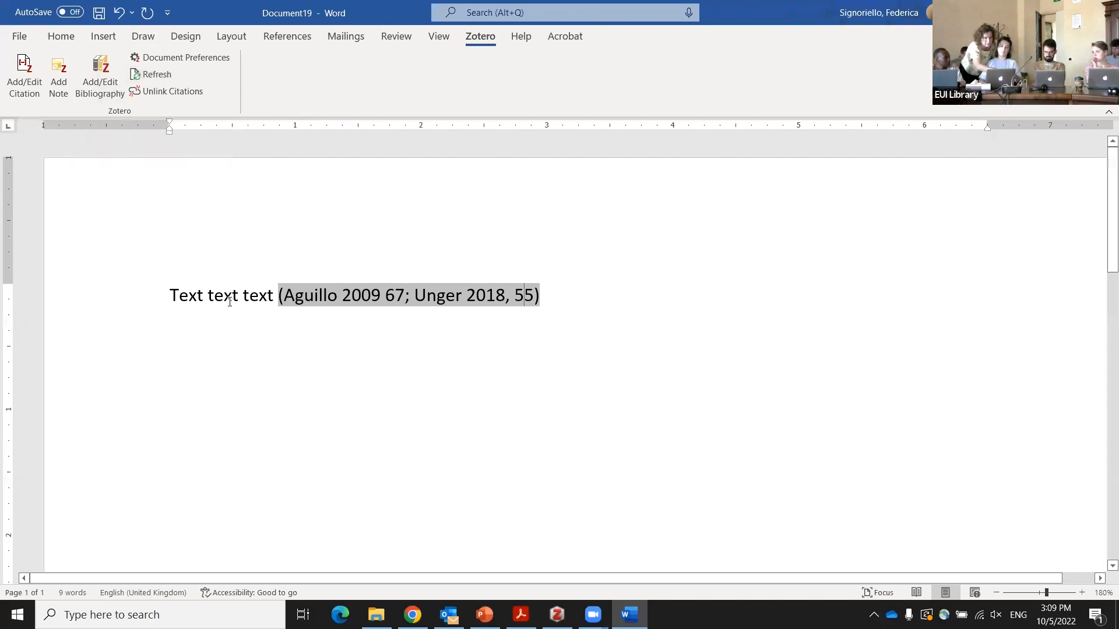
click(587, 295)
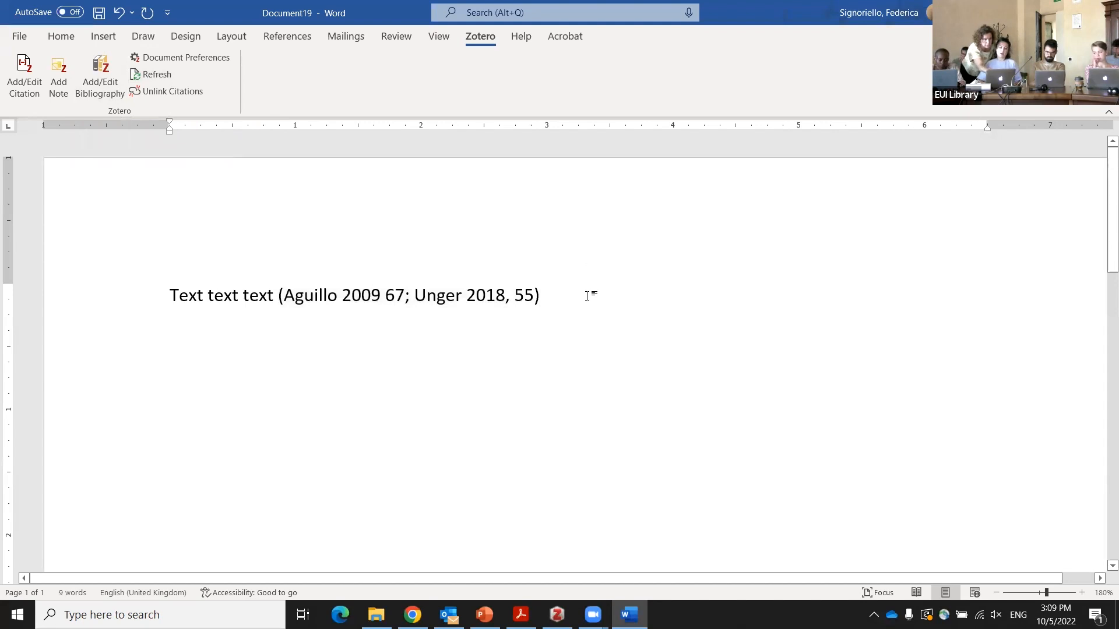
text(and add )
text(another )
text(text)
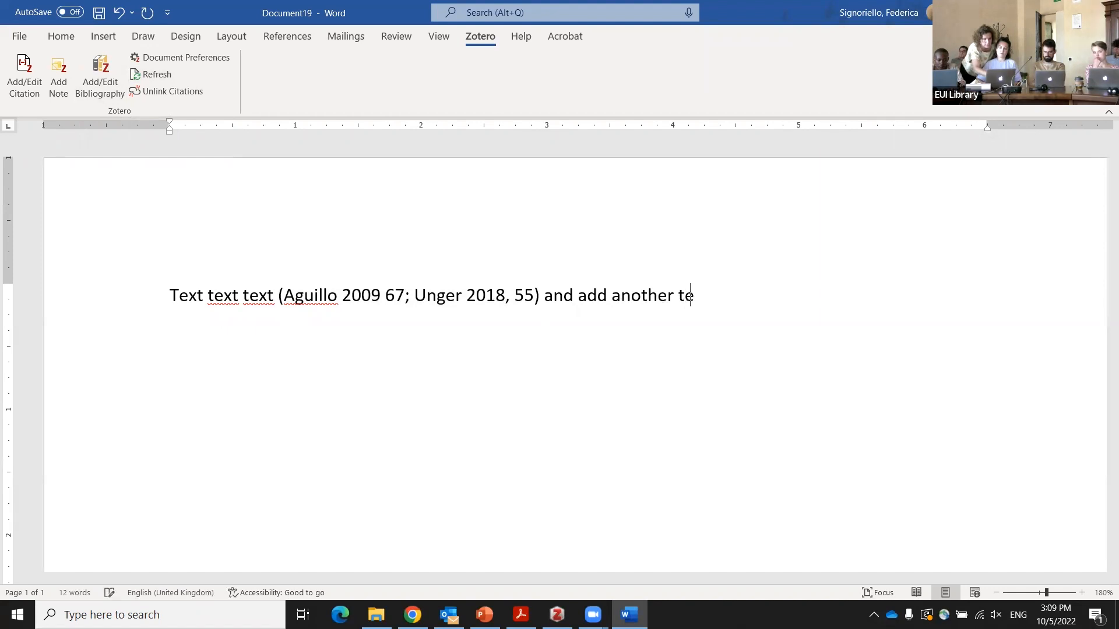
Insert a citation for the 1966 Philosophy article "The logic of tacit inference" at the end of the sentence
click(24, 76)
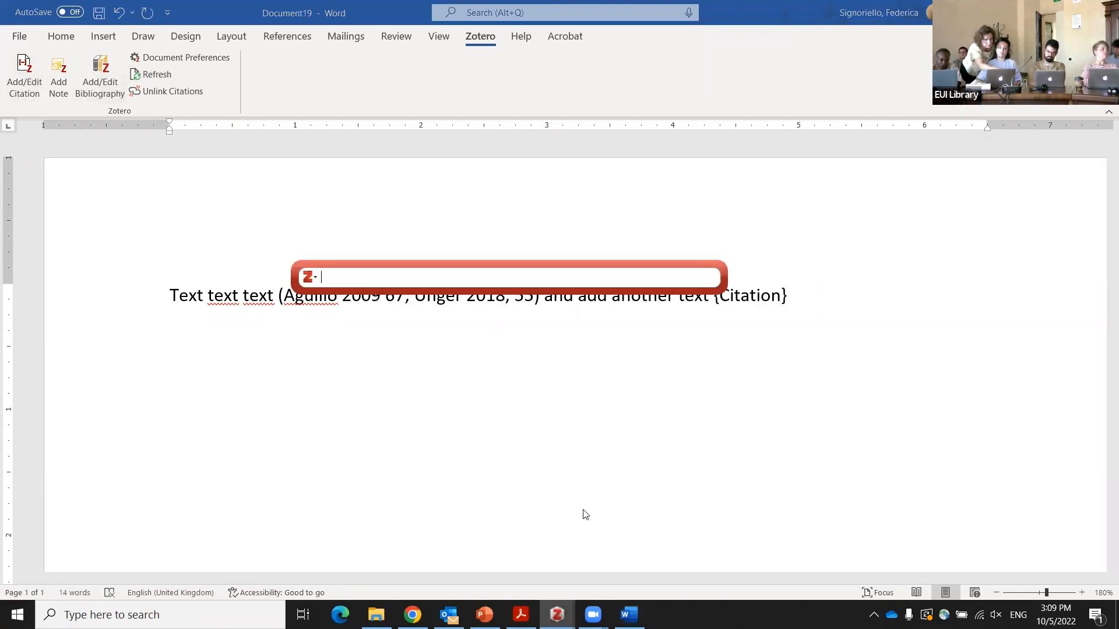
text(po)
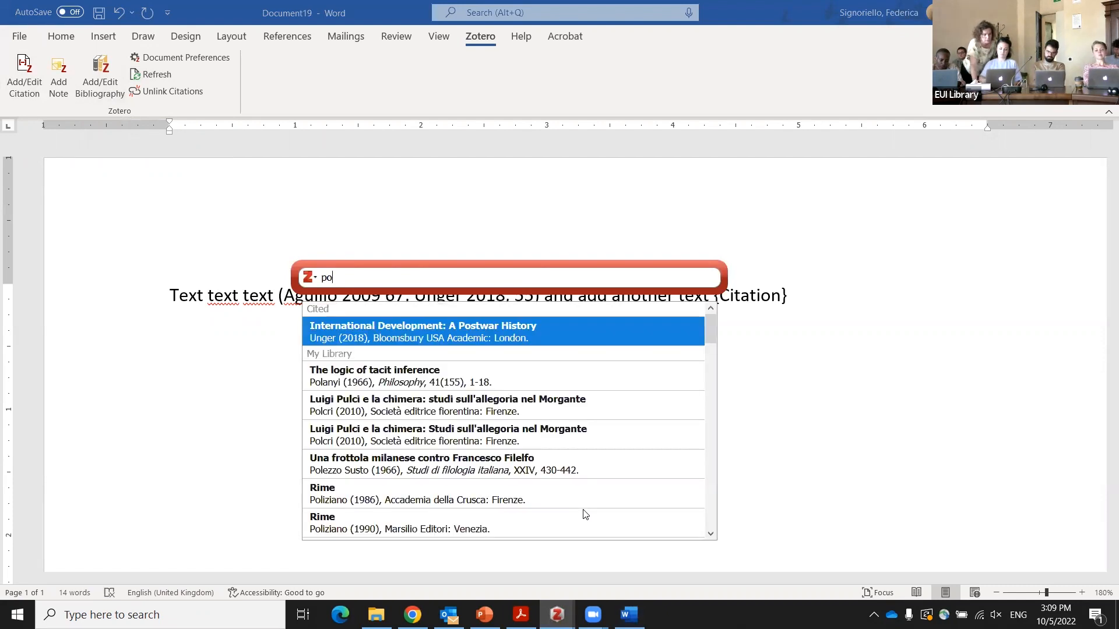
click(361, 373)
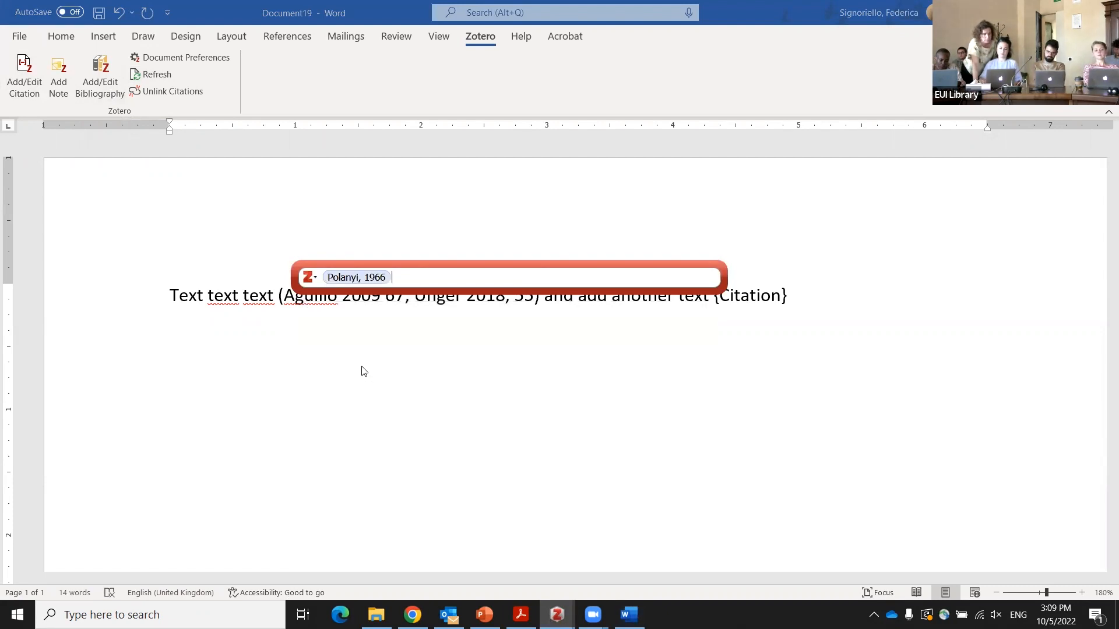
key(Return)
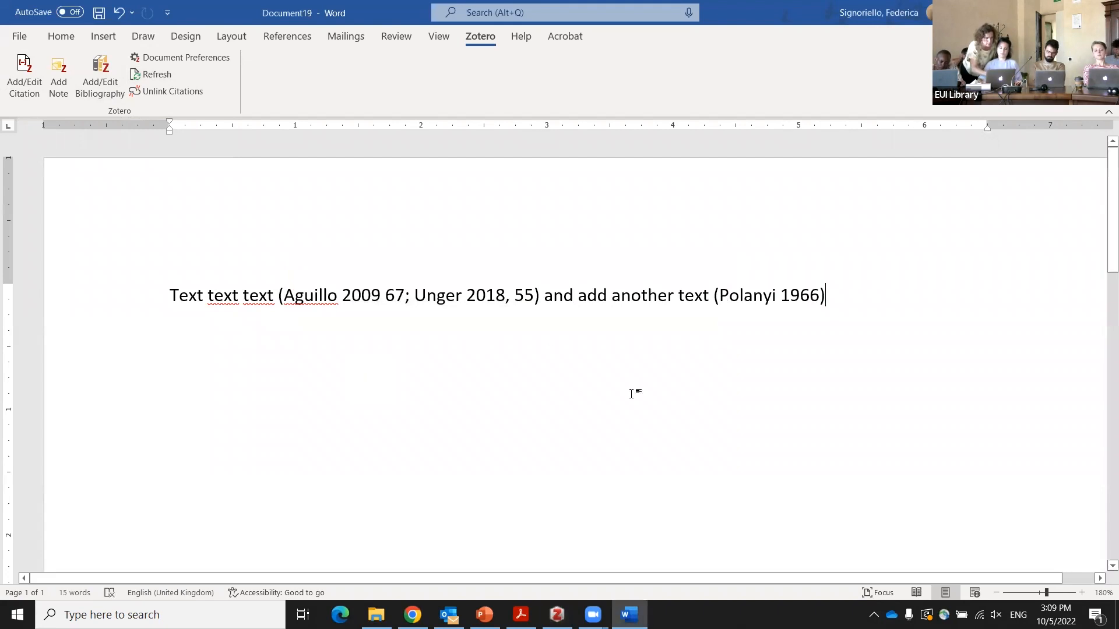
End the sentence with a period and insert the Zotero bibliography below it, leaving some blank space between
text(.)
key(Return)
key(Return)
key(Return)
key(Return)
key(Return)
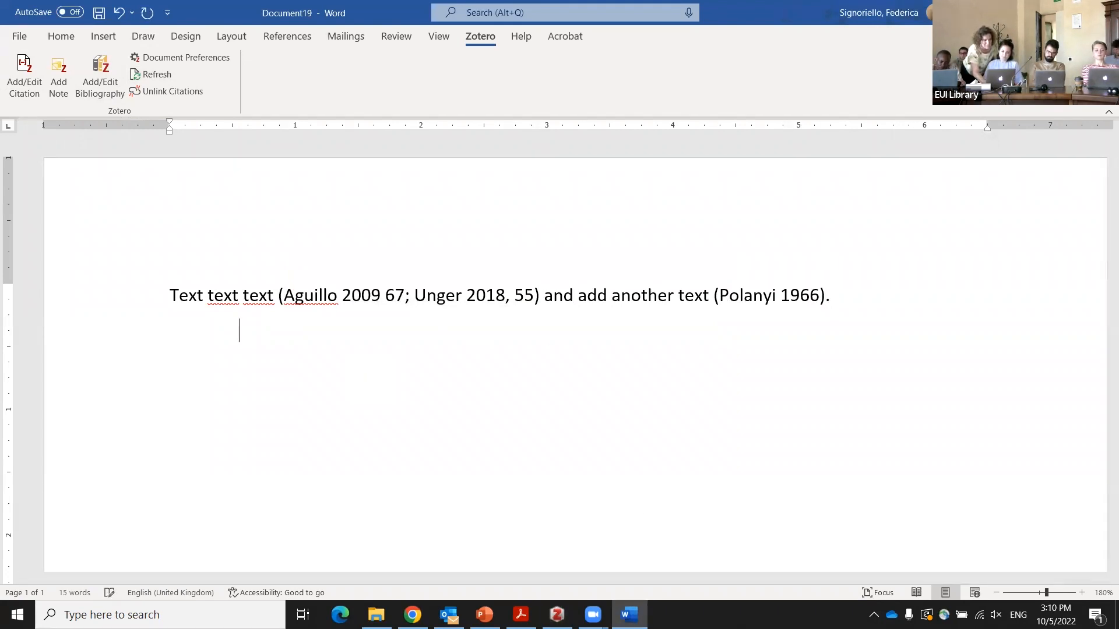
key(BackSpace)
key(BackSpace)
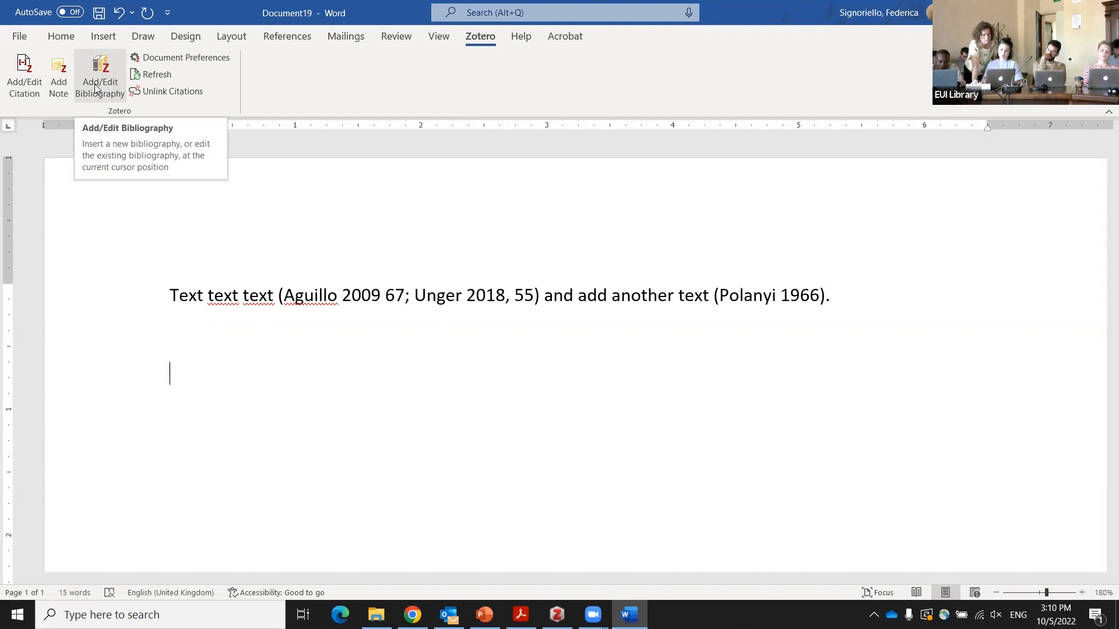
click(96, 88)
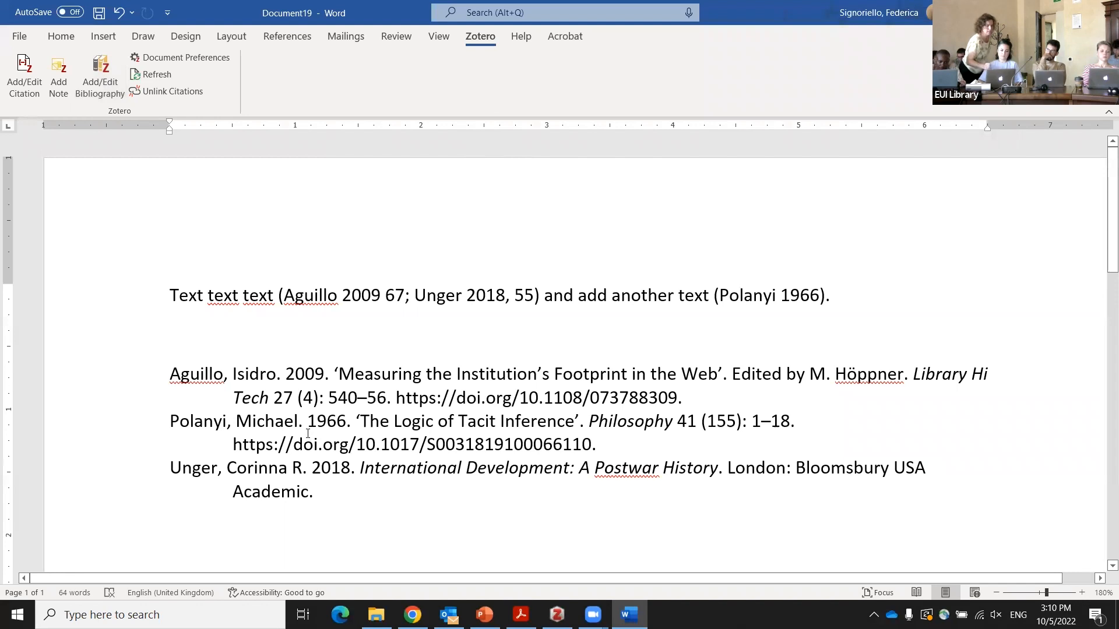
scroll(308, 431, down, 2)
scroll(310, 429, up, 1)
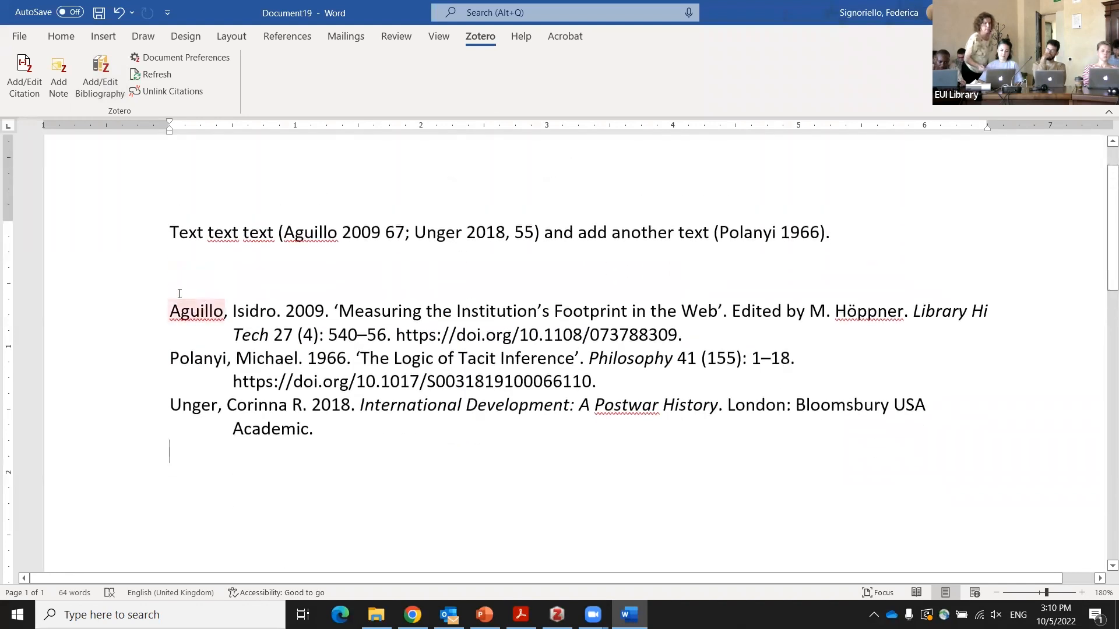
Change the font of the whole bibliography to Arial
right_click(172, 311)
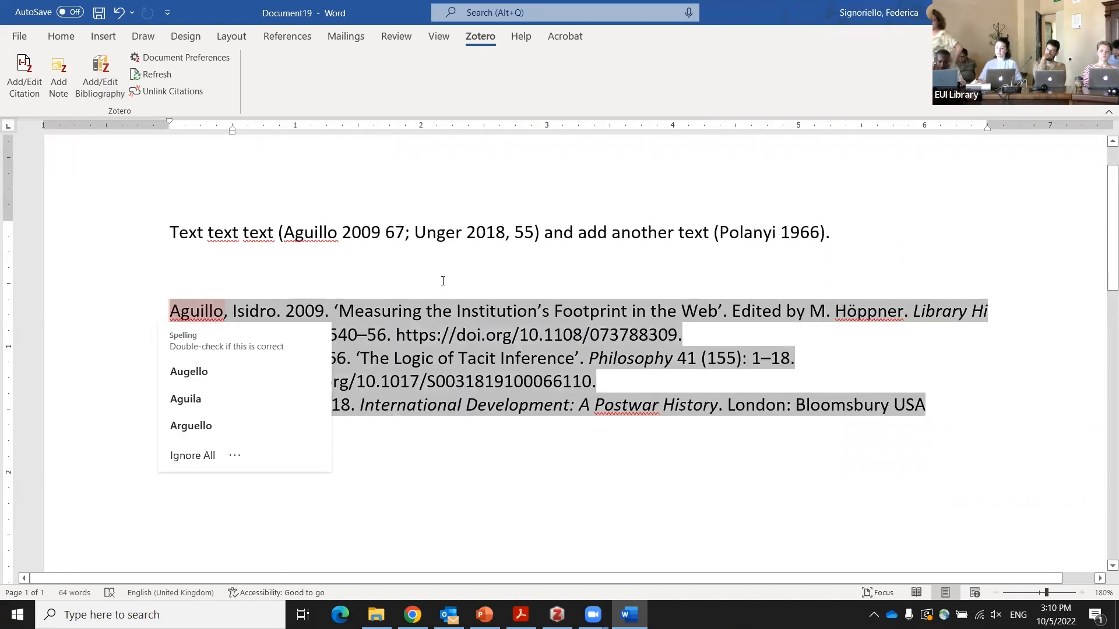
click(456, 340)
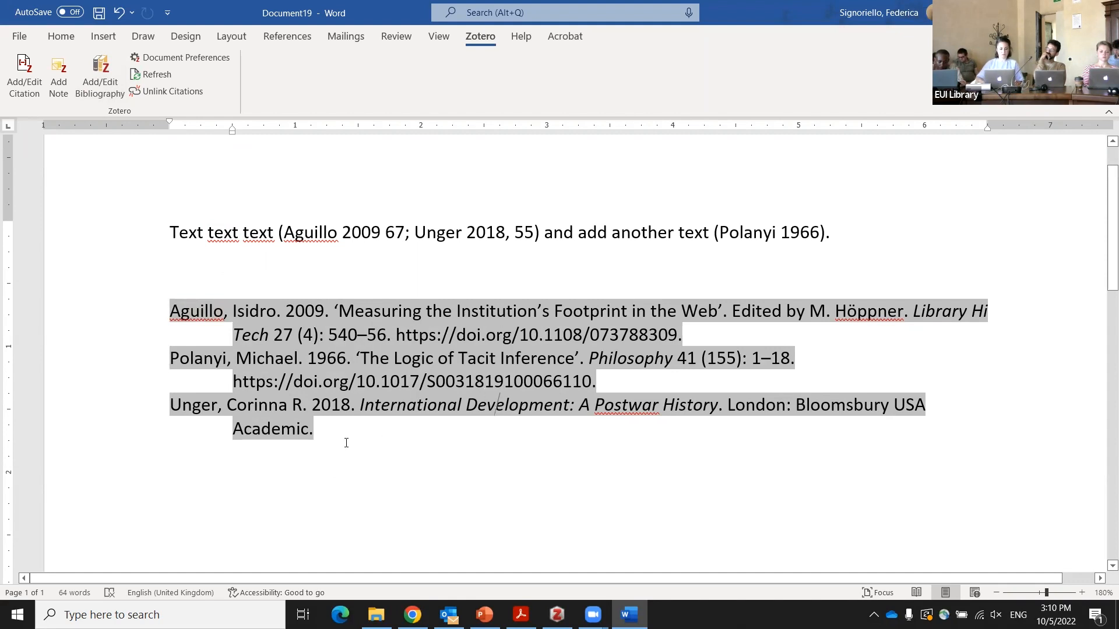
drag(297, 430, 175, 268)
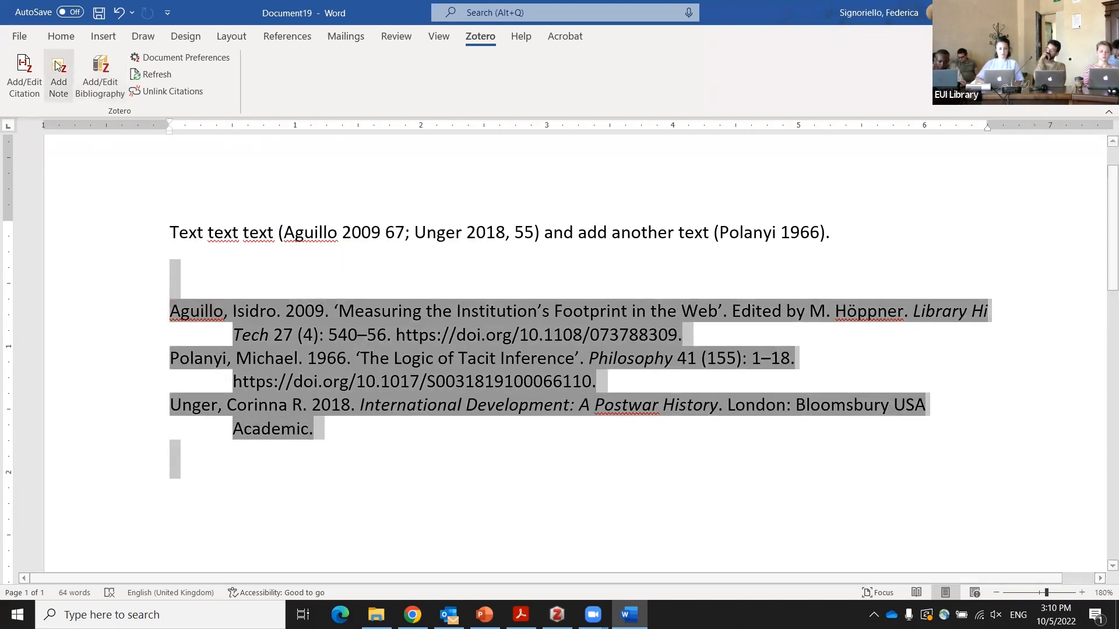
click(51, 39)
click(141, 65)
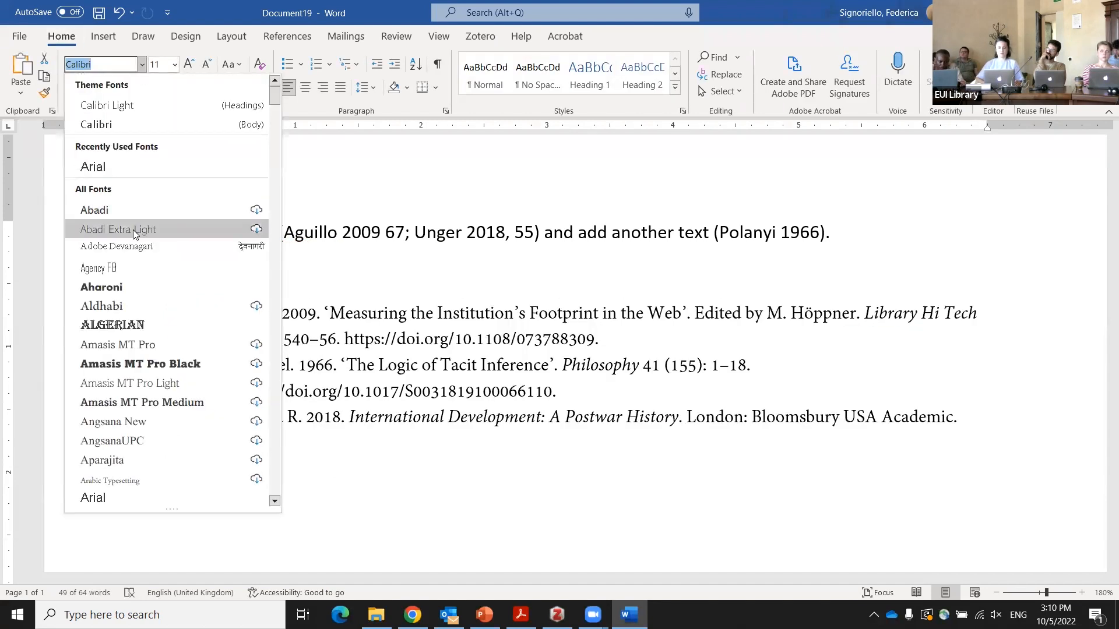
click(161, 166)
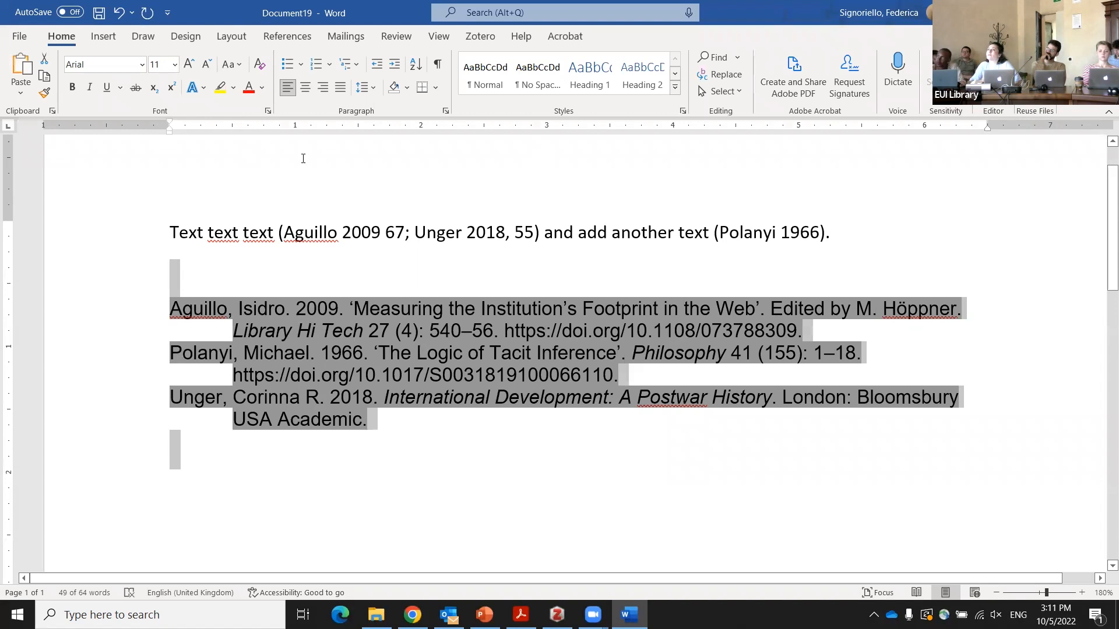
Justify the paragraphs of the whole bibliography
scroll(309, 146, up, 1)
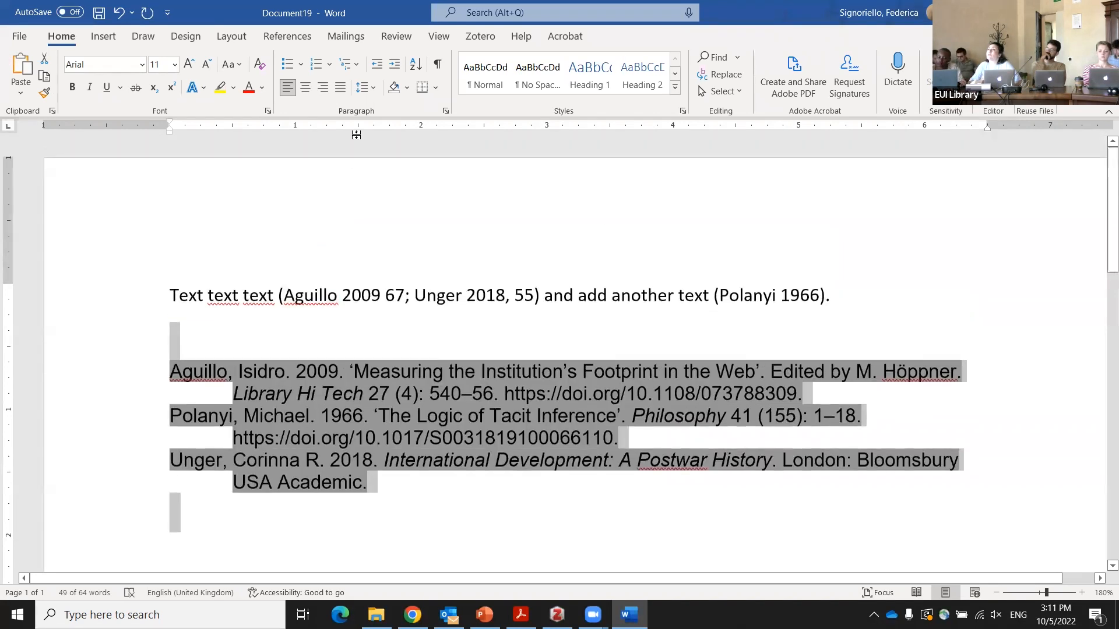
click(340, 85)
click(570, 526)
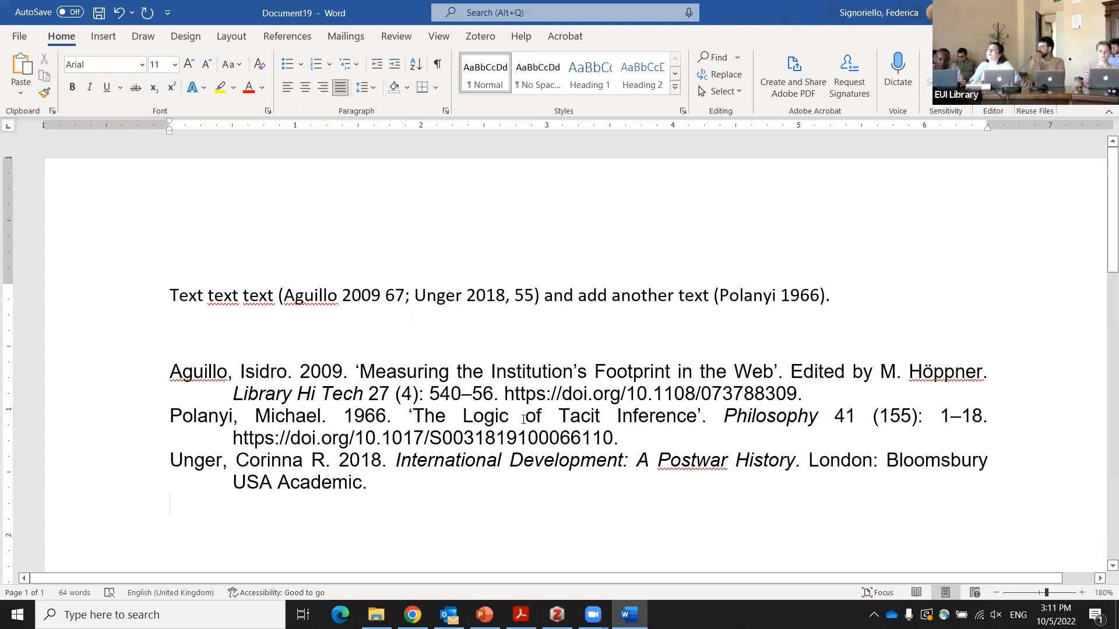
scroll(523, 418, down, 2)
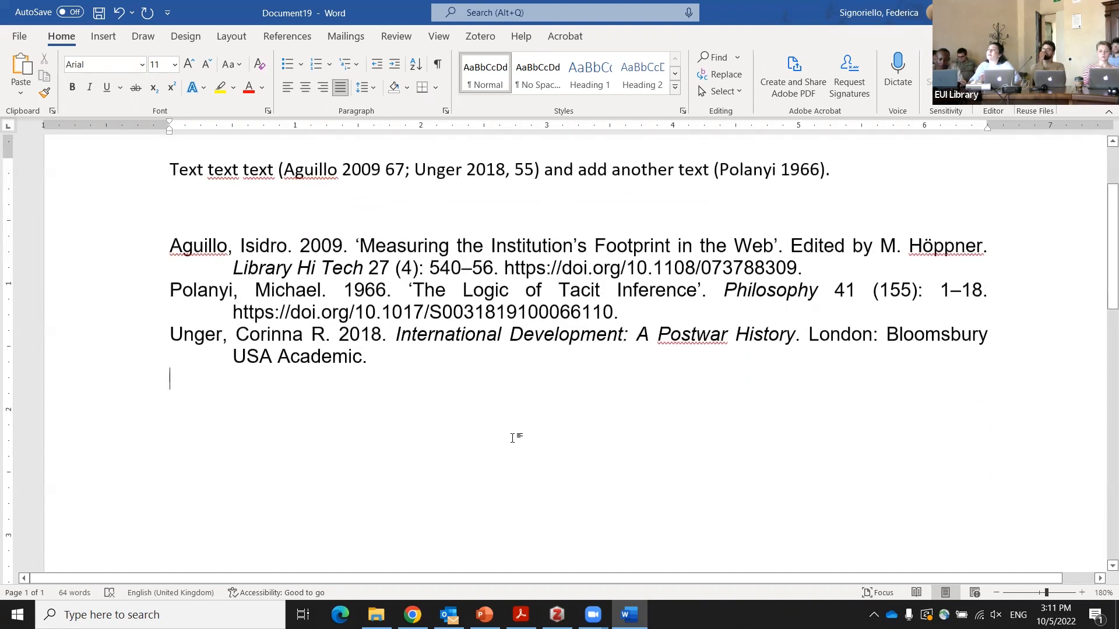
Mark the publication year of the Philosophy article in the bibliography, and switch to Zotero to search the Zotero training collection for "pol"
click(481, 36)
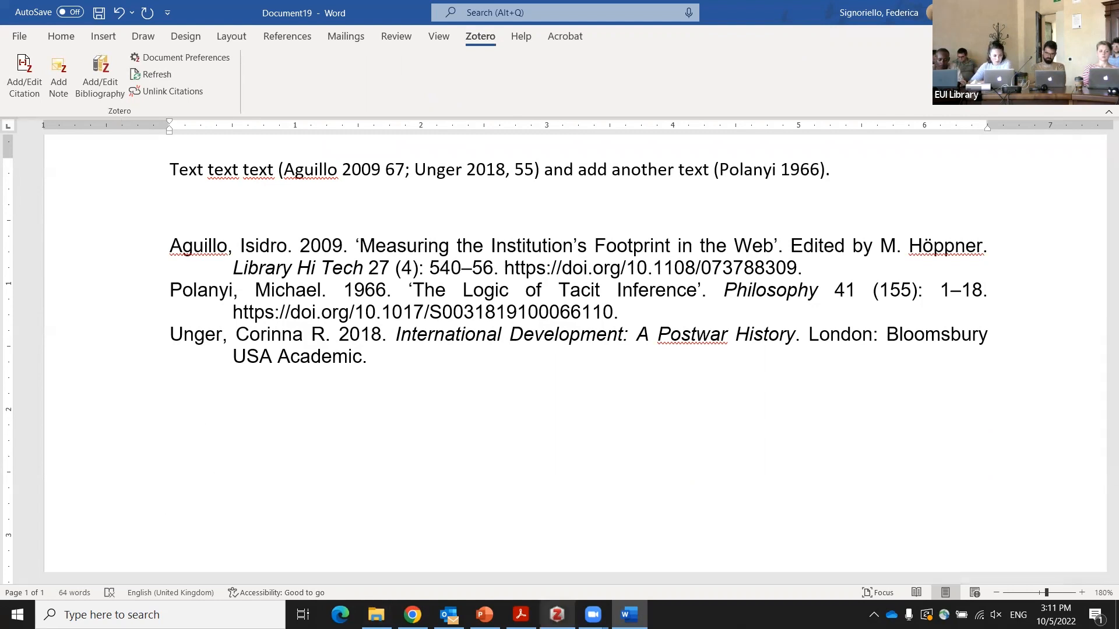
mouse_move(556, 614)
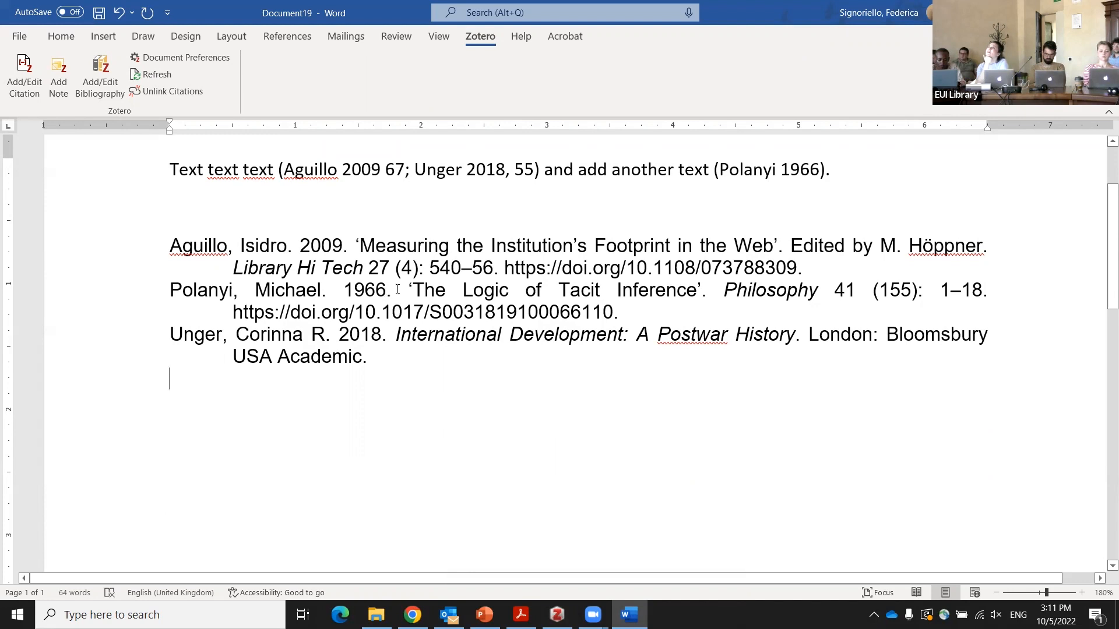
drag(386, 292, 346, 292)
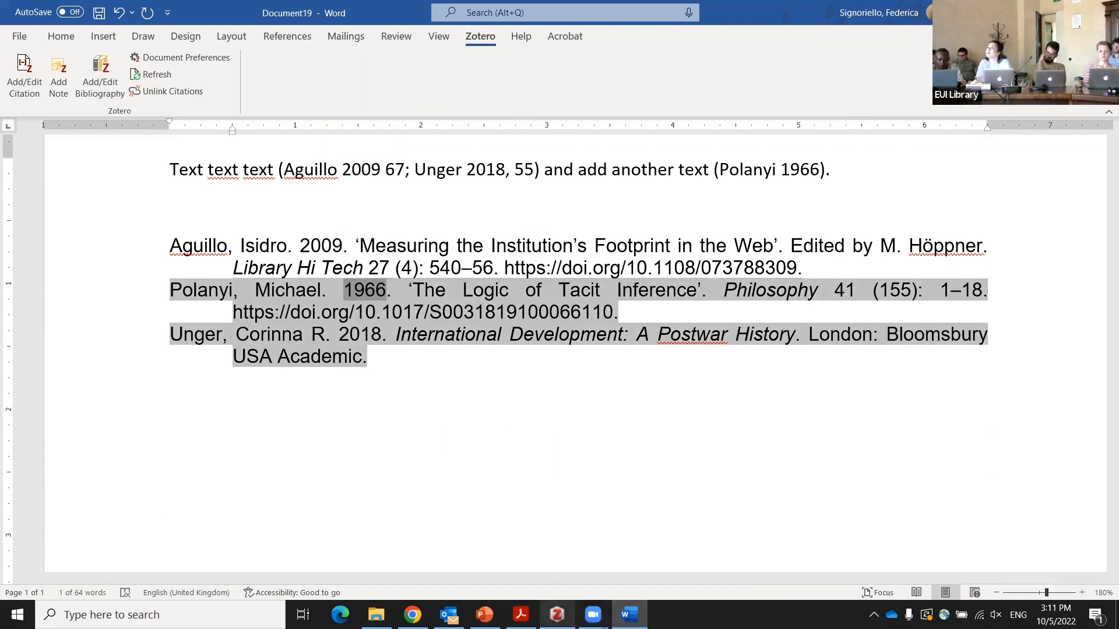
click(557, 615)
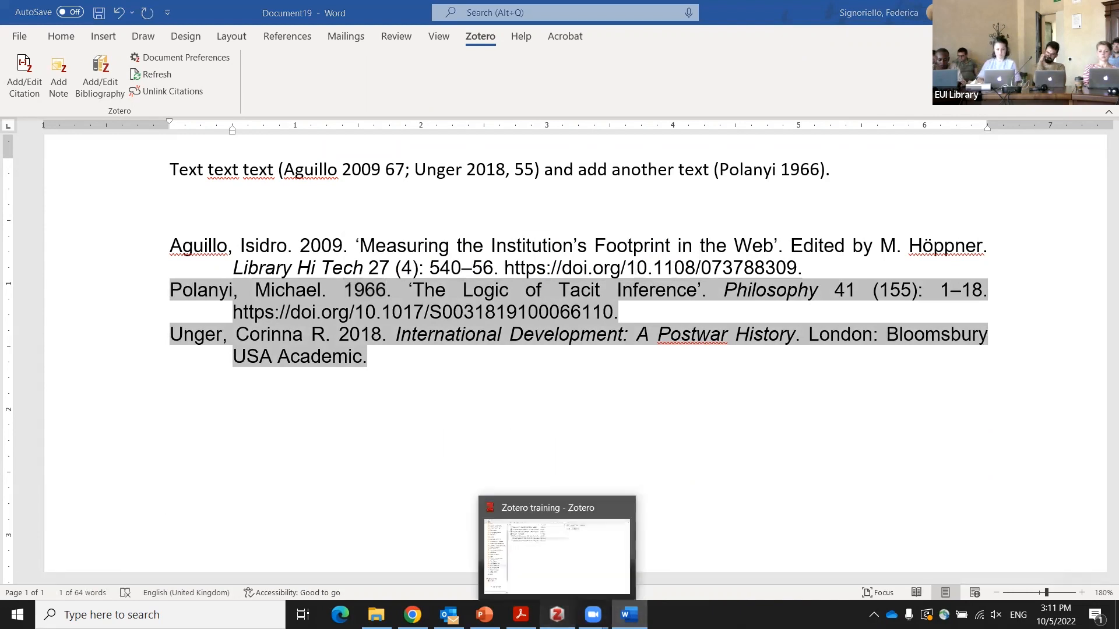
click(589, 44)
text(pol)
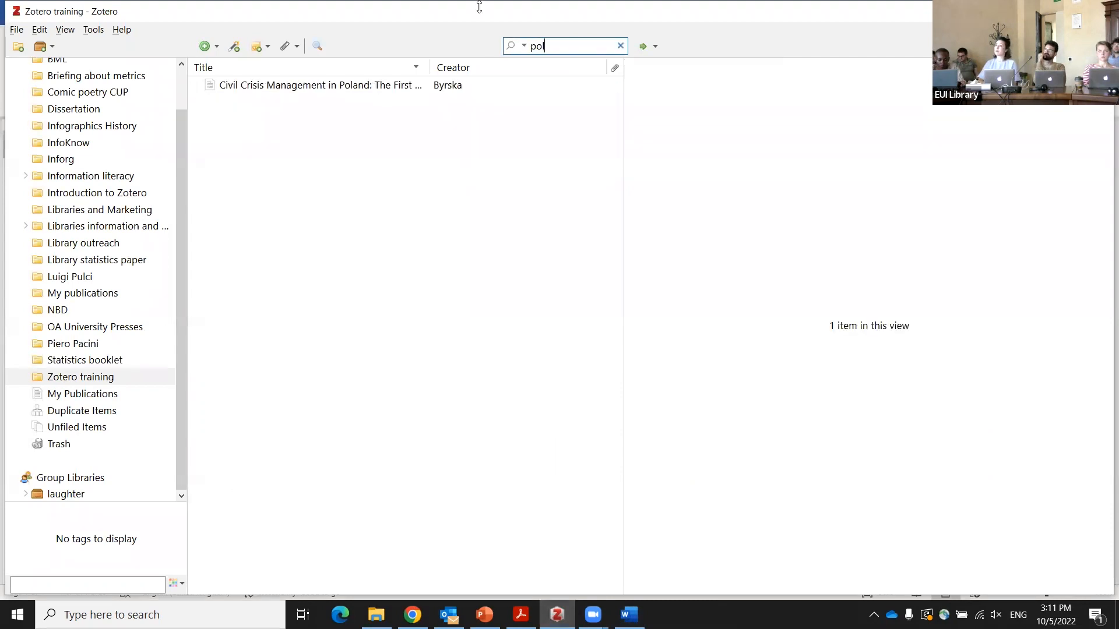
Search all of My Library for the author's surname and open the details of the article "The logic of tacit inference"
scroll(143, 183, up, 1)
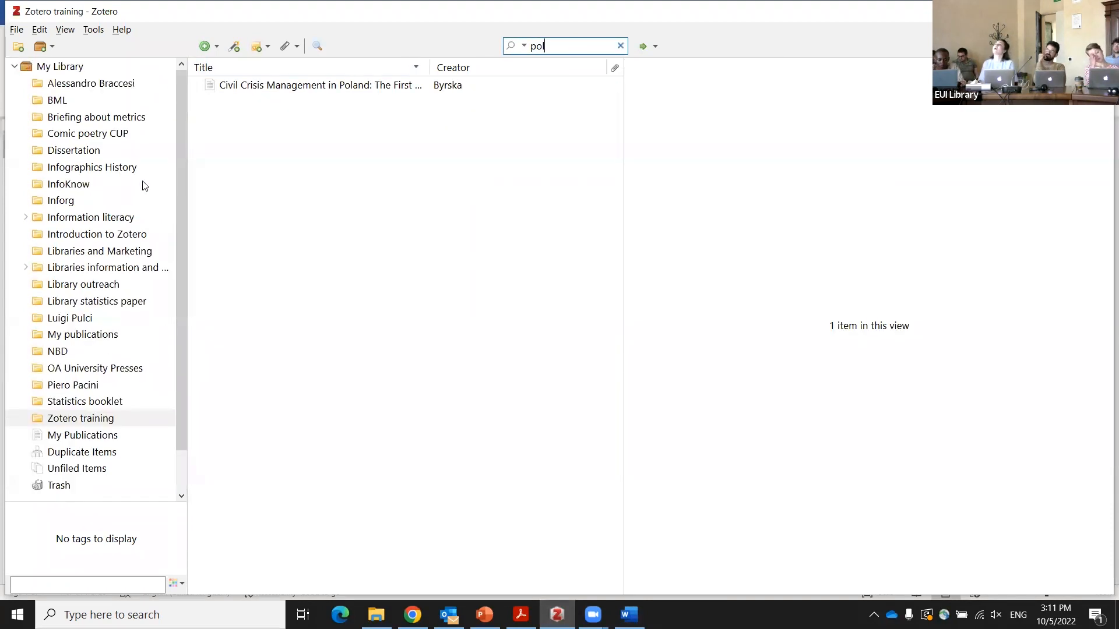
click(49, 69)
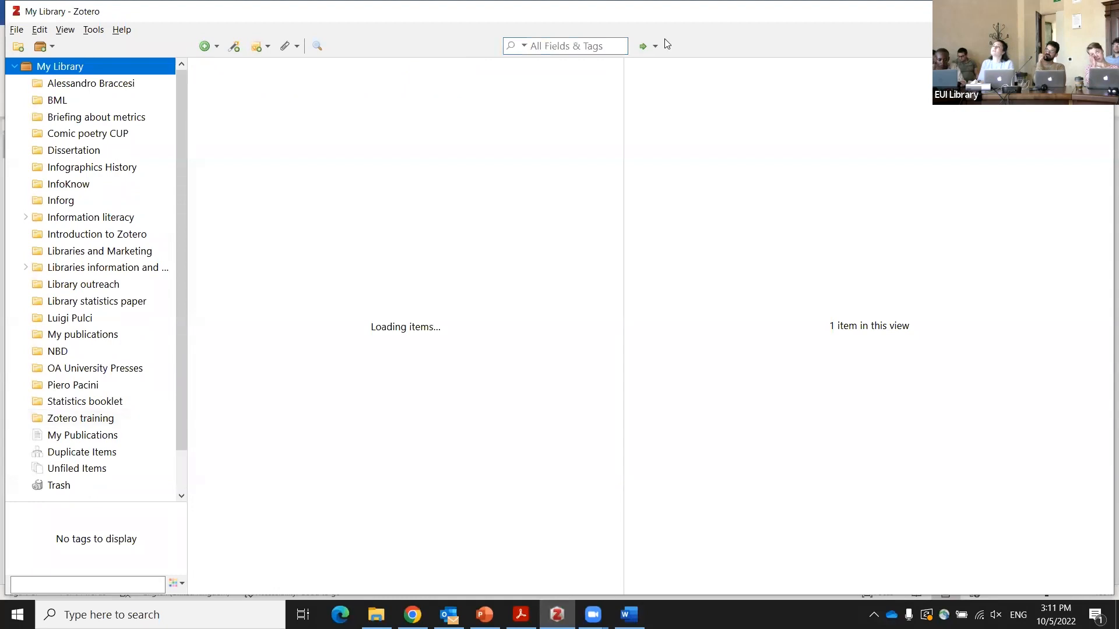
click(571, 46)
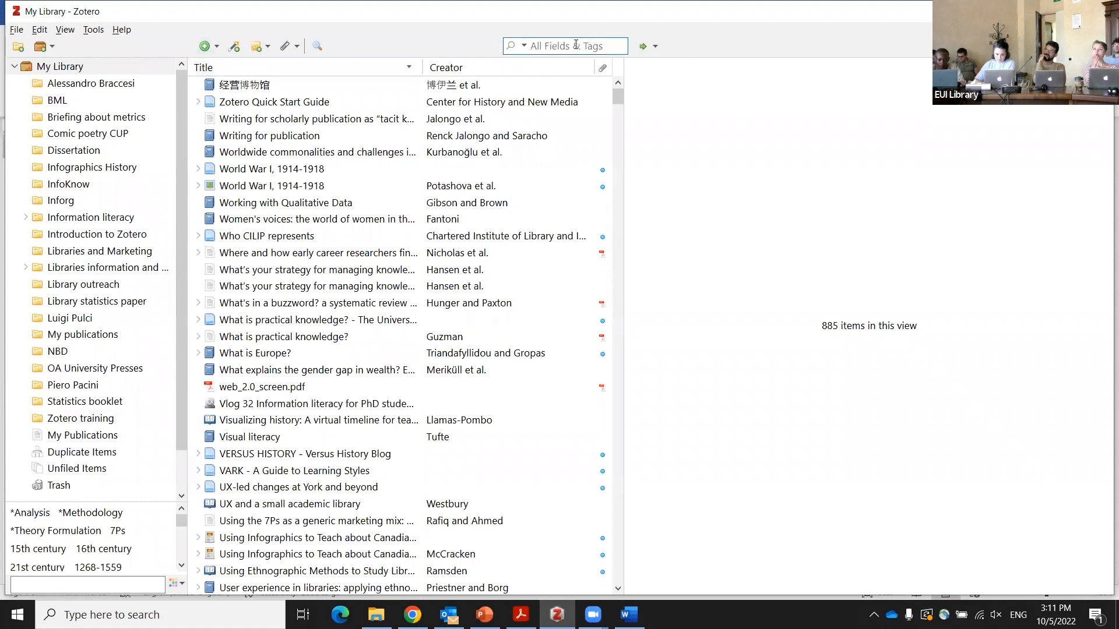
text(pol)
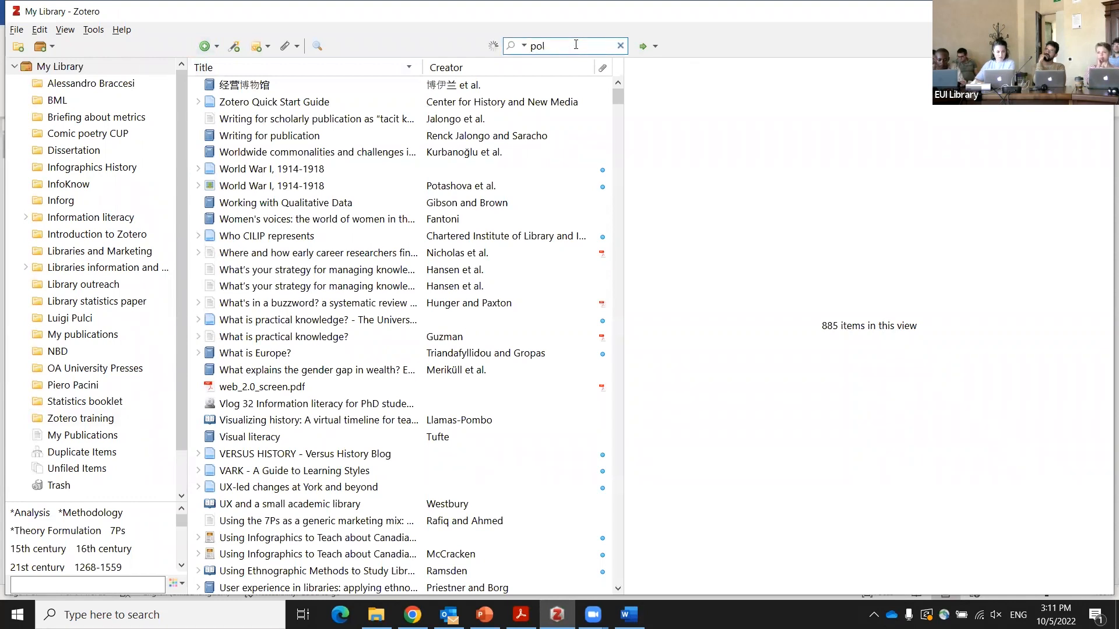
text(any)
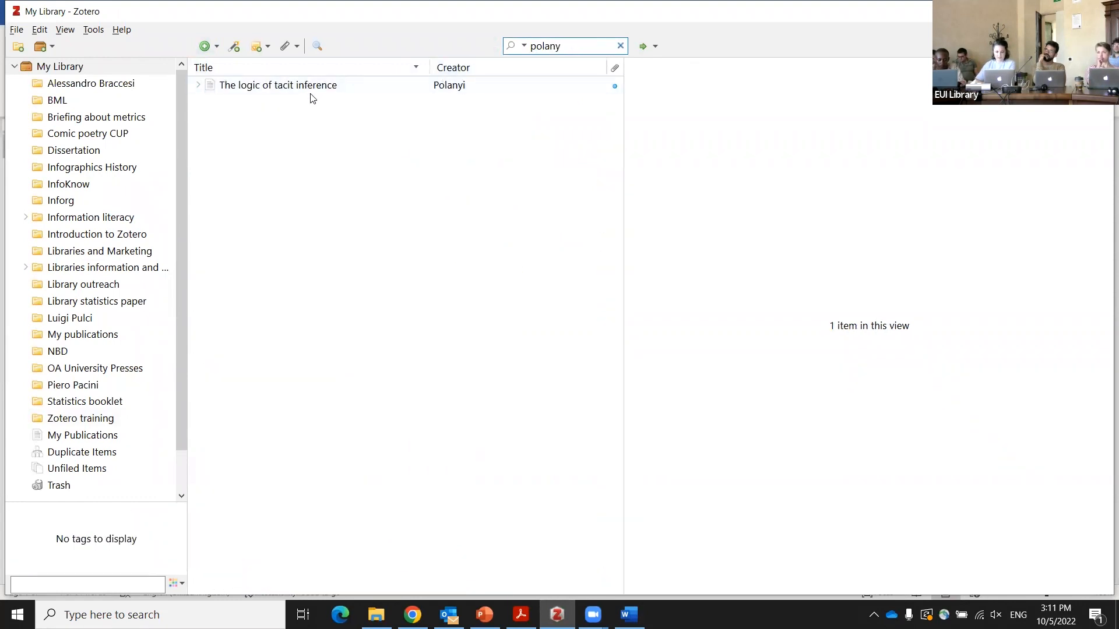
click(306, 88)
click(639, 70)
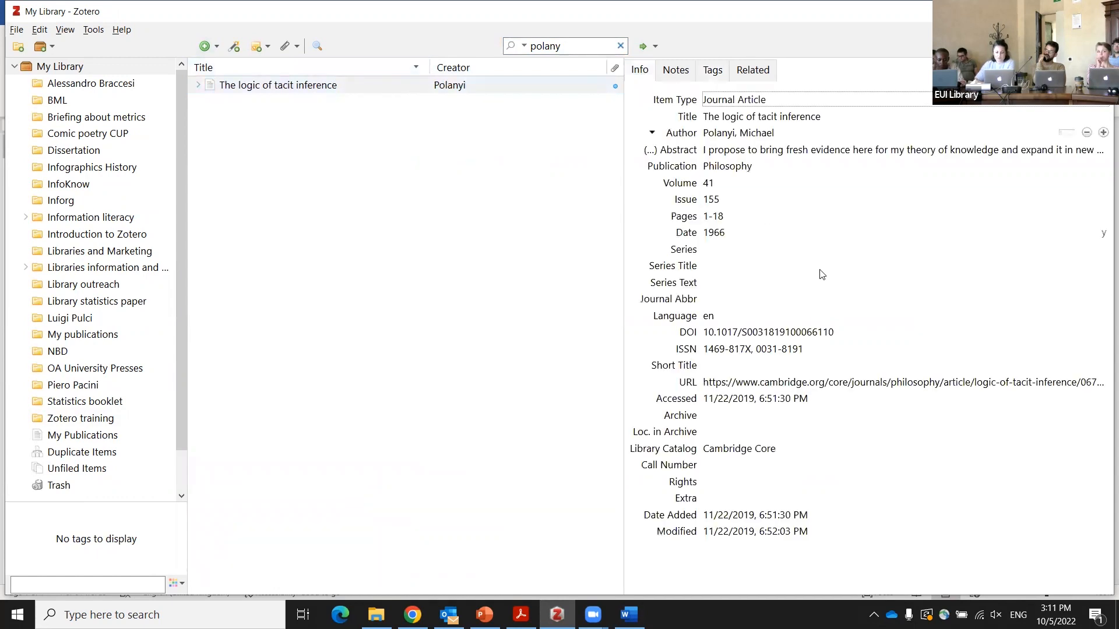
Set the date of the article "The logic of tacit inference" to 1956
click(747, 233)
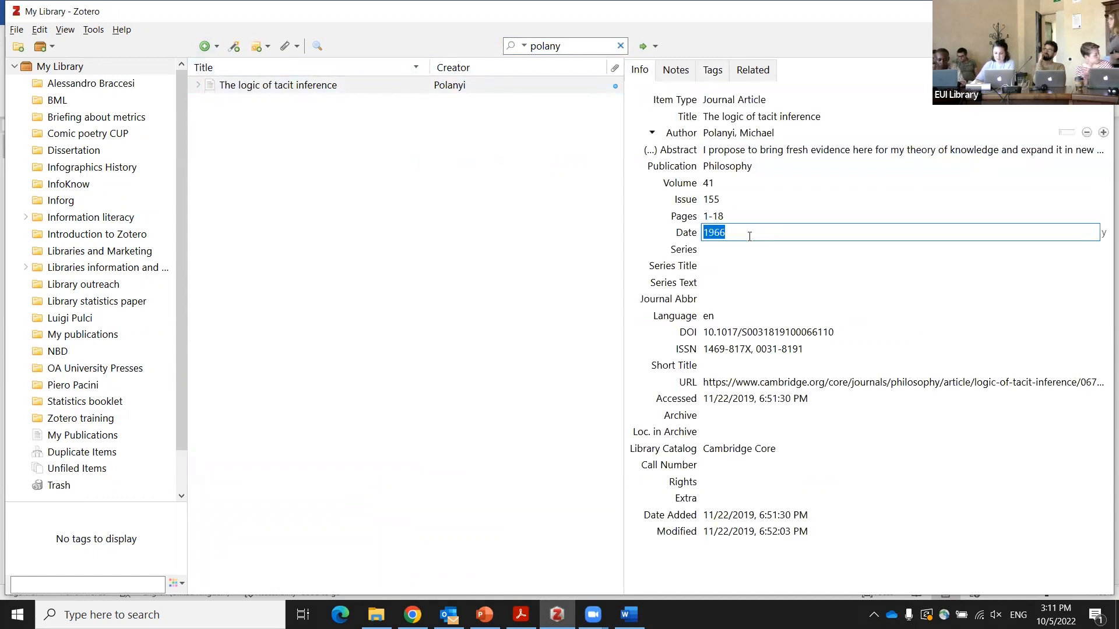
click(735, 233)
key(BackSpace)
key(BackSpace)
text(56)
click(579, 274)
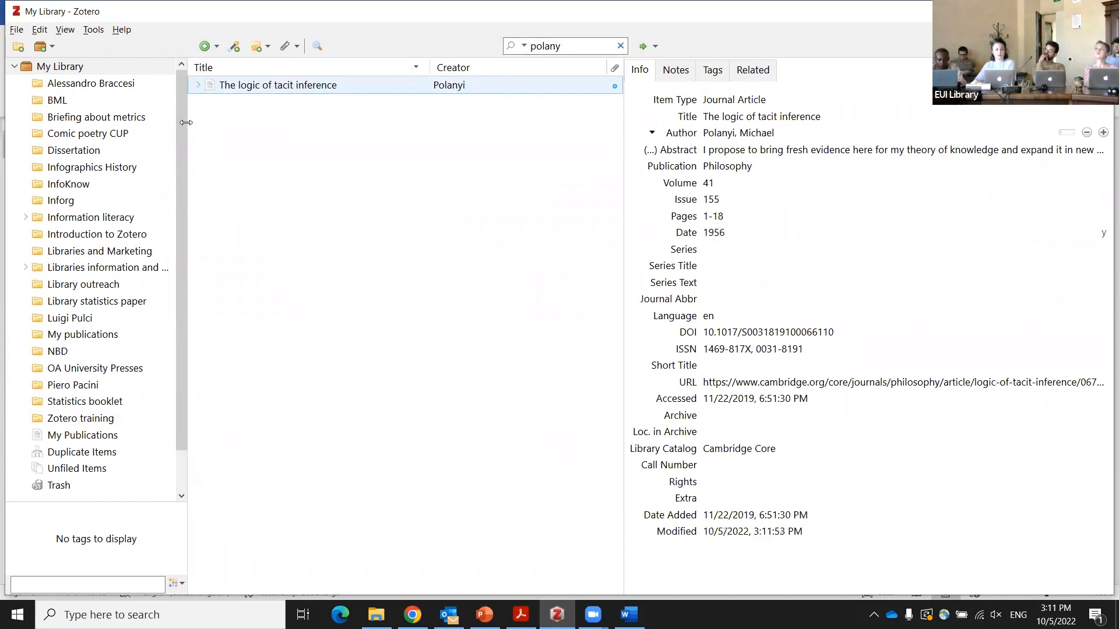
Switch back to Word and refresh the Zotero citations and bibliography, keeping the manual modifications to the first citation
click(629, 615)
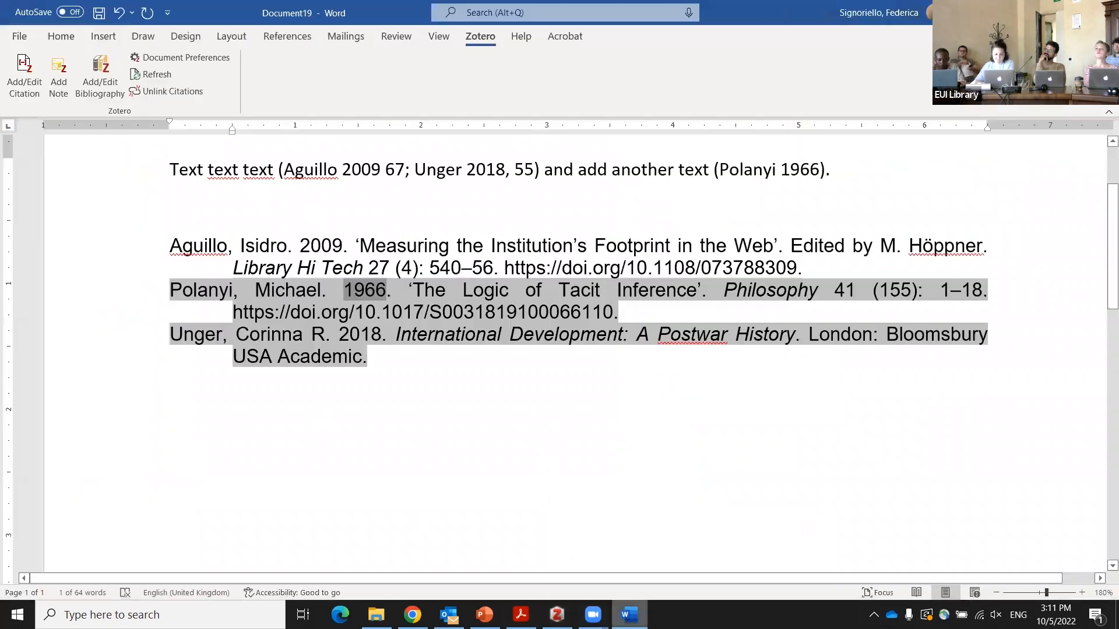
click(426, 408)
scroll(399, 410, up, 3)
right_click(398, 410)
click(351, 420)
click(239, 393)
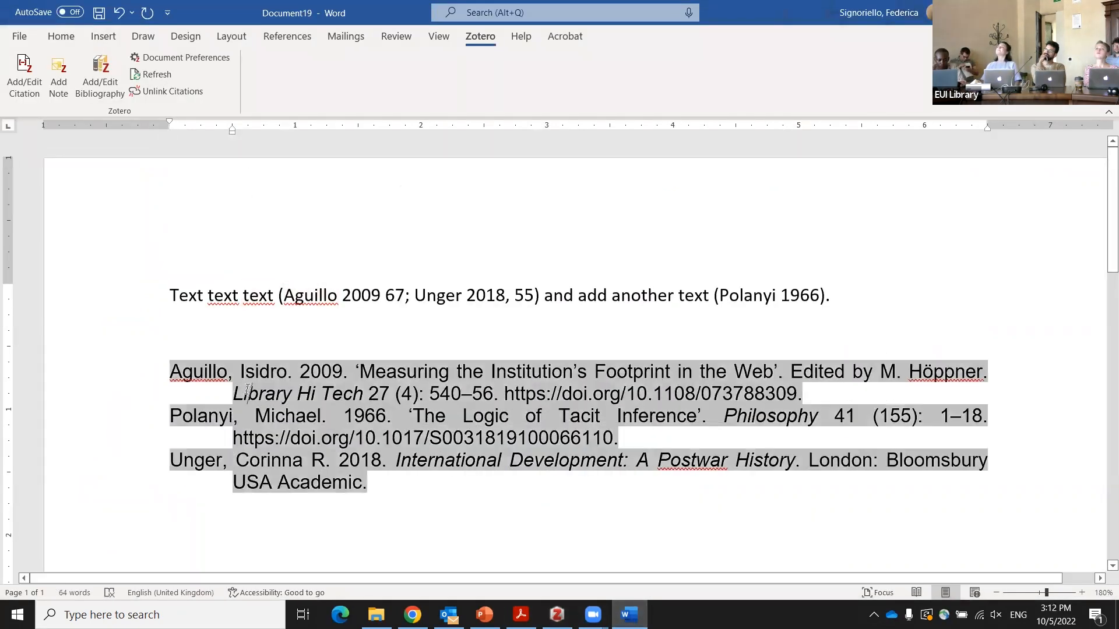
click(158, 75)
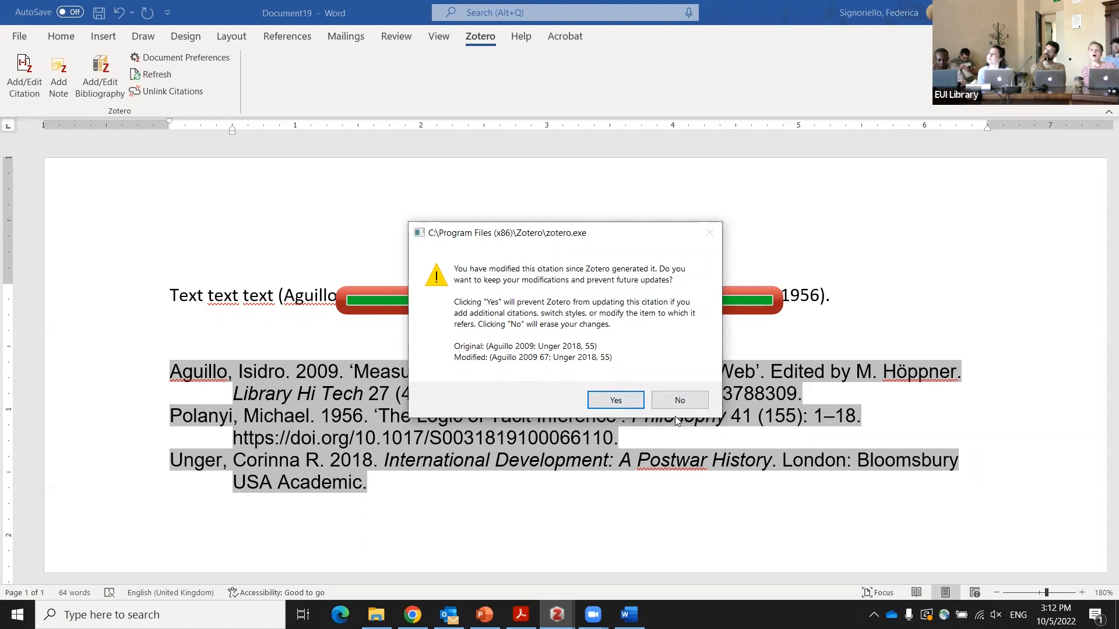
click(633, 401)
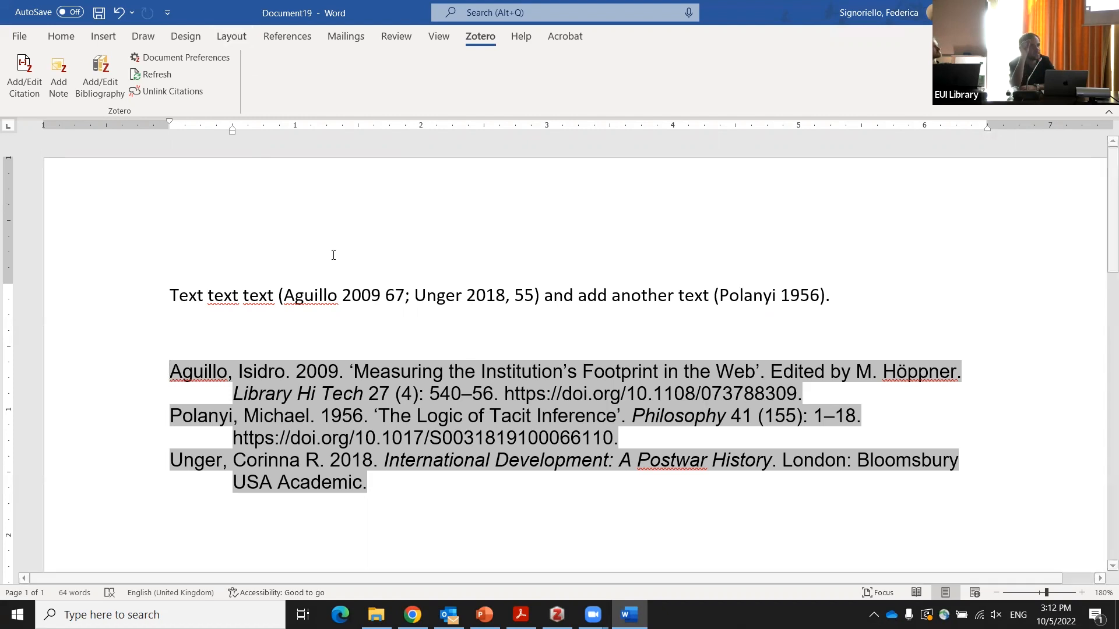
Try to edit the first, manually modified citation through Zotero's citation editor, agreeing to clear its modifications
click(355, 294)
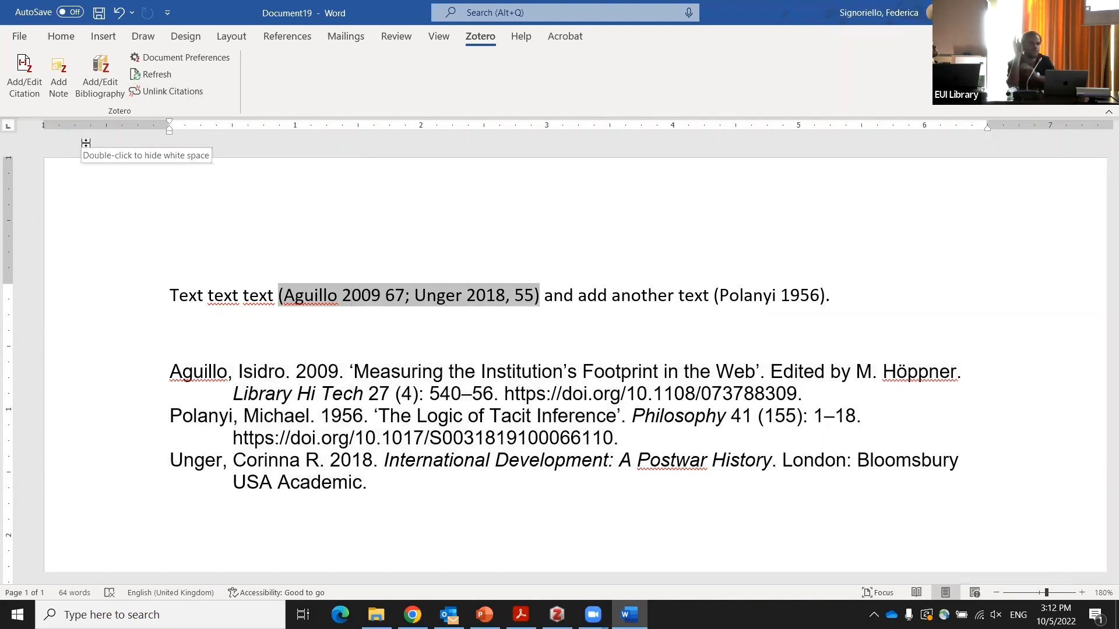
right_click(373, 295)
key(Escape)
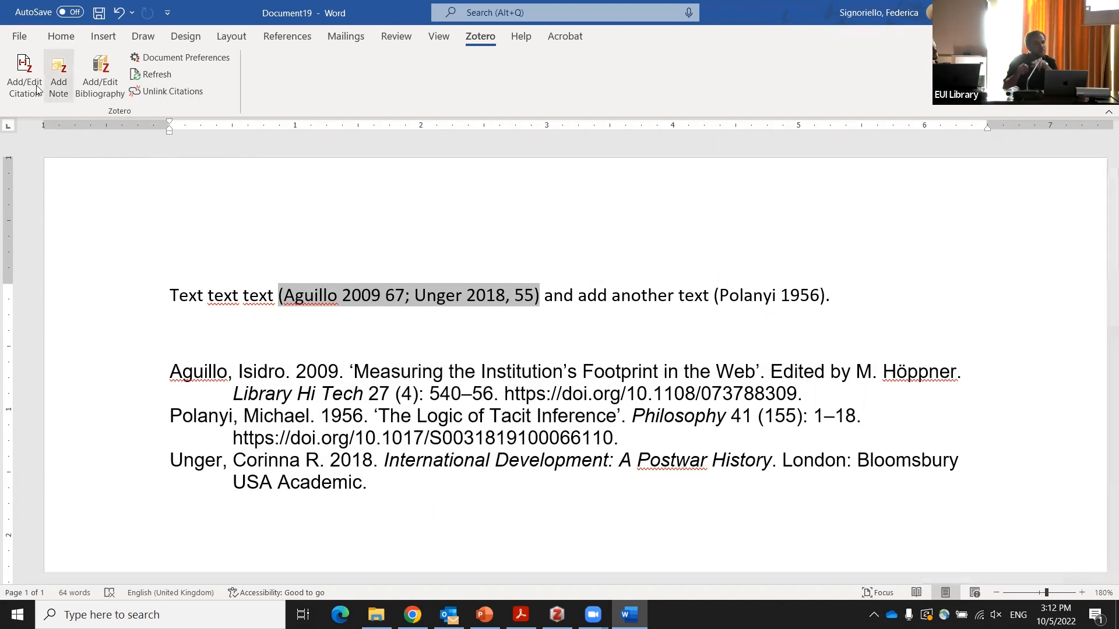
click(24, 73)
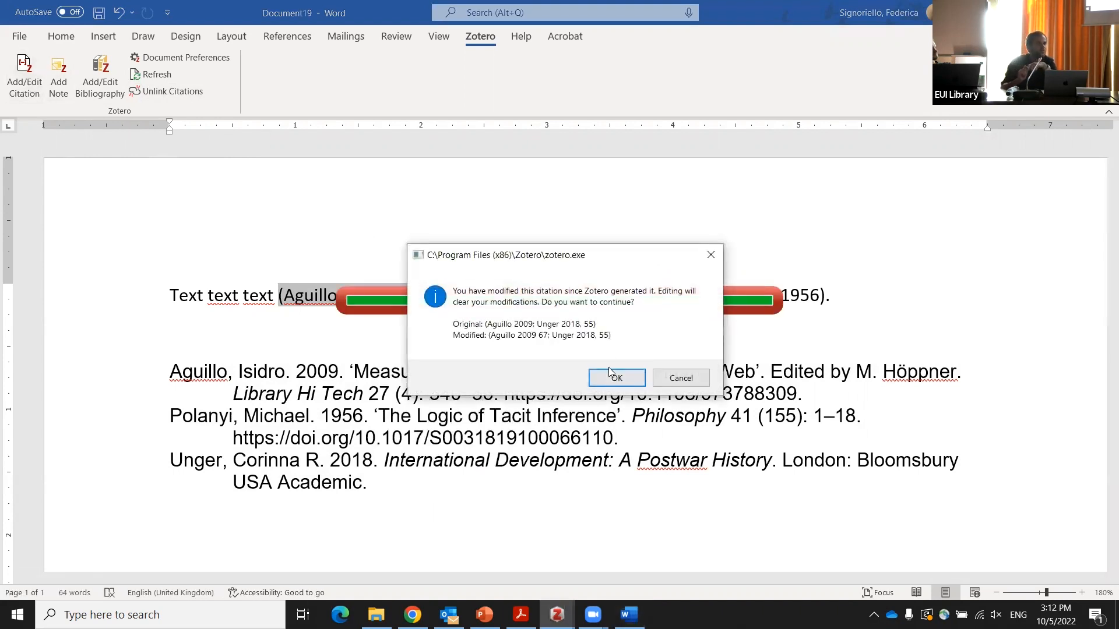
click(631, 373)
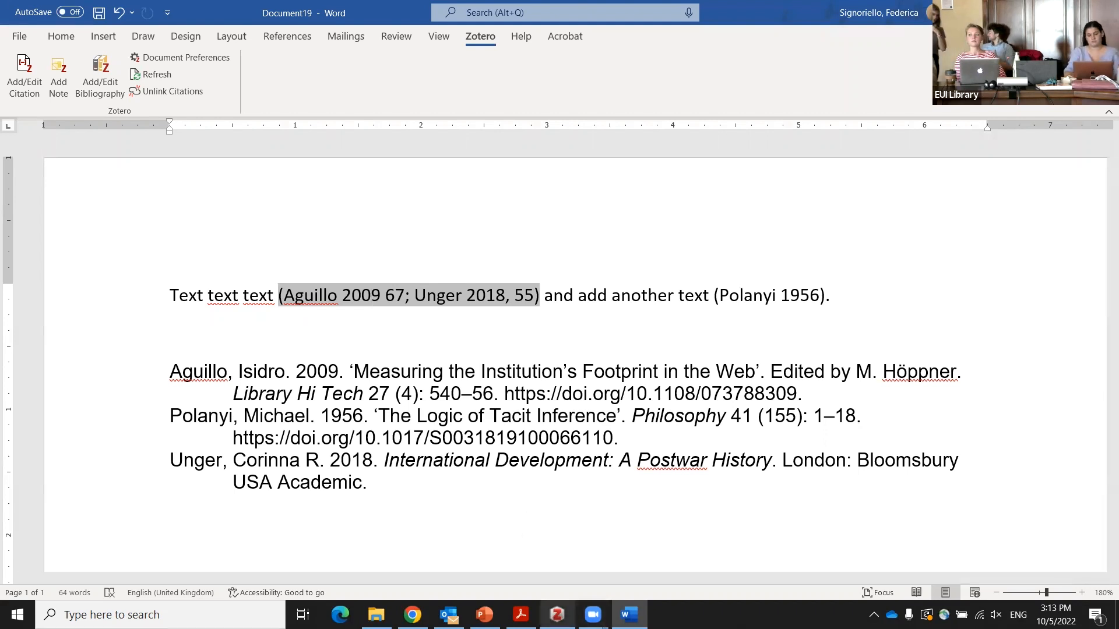
In Zotero's training collection, copy a bibliography entry for "Civil Crisis Management in Poland" to the clipboard in Chicago Manual of Style 17th edition (author-date)
mouse_move(557, 615)
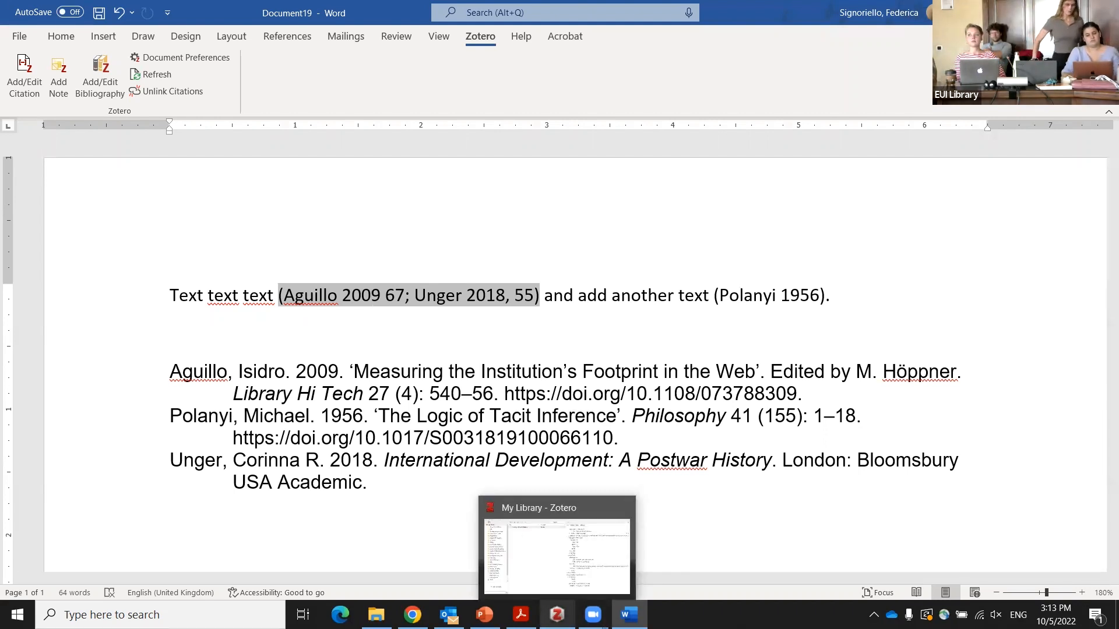
click(557, 615)
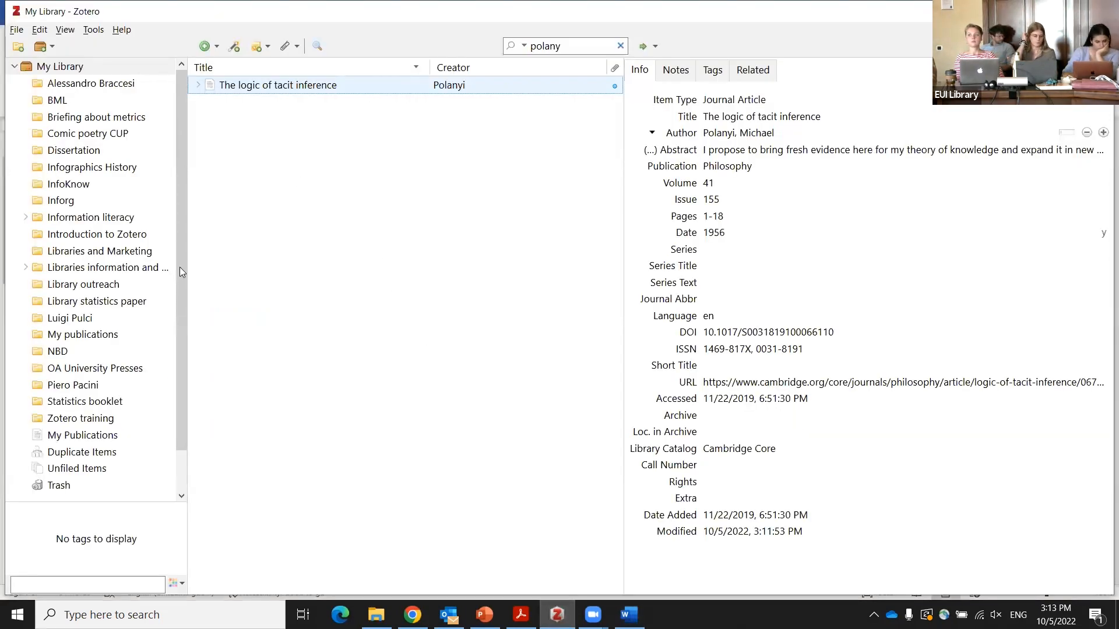
click(79, 420)
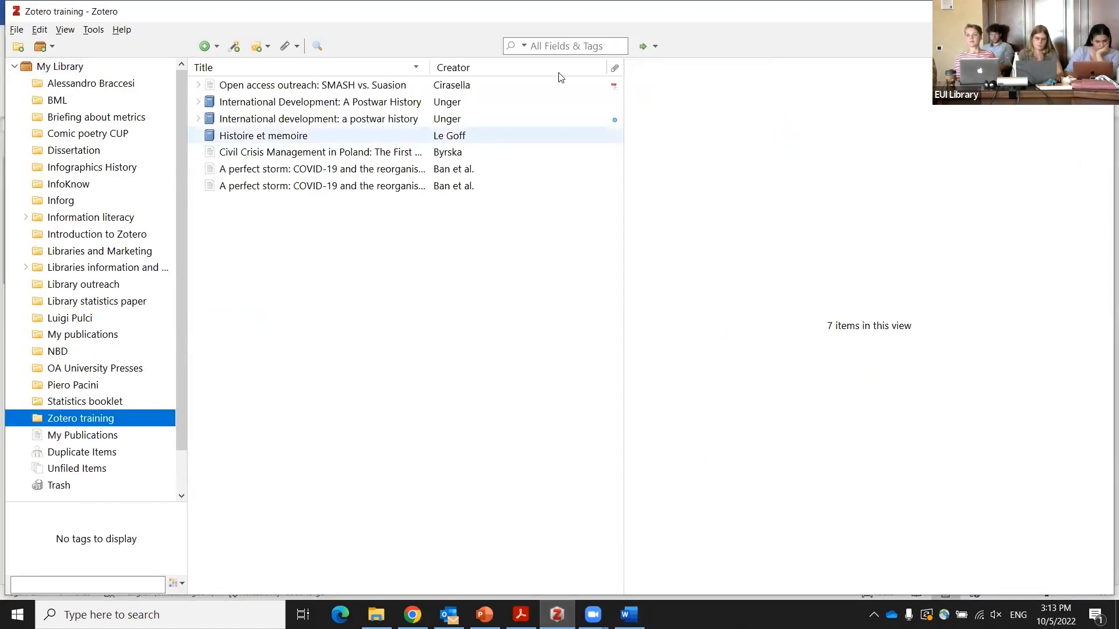
click(336, 102)
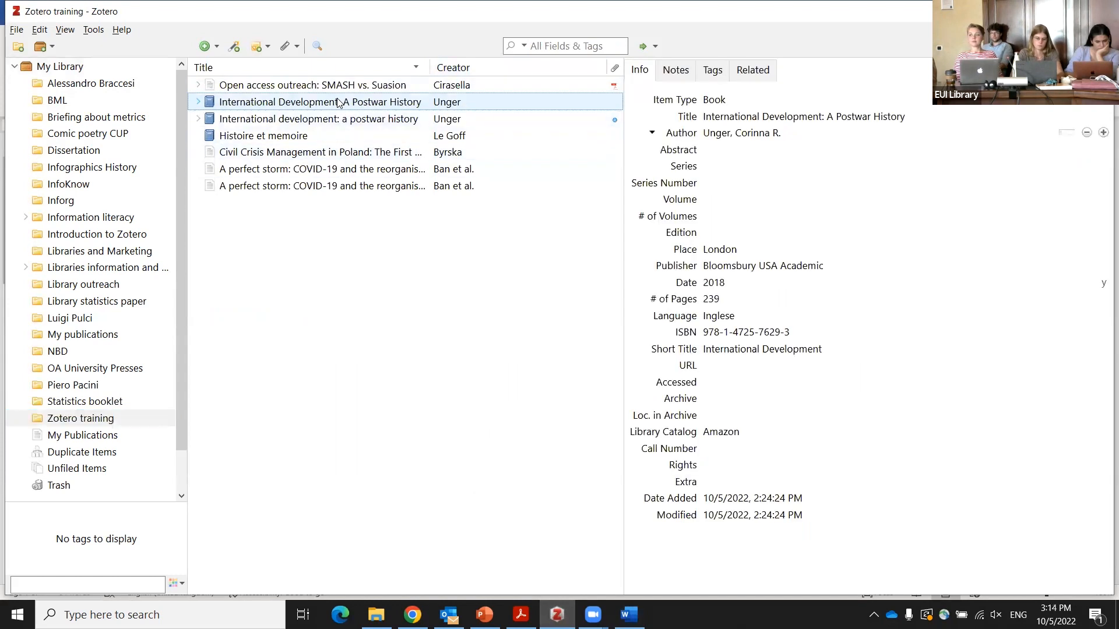
click(326, 154)
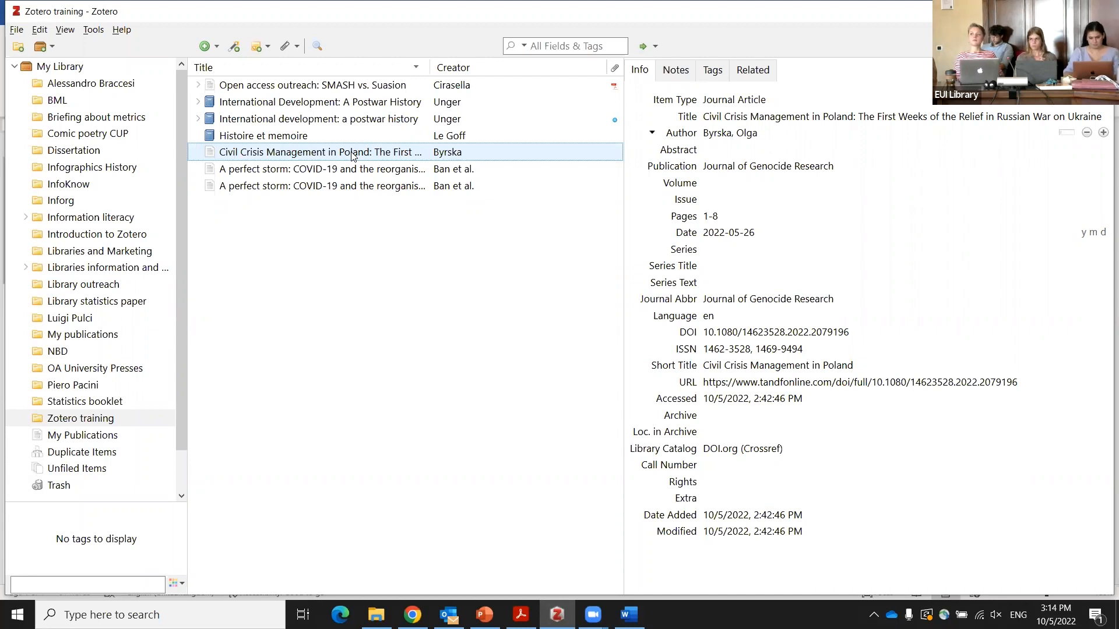
right_click(352, 156)
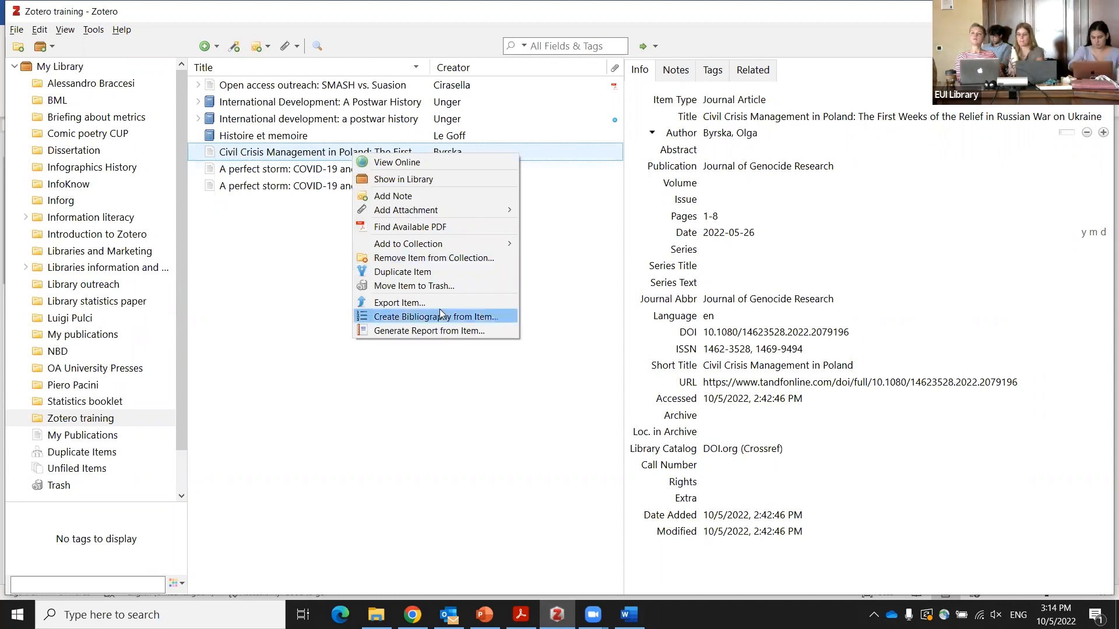
right_click(331, 153)
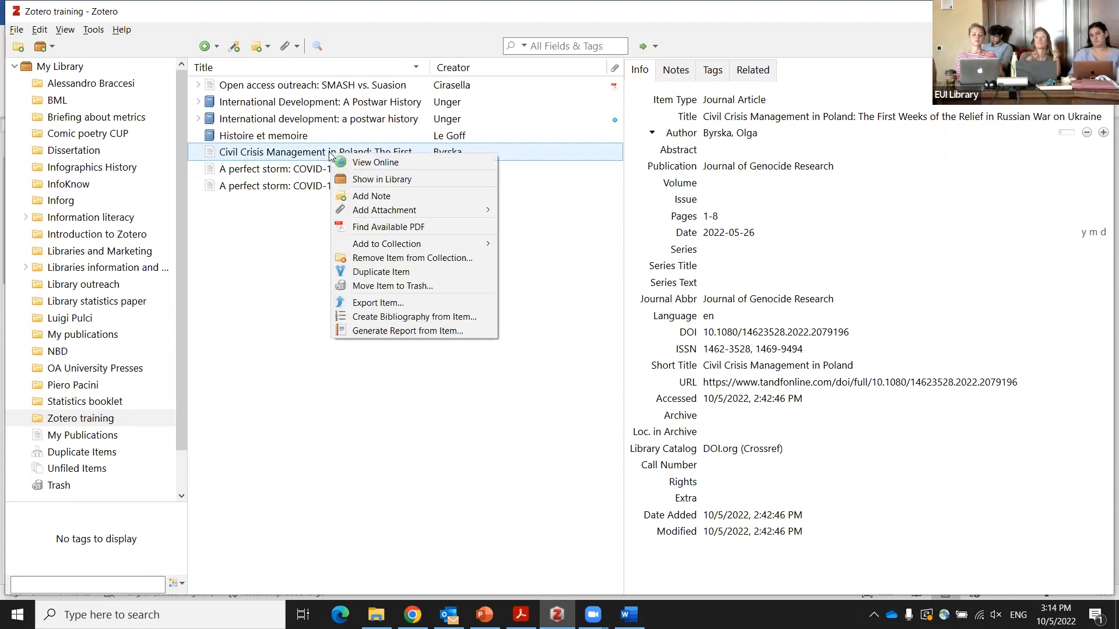
click(460, 318)
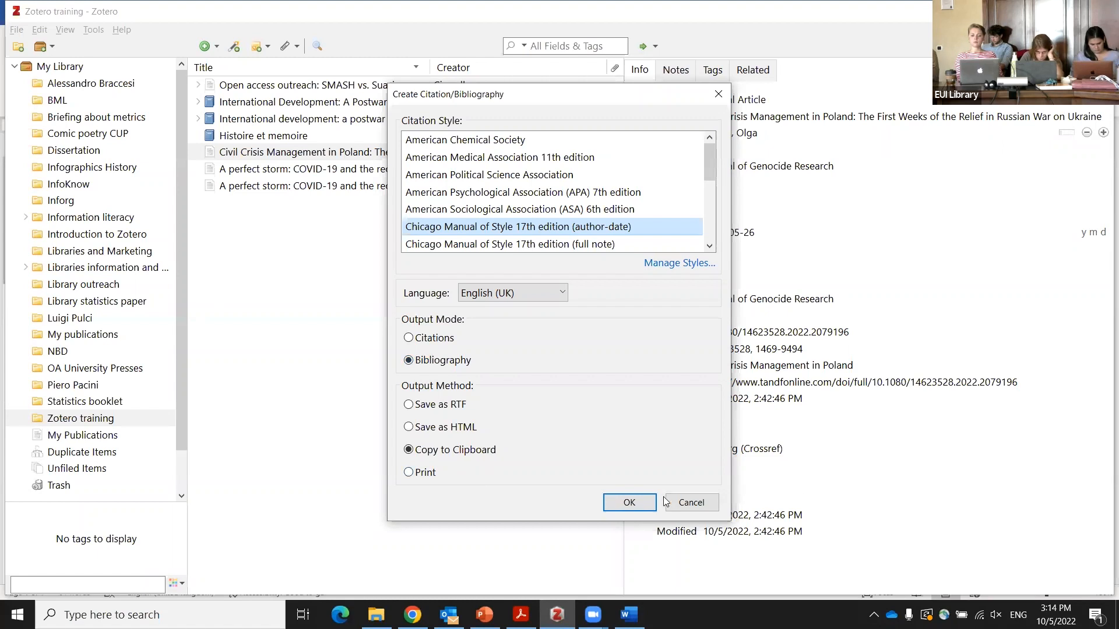
click(626, 504)
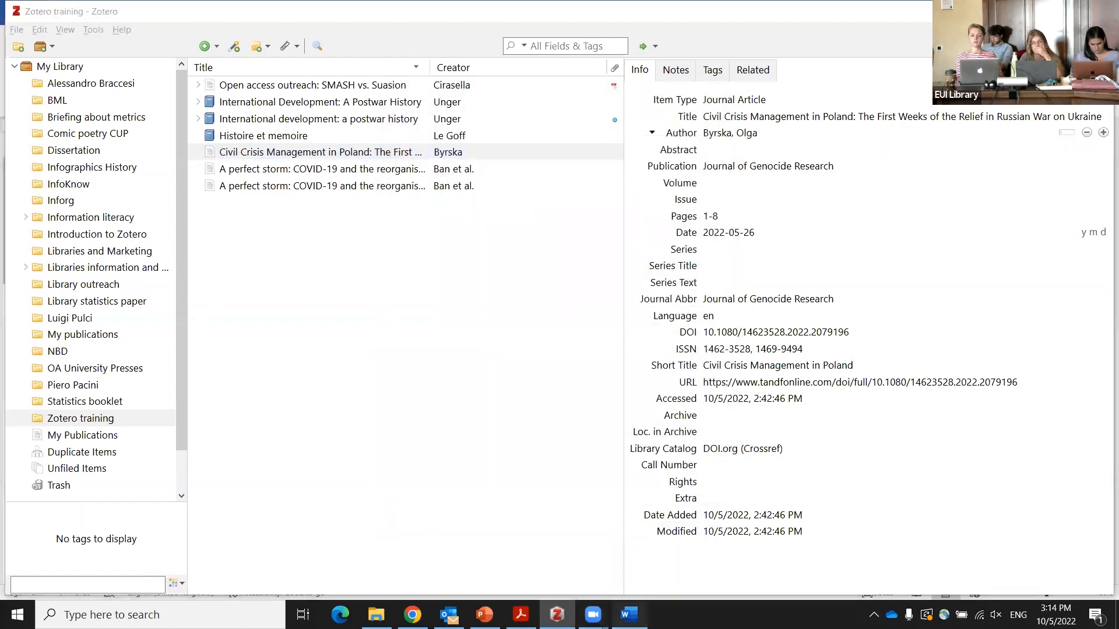
Create a new blank document in Word and paste the copied bibliography entry as text only
click(630, 614)
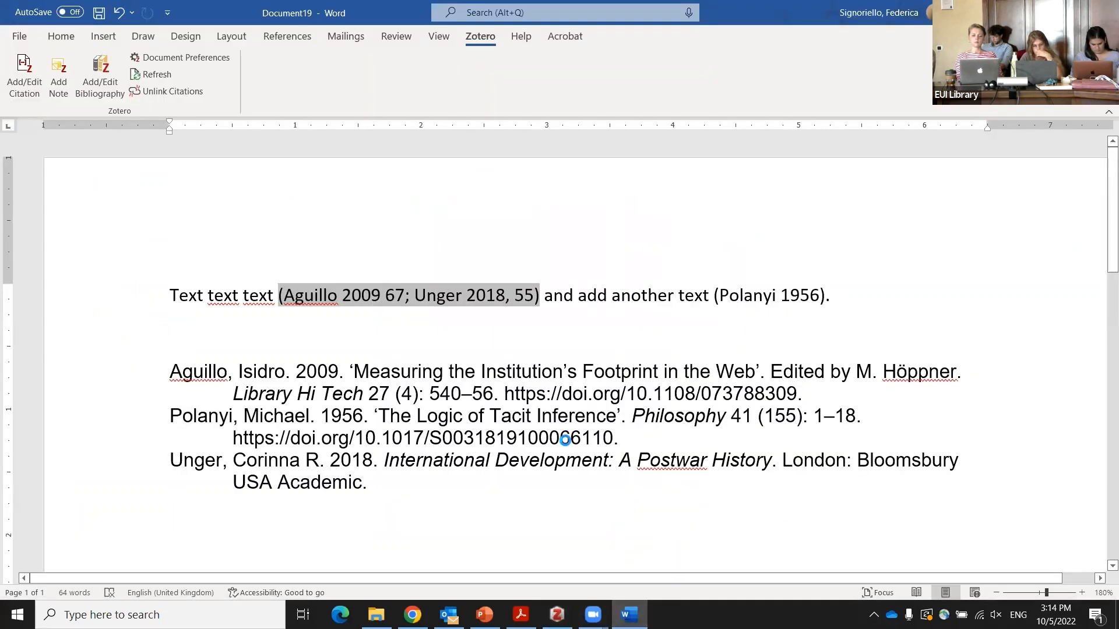
key(ctrl+n)
right_click(334, 318)
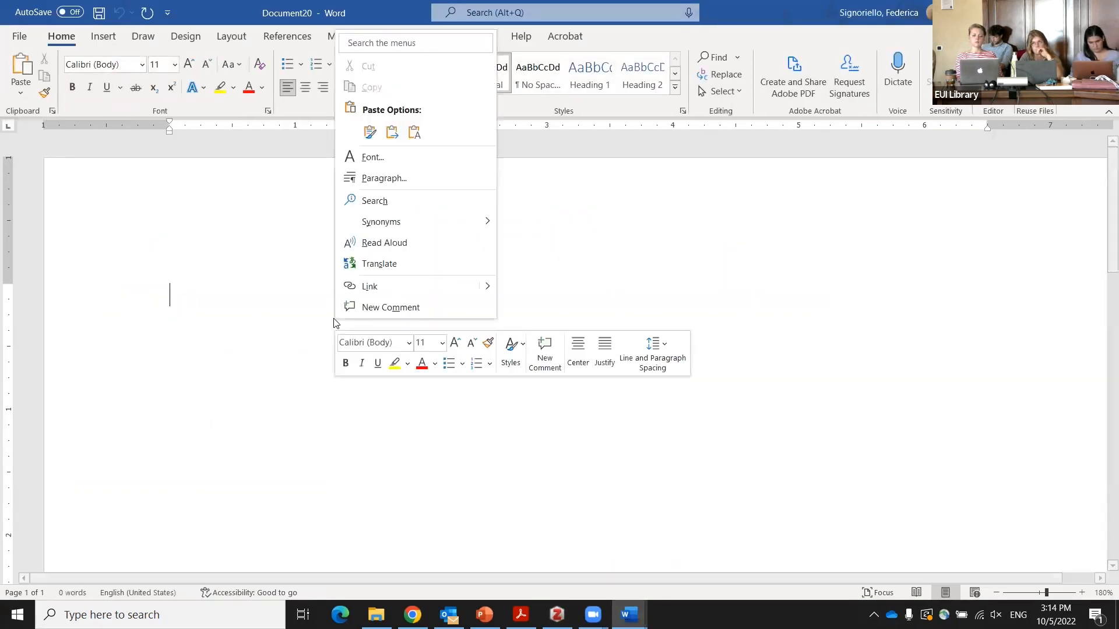
click(414, 133)
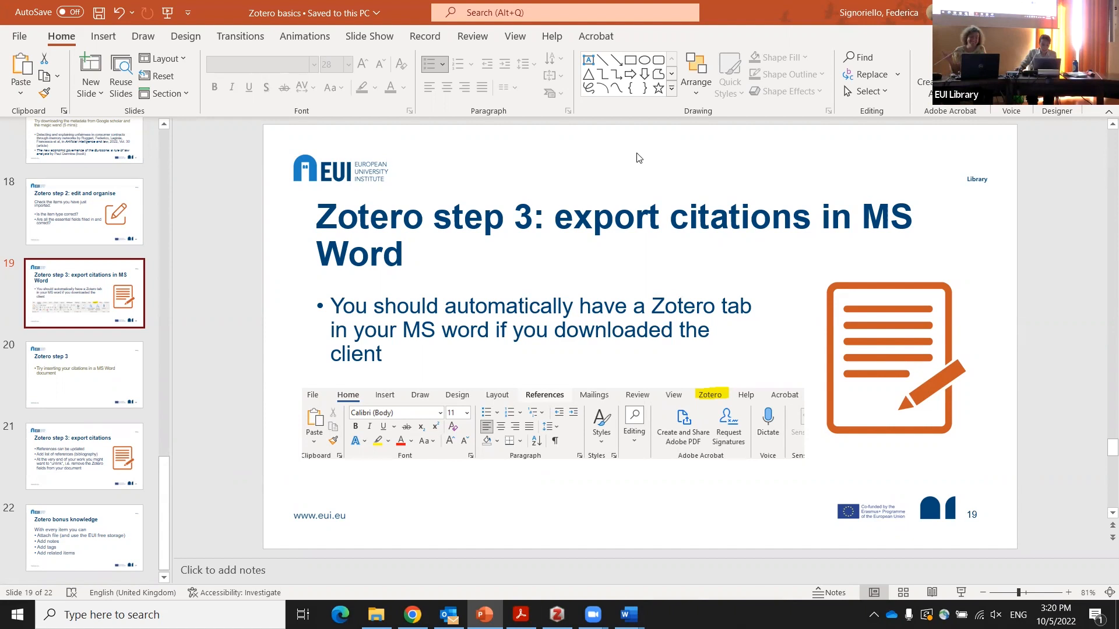
Show slide 21, "Zotero step 3: export citations", in the PowerPoint presentation
click(105, 454)
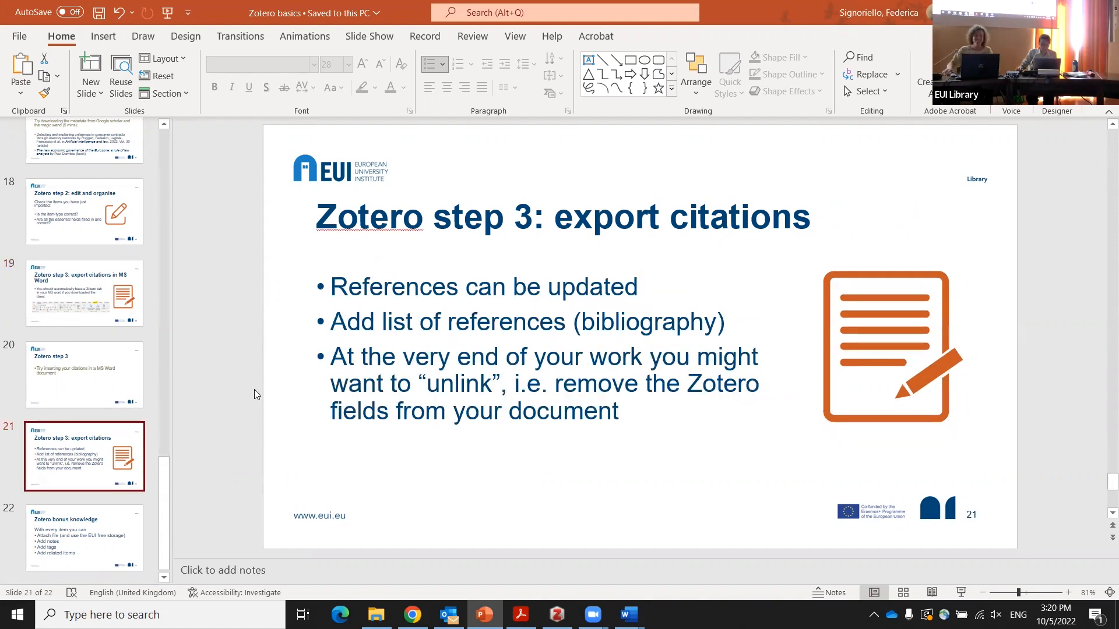
scroll(254, 389, down, 1)
scroll(254, 390, up, 1)
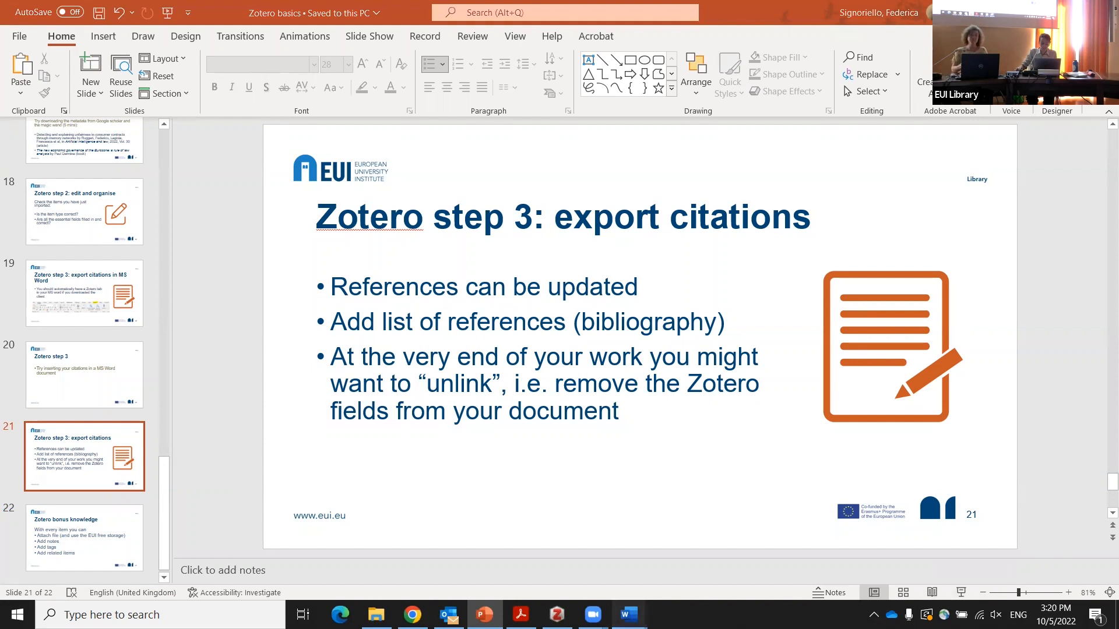
Switch to the Word document with the citations and unlink them from Zotero, agreeing to remove the field codes
mouse_move(618, 607)
click(551, 553)
click(464, 438)
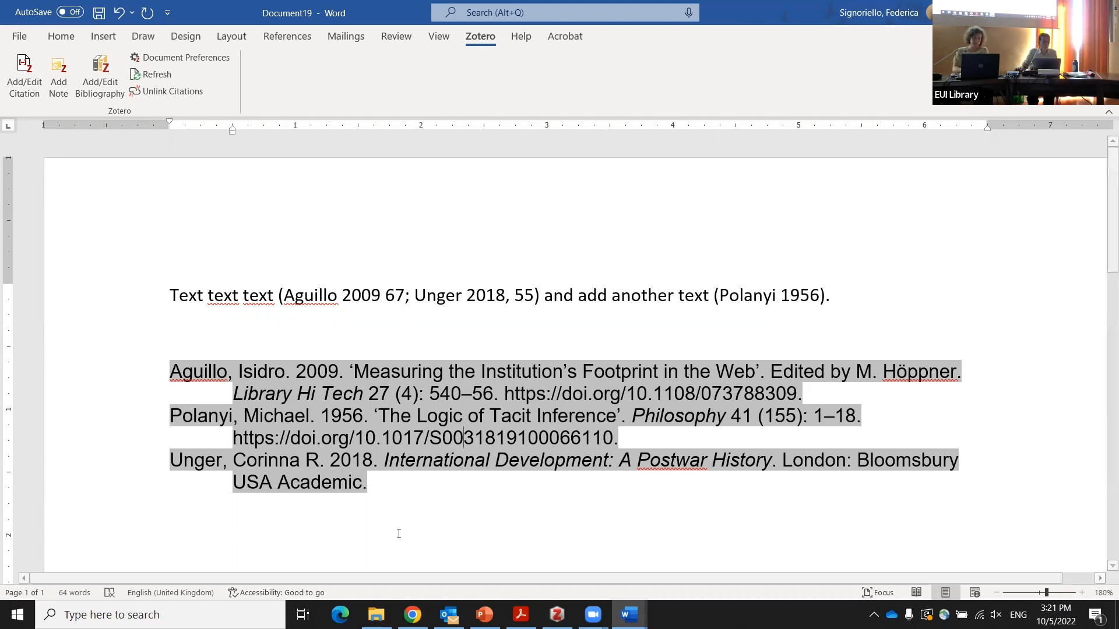
click(164, 94)
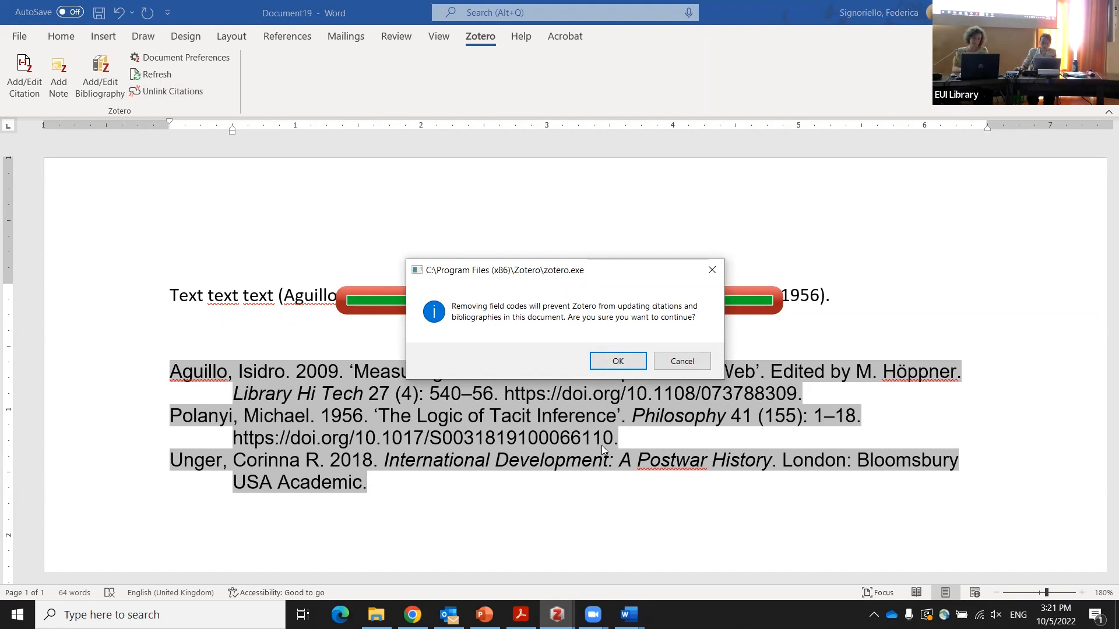
click(610, 361)
drag(459, 522, 362, 327)
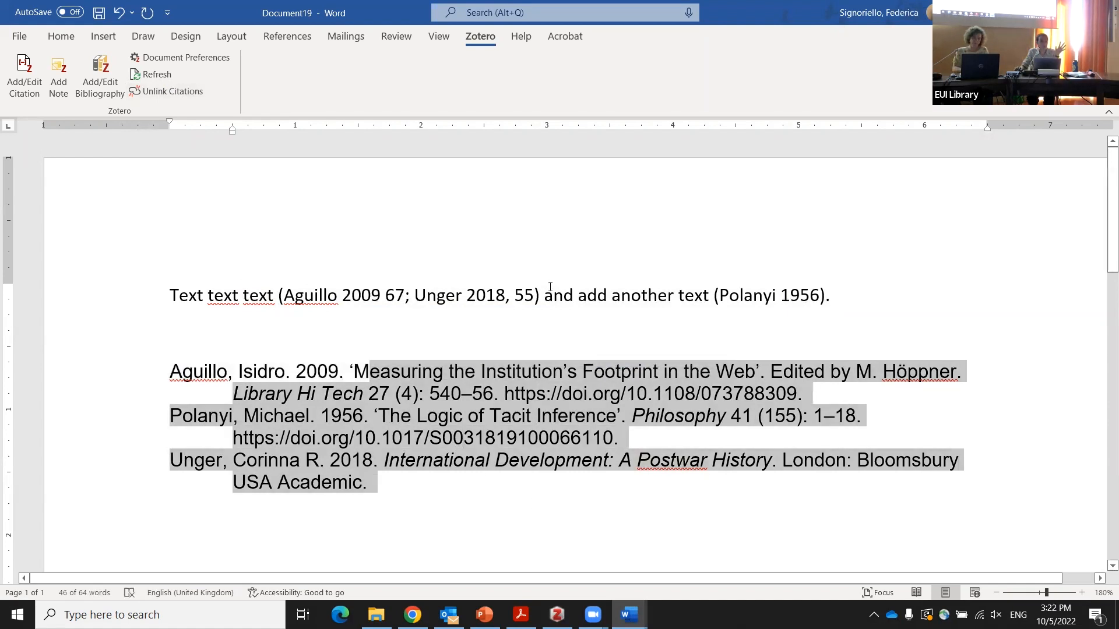
click(516, 390)
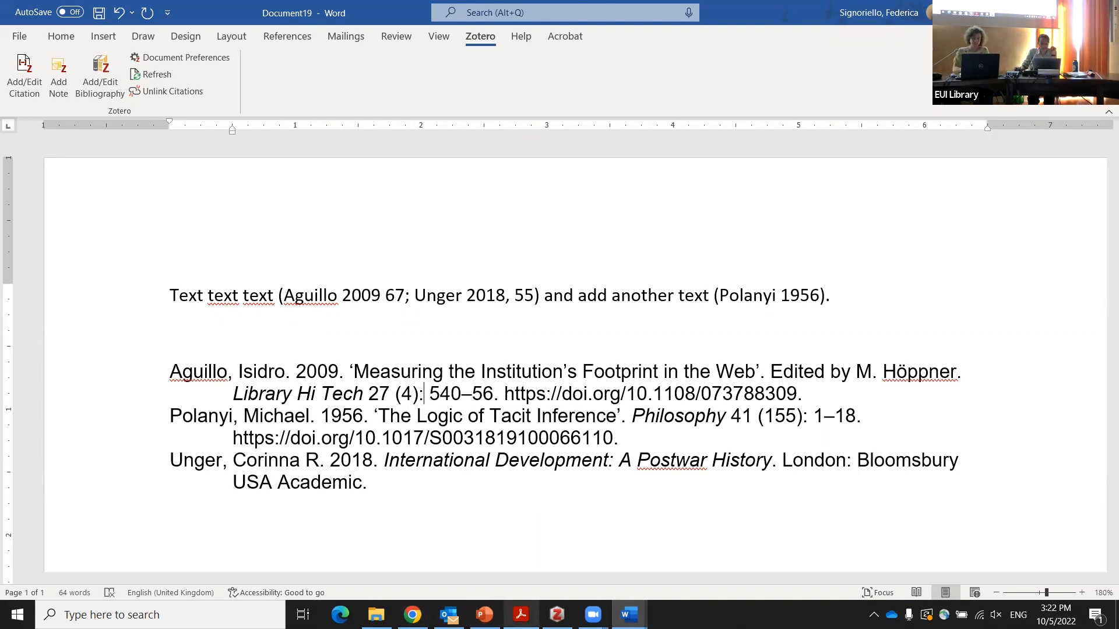
Return to the PowerPoint presentation and show slide 22, "Zotero bonus knowledge"
click(485, 614)
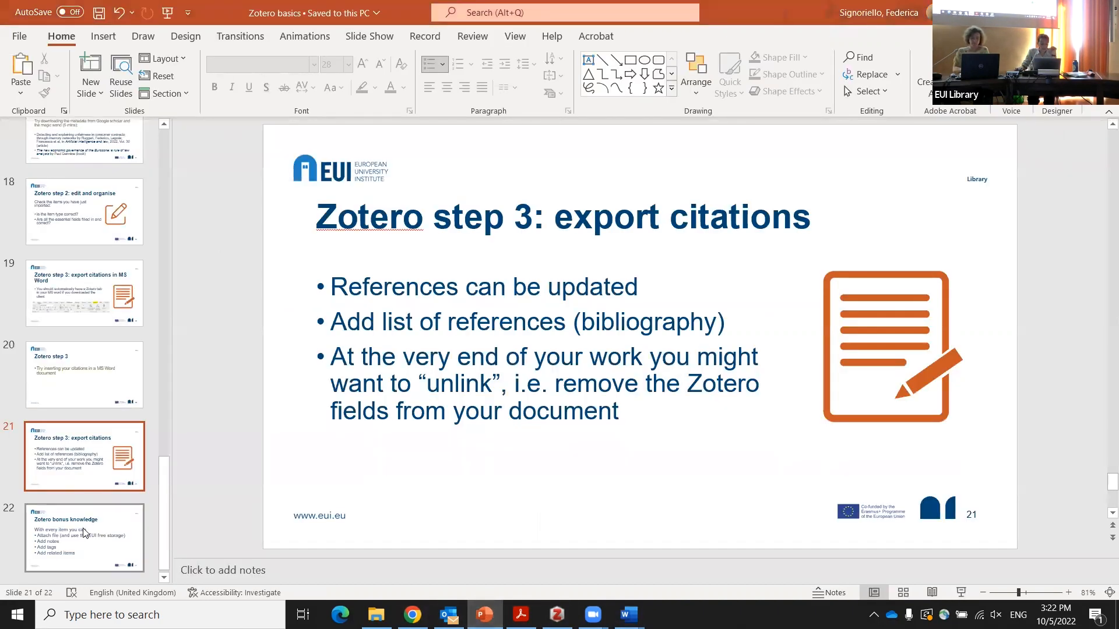
click(80, 519)
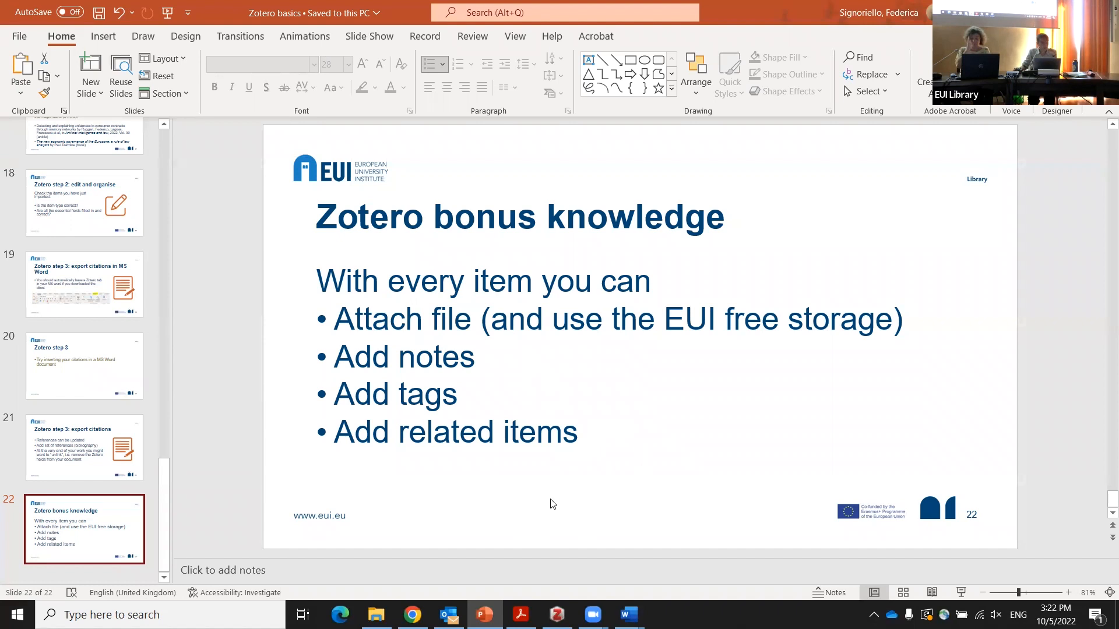
Switch to Zotero and open the online article page of "Civil Crisis Management in Poland" from its library item
click(556, 615)
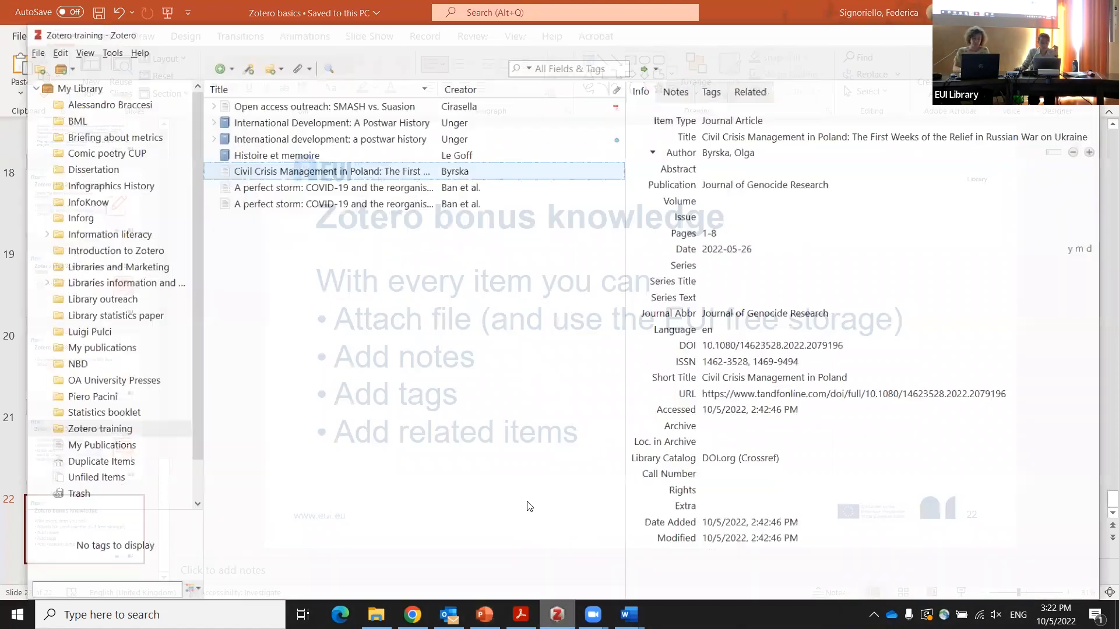
right_click(342, 155)
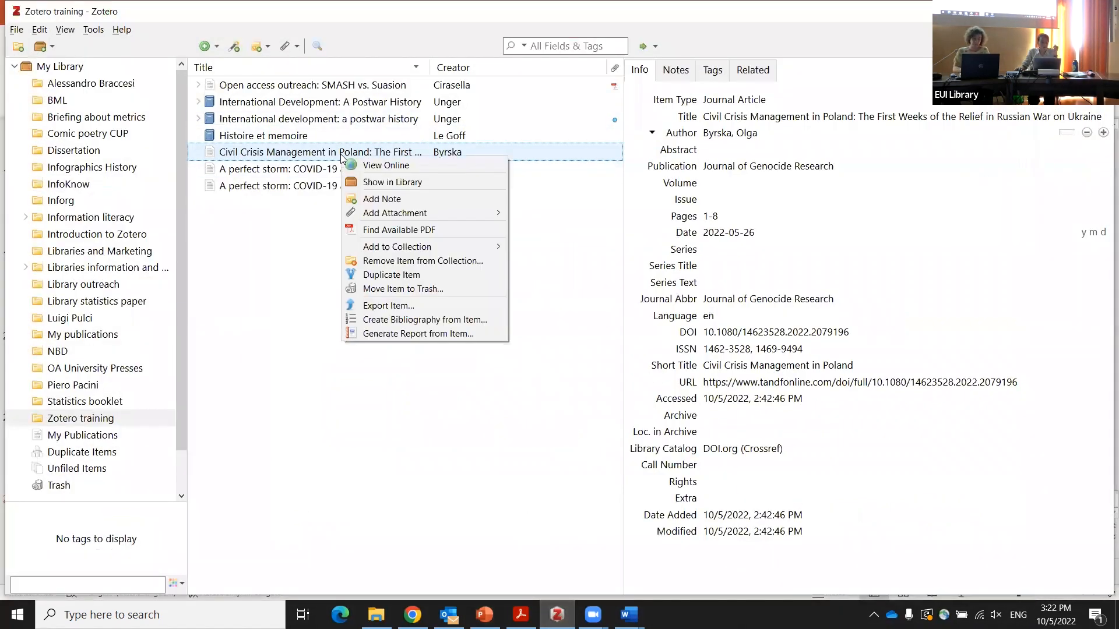
click(313, 153)
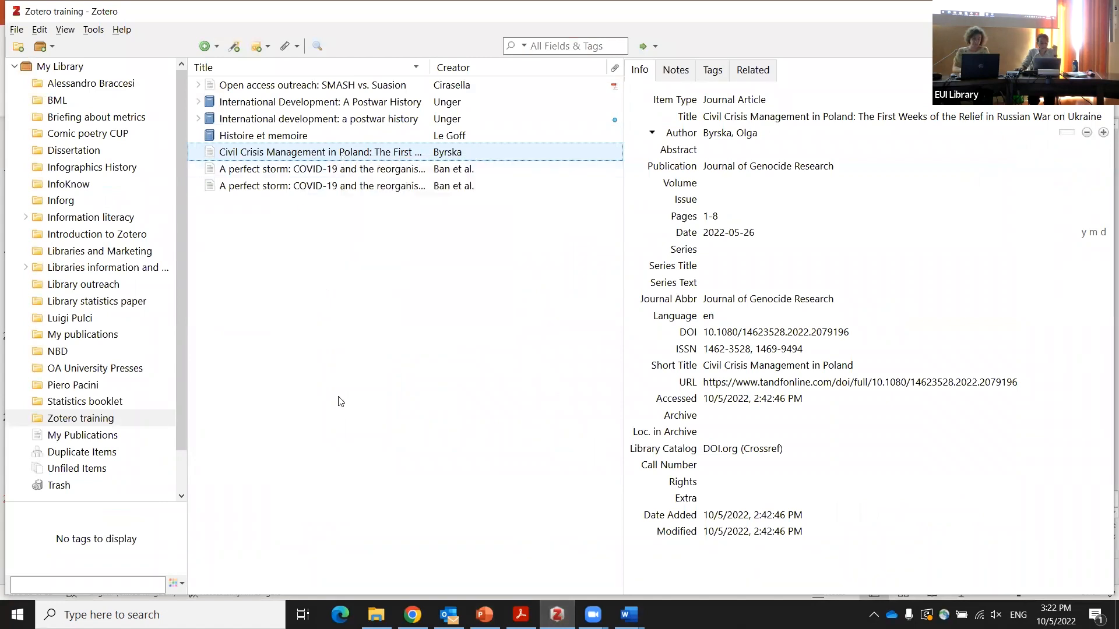
double_click(373, 152)
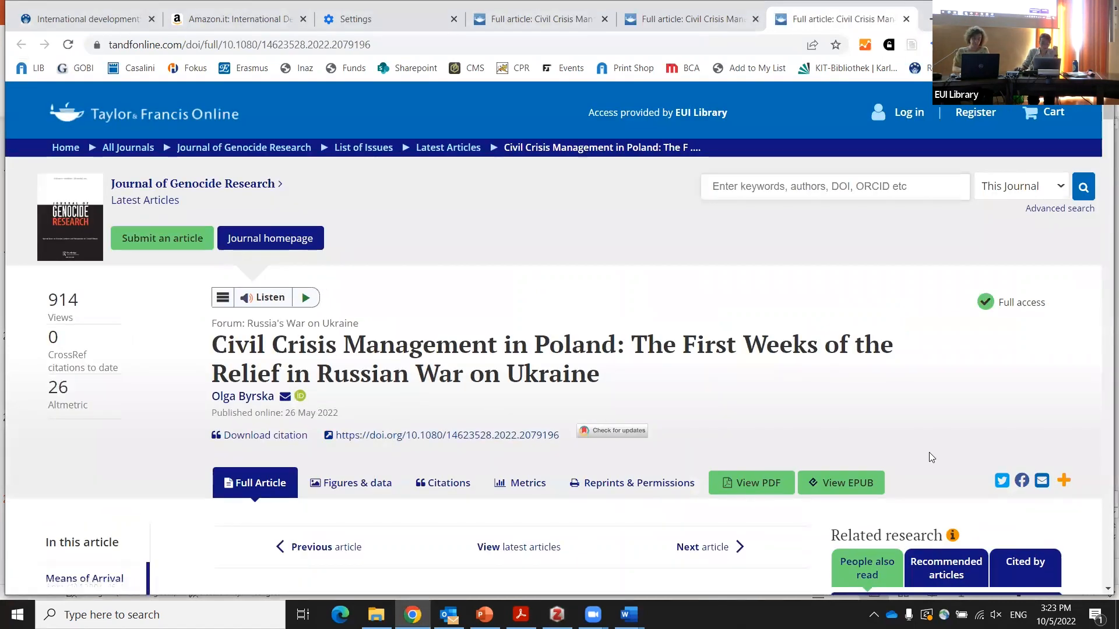
scroll(413, 412, down, 6)
scroll(414, 412, up, 5)
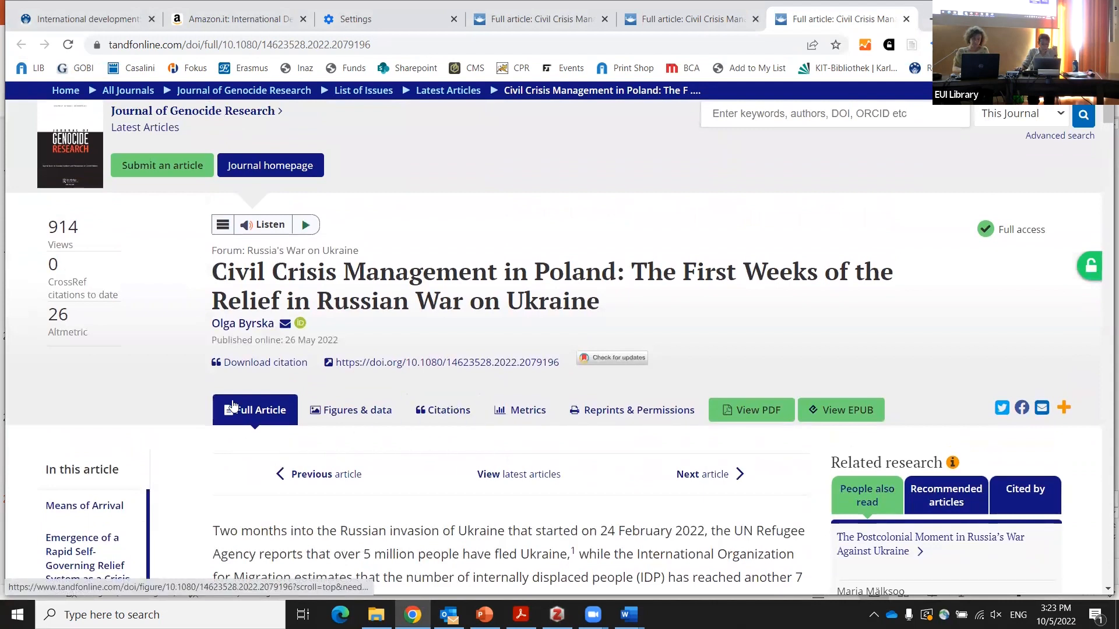
Open the article's PDF version and save it to the Downloads folder
click(751, 409)
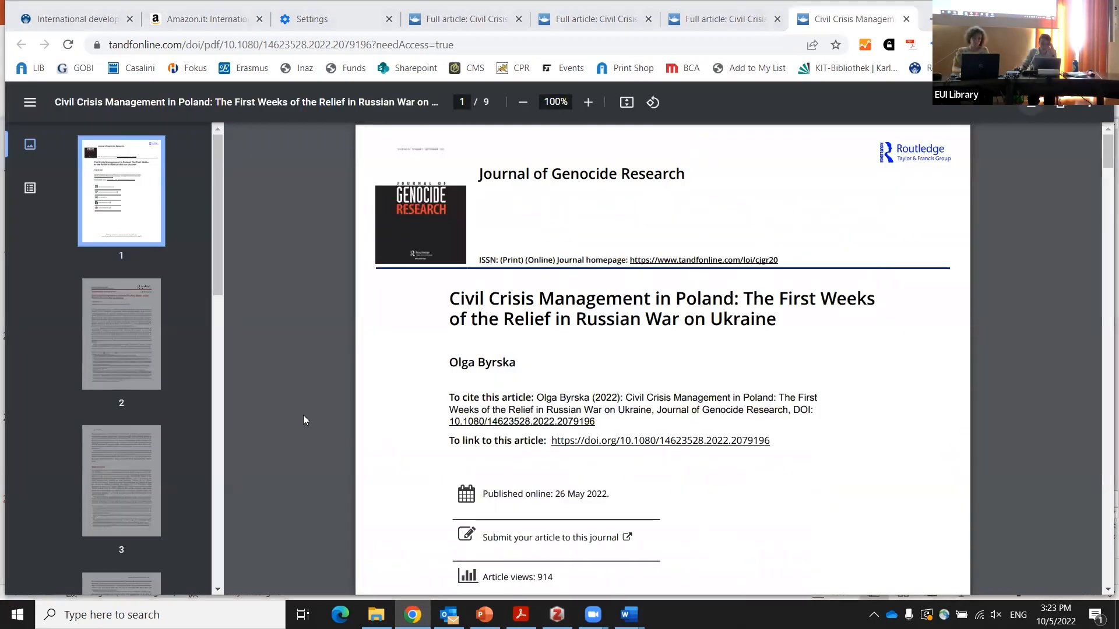
key(ctrl+s)
click(490, 577)
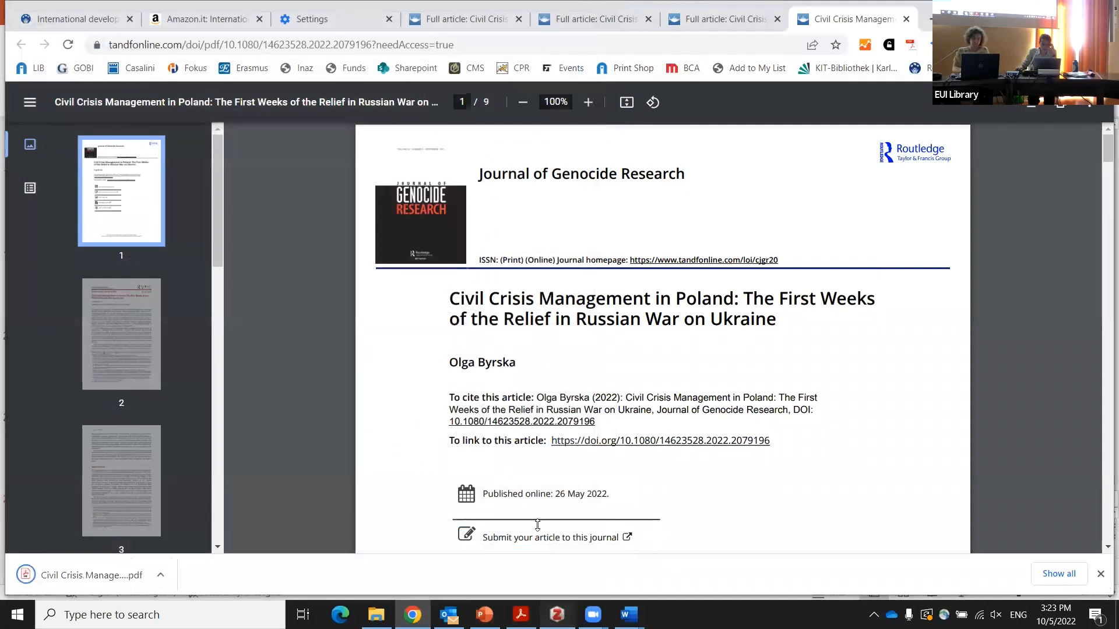
In Zotero, attach a stored copy of the downloaded PDF to the "Civil Crisis Management in Poland" item
click(565, 613)
right_click(480, 153)
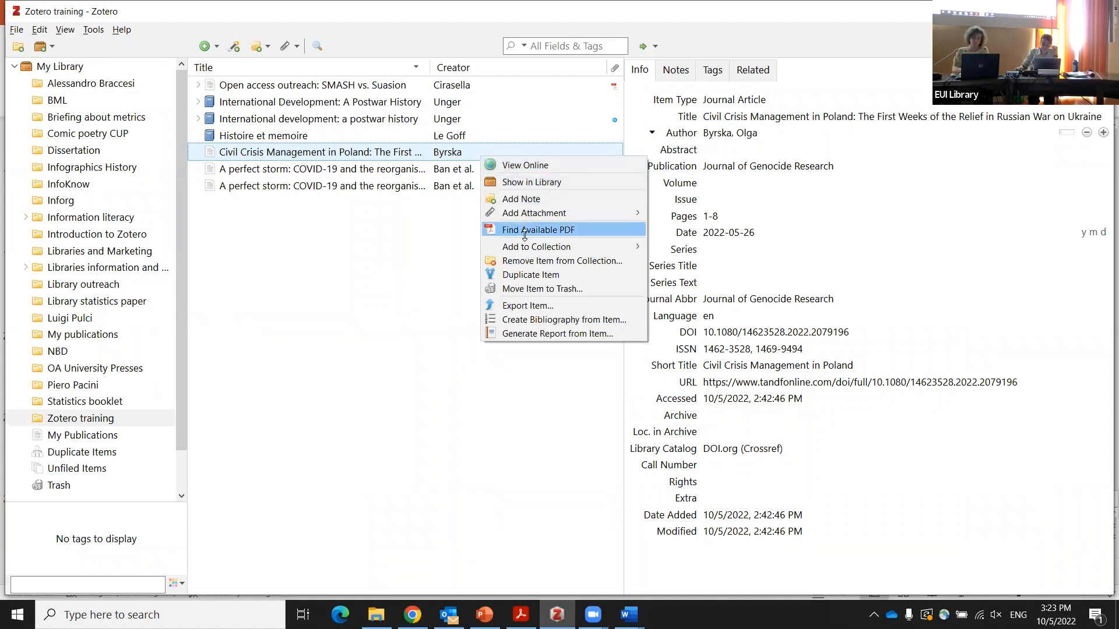
mouse_move(523, 211)
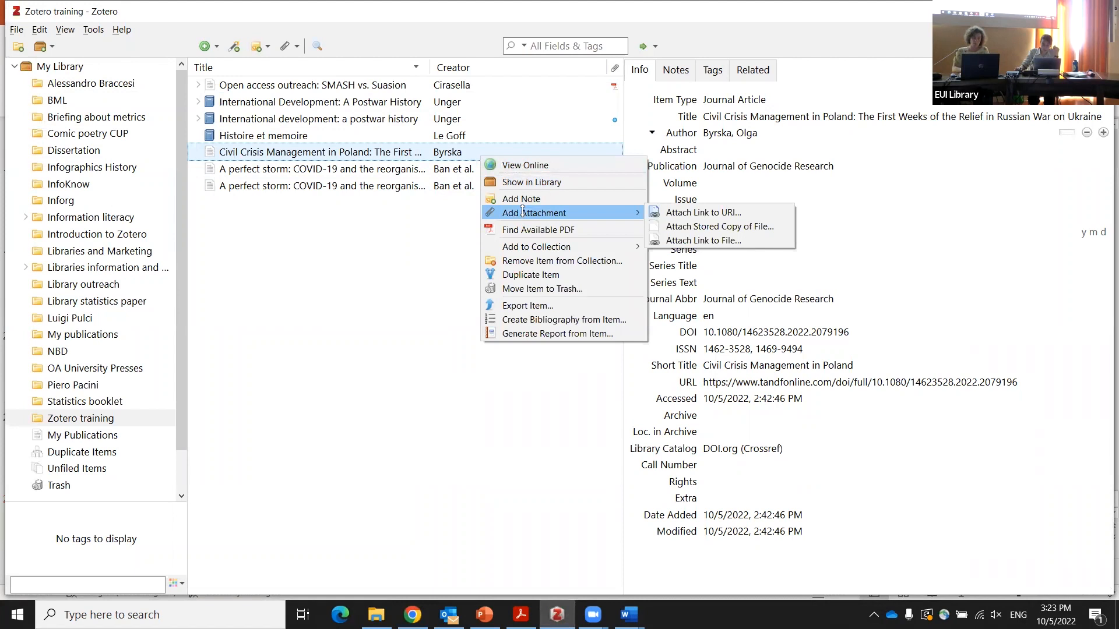
click(701, 225)
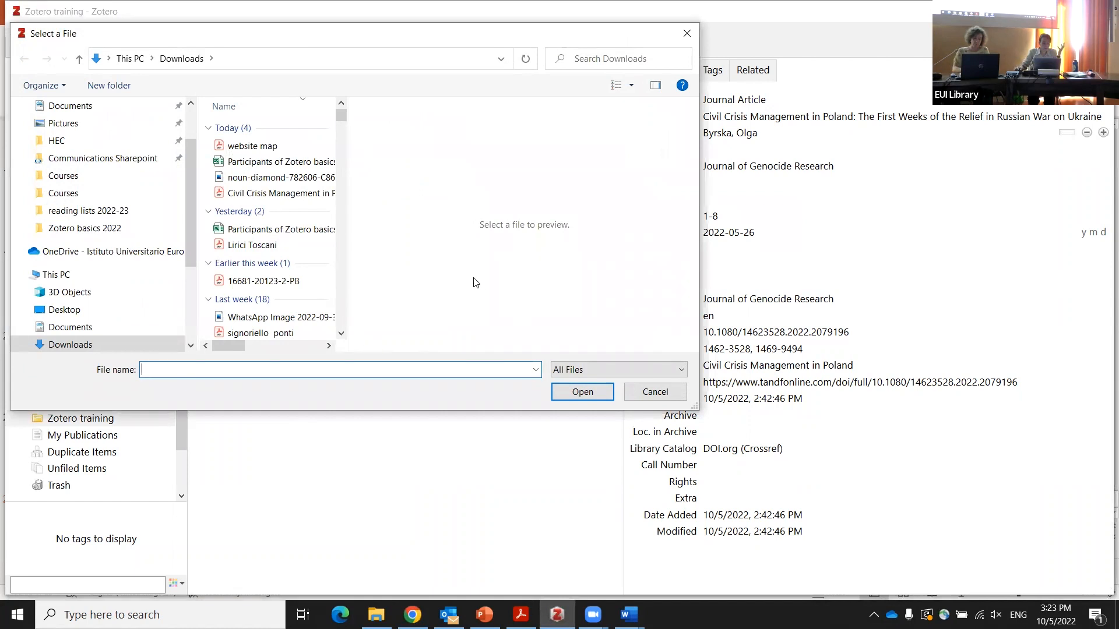
click(296, 193)
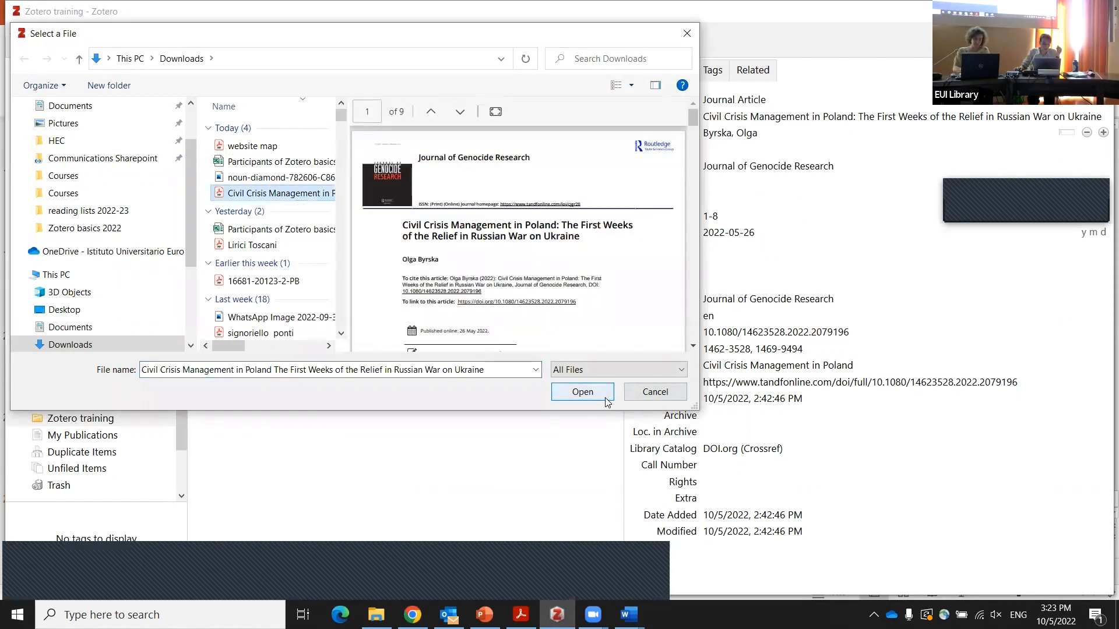
click(583, 392)
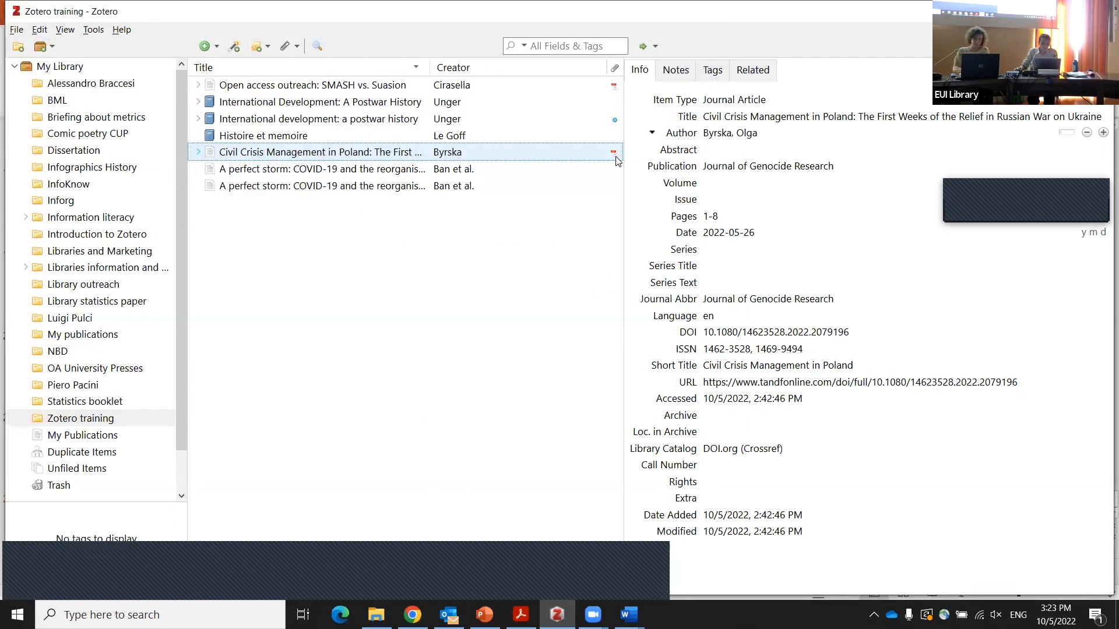
Examine the web snapshot attached to "International development: a postwar history" and return to the "Zotero bonus knowledge" slide
click(616, 123)
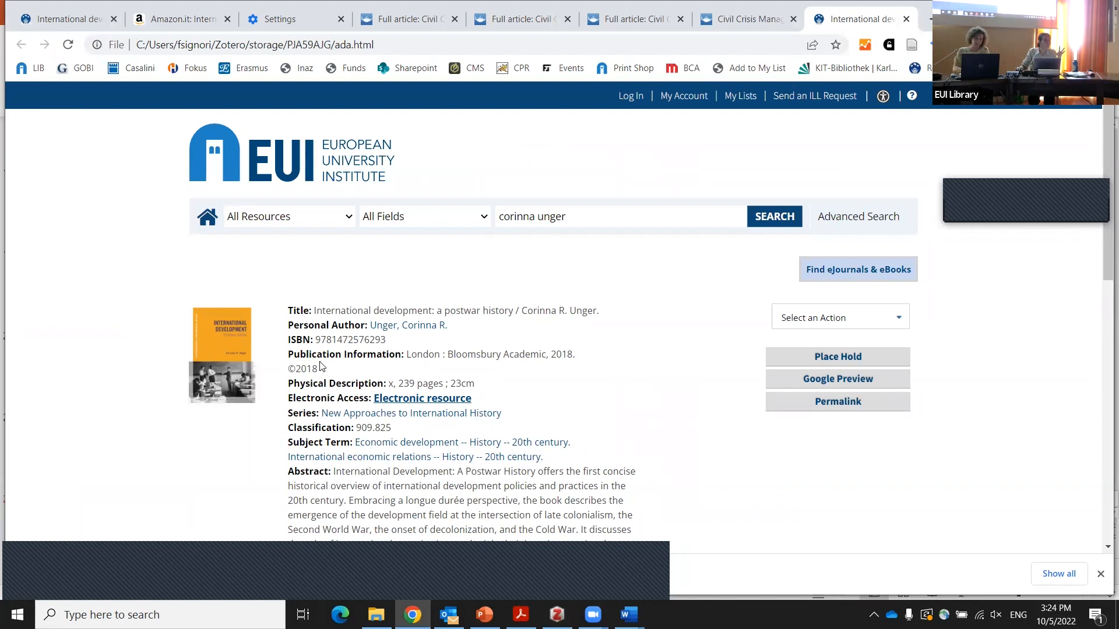
scroll(405, 402, down, 2)
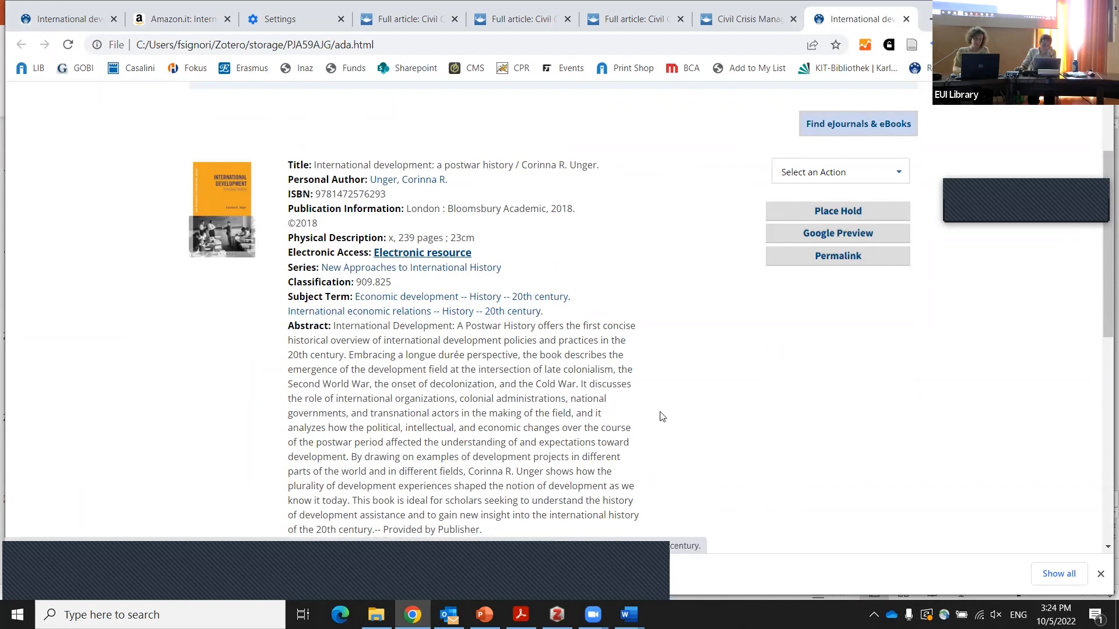
click(557, 615)
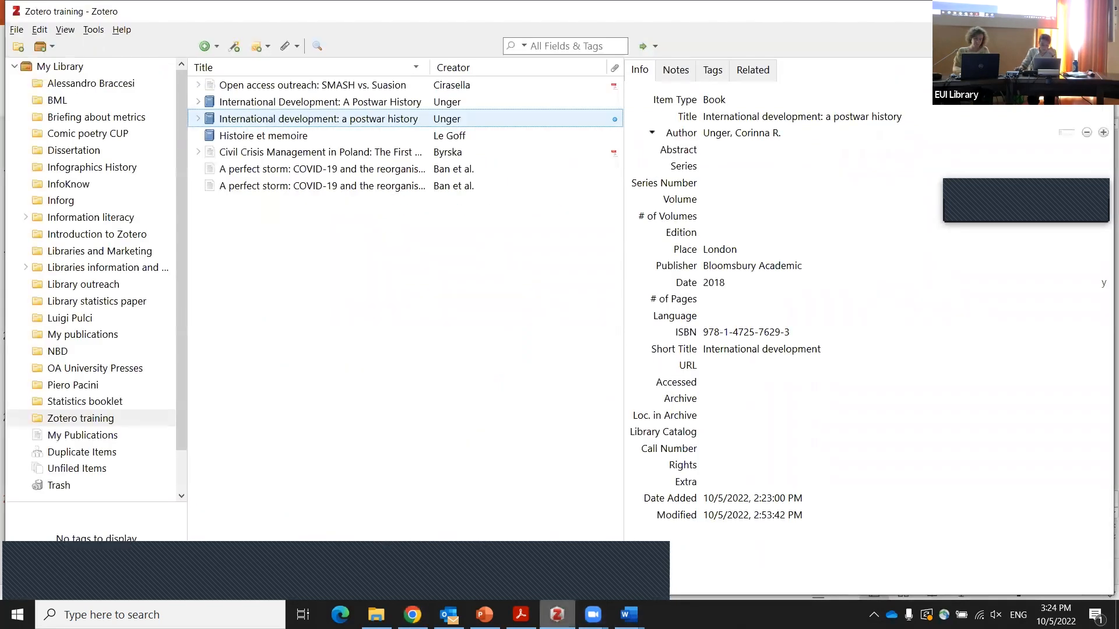
click(485, 615)
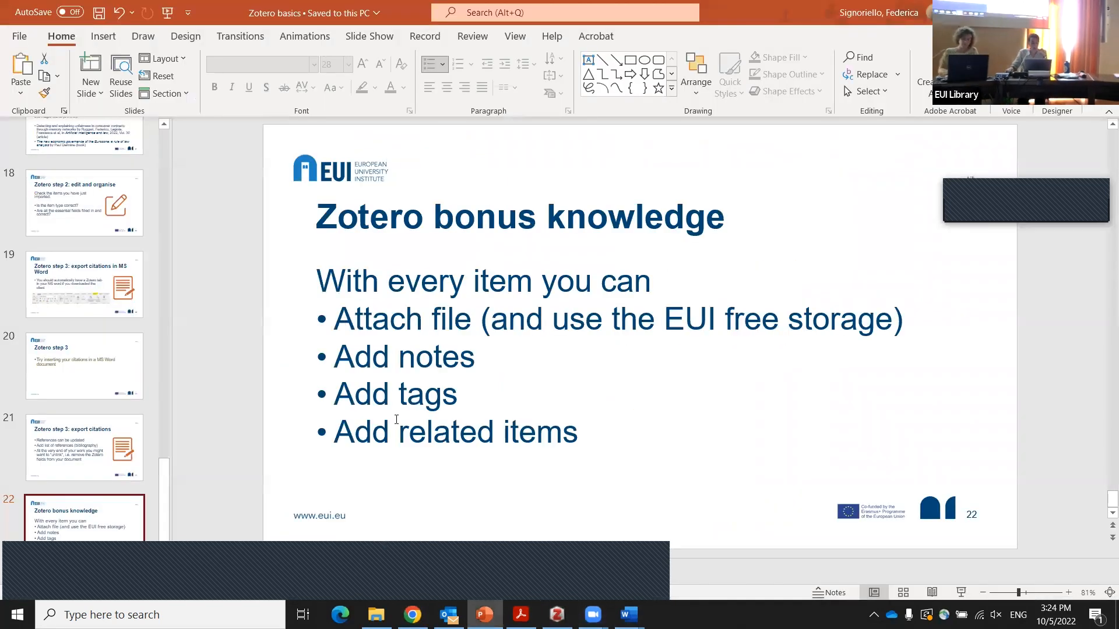
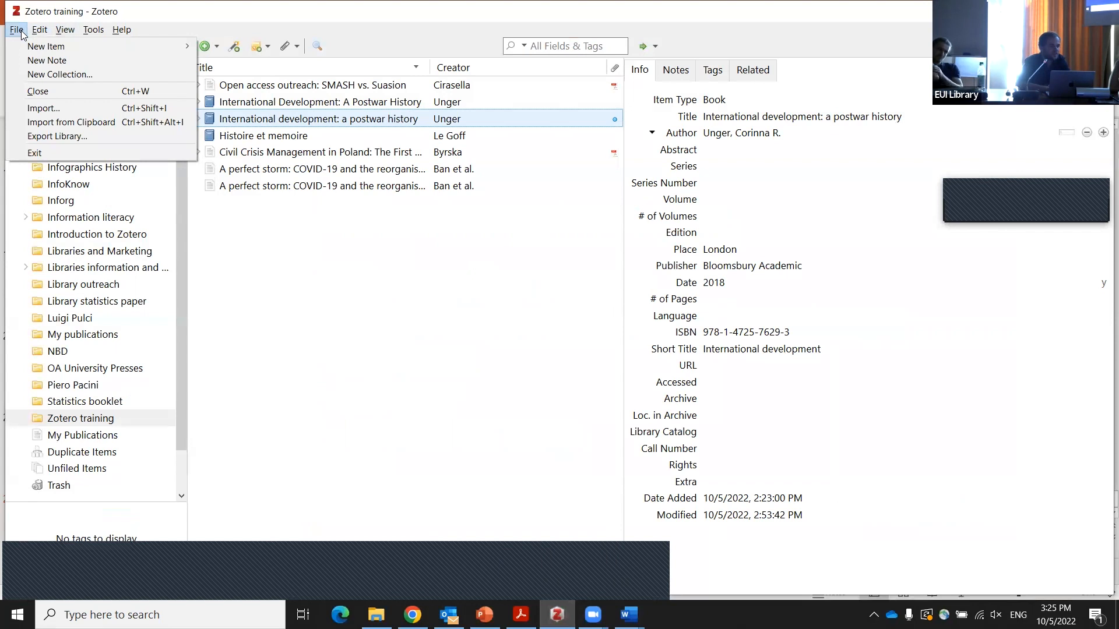
Review the general file handling and group settings in Zotero's preferences and close them without changes
mouse_move(40, 34)
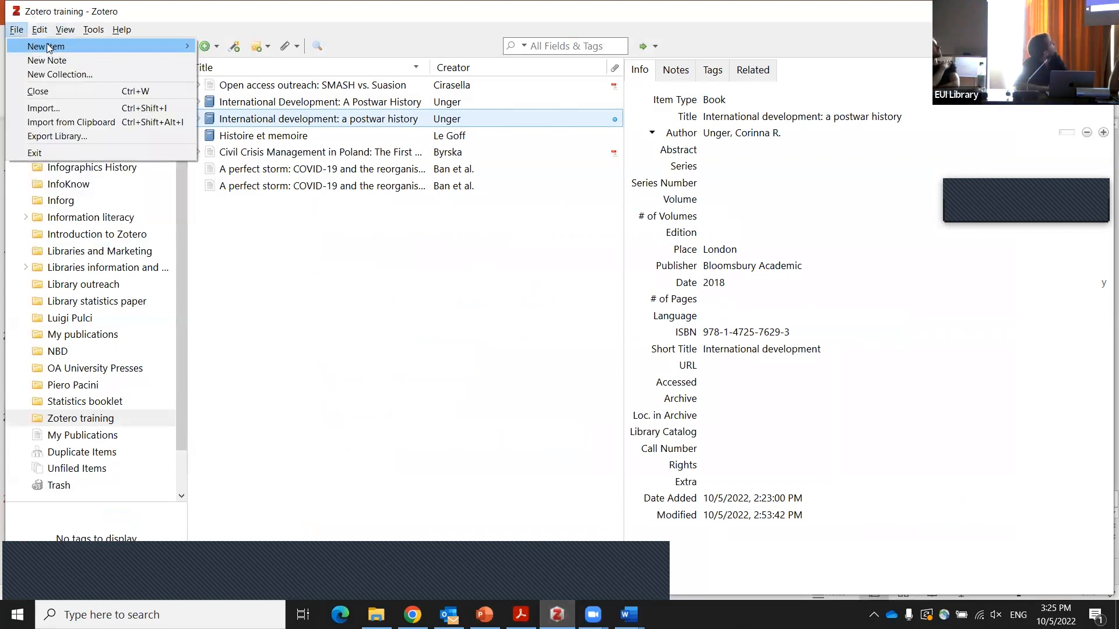
click(60, 211)
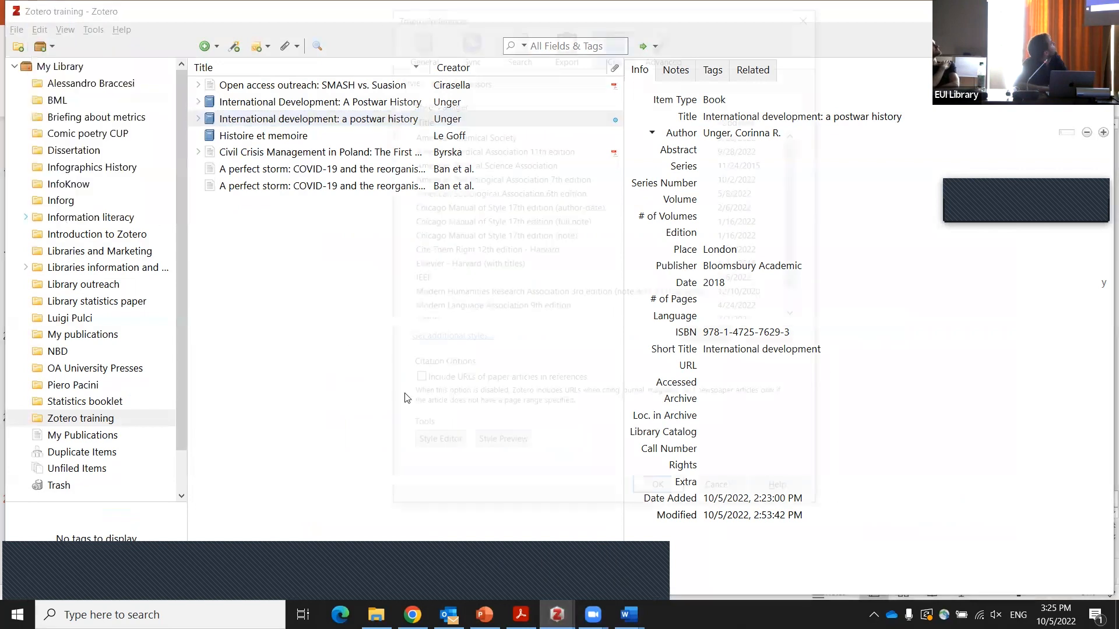
click(417, 39)
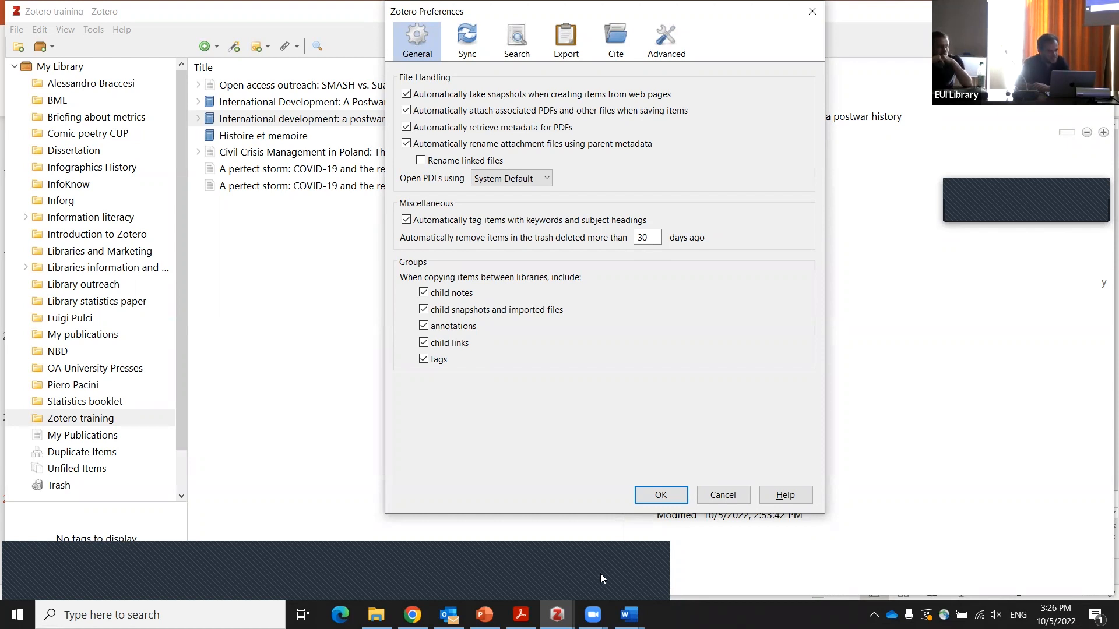
click(723, 495)
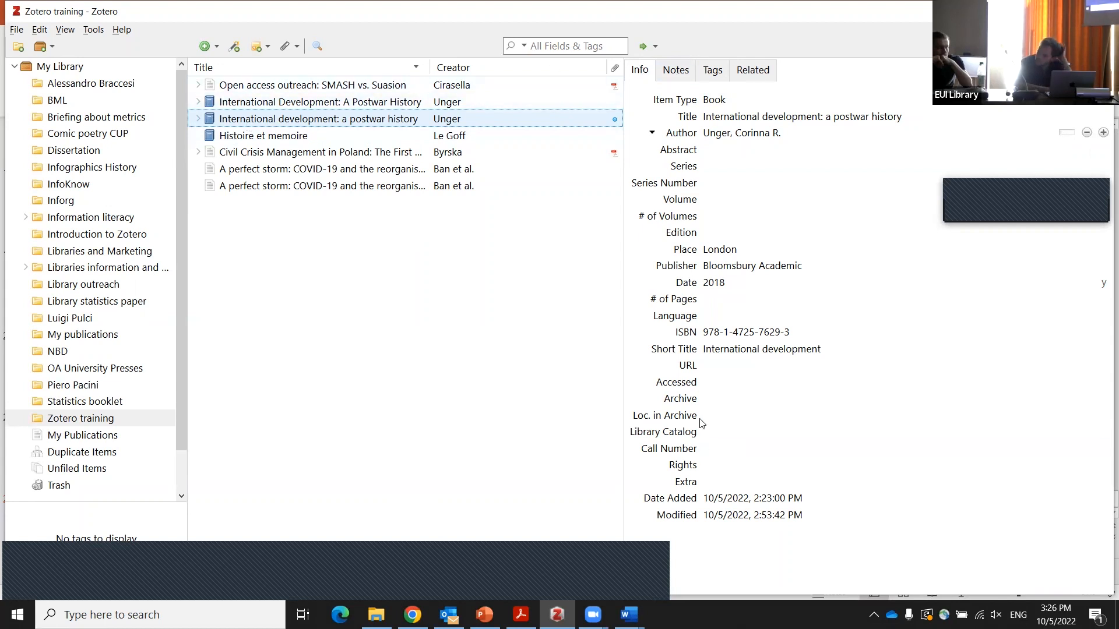
Add the note "this is a note" to the book "International development: a postwar history"
click(675, 71)
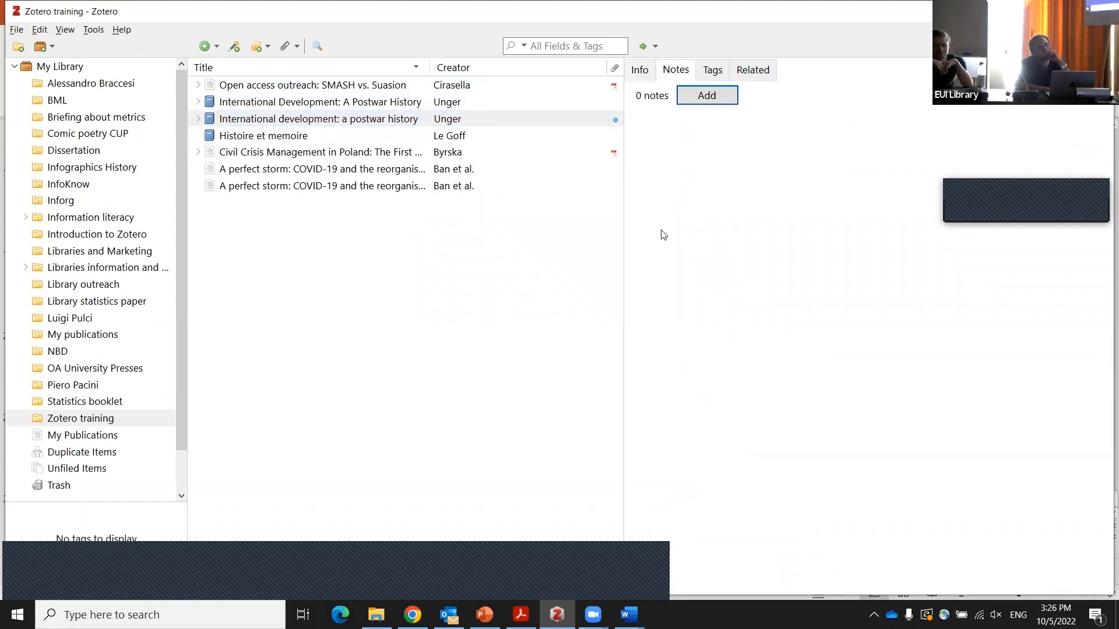
click(697, 98)
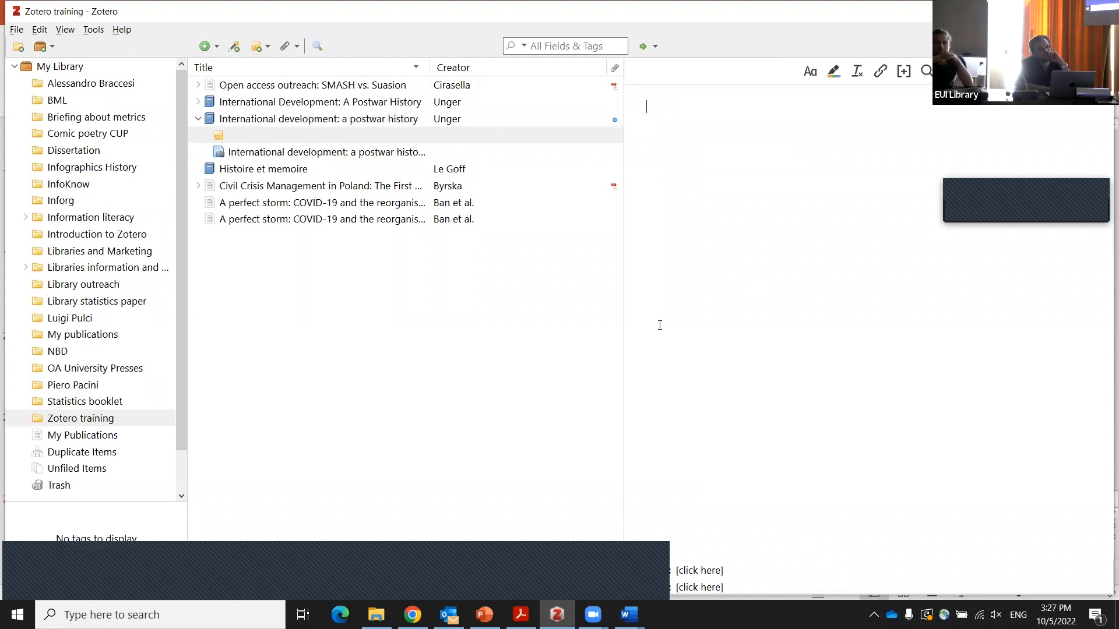
text(this is a note)
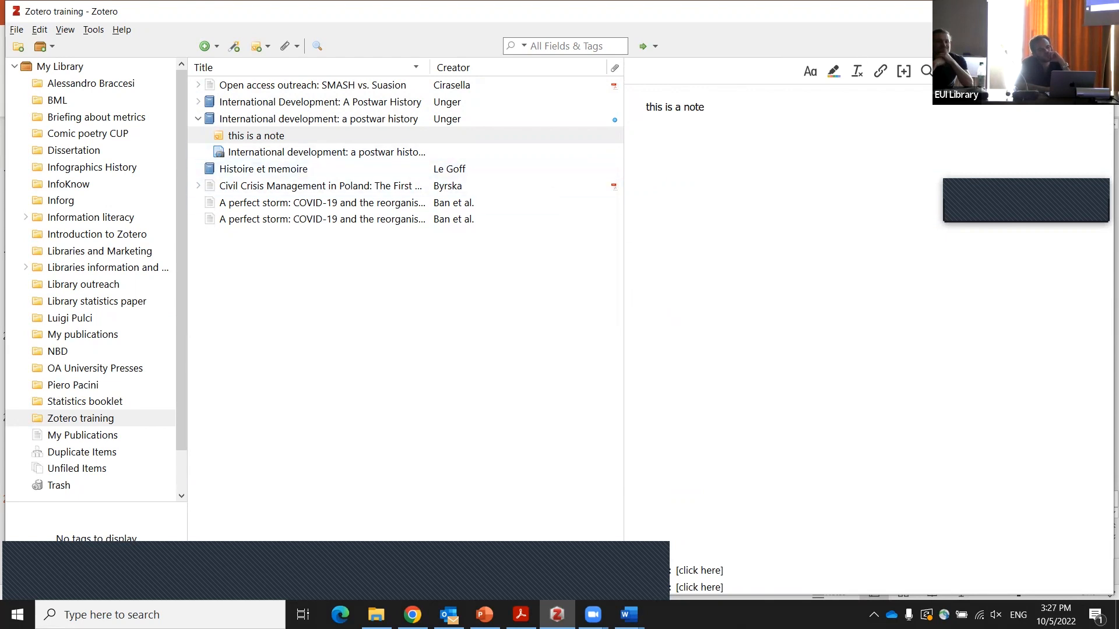
Switch to the Word document with the citations and insert the Zotero note "this is a note" below the bibliography
click(382, 376)
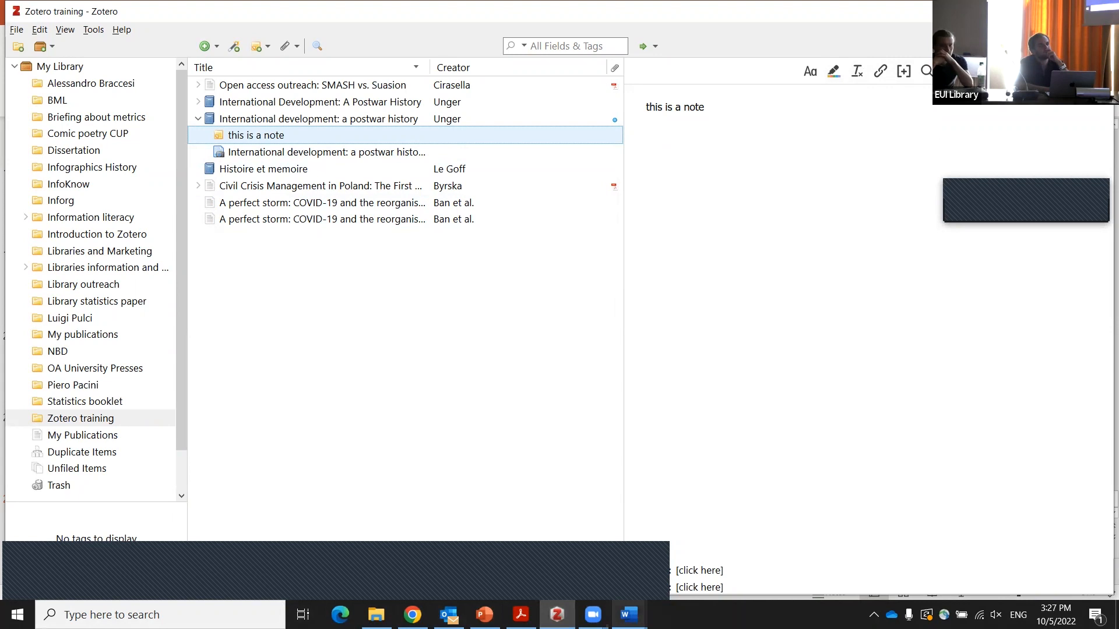
click(629, 615)
click(687, 572)
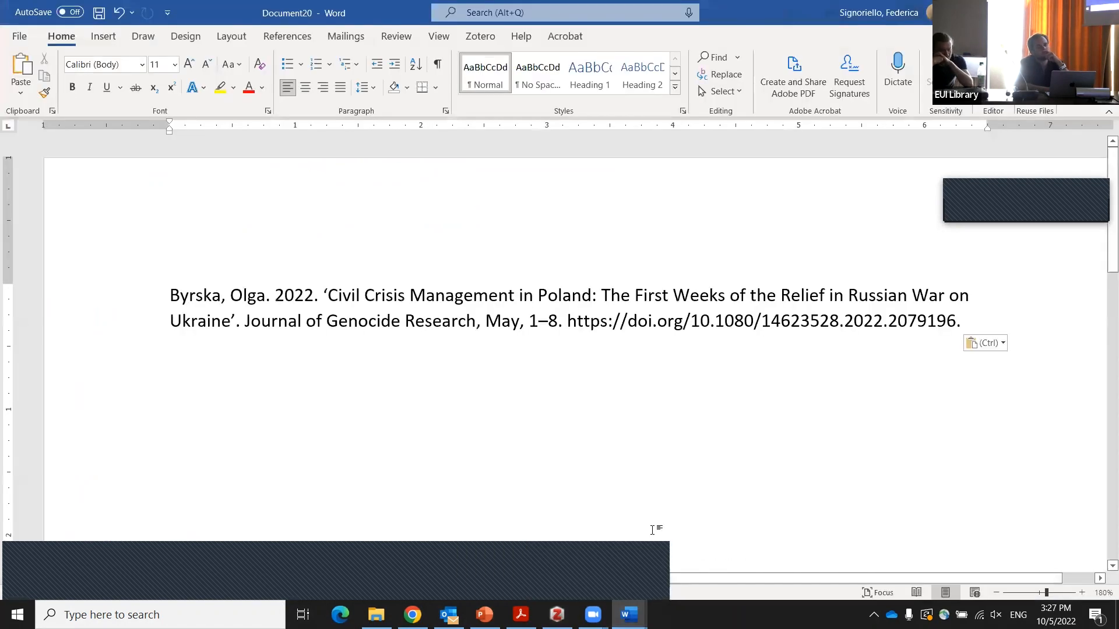
click(629, 615)
click(581, 568)
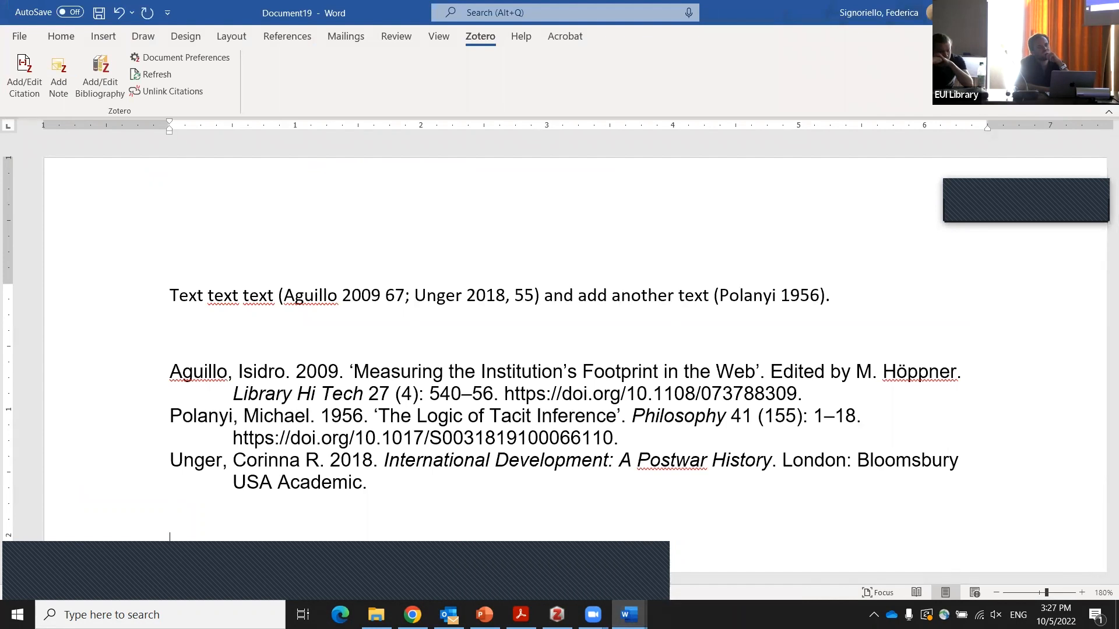
scroll(250, 212, down, 3)
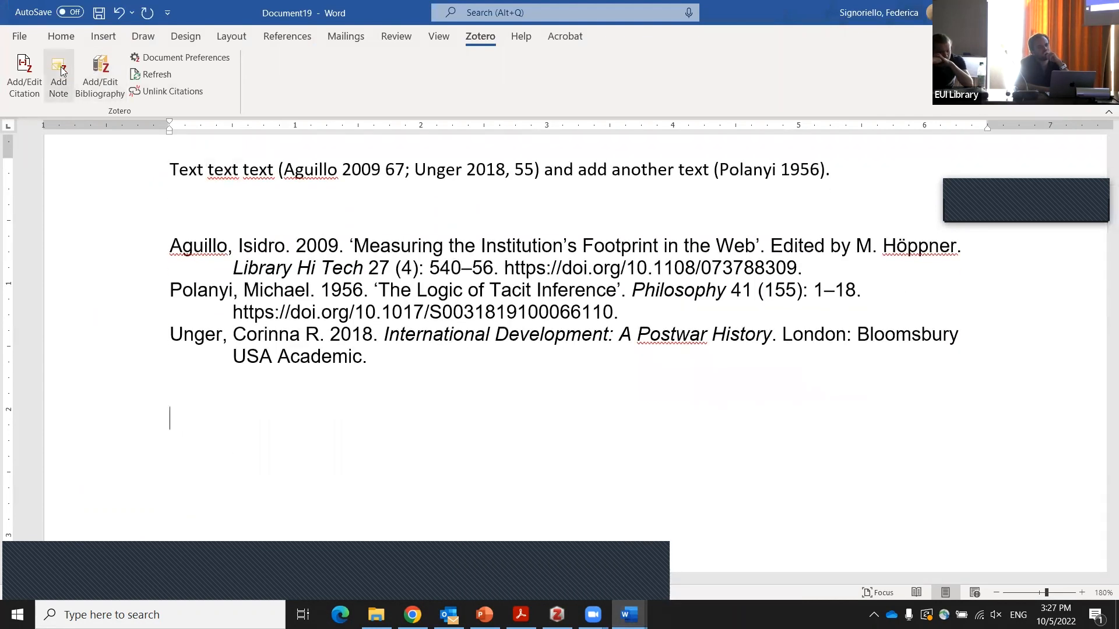
click(64, 71)
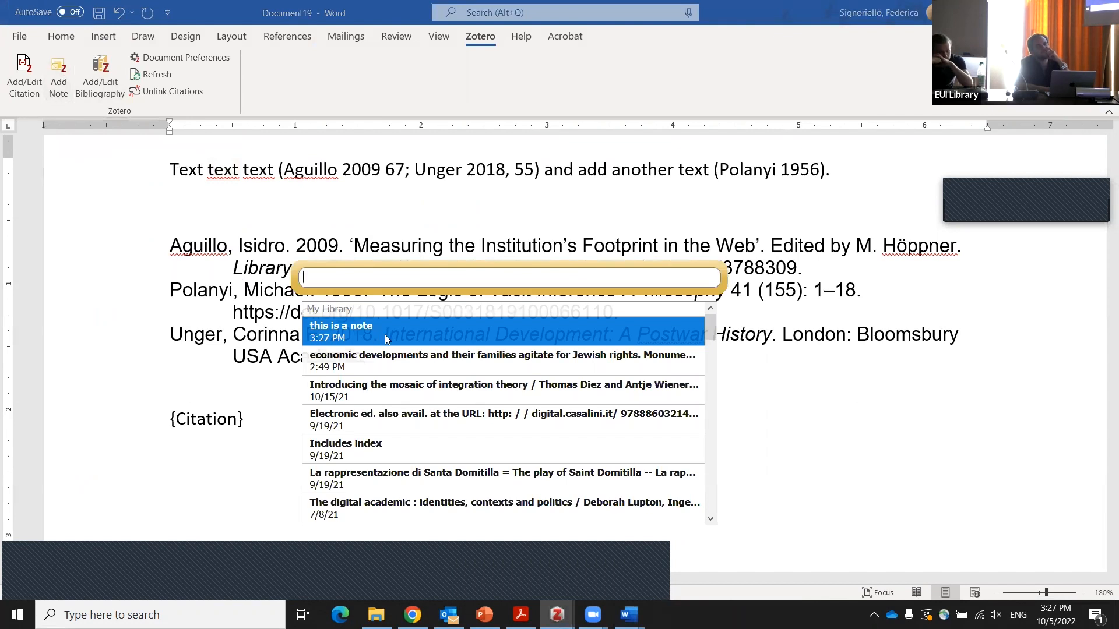
mouse_move(707, 337)
mouse_down()
mouse_move(724, 515)
mouse_move(704, 329)
mouse_up()
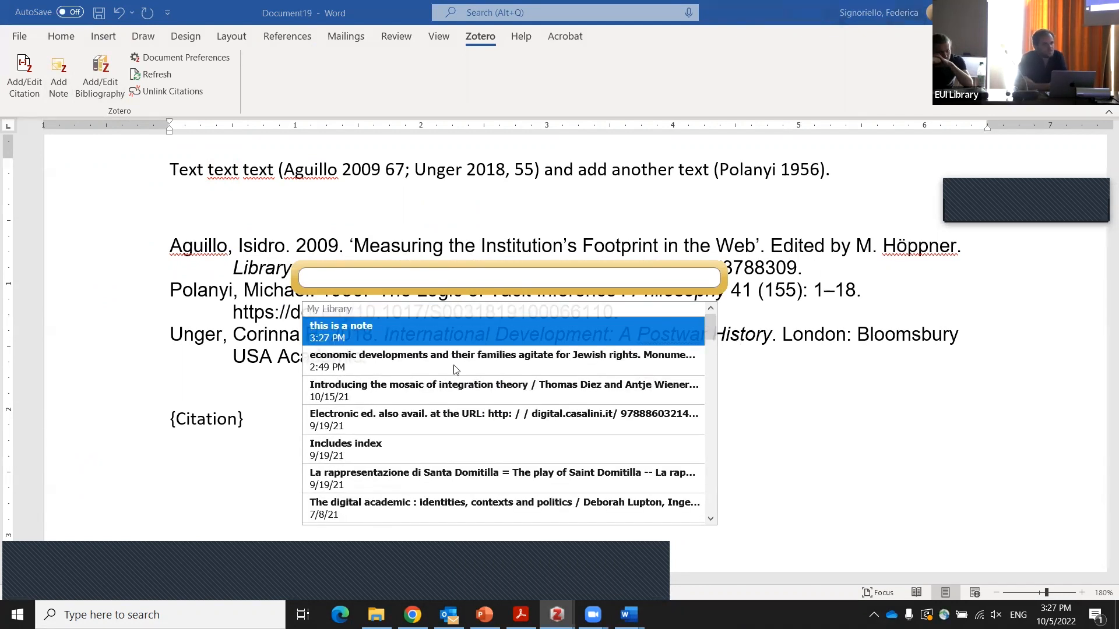
click(350, 330)
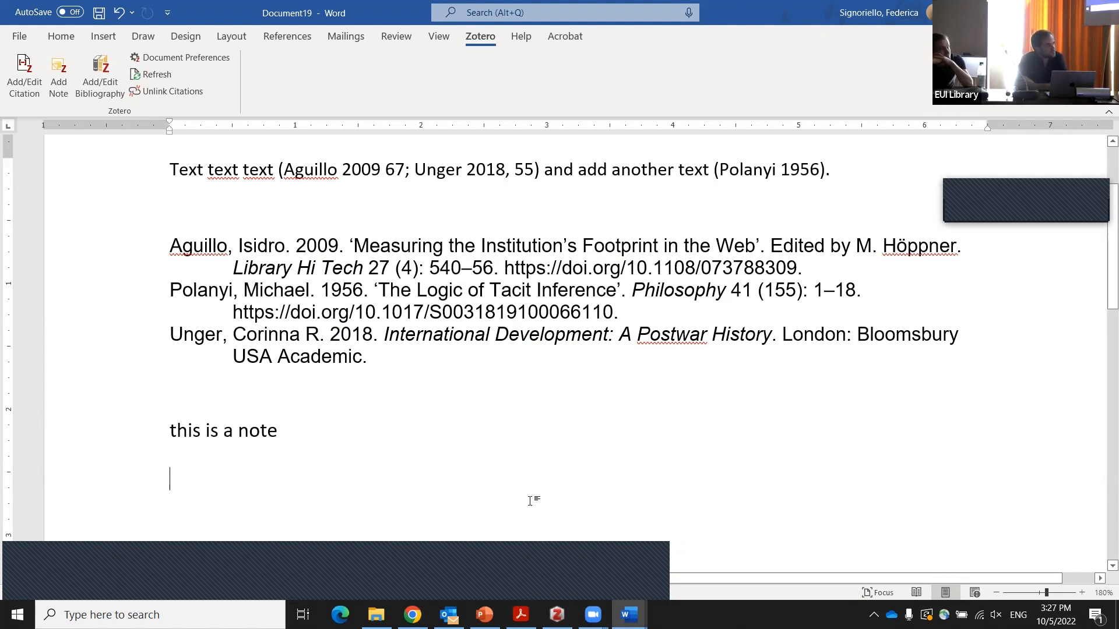
Return to Zotero and review the note and web snapshot stored under "International development: a postwar history"
click(557, 615)
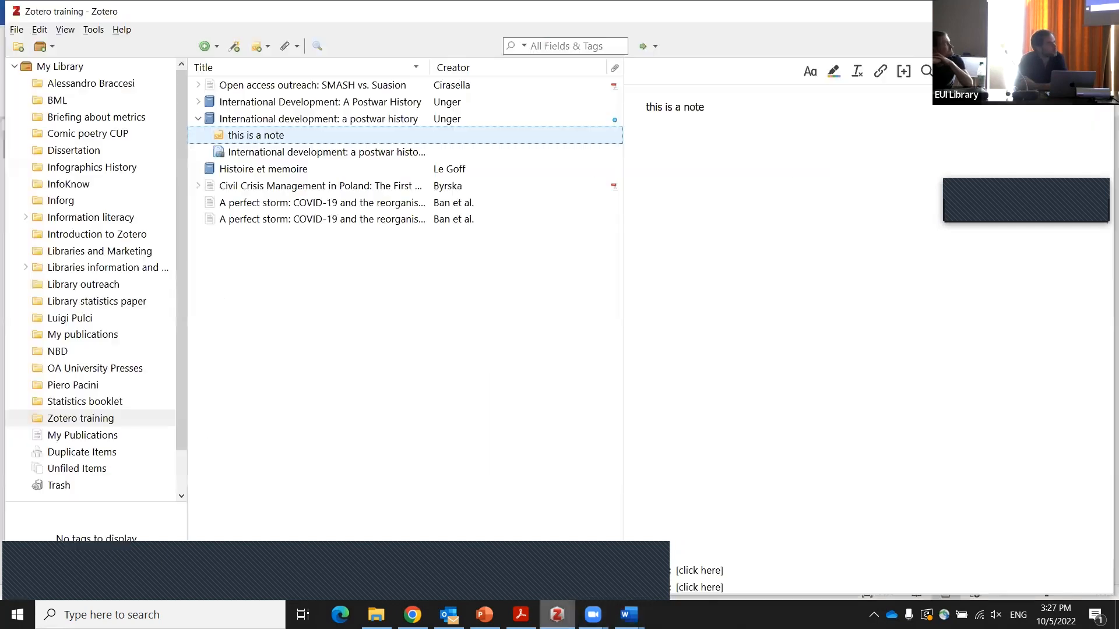
click(262, 119)
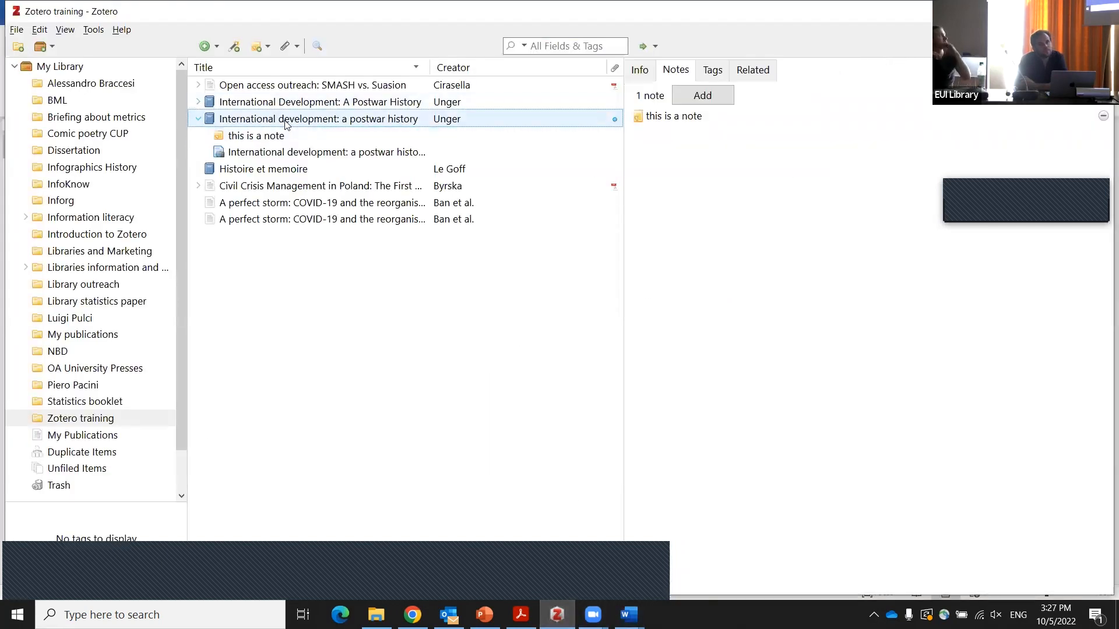
click(199, 120)
click(199, 119)
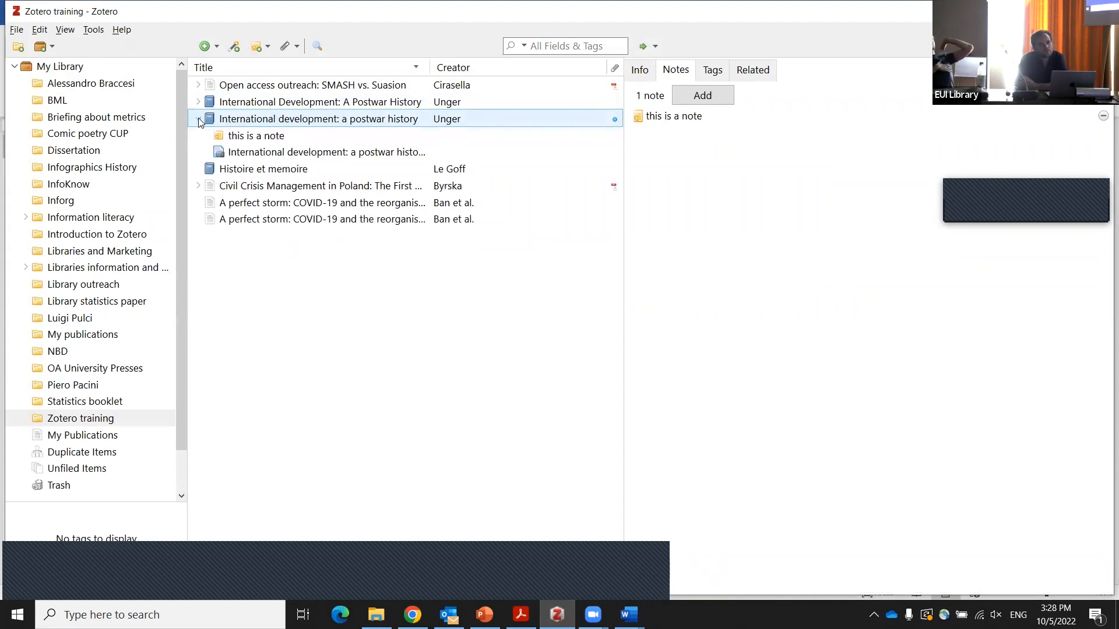
click(335, 152)
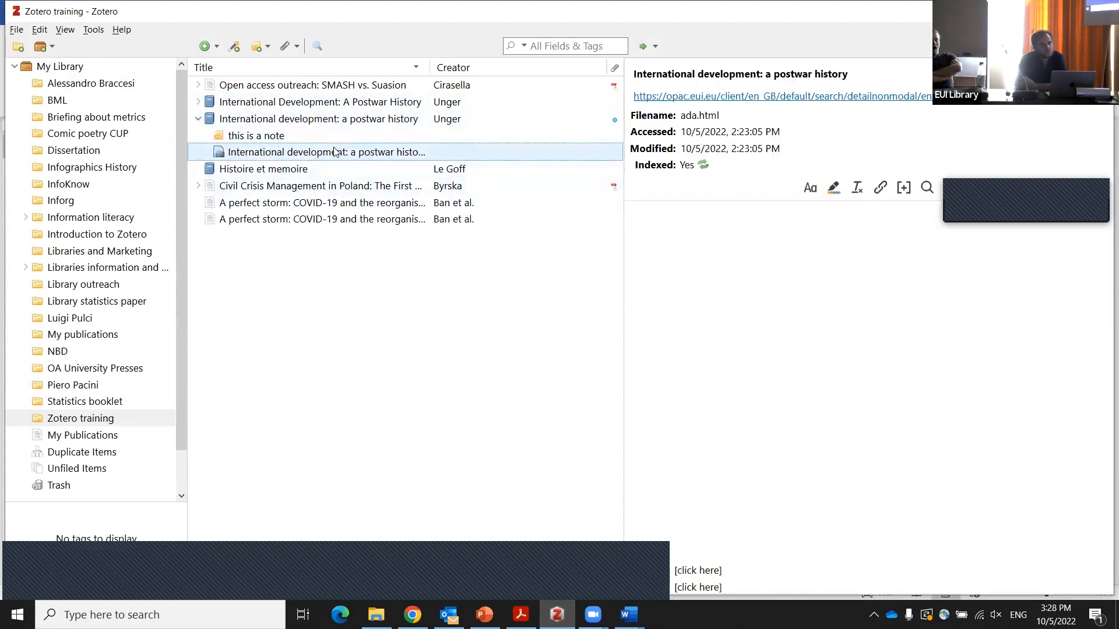
click(283, 135)
click(284, 119)
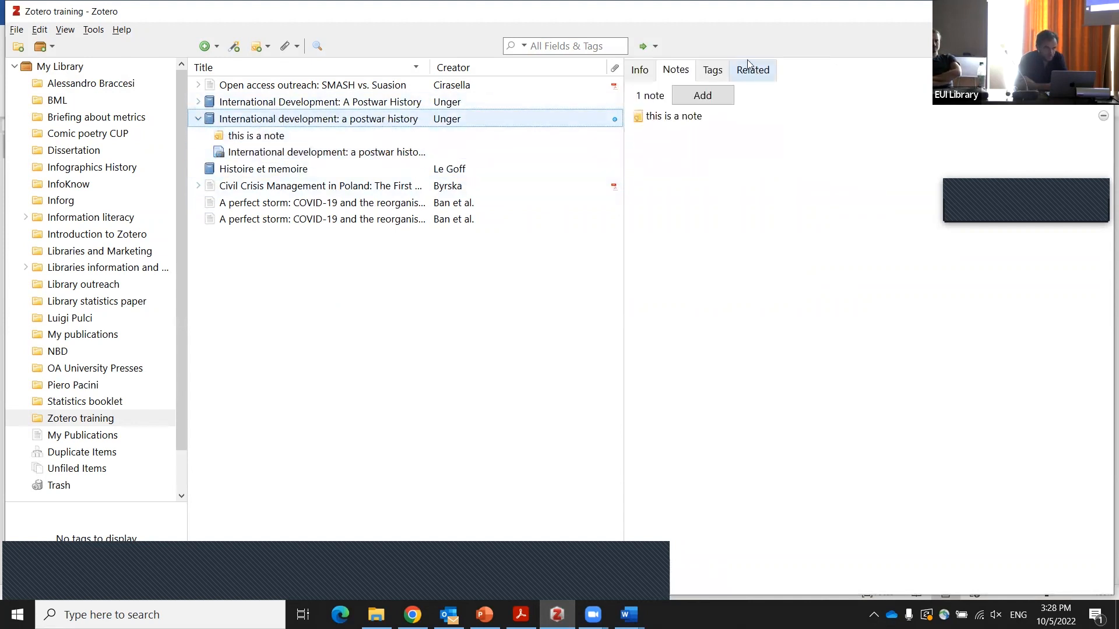
Add the tag "chapter1" to the book "International development: a postwar history"
click(712, 73)
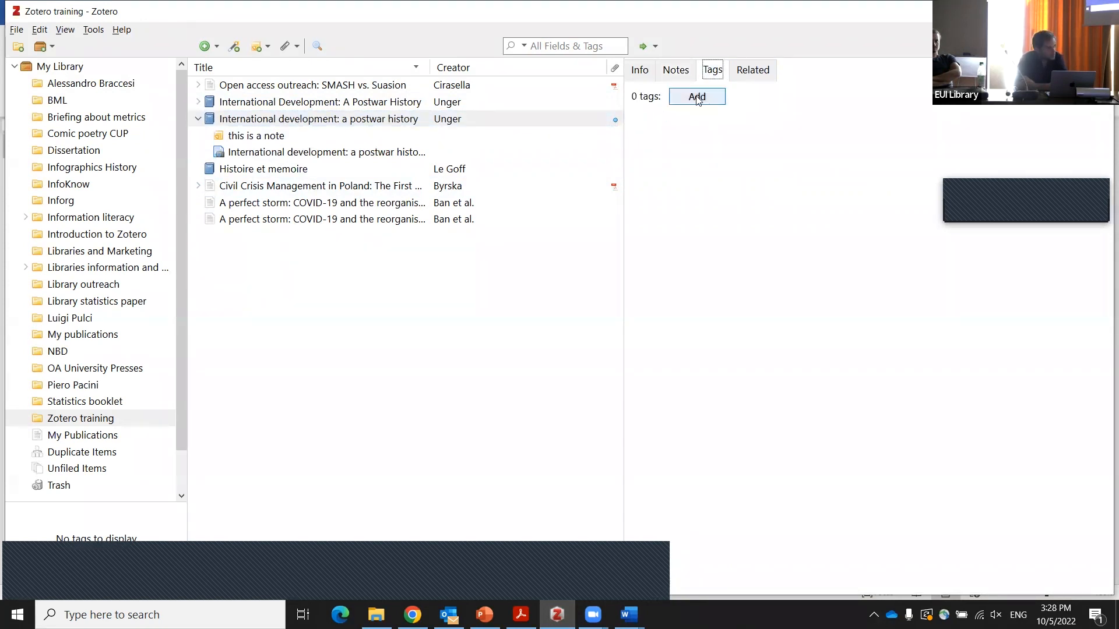
click(698, 98)
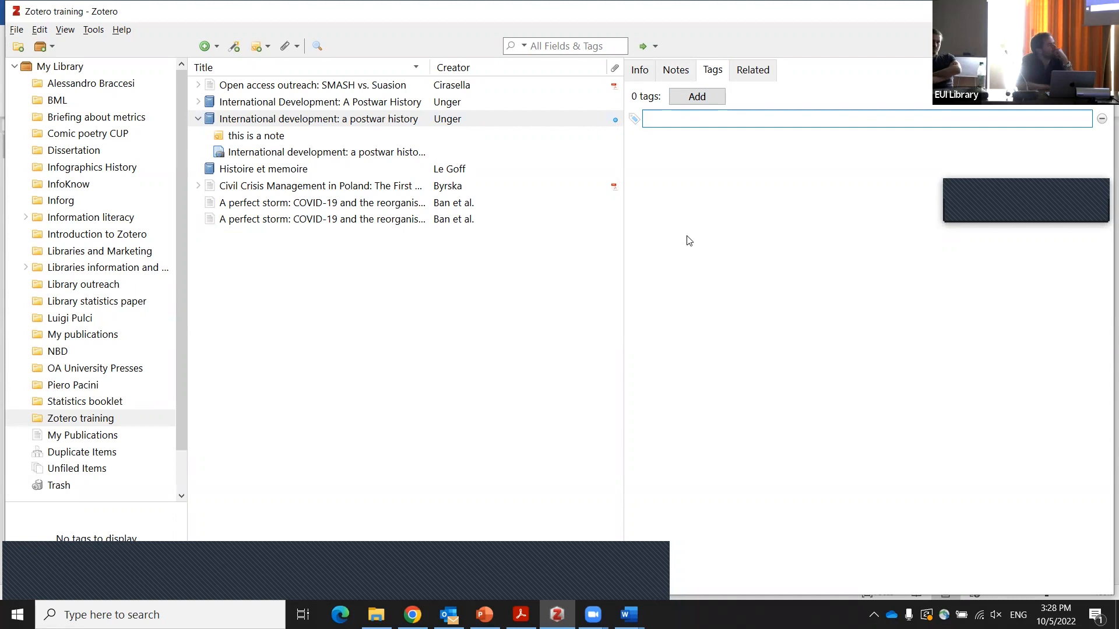
text(chapter1)
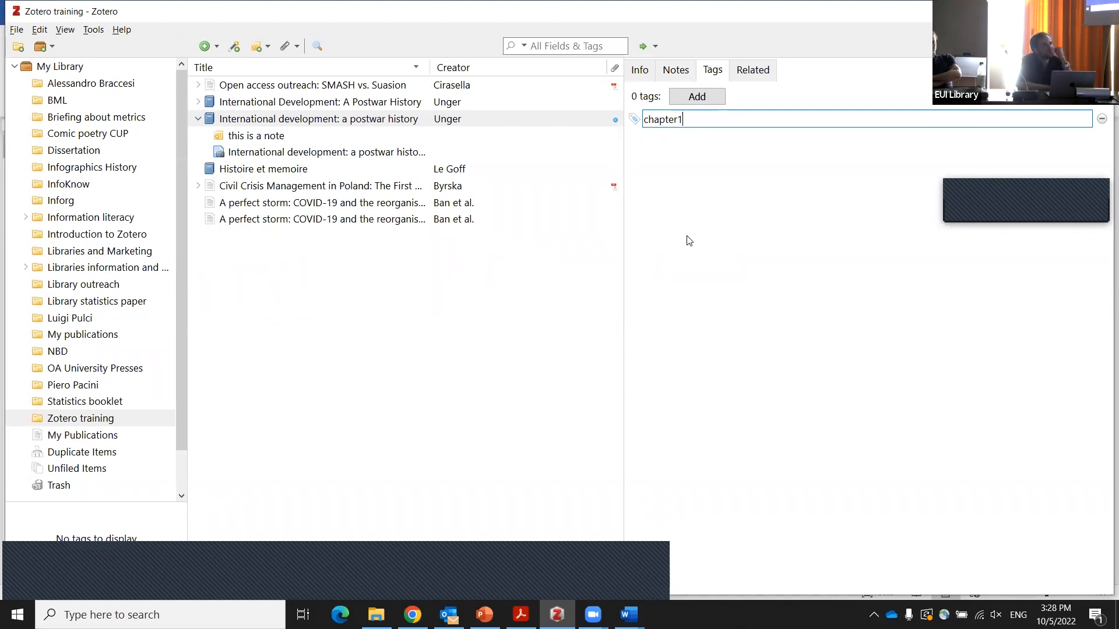
key(Return)
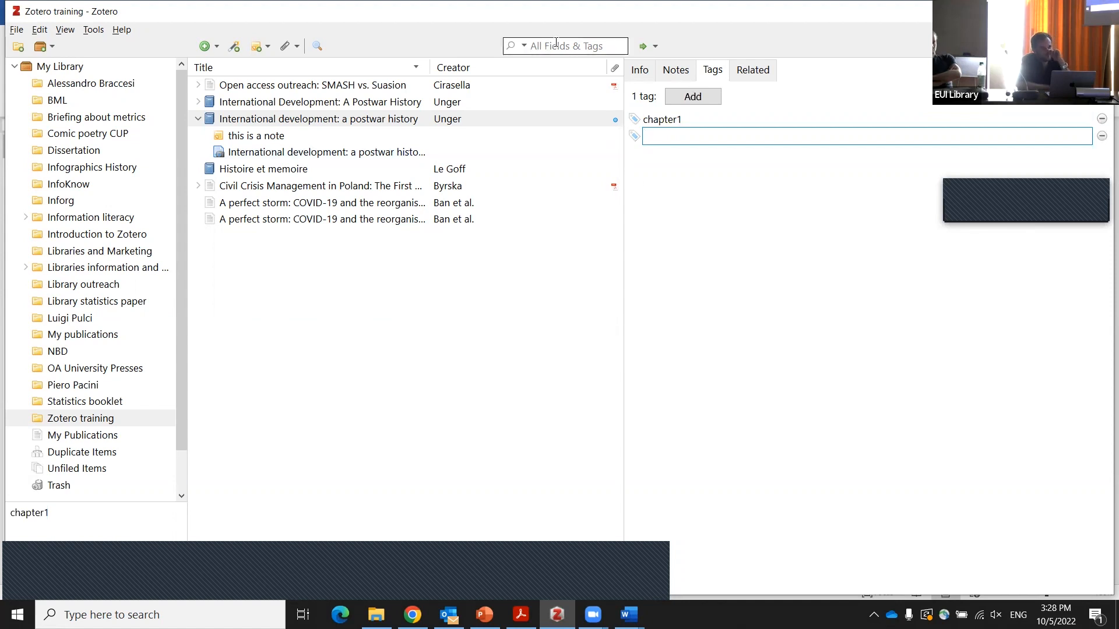
Search all of My Library for "chapter1" and select the tagged book to view its tags
click(71, 68)
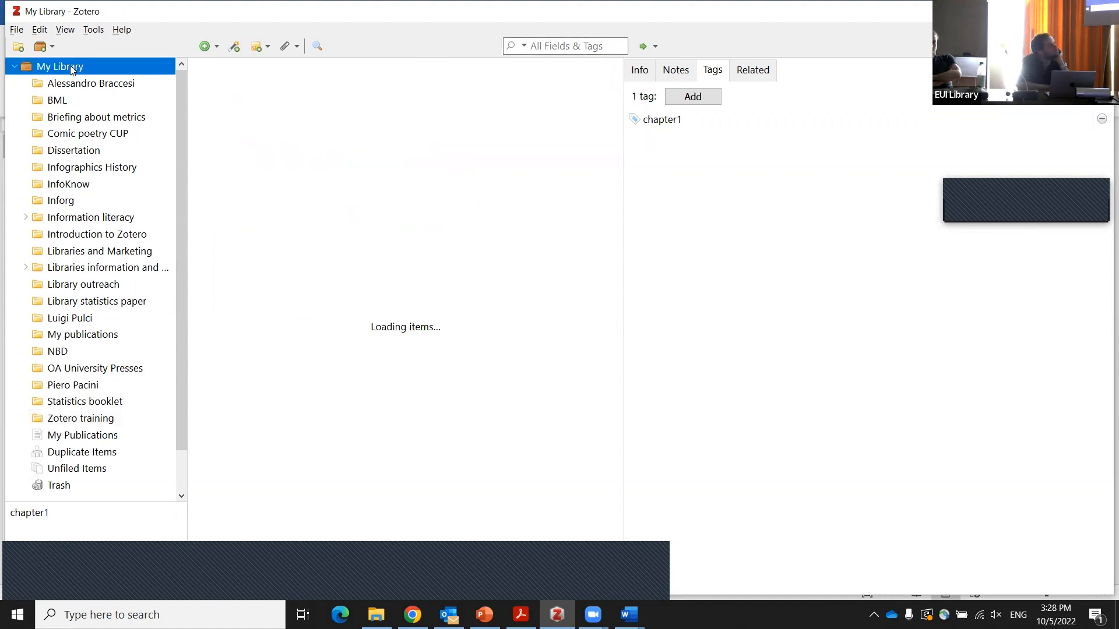
click(578, 46)
text(chap)
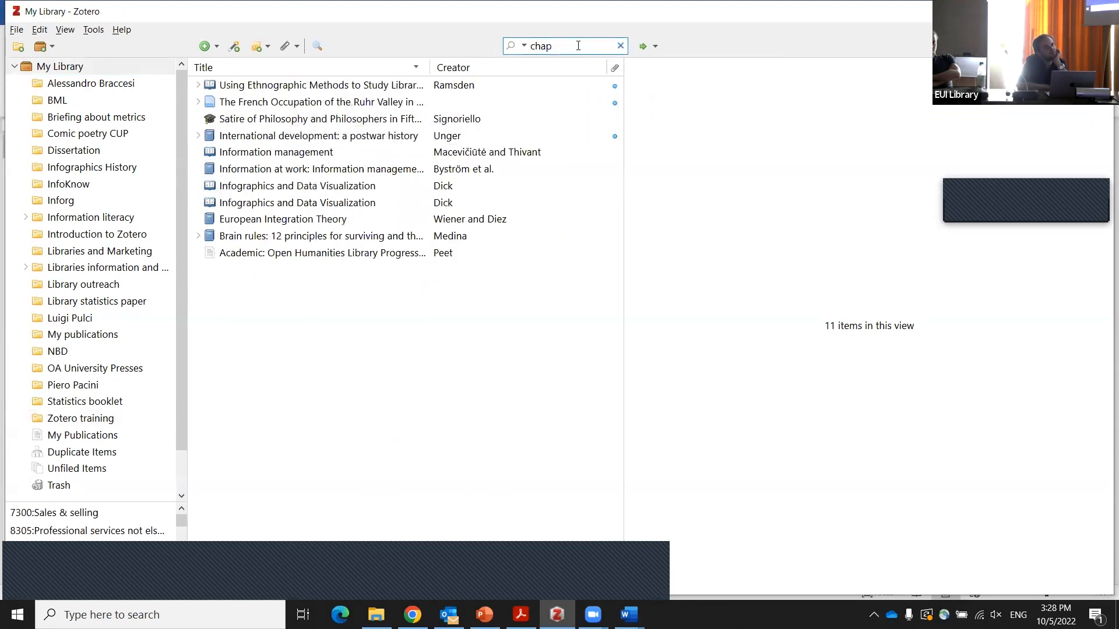
text(ter1)
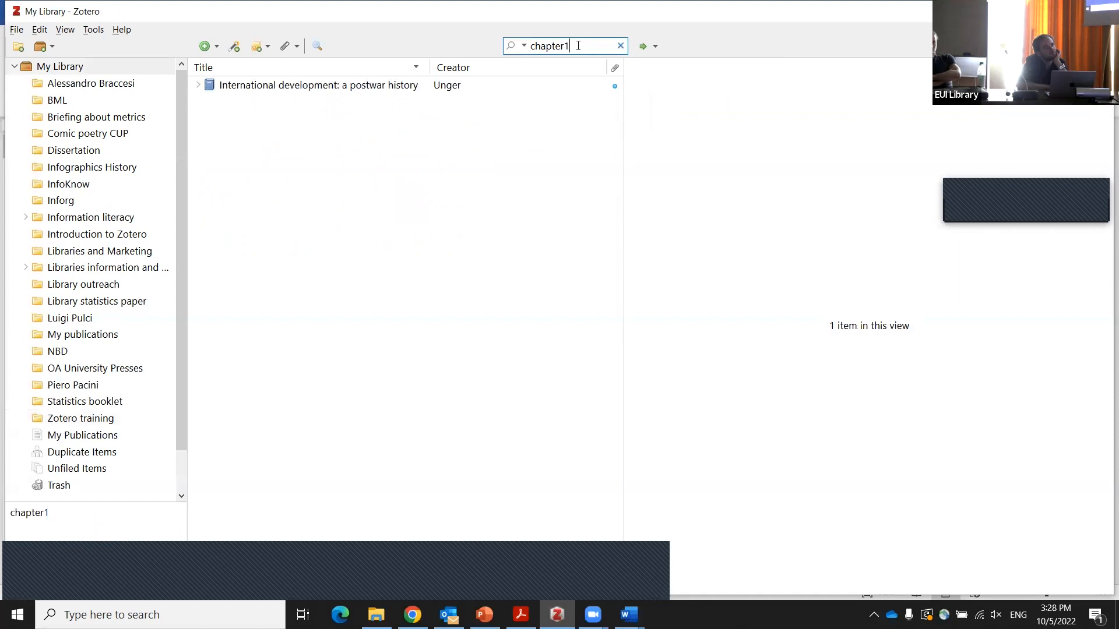
click(313, 86)
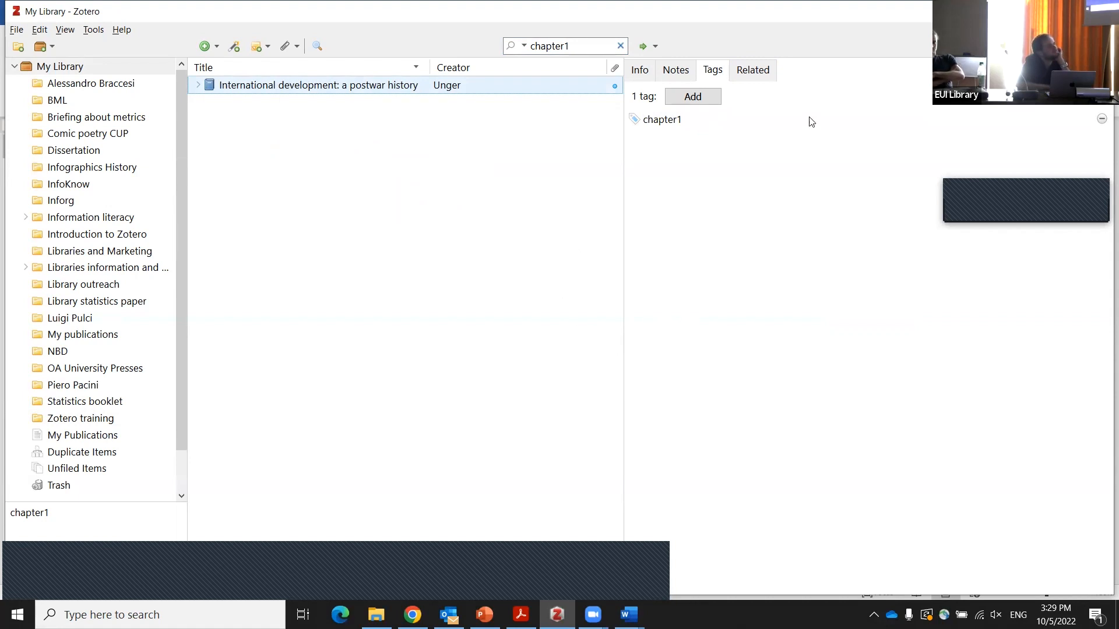
Link "A Pragmatic View of Knowledge and Boundaries" as a related item of the book "International development: a postwar history"
click(745, 75)
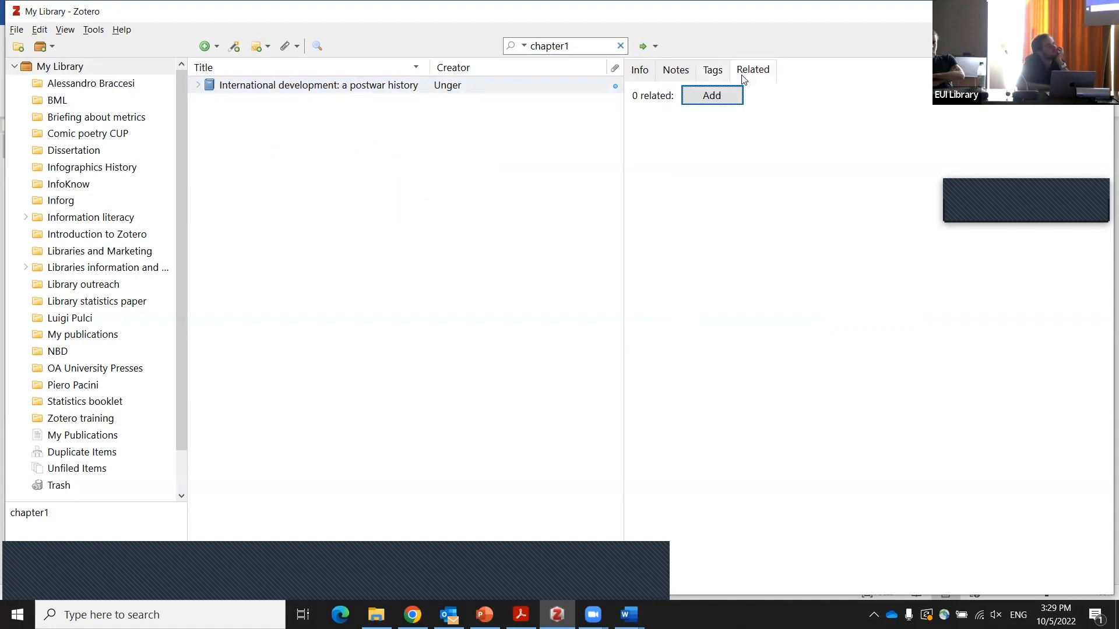
click(709, 103)
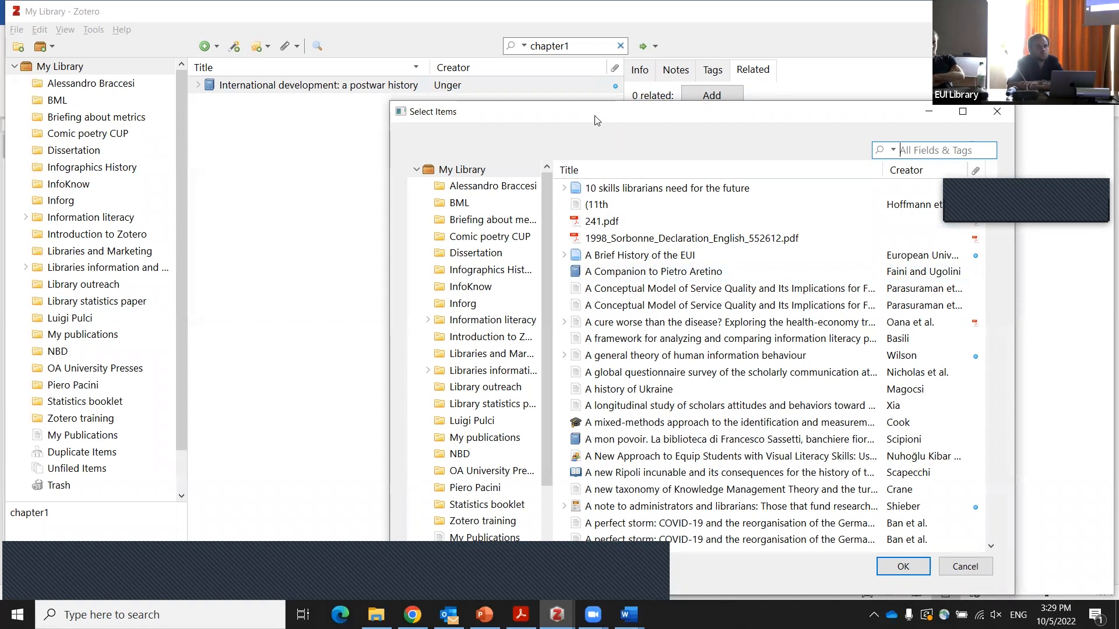
drag(597, 121, 471, 60)
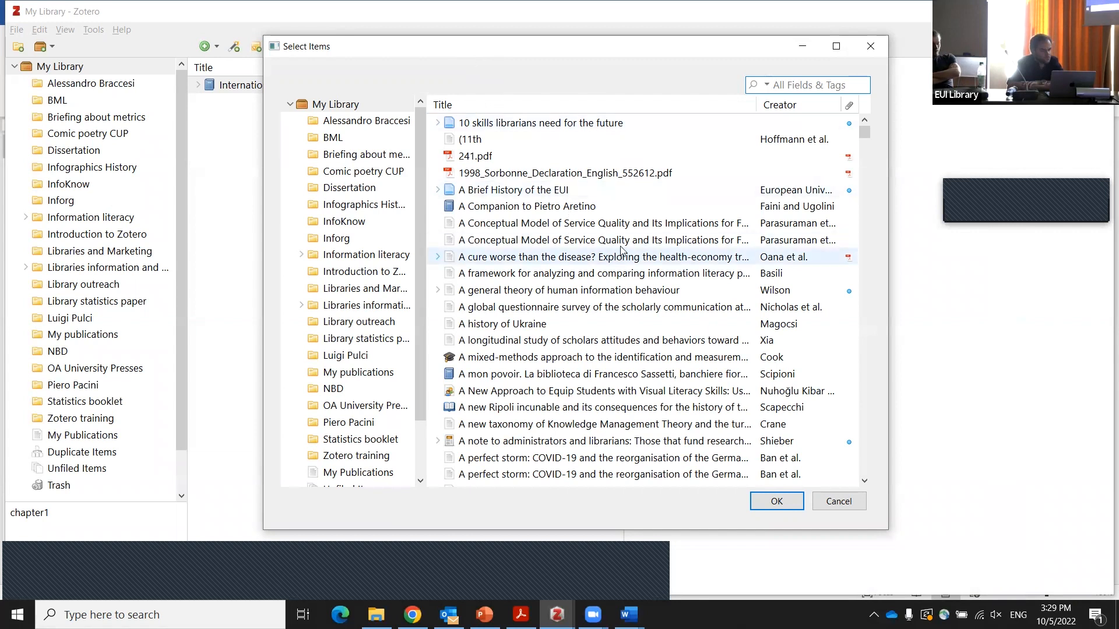
scroll(584, 320, down, 5)
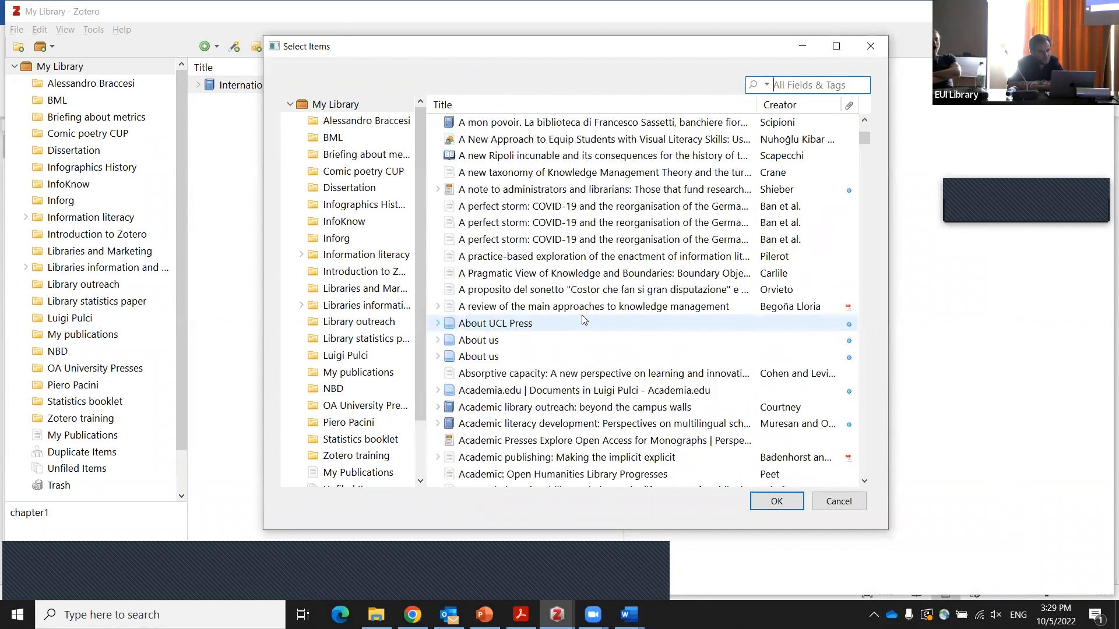
click(590, 273)
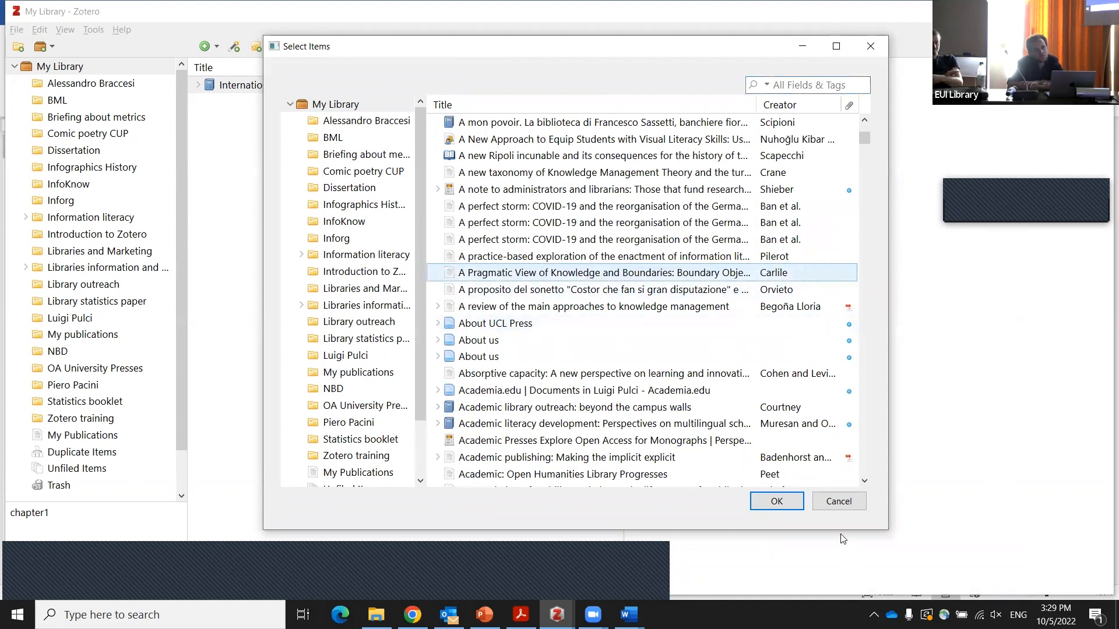
click(778, 500)
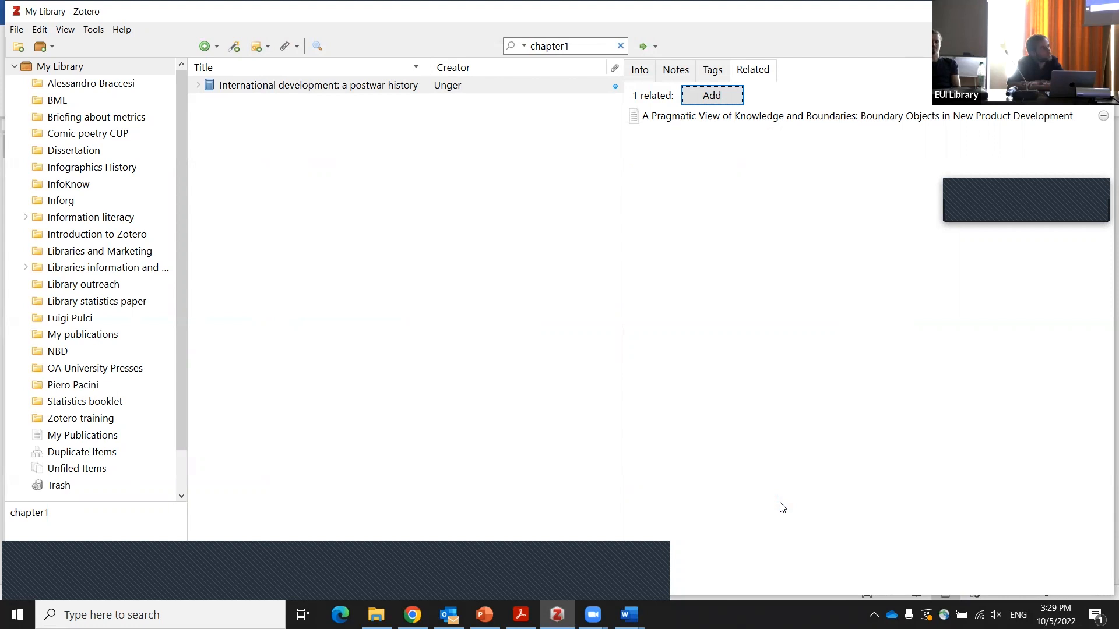
Show the book's bibliographic details and check the group libraries listed below My Library
click(639, 71)
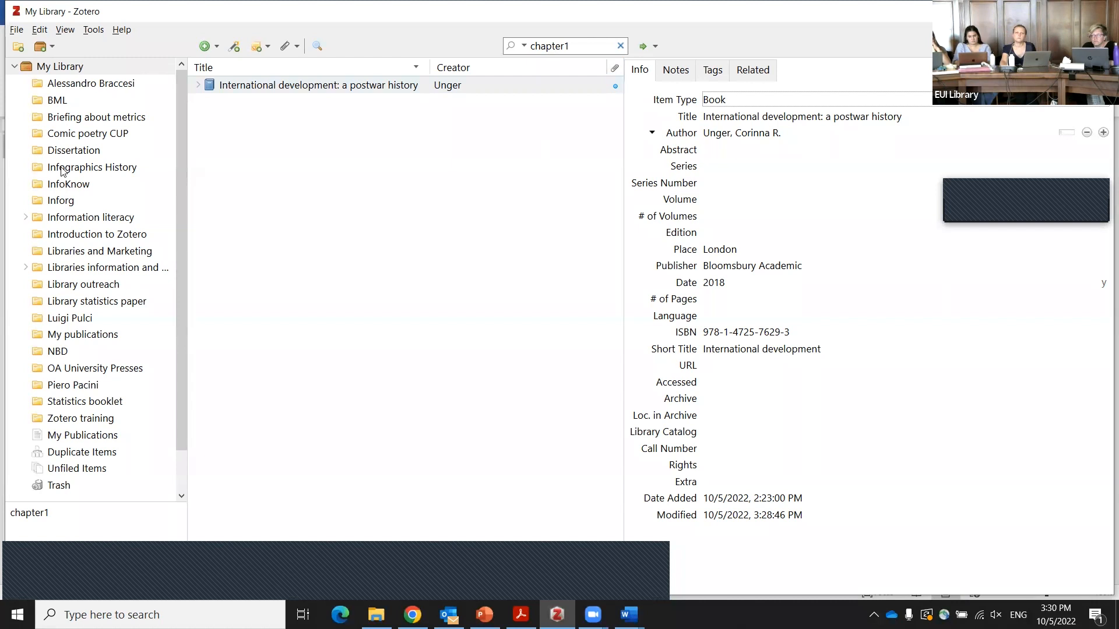
click(15, 67)
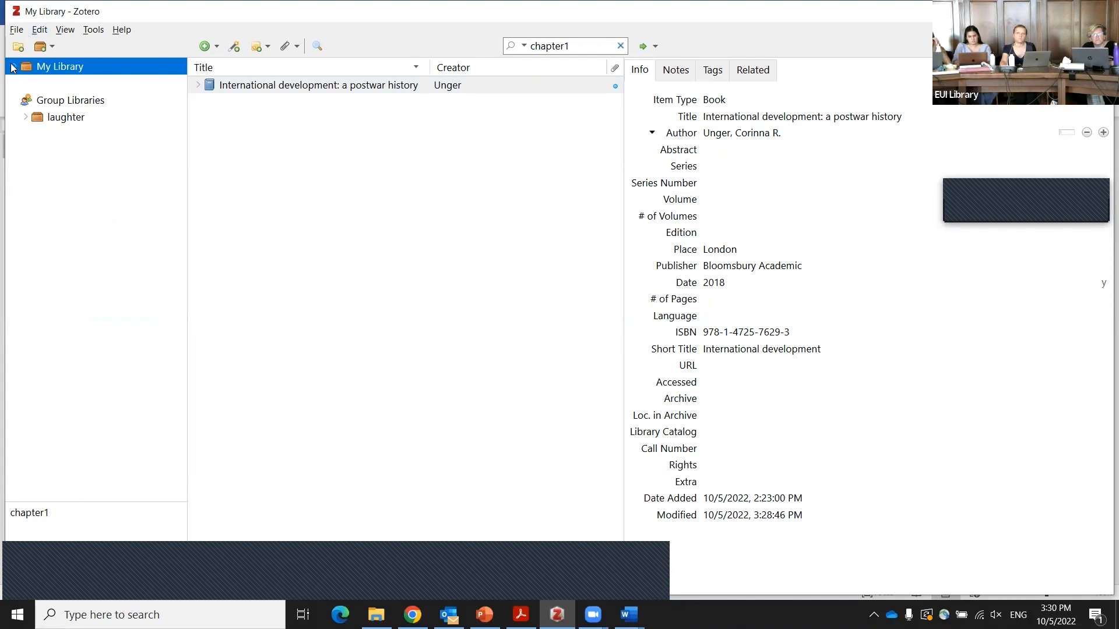
click(13, 67)
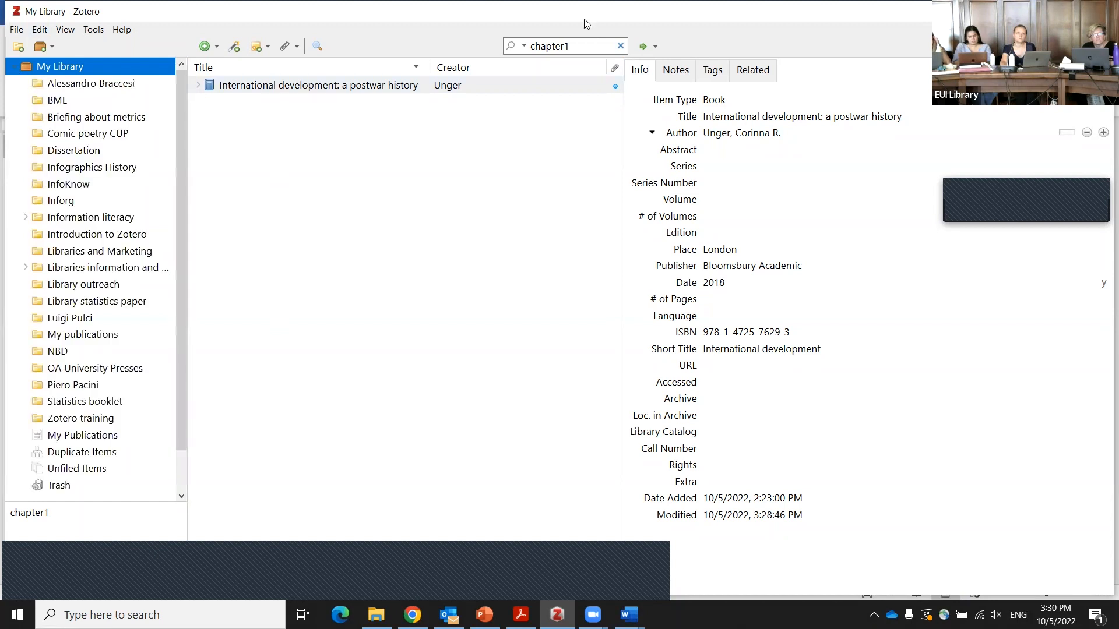
Clear the library search and review the actions available for "Civil Crisis Management in Poland" in the Zotero training collection
click(620, 45)
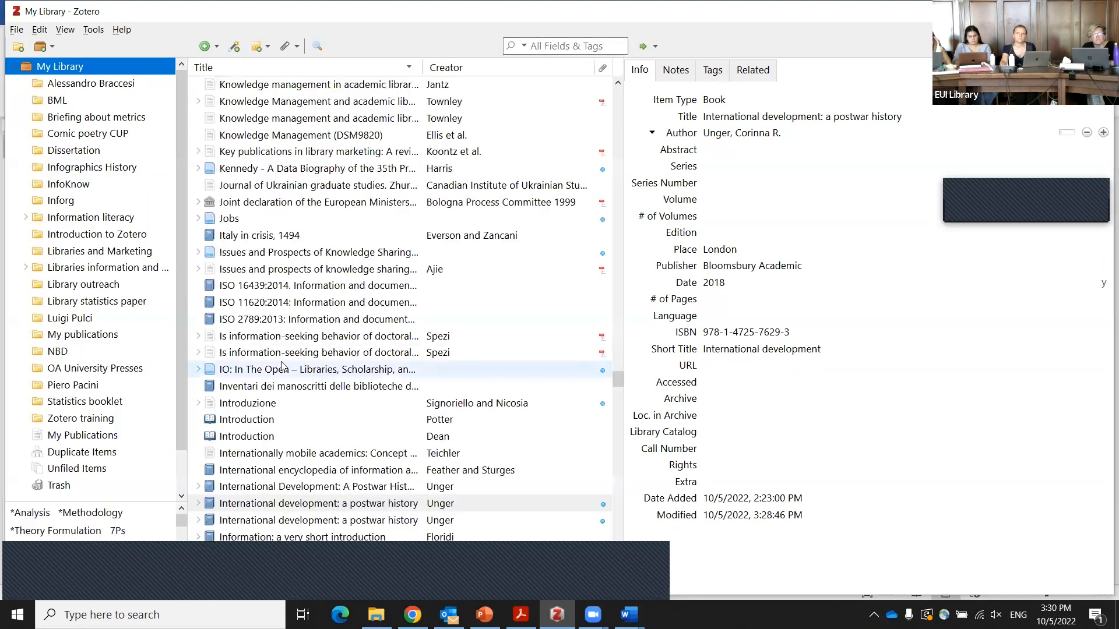
scroll(448, 254, up, 10)
drag(620, 362, 601, 531)
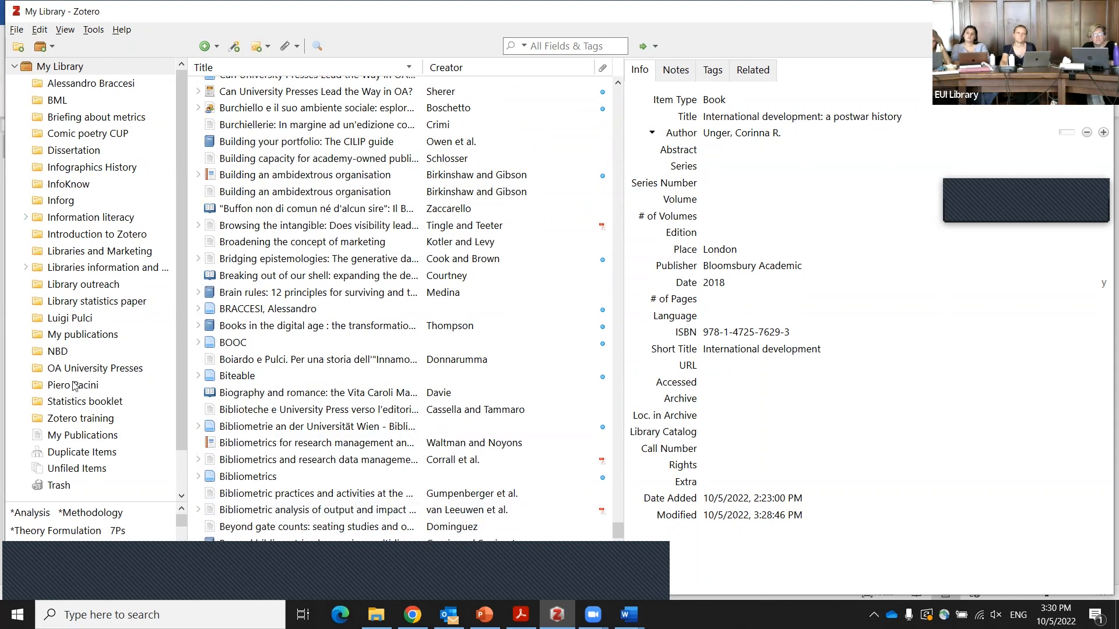
click(73, 419)
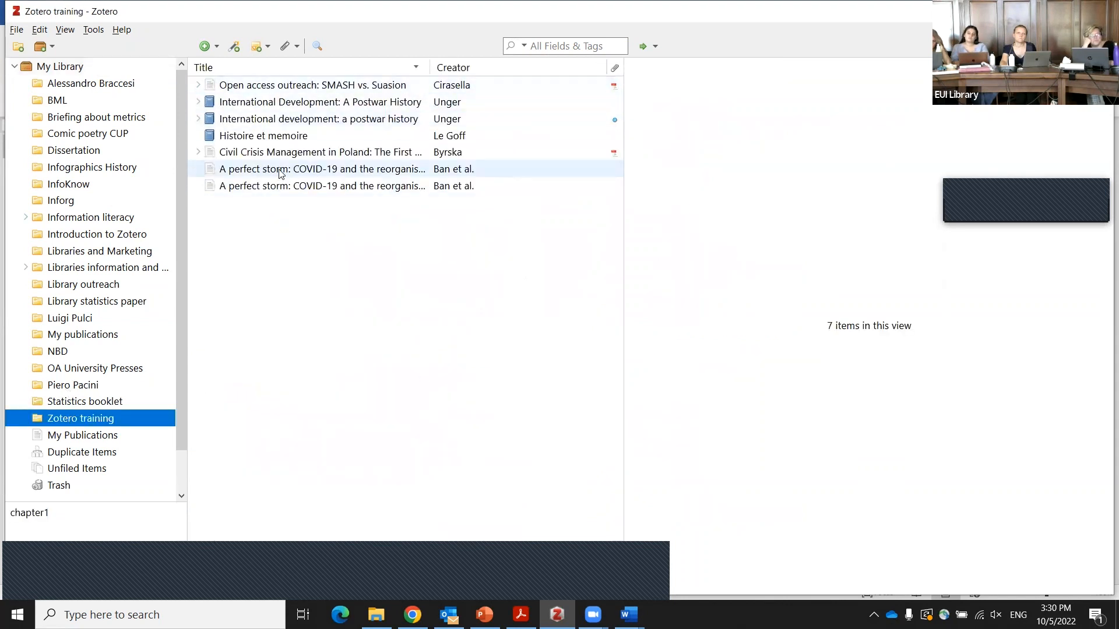
click(289, 155)
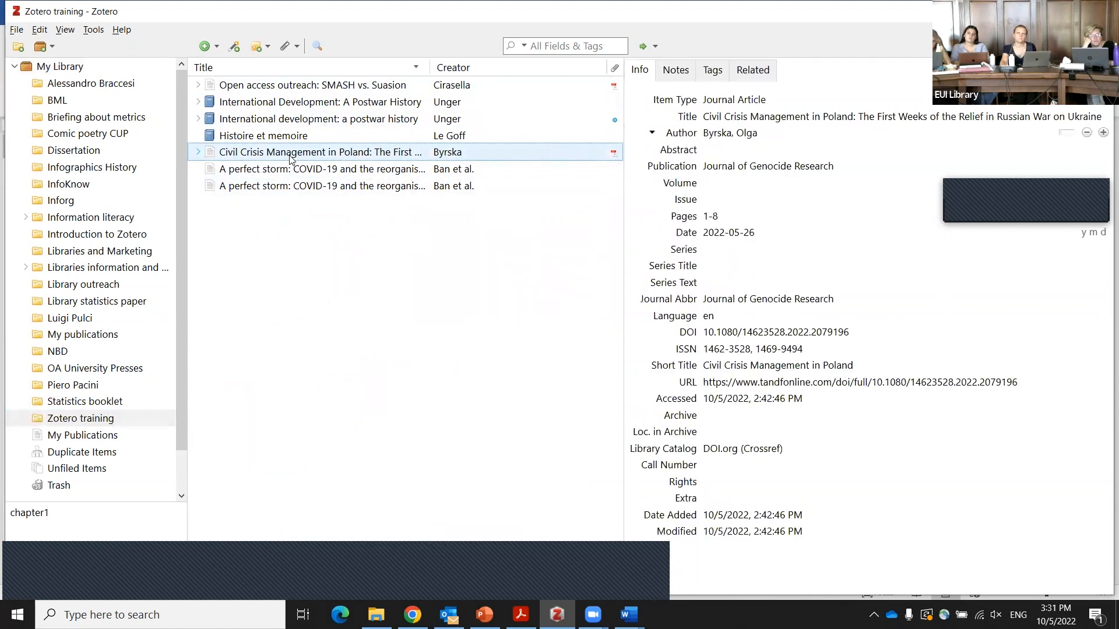
right_click(291, 159)
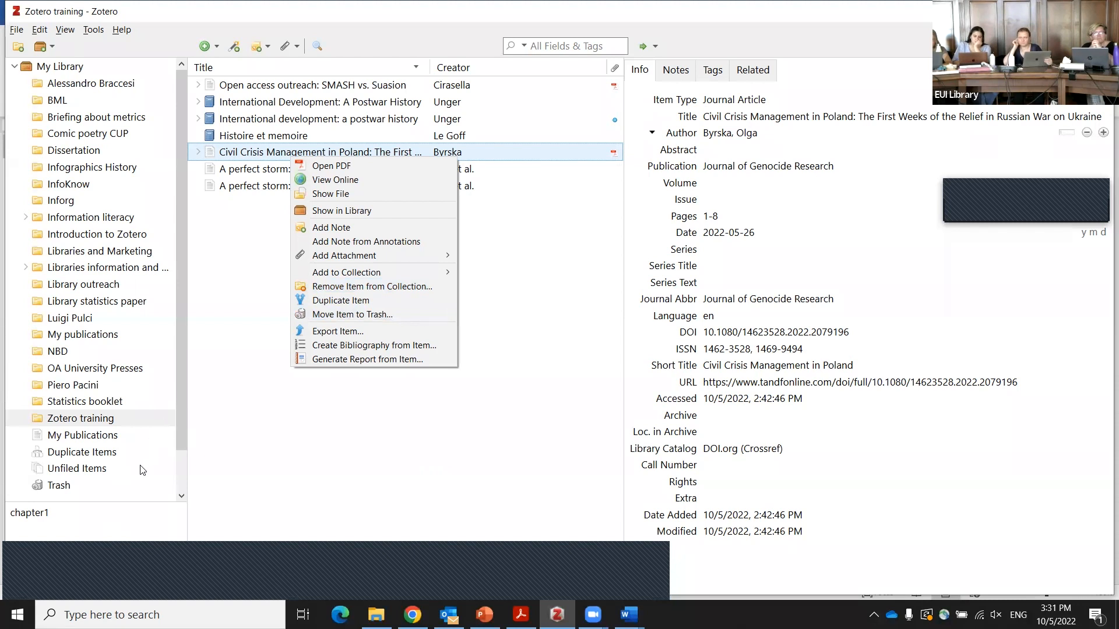
Examine the list of duplicate items found across the library
click(110, 454)
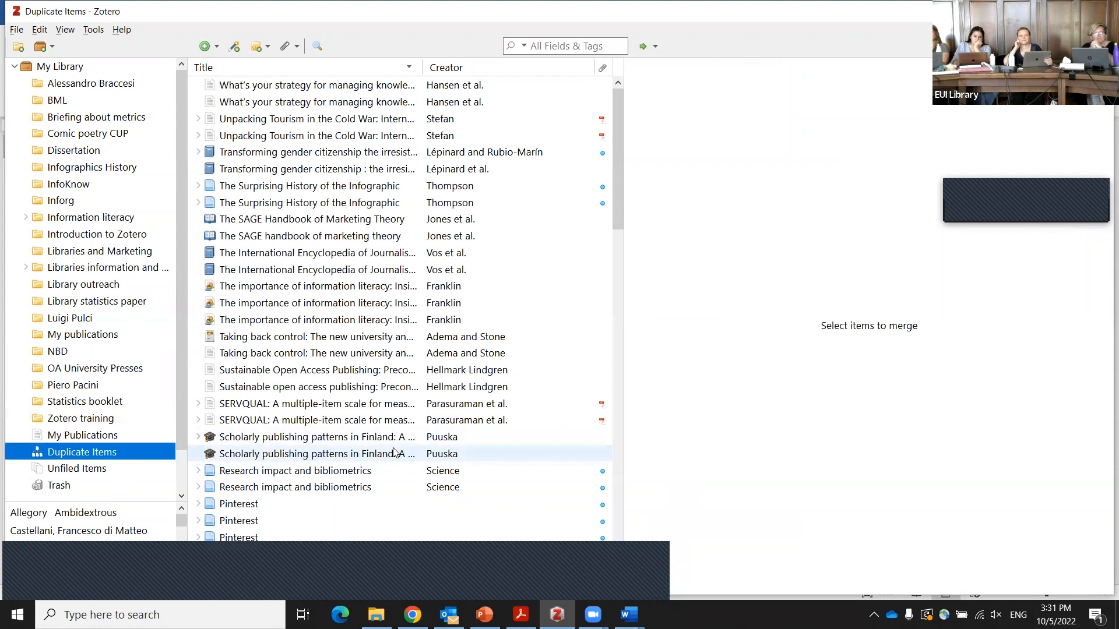
scroll(407, 399, down, 2)
scroll(407, 398, down, 20)
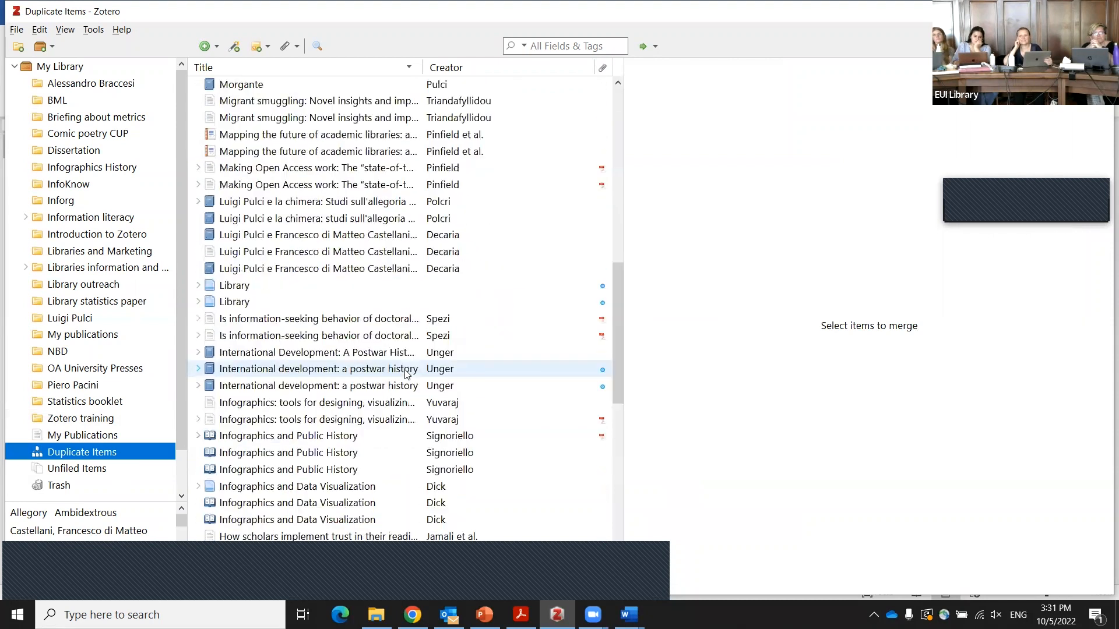
scroll(405, 373, up, 20)
scroll(404, 373, up, 1)
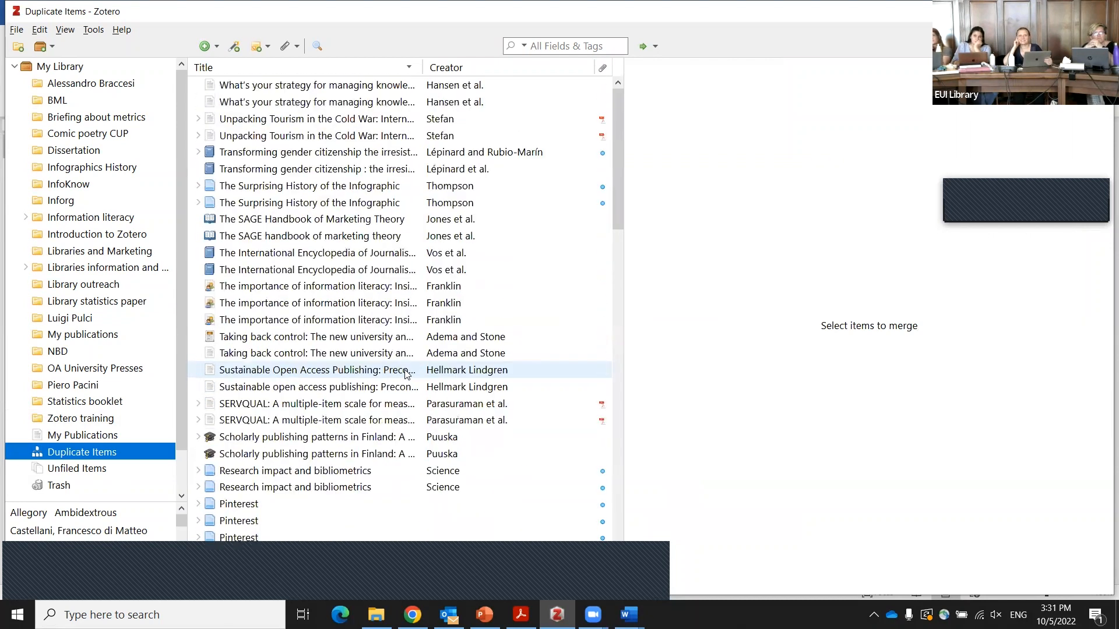